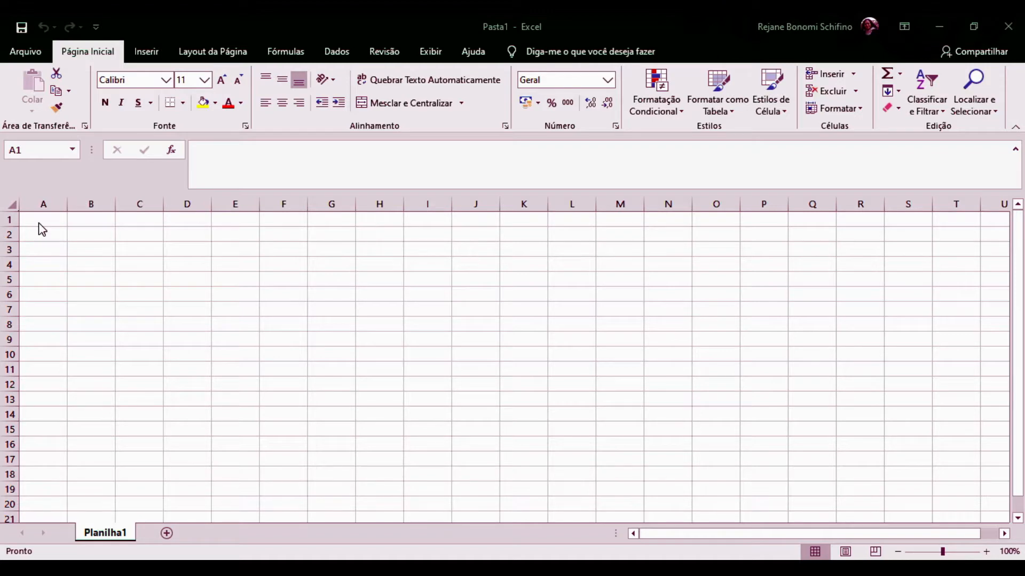
Type 'Escola Chapeuzinho Vermelho', '1º bimestre', 'Arte' and 'Alunos' into cells A1 to A4.
click(38, 220)
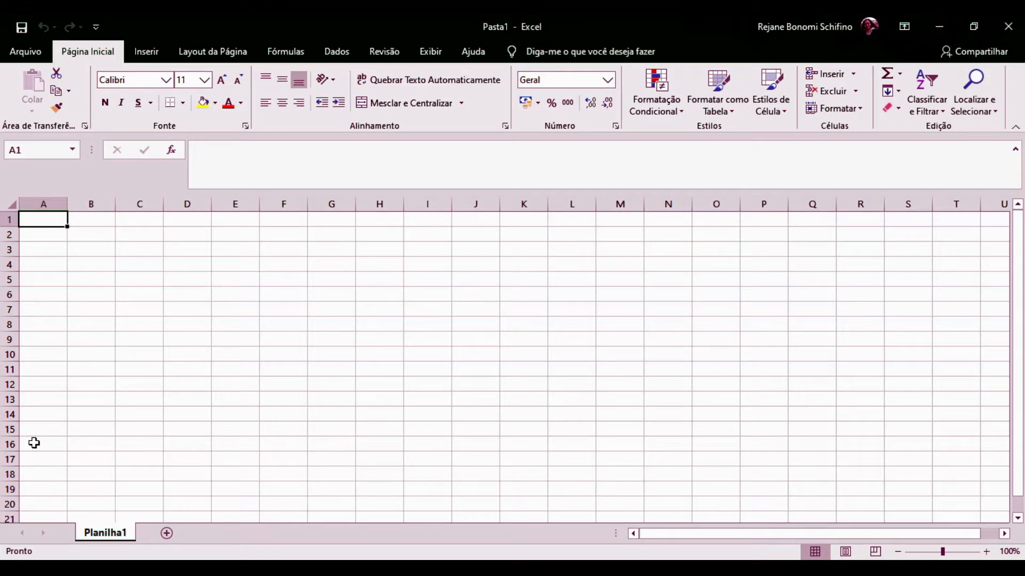
text(Es)
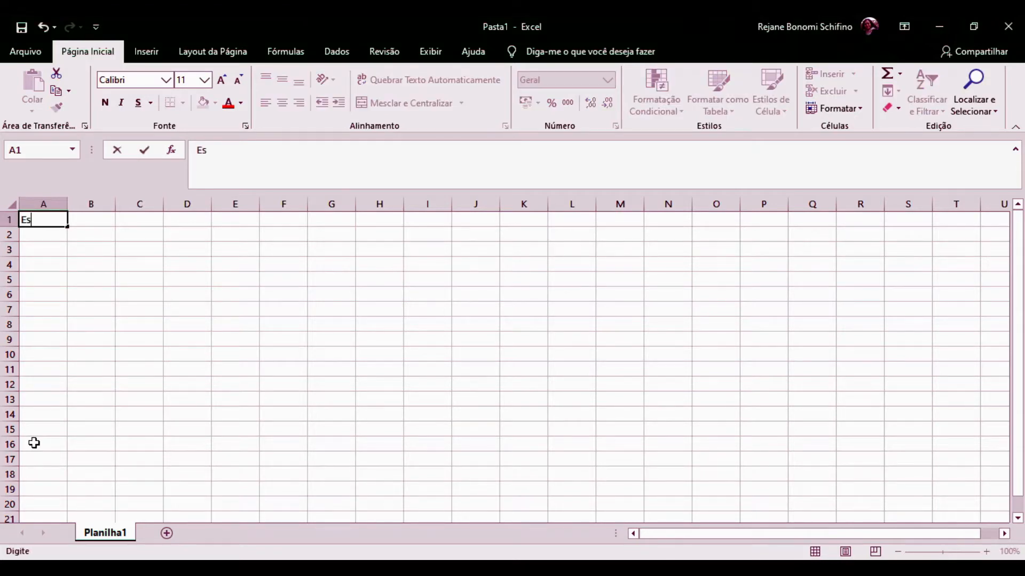
text(cola Chapeuzin)
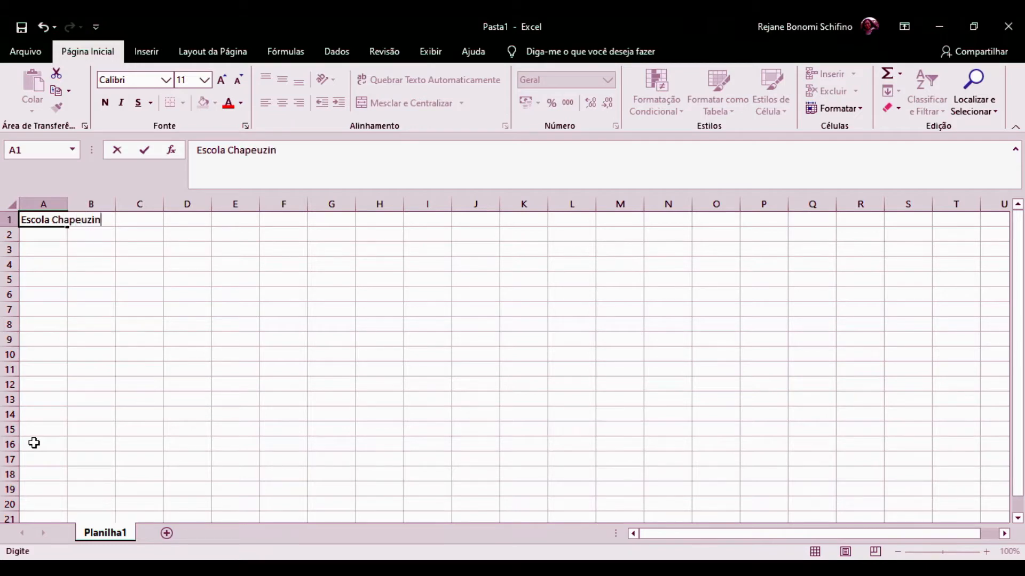
text(ho Vermelho)
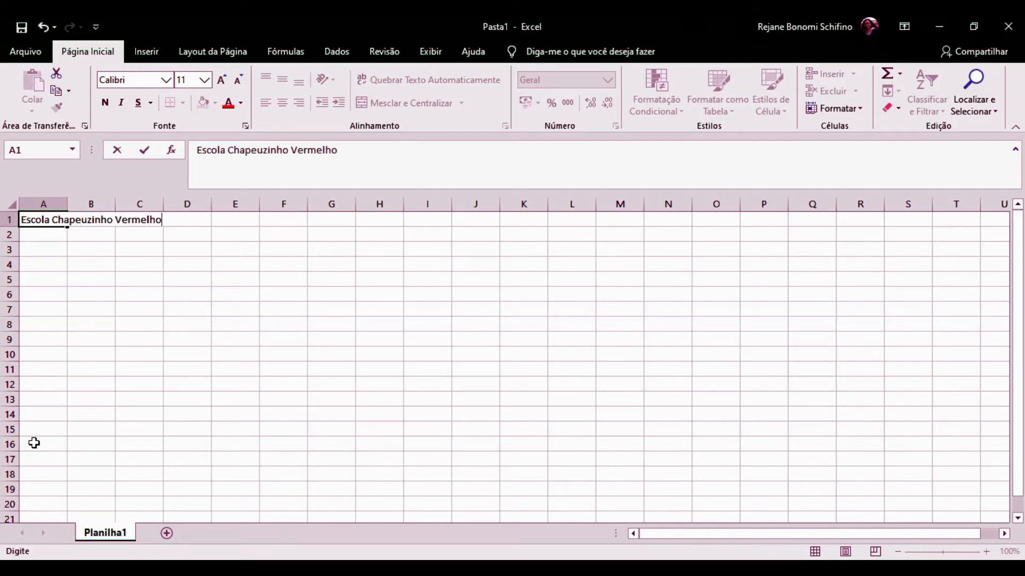
key(Return)
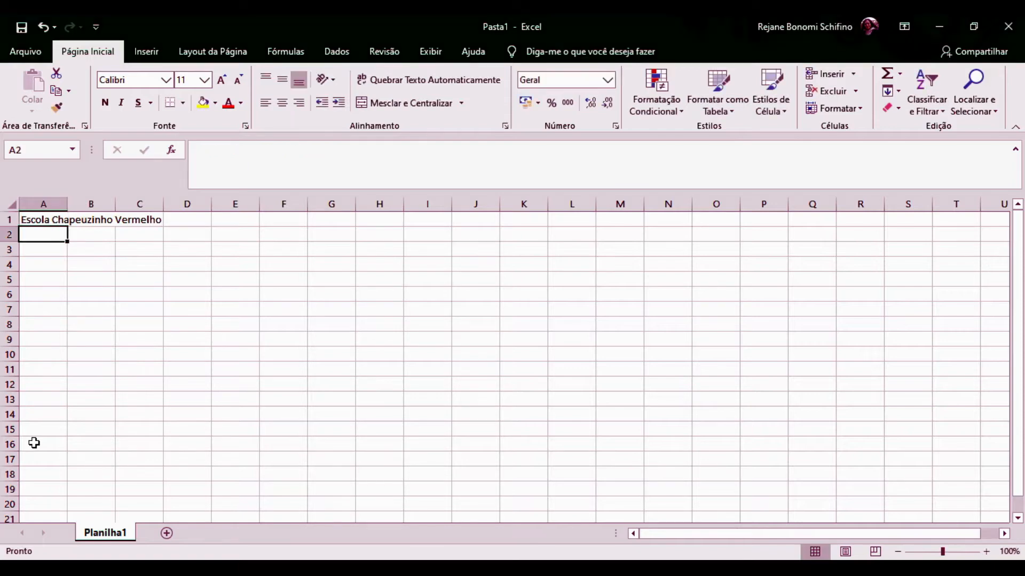
text(1º)
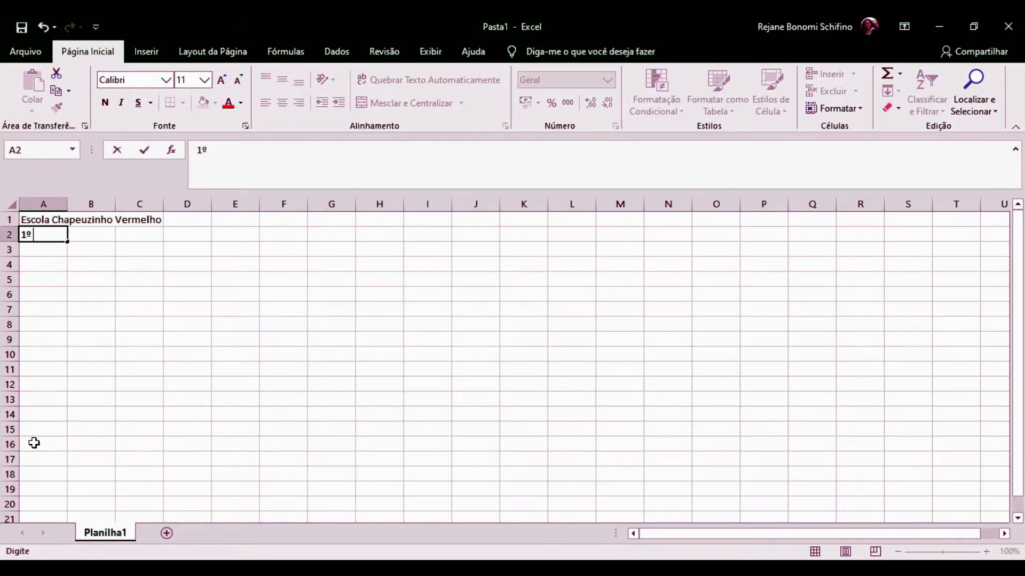
text( bimestre)
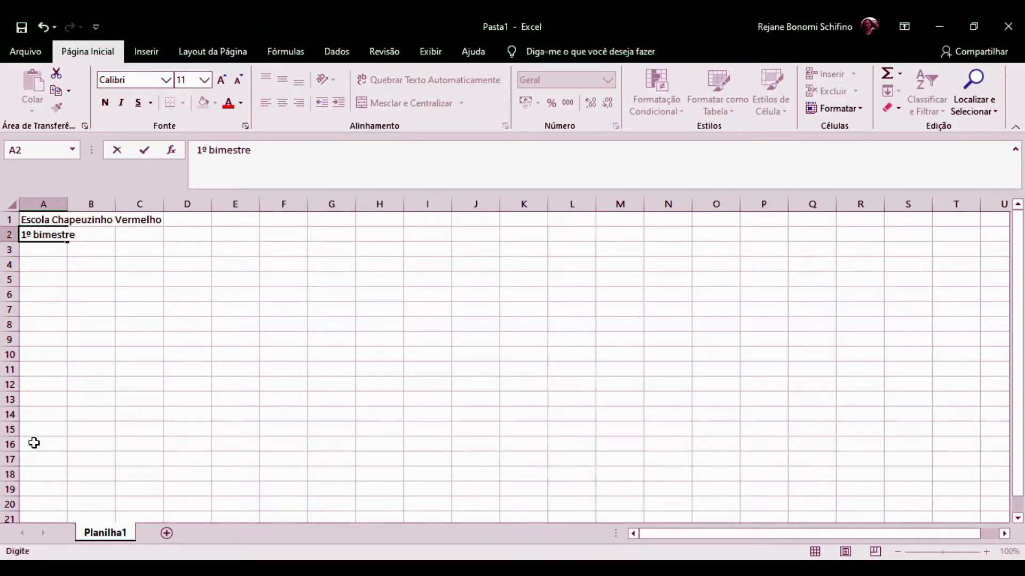
key(Return)
text(Arte)
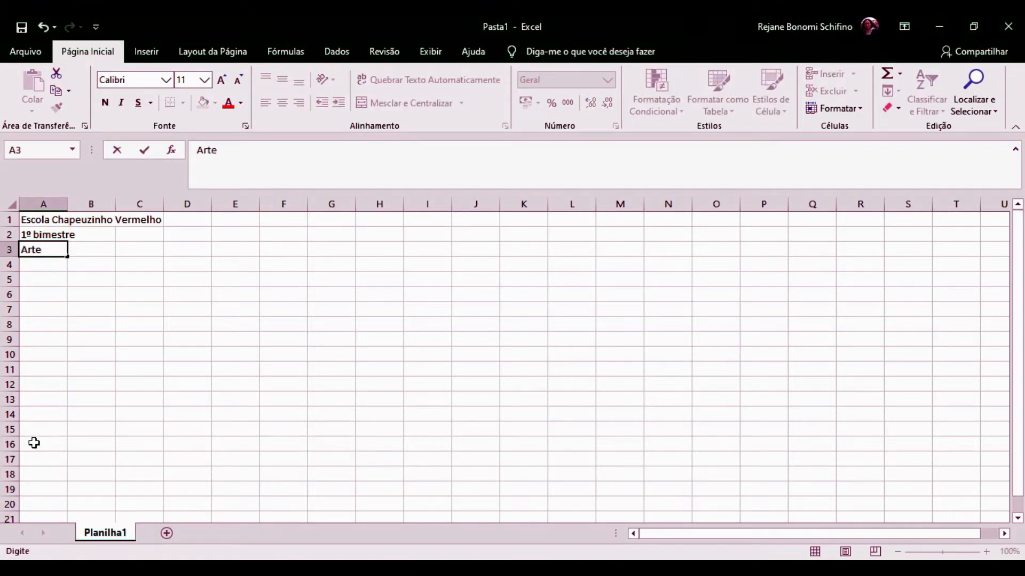
key(Return)
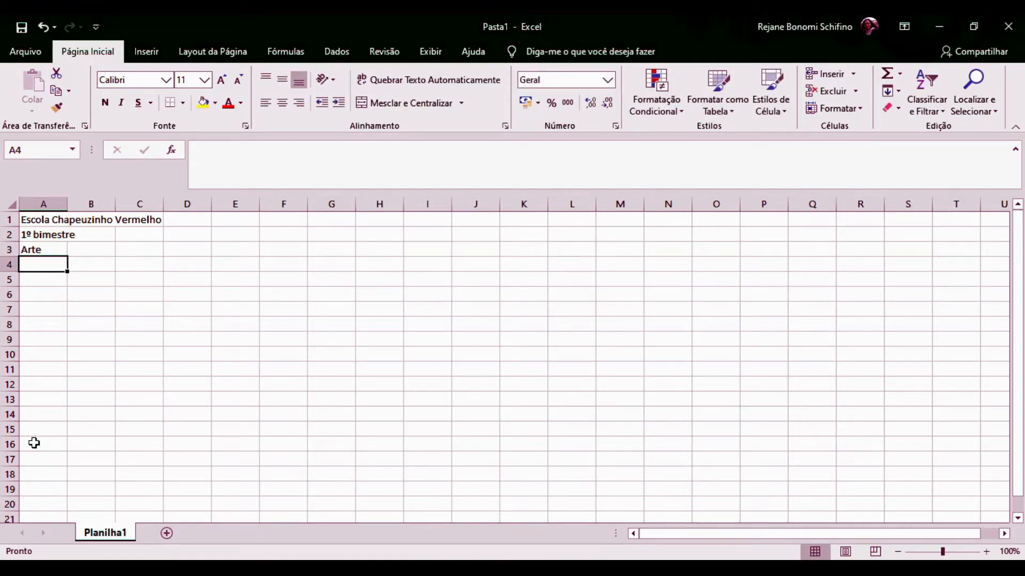
text(Alunos)
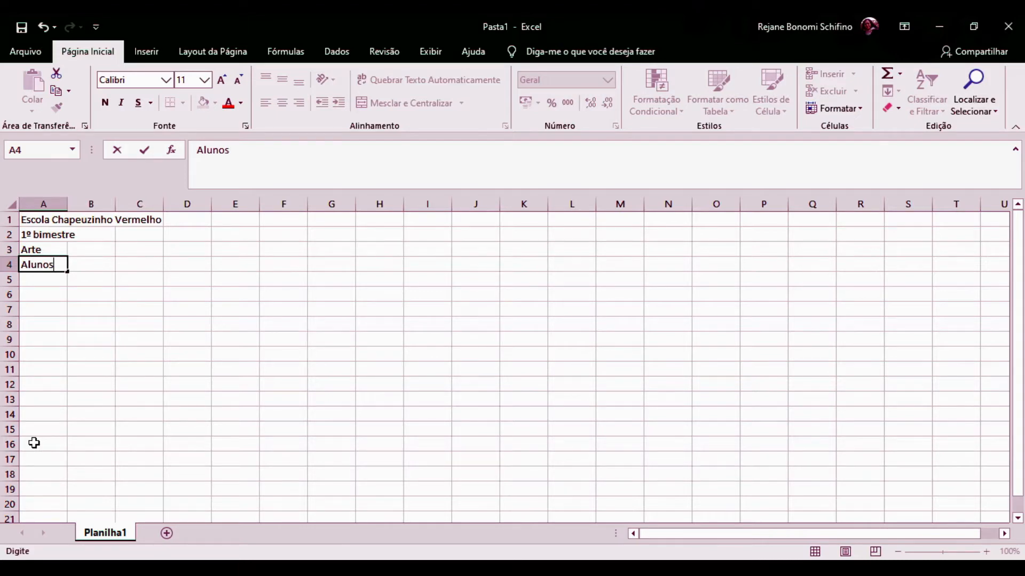
key(Tab)
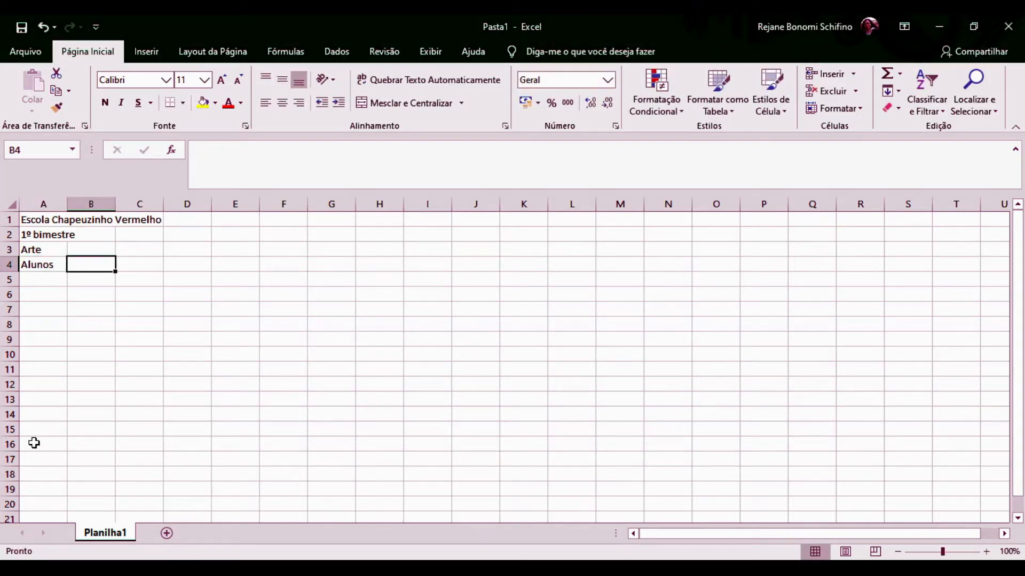
Enter the 'Atividades' heading and the 'Atividades orais' group with labels At. 01 to At. 05.
text(A)
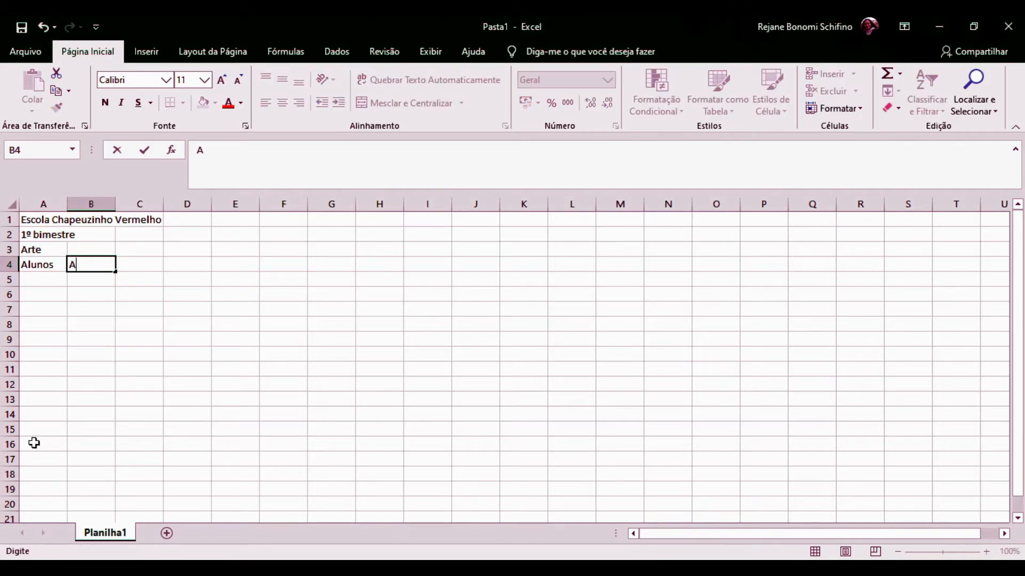
text(tividades)
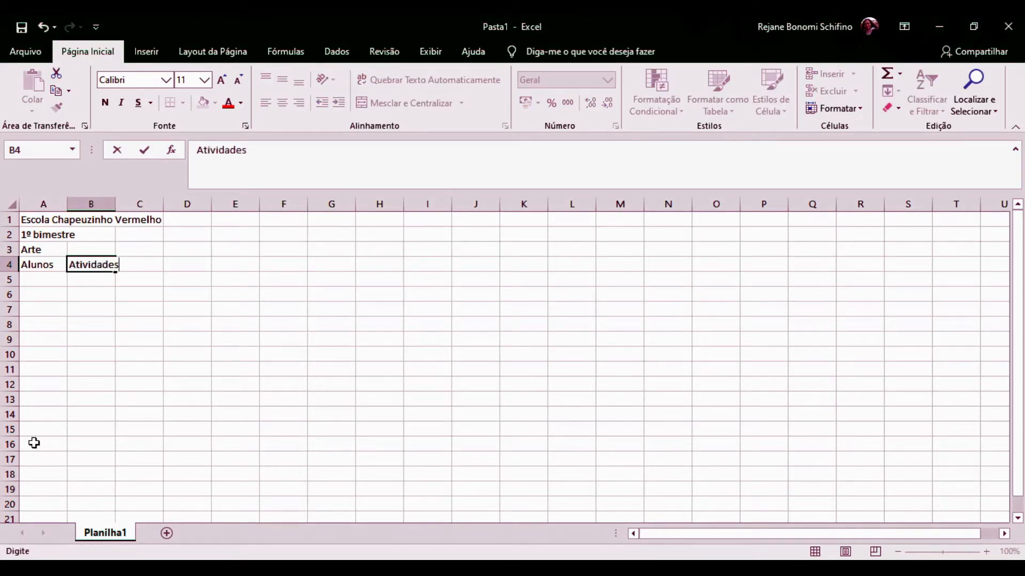
key(Return)
text(Atividades)
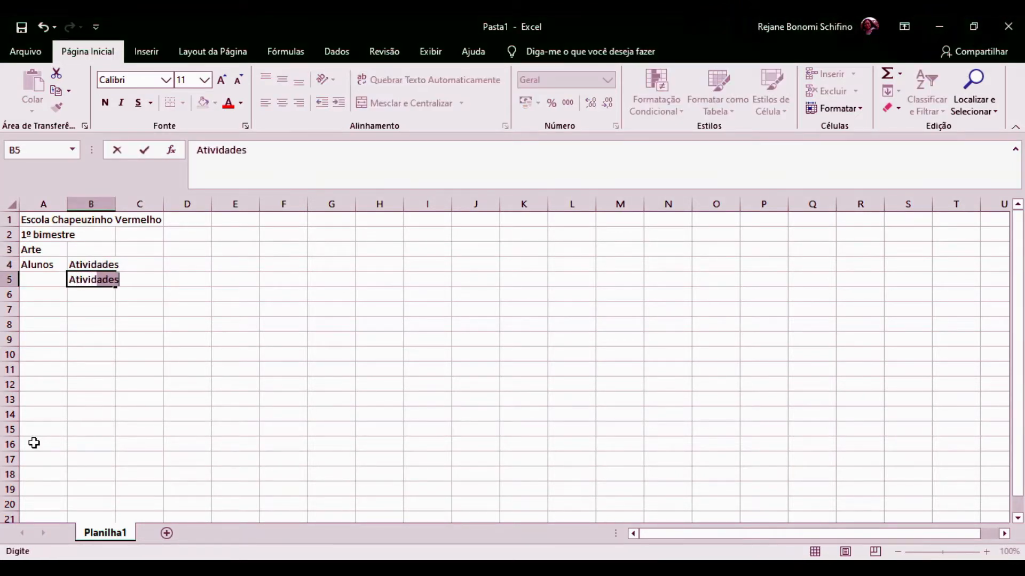
text( orais)
key(Return)
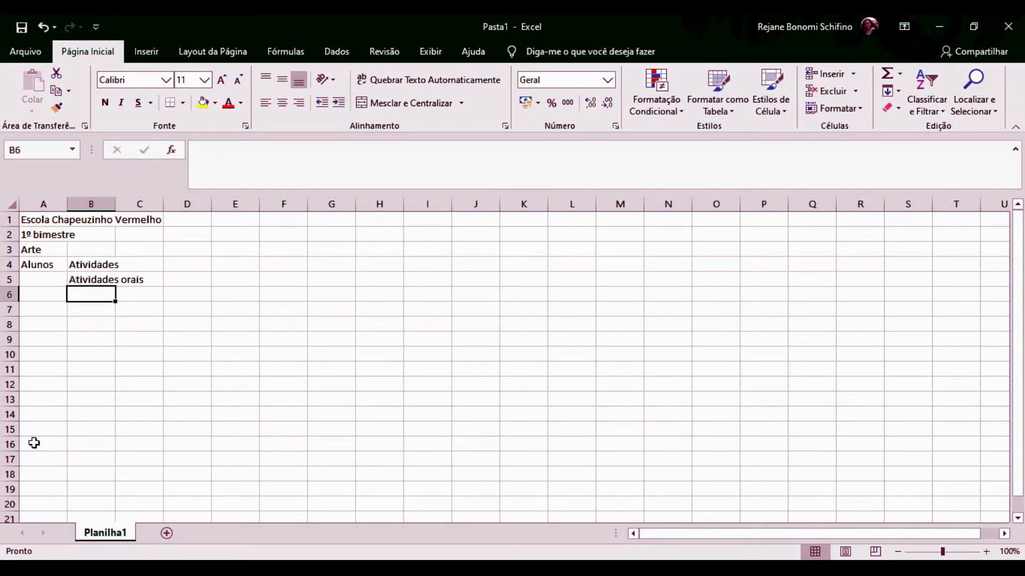
text(At.)
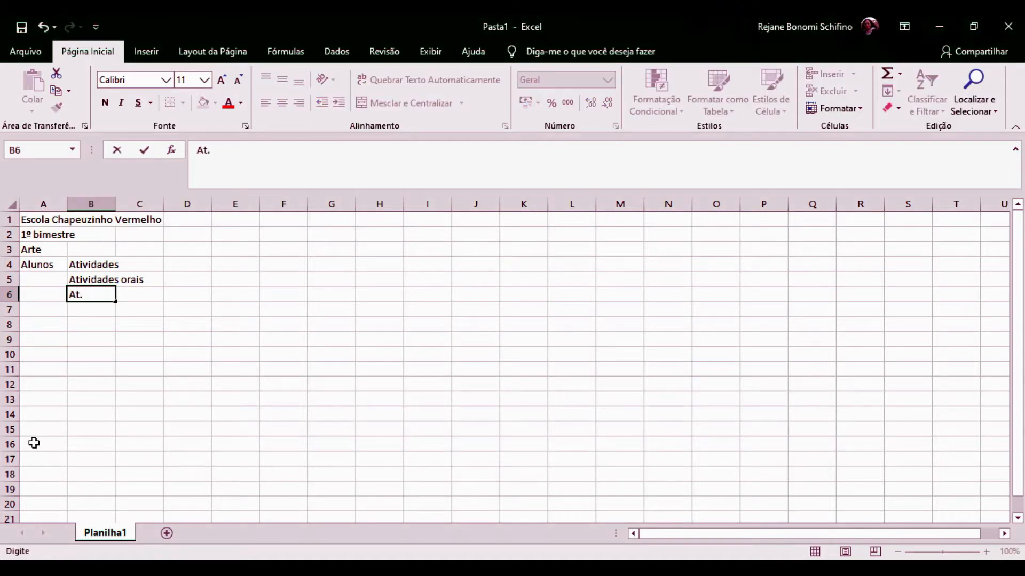
text( 01)
key(Tab)
text(At. 02)
key(Tab)
text(At. 03)
key(Tab)
text(At. 04)
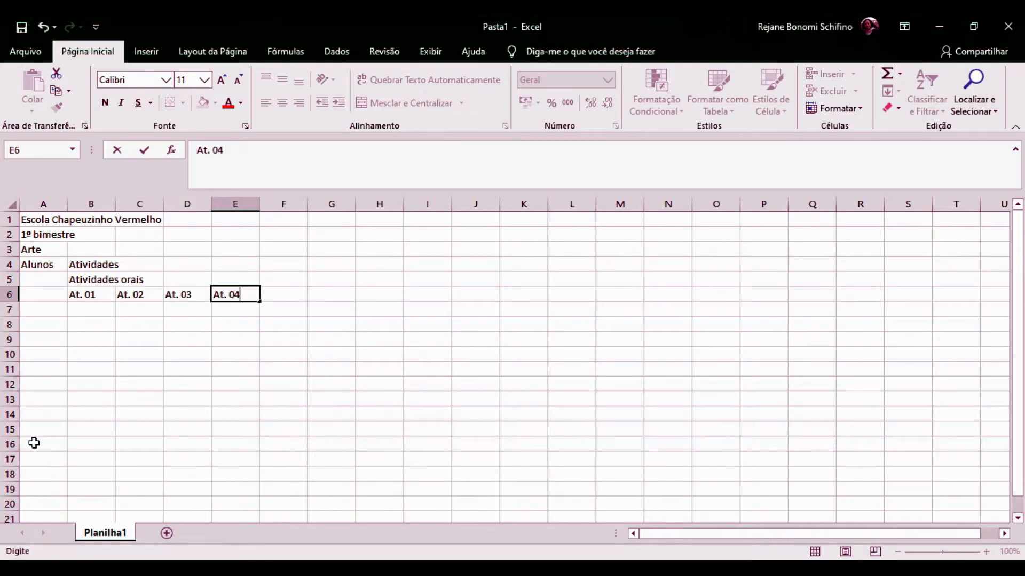
key(Tab)
text(At. 05)
key(Up)
Add the 'Atividades escritas' group in G5 with labels At. 01 to At. 05.
key(Right)
text(Atividades escritas)
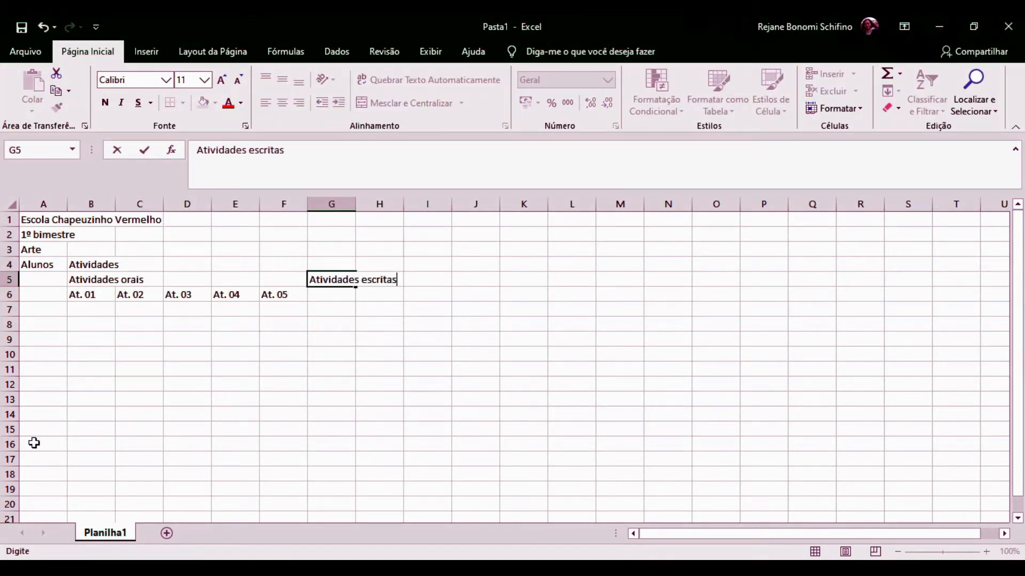
key(Return)
text(At. 01)
key(Tab)
text(At. 02)
key(Tab)
text(At. 03)
key(Tab)
text(At. 04)
key(Tab)
text(At. 05)
key(Up)
Add 'Atividades práticas' in L5 and copy the At. 01–At. 05 labels beneath it.
key(Right)
text(Atividades práticas)
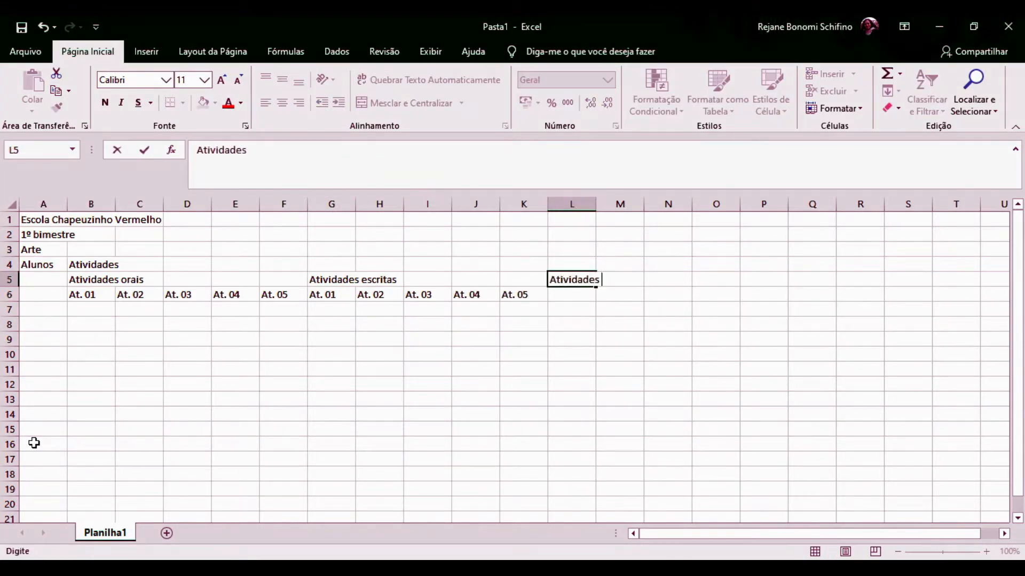
key(Return)
text(At.)
key(Left)
key(Left)
key(Left)
key(Left)
key(Left)
key(shift+Right)
key(shift+Right)
key(shift+Right)
key(shift+Right)
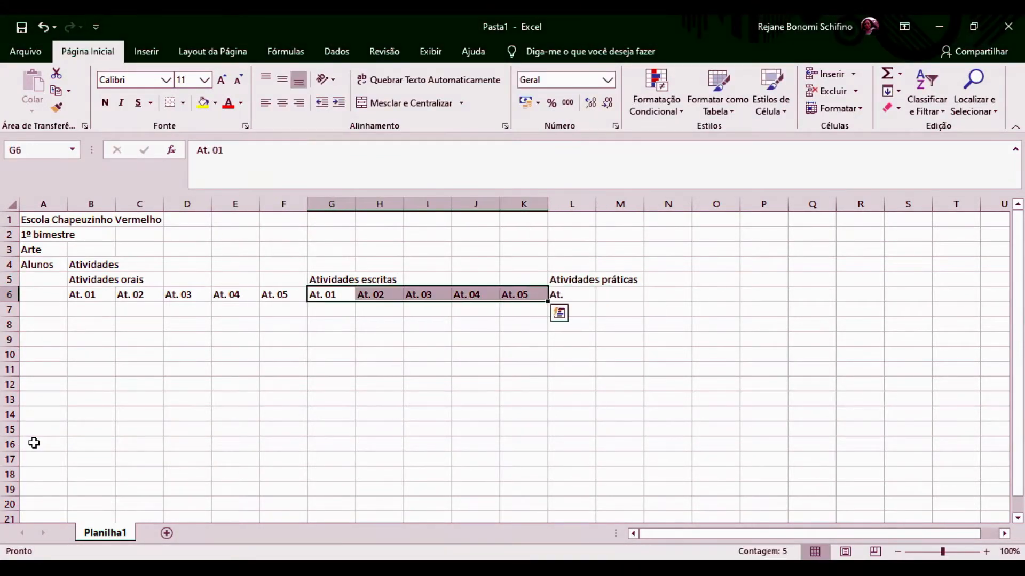
key(ctrl+c)
key(Right)
key(Right)
key(Right)
key(Right)
key(Right)
key(ctrl+v)
key(Up)
Add the 'Avaliações' heading with 'Testes' 1, 2, 3 and 'Bimestral'.
key(Right)
key(Right)
key(Right)
key(Right)
key(Right)
key(Up)
text(Avaliações)
key(Return)
text(Testes)
key(Return)
text(1)
key(Right)
text(2)
key(Right)
text(3)
key(Right)
key(Up)
text(Bimestral)
key(Right)
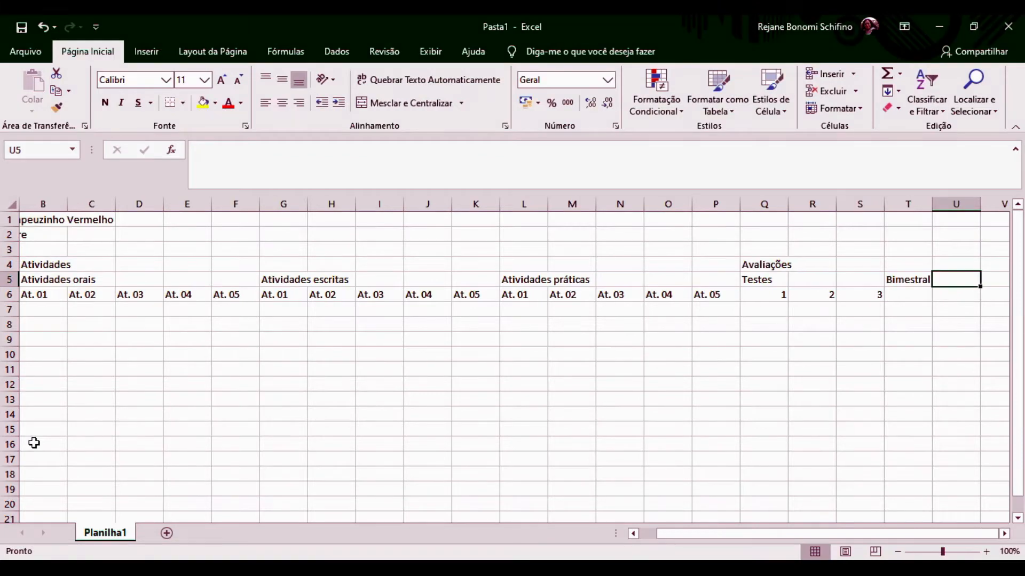
Shift the Avaliações columns Q:T one column right to free a column.
key(Left)
key(Left)
key(Left)
key(Left)
drag(764, 204, 908, 204)
drag(817, 213, 862, 216)
click(761, 297)
key(Up)
Add 'Total' headings and a two-line 'Média bimestral' heading in W4.
text(Total)
key(Right)
key(Right)
key(Right)
key(Right)
key(Right)
text(Total)
key(Right)
key(Up)
text(Média)
key(alt+Return)
text(bimestral)
key(Right)
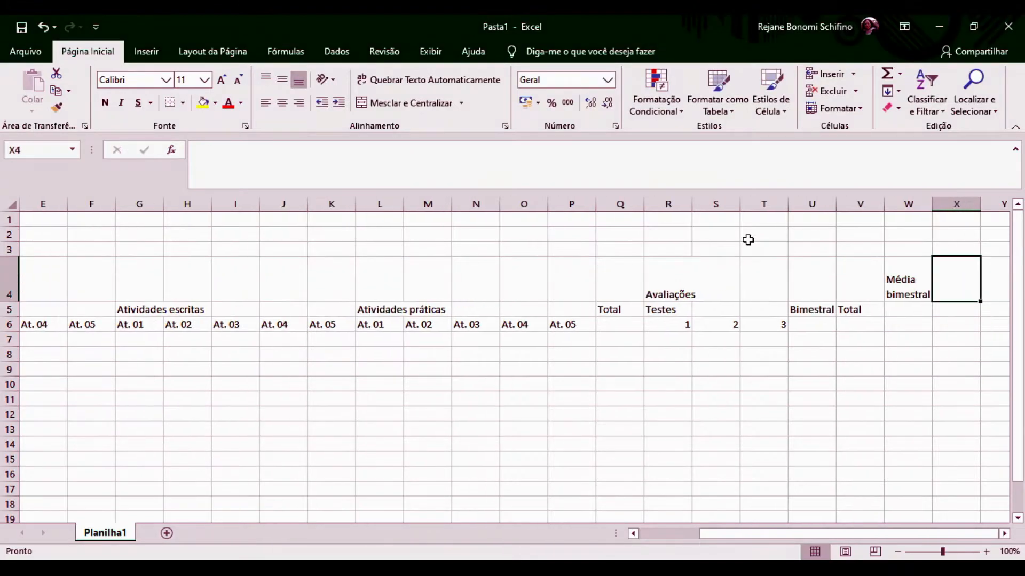
Enter the two-line heading 'Recuperação bimestral / plano de ação' in X4.
text(Recuperação bim)
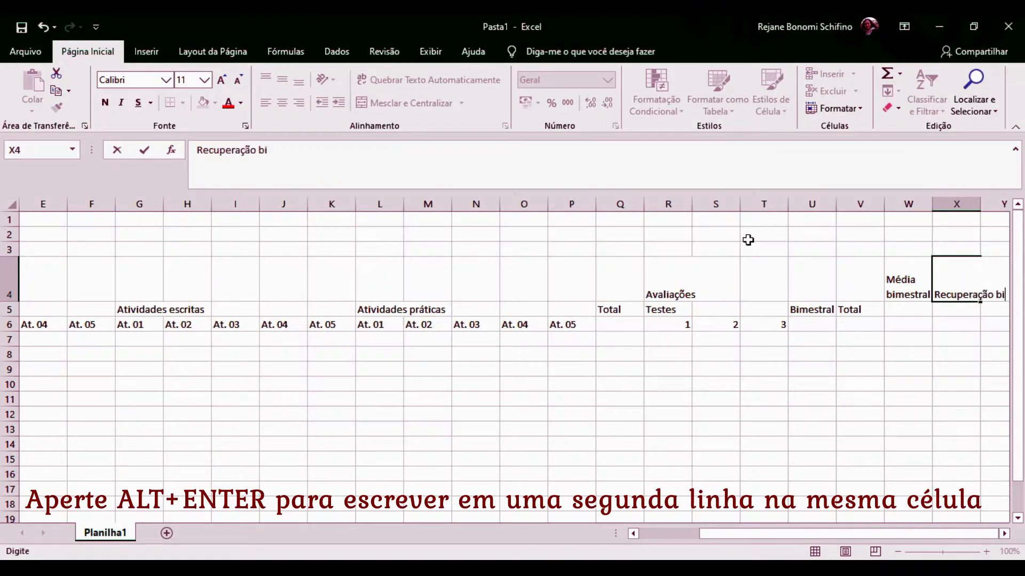
key(Return)
key(Up)
click(370, 155)
text(/)
key(alt+Return)
text(plano de ação)
key(Return)
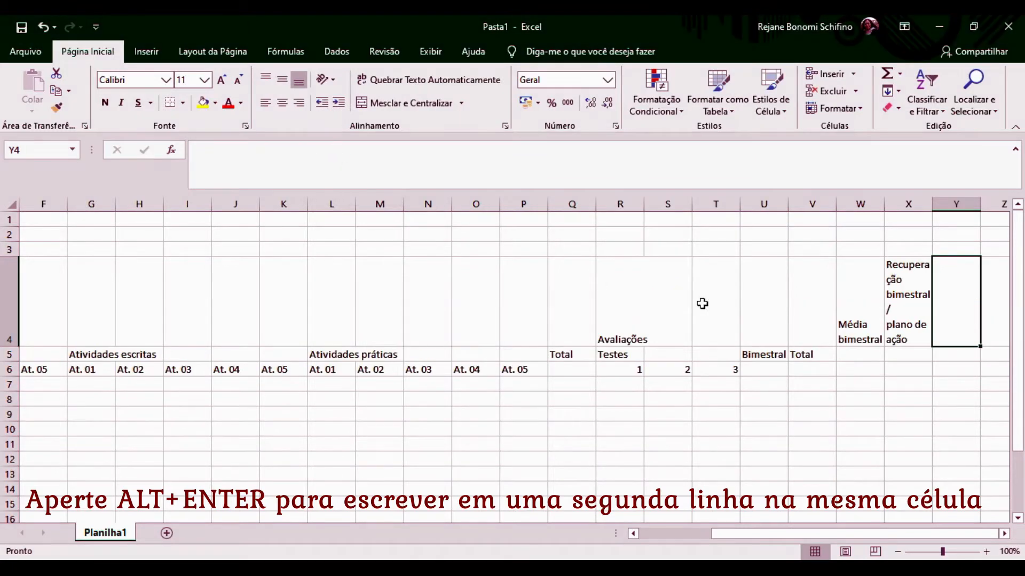
Label the recovery columns At. 01, At. 02, At. 03 and Total.
text(At. 01)
key(Tab)
text(At. 02)
key(Tab)
text(At. 03)
key(Tab)
text(Total)
key(Tab)
Add the multi-line headings 'Pontuação extra' in AB4 and 'Média bimestral final' in AC4.
key(Up)
text(Pontuação)
key(alt+Return)
text(extra)
key(Tab)
text(Média bimestra)
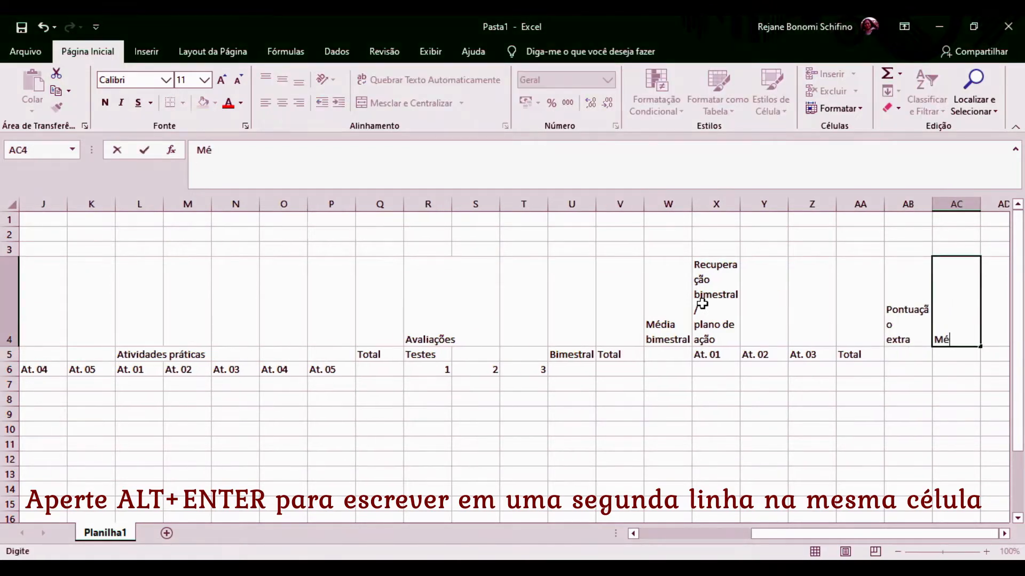
key(BackSpace)
key(BackSpace)
key(BackSpace)
key(BackSpace)
key(BackSpace)
key(BackSpace)
key(BackSpace)
key(BackSpace)
key(BackSpace)
key(alt+Return)
text(bimestral)
key(alt+Return)
text(final)
key(Return)
key(ctrl+Home)
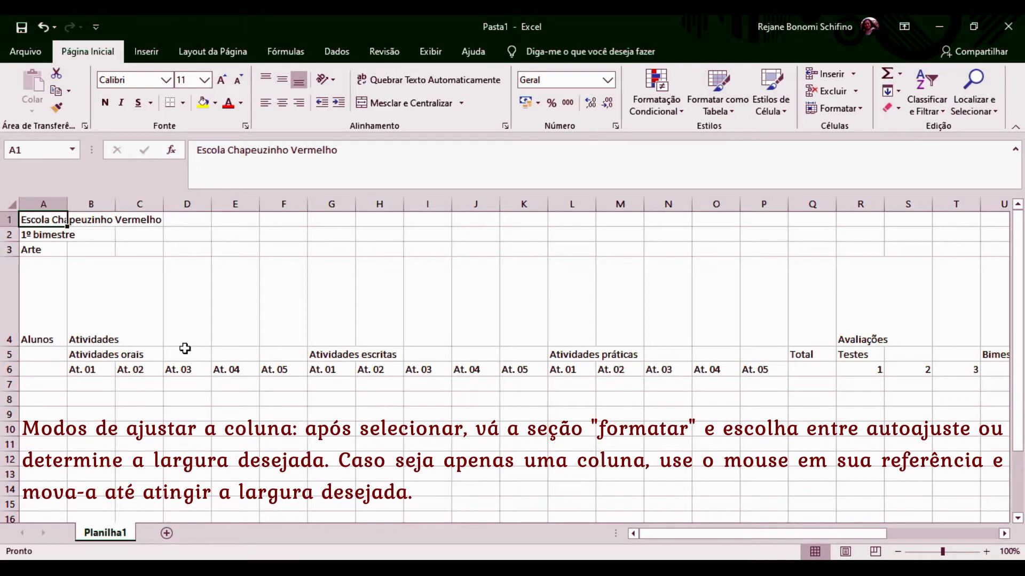
AutoFit column A's width to the school name using Formatar, then select A5.
click(50, 199)
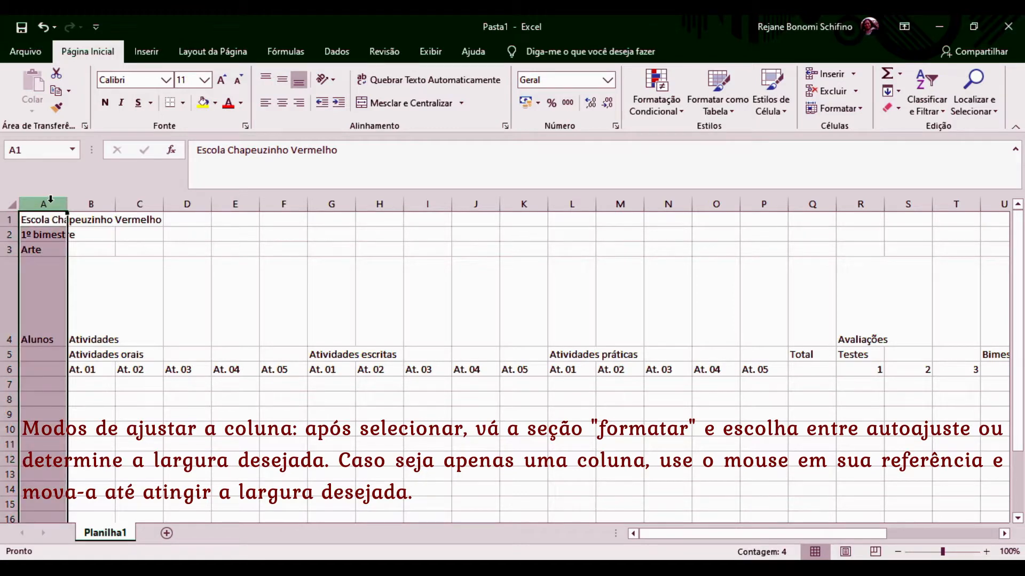
click(861, 109)
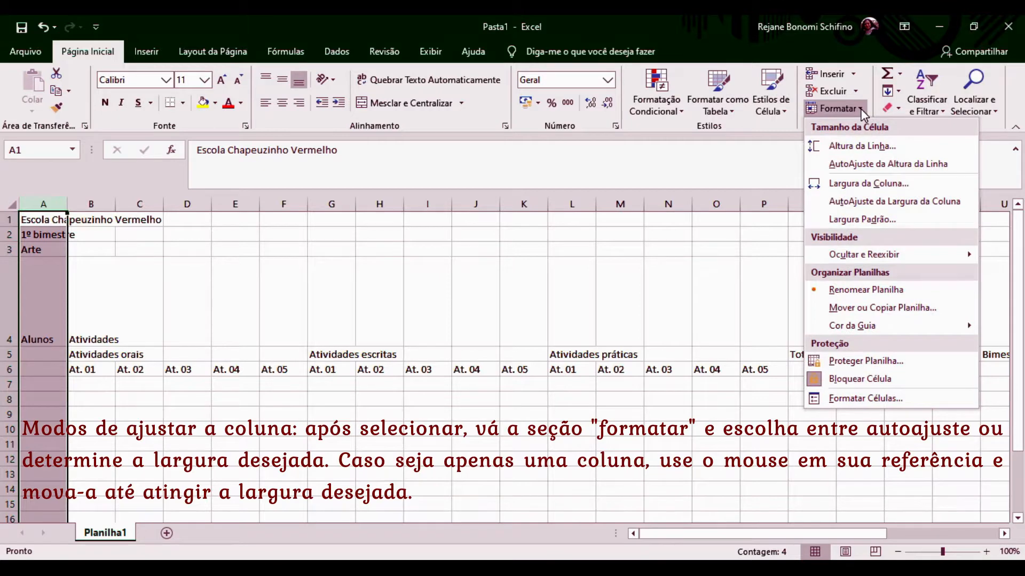
click(859, 206)
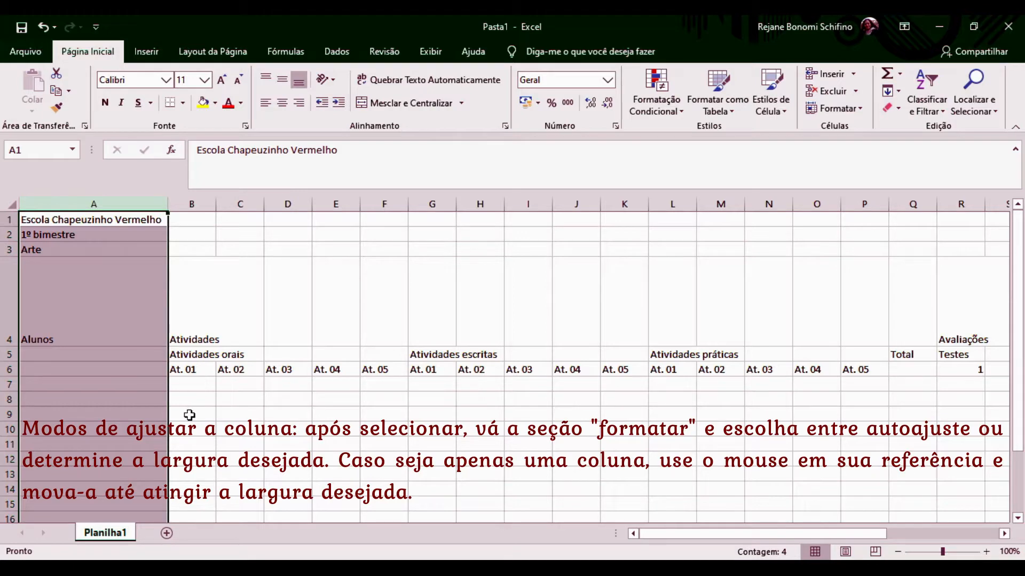
click(135, 356)
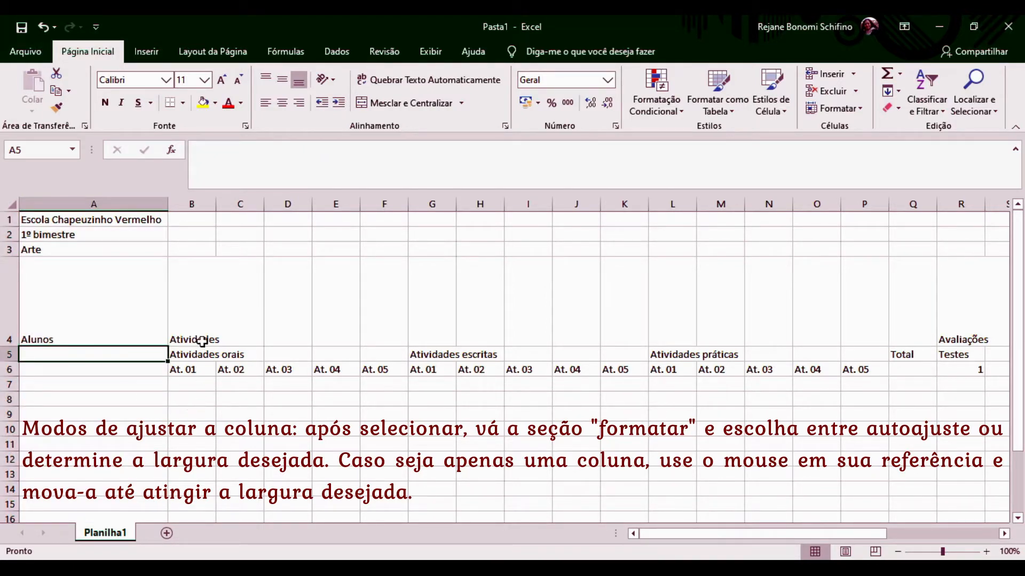
Set the width of columns B through AC to 5.
click(187, 198)
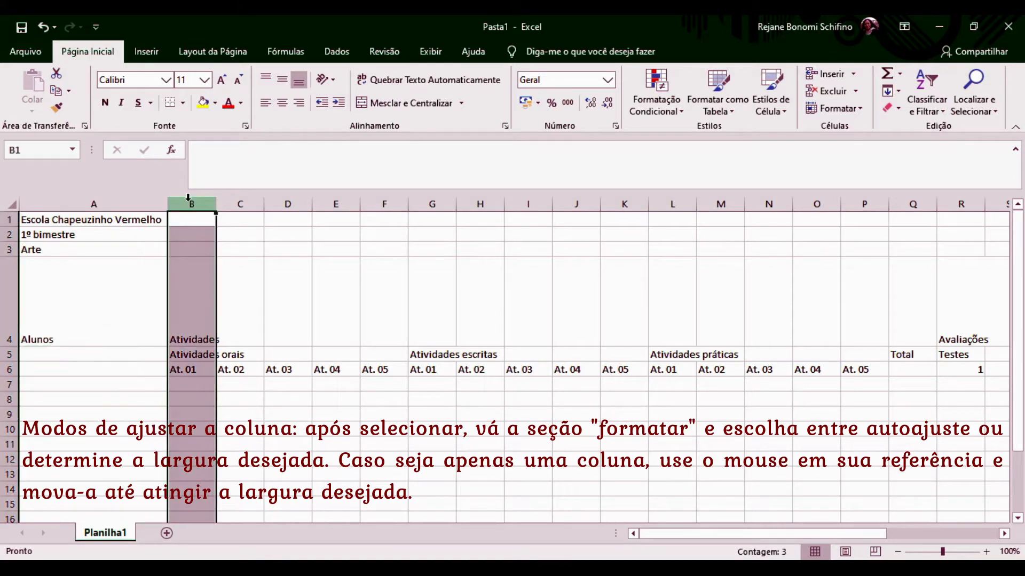
drag(188, 198, 934, 203)
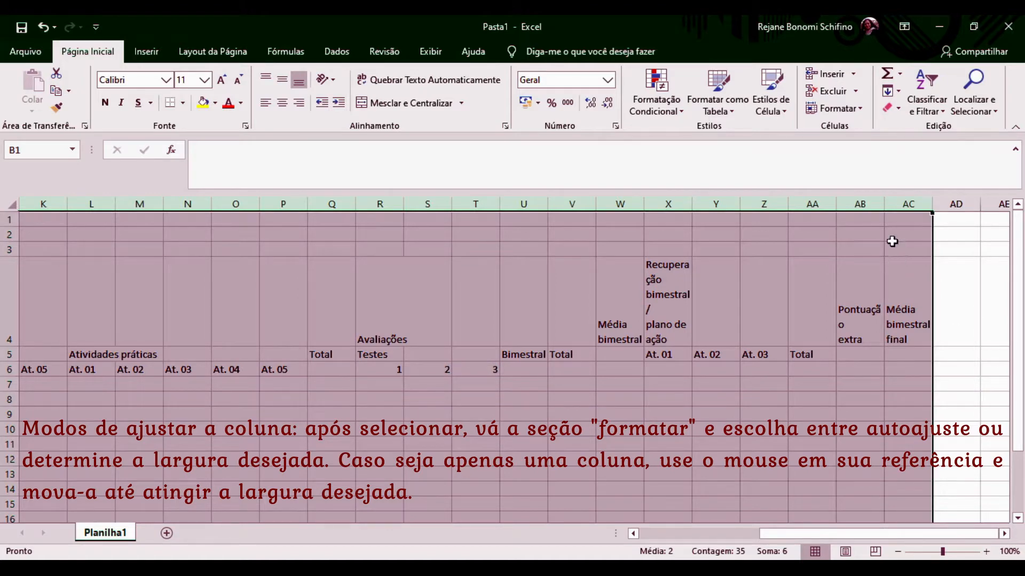
click(863, 110)
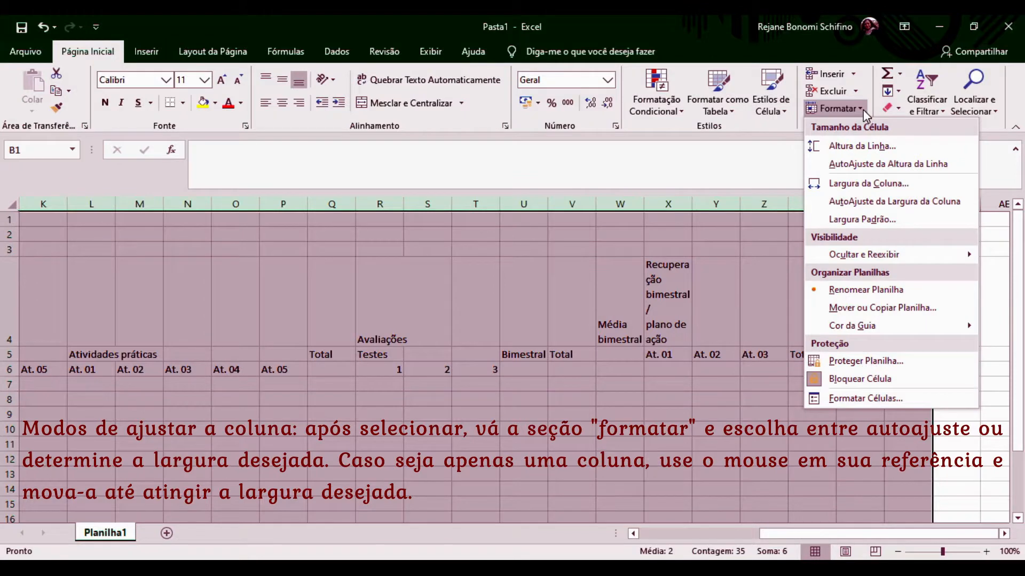
click(868, 183)
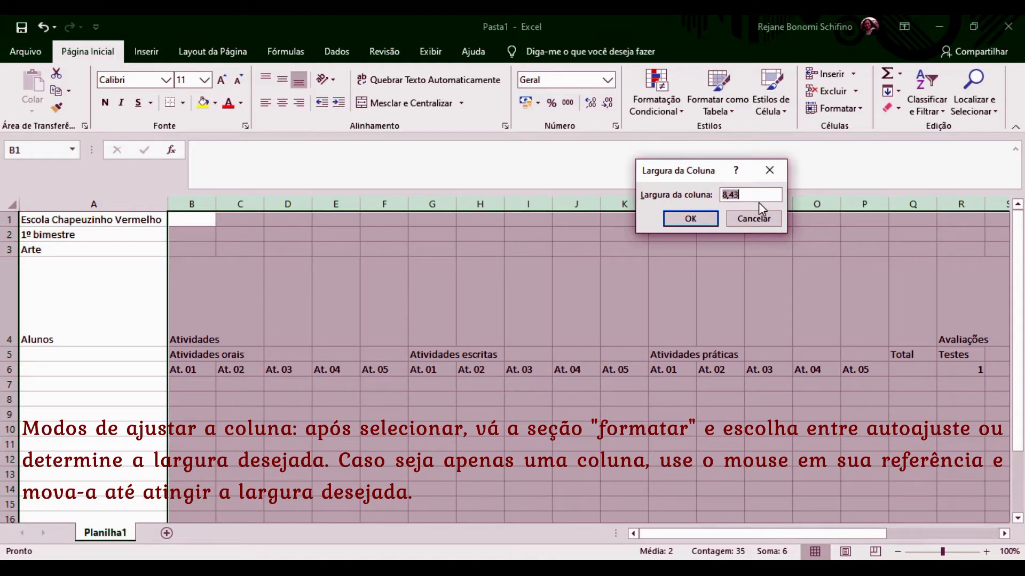
key(BackSpace)
text(5)
key(Return)
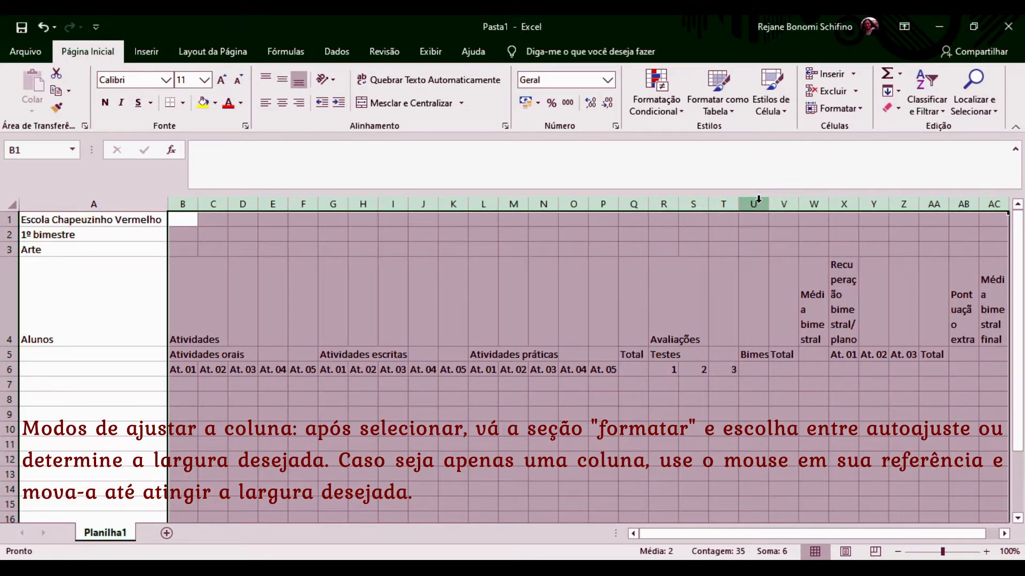
click(518, 417)
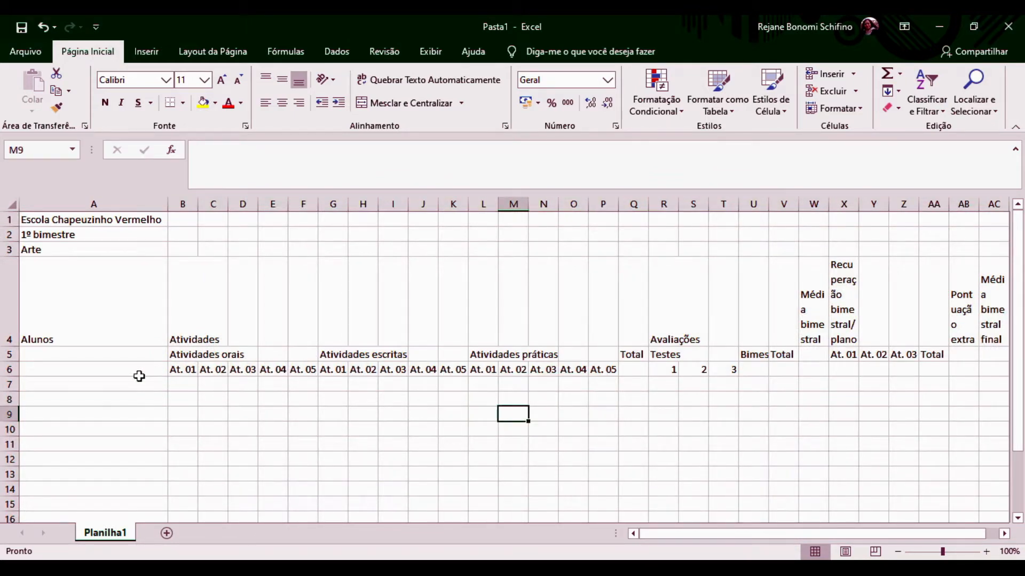
Type the five student names into A7:A11 and select that range.
click(109, 387)
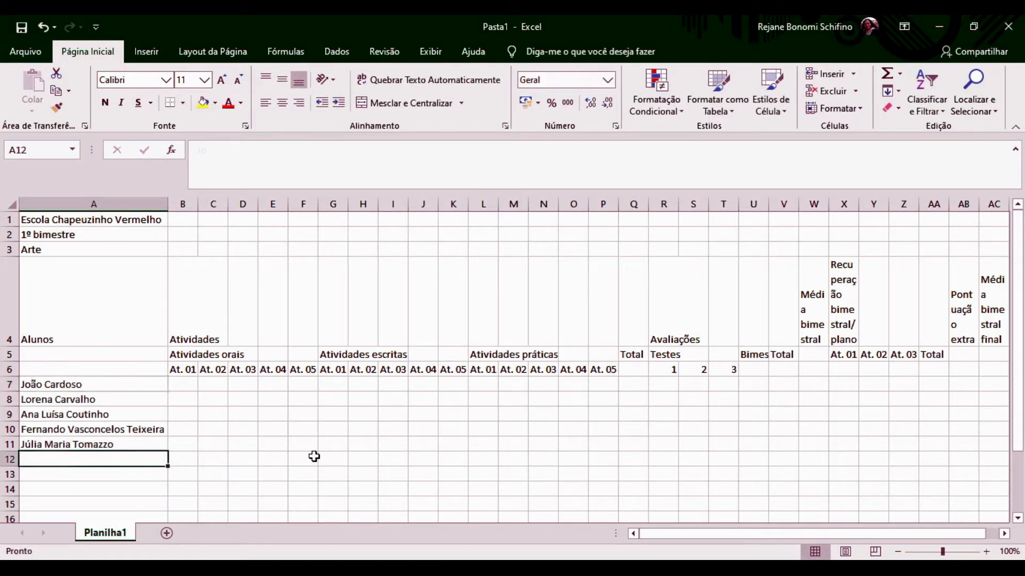
click(36, 385)
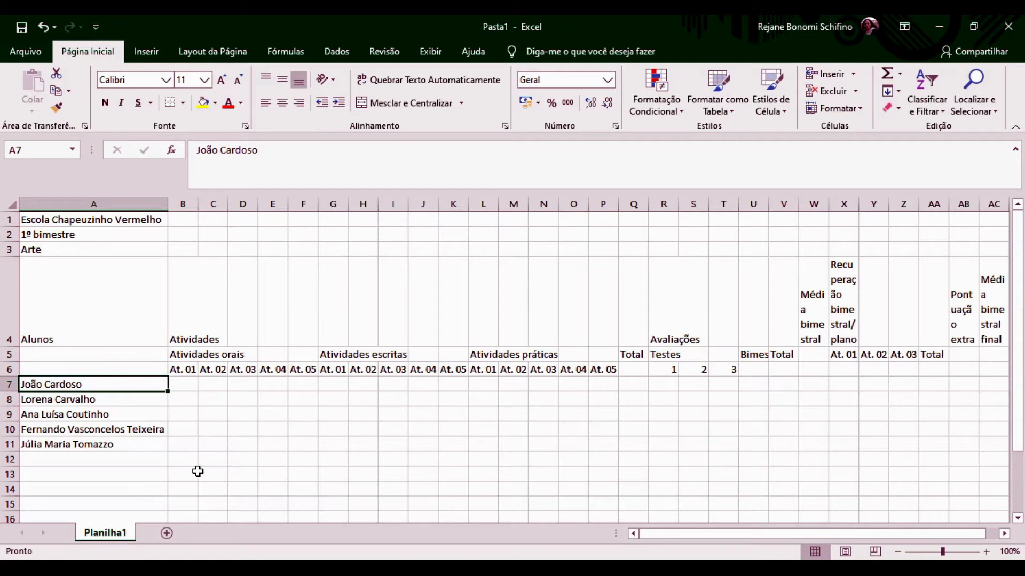
key(shift+Down)
key(shift+Down)
key(shift+Down)
key(shift+Down)
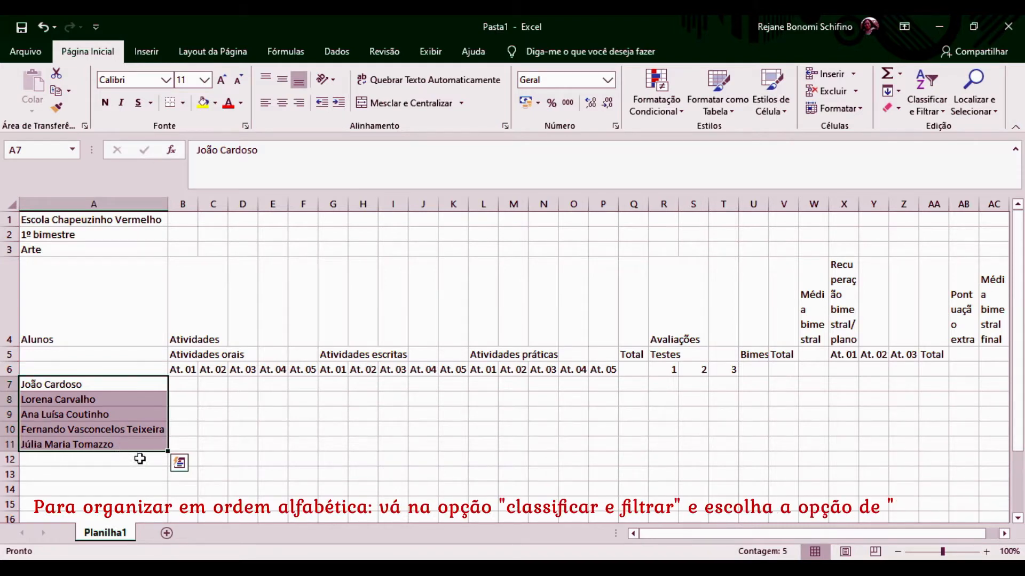
Sort A7:A11 from A to Z, continuing with the current selection only.
click(933, 109)
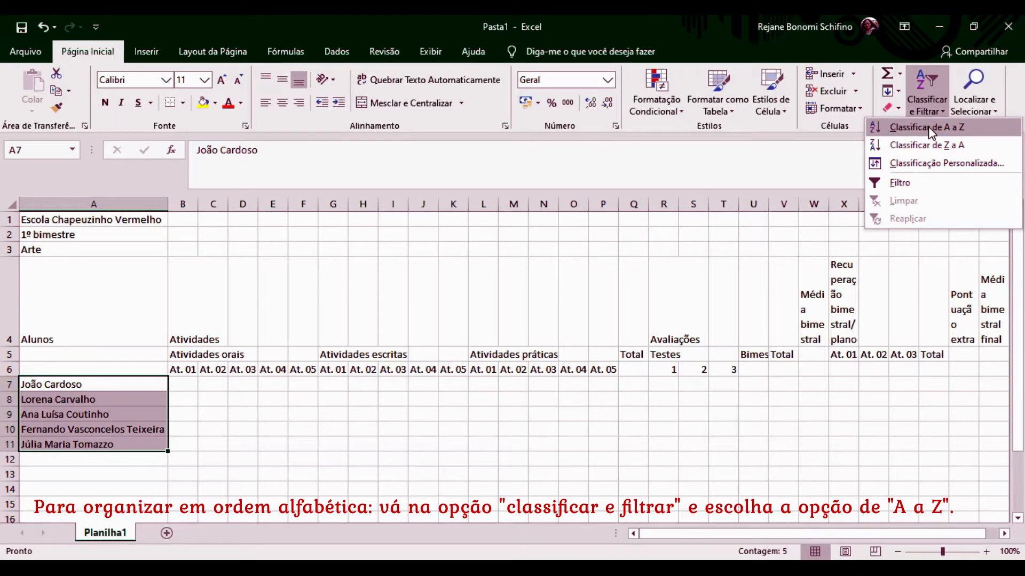
click(929, 129)
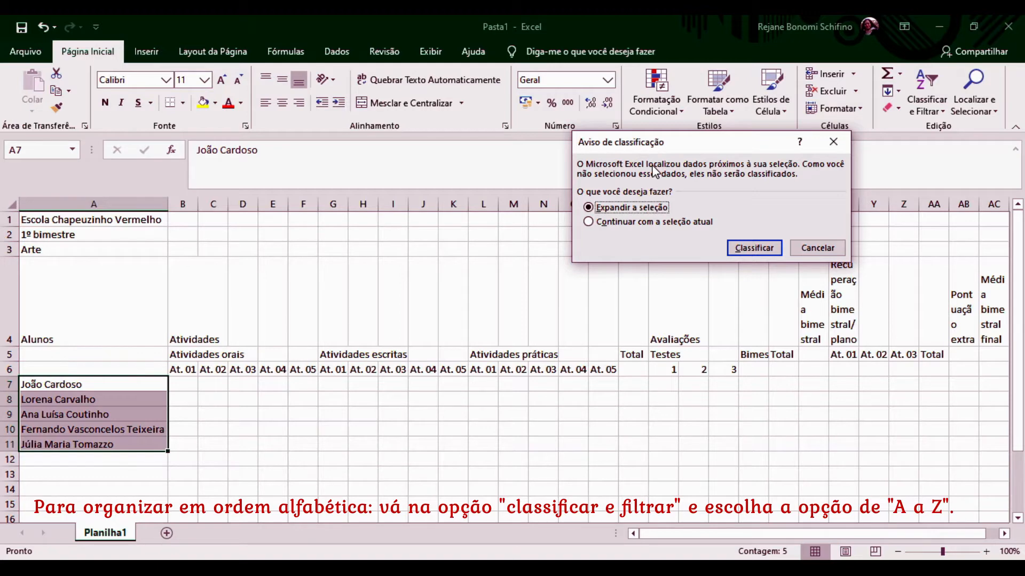
click(591, 222)
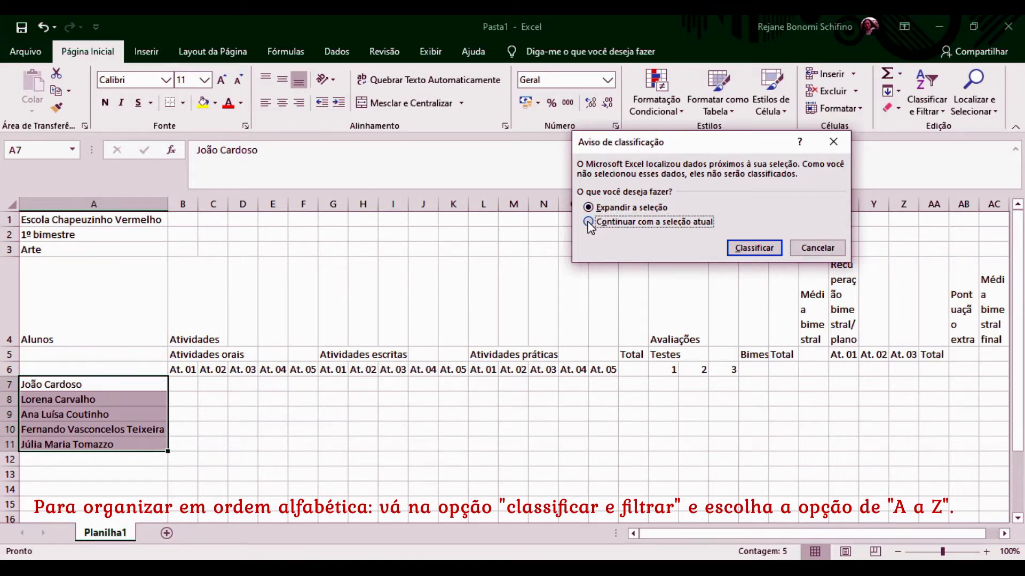
click(758, 247)
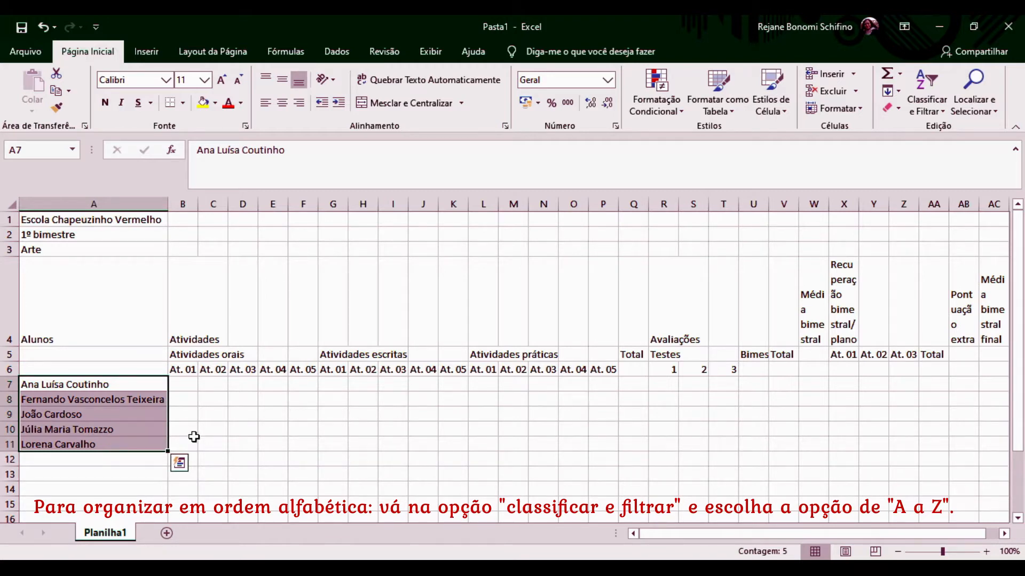
Shorten row 4 and drag column X wider to fit its recovery heading.
click(188, 387)
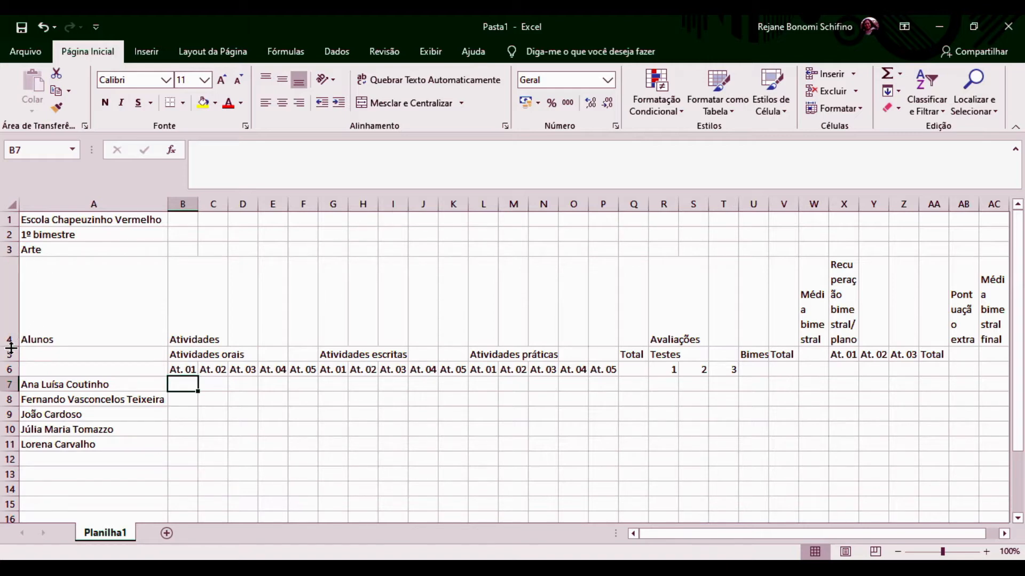
drag(10, 347, 9, 305)
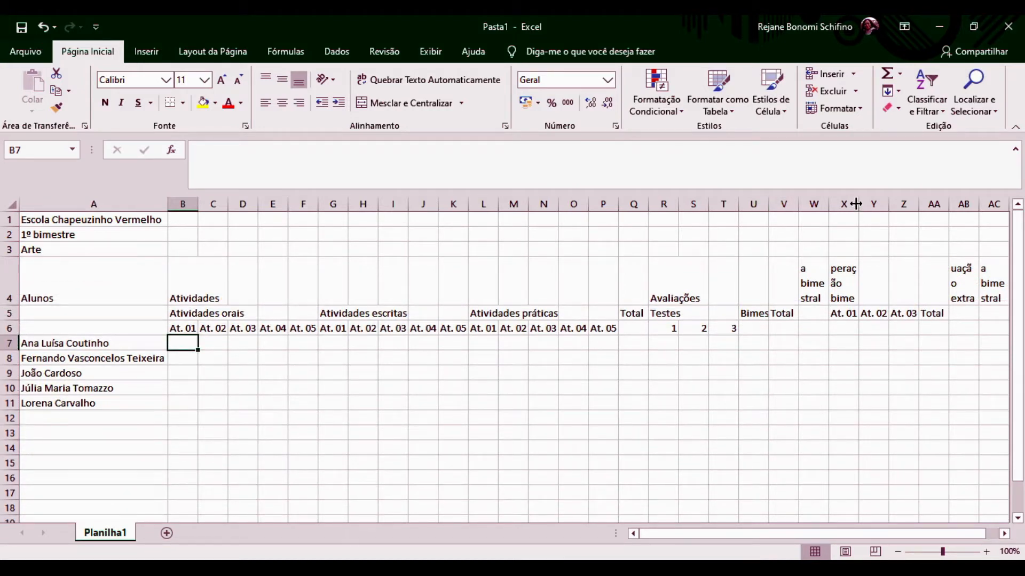
drag(860, 202, 915, 205)
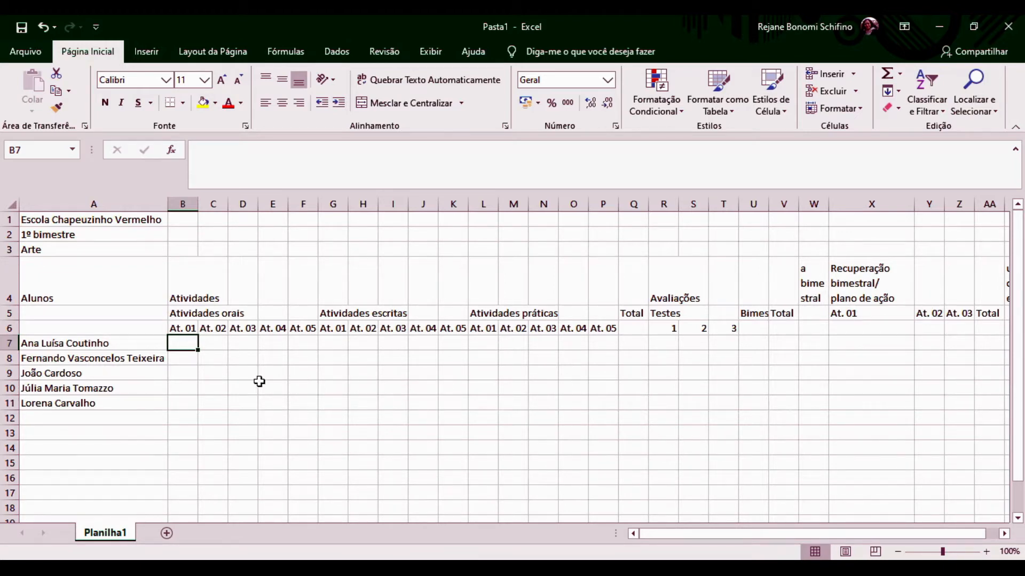
Select the whole table region with Ctrl+* from cell C4.
click(63, 223)
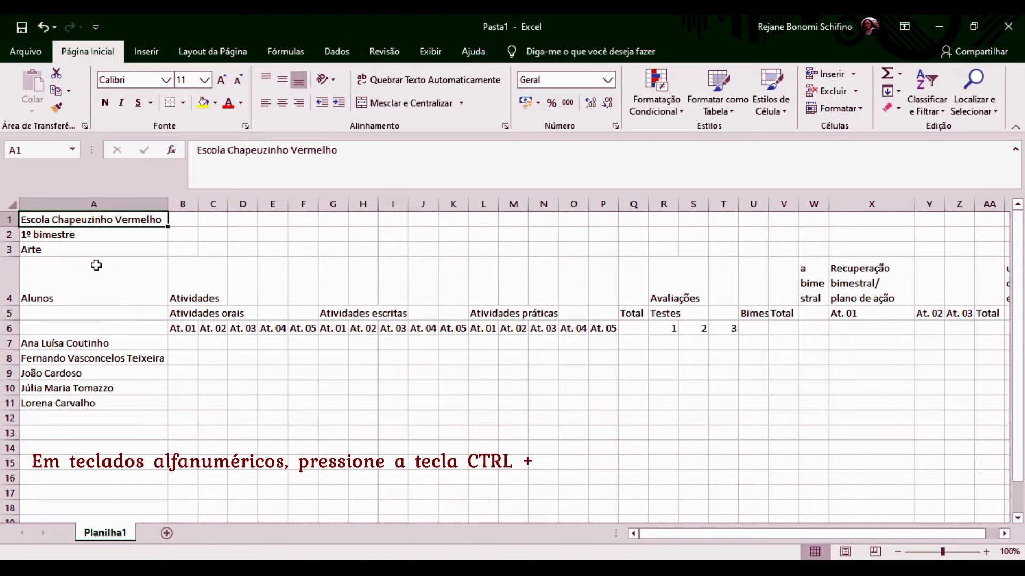
click(100, 281)
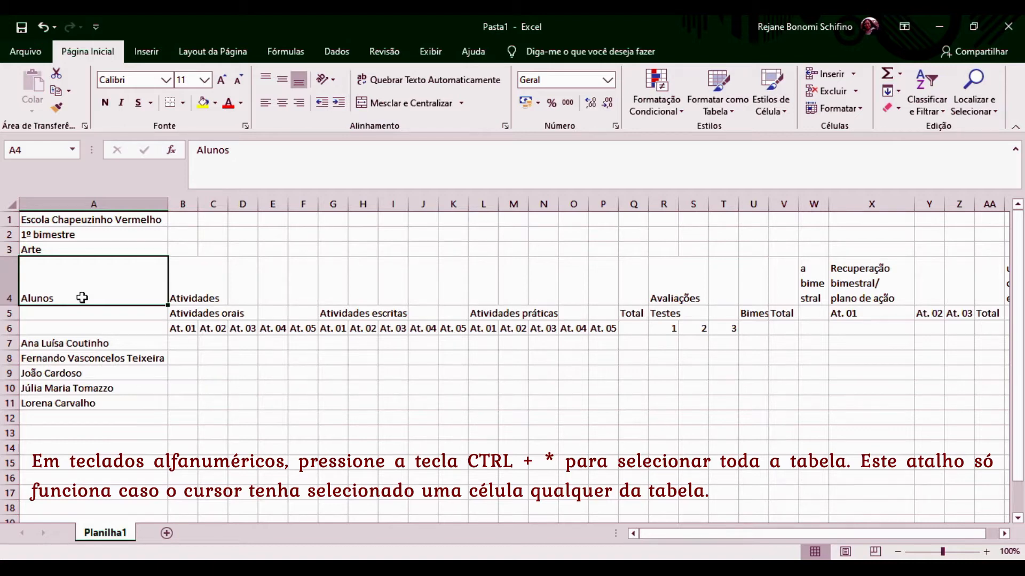
click(212, 275)
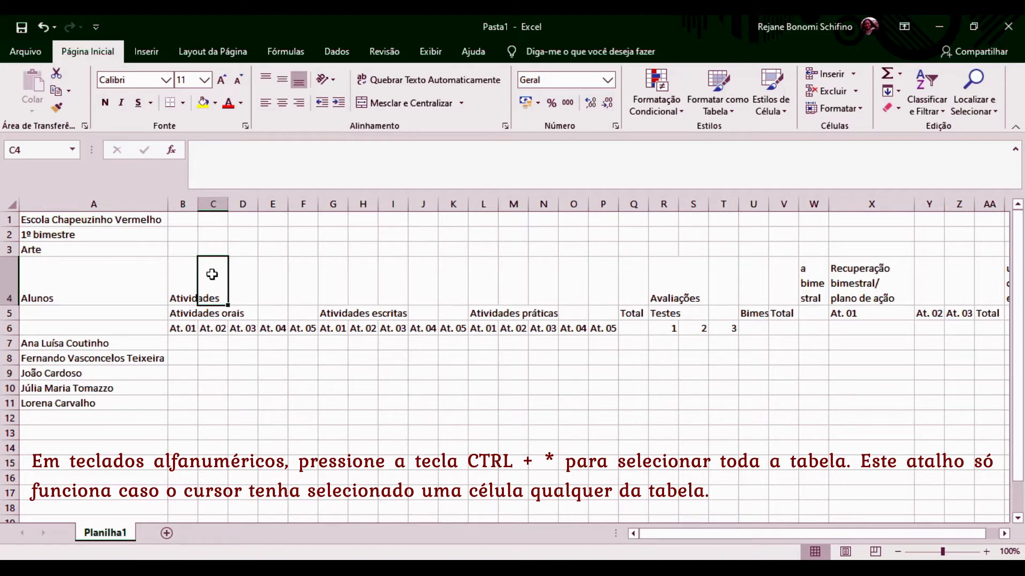
key(ctrl+asterisk)
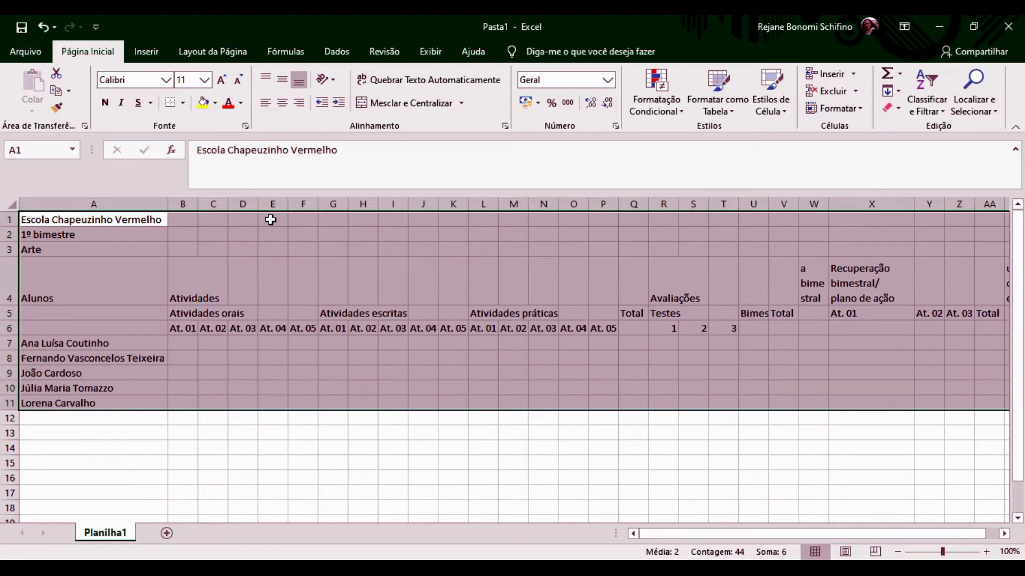
Centre the table horizontally and vertically, then left-align the student names in A7:A11.
click(283, 109)
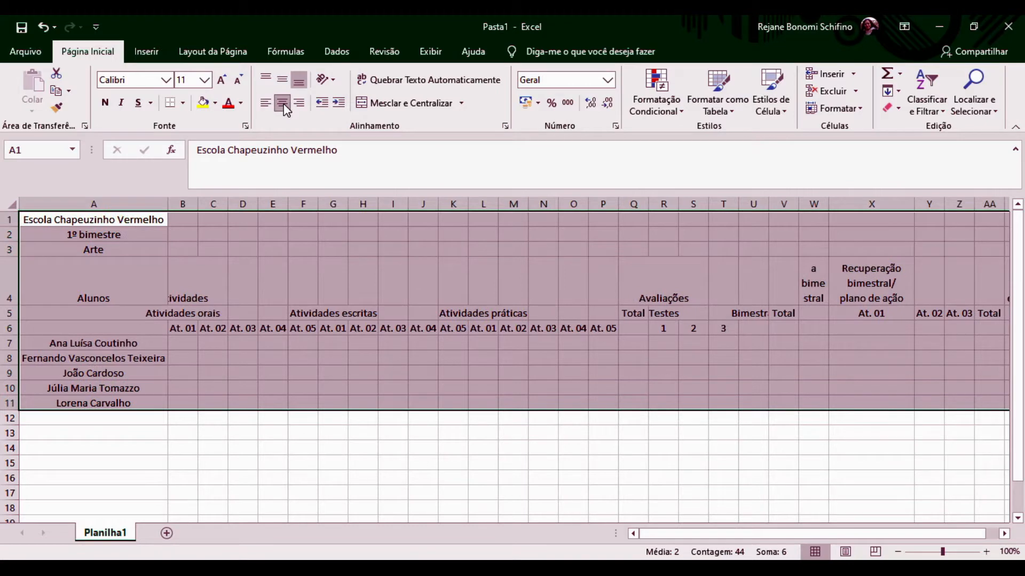
click(282, 82)
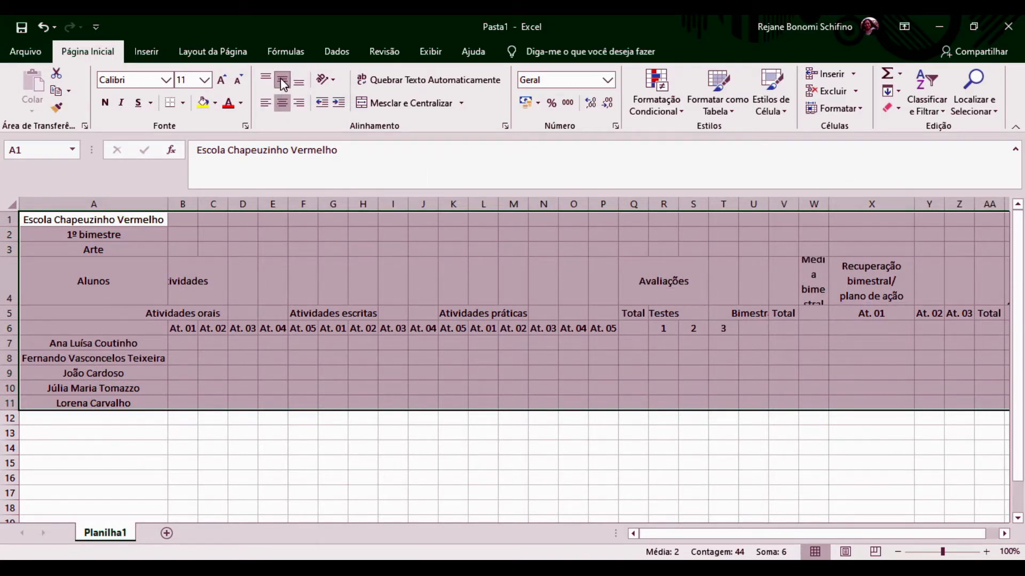
click(64, 342)
drag(72, 344, 69, 404)
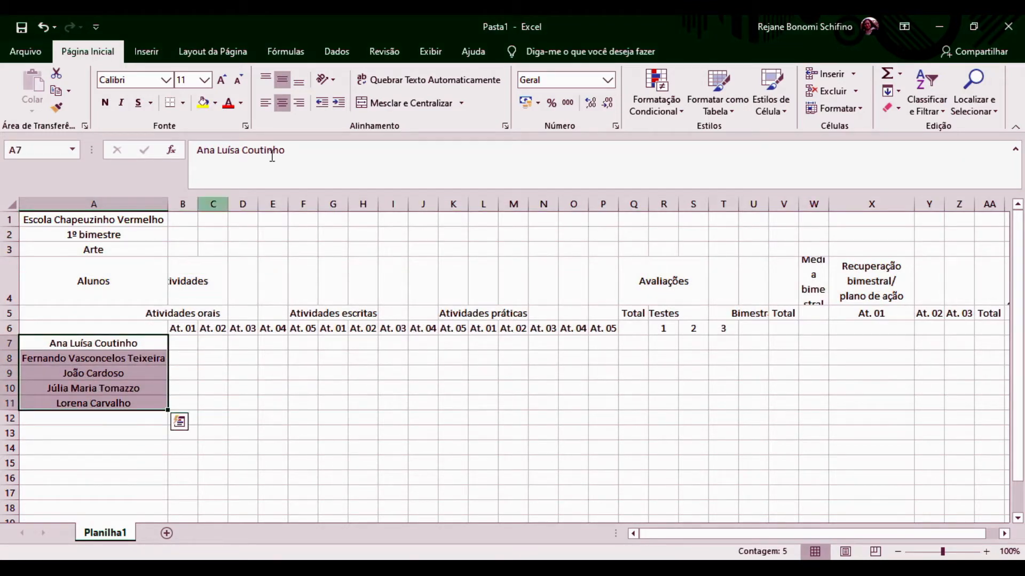
click(266, 105)
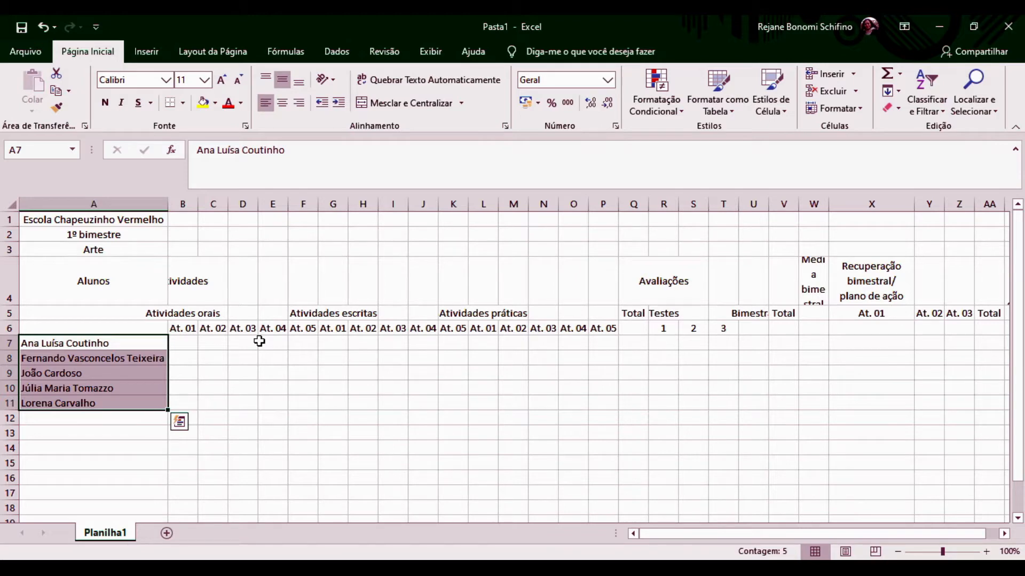
click(188, 313)
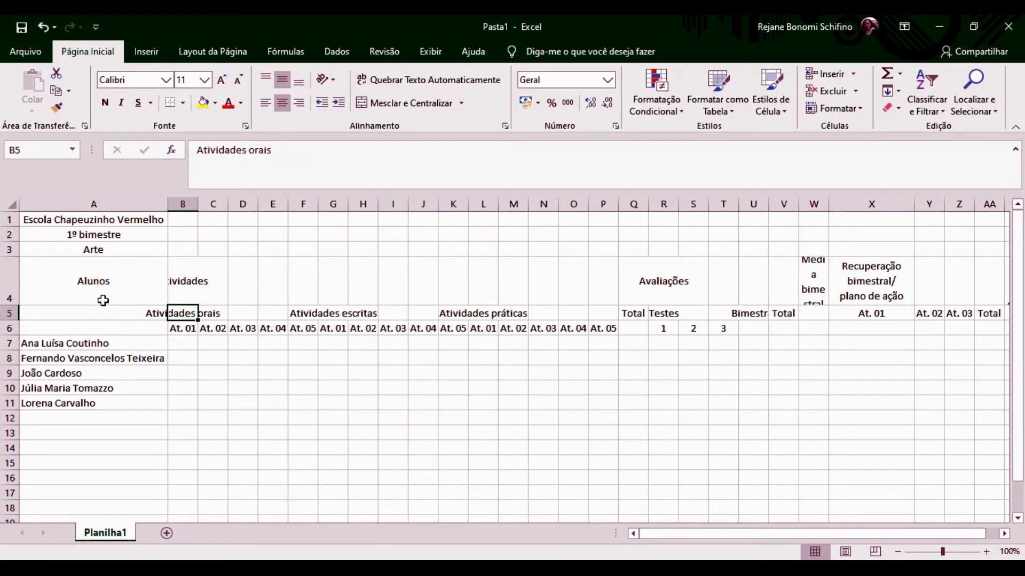
click(180, 283)
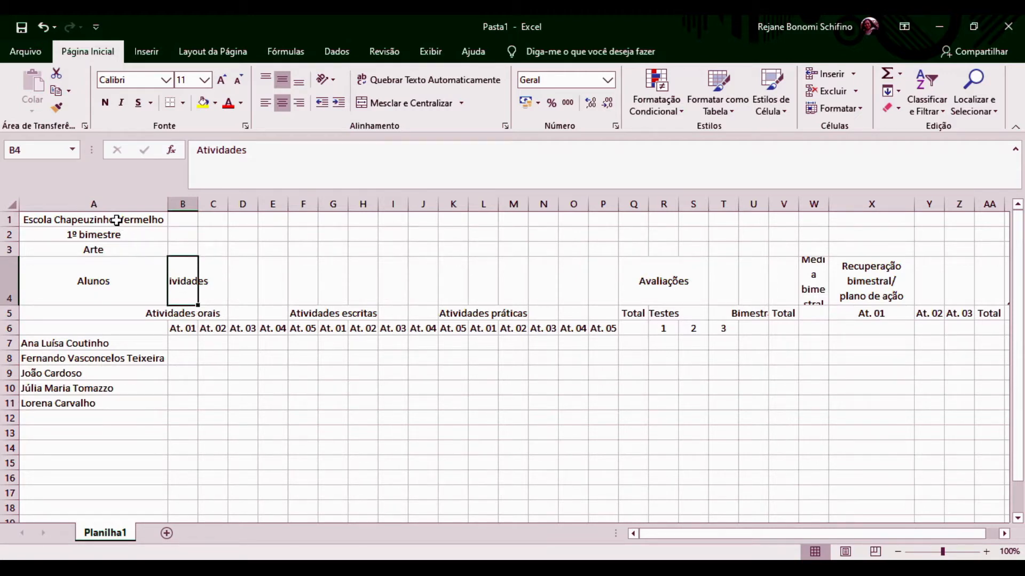
click(116, 220)
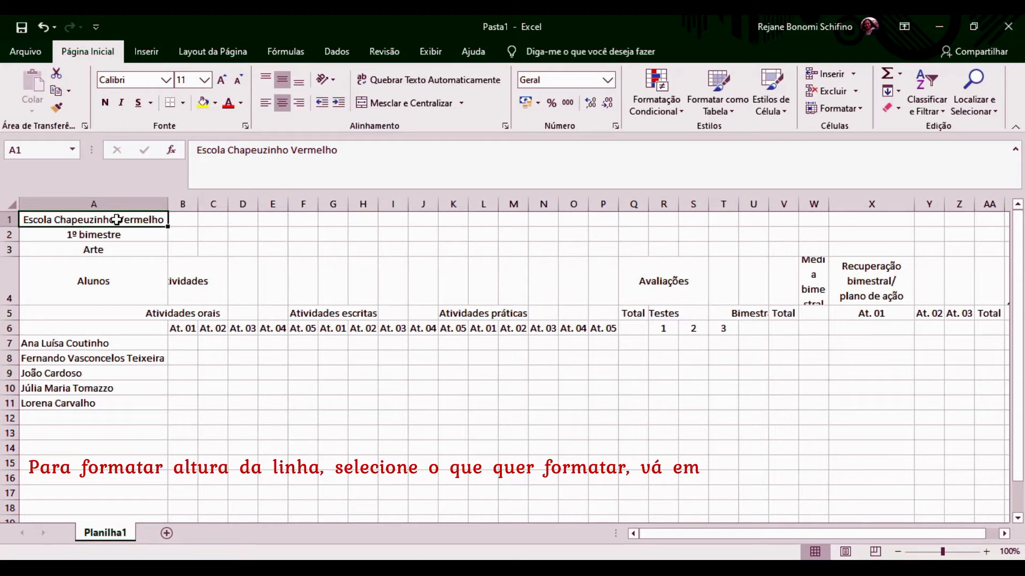
Set the row height of the grade table's rows 1 to 11 to 21.
click(212, 278)
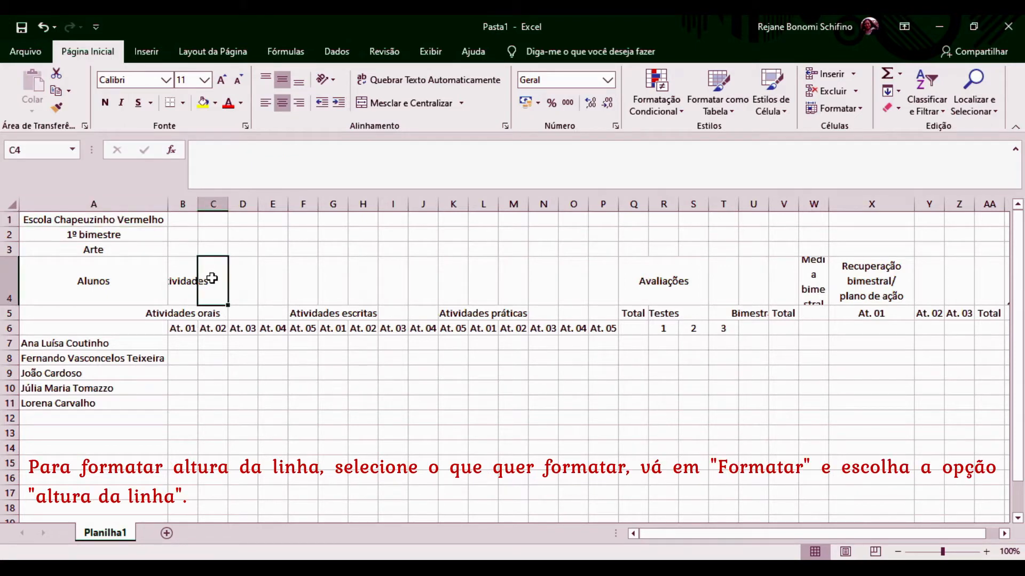
key(ctrl+a)
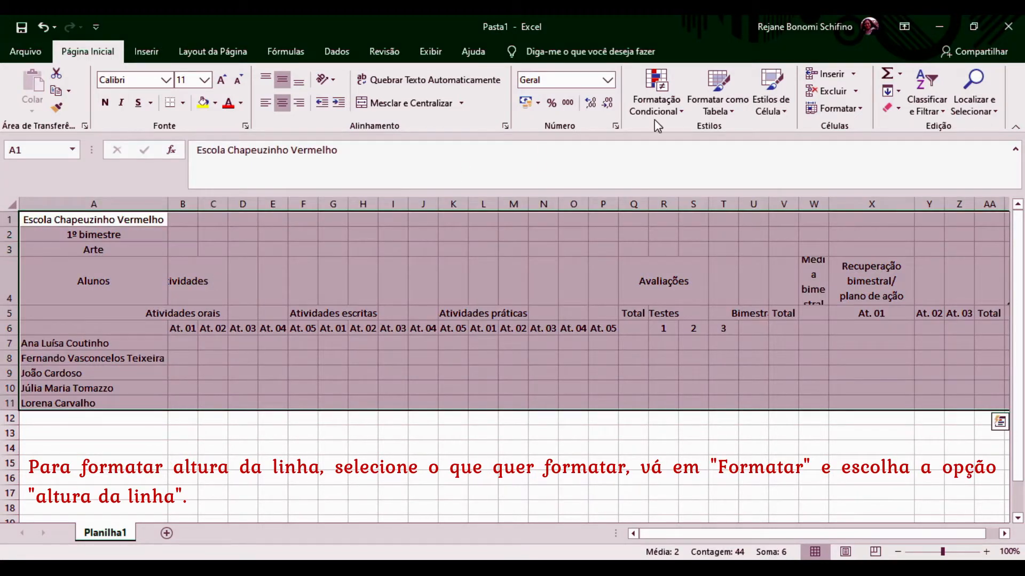
click(861, 109)
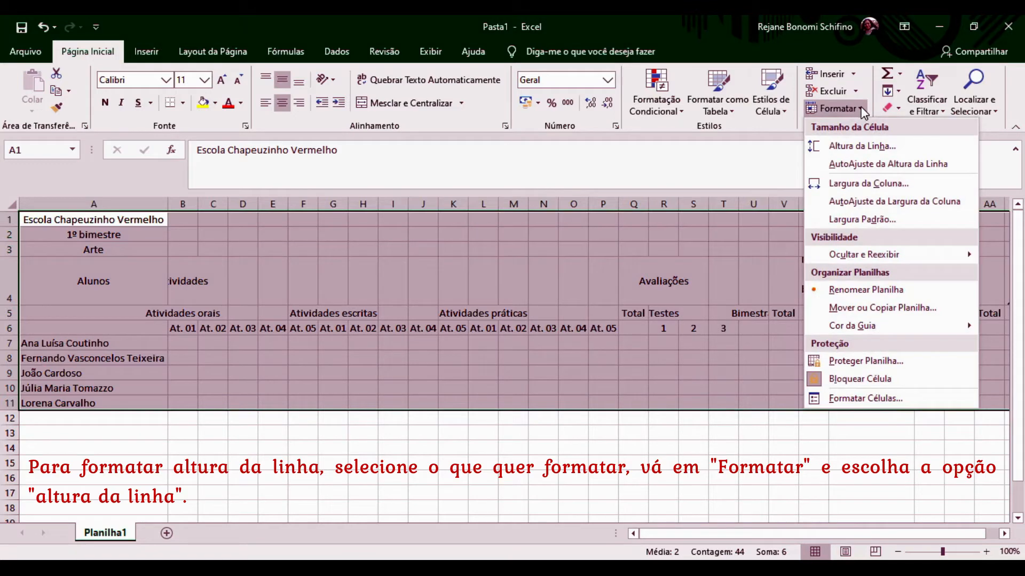
click(862, 145)
text(21)
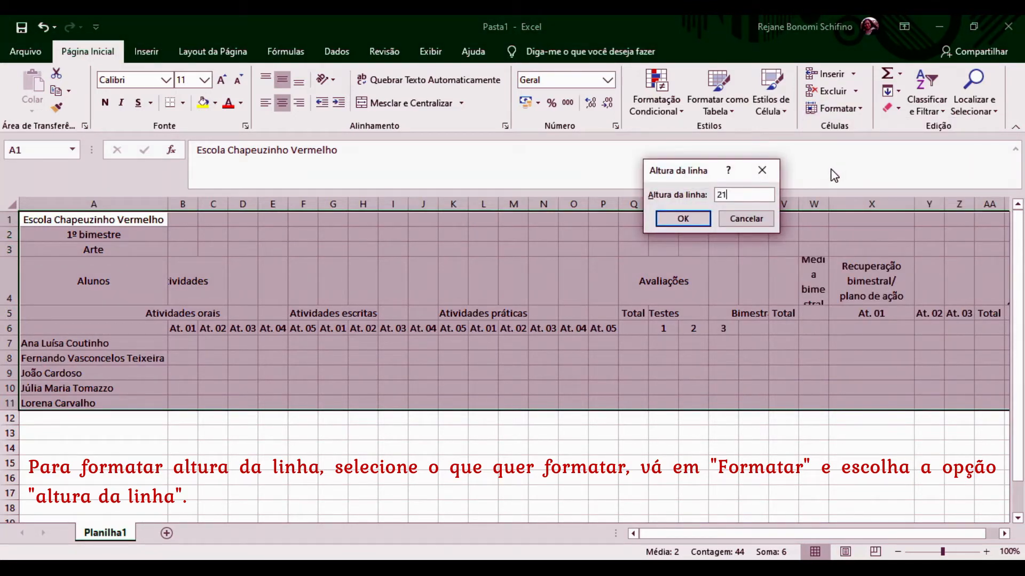
click(674, 220)
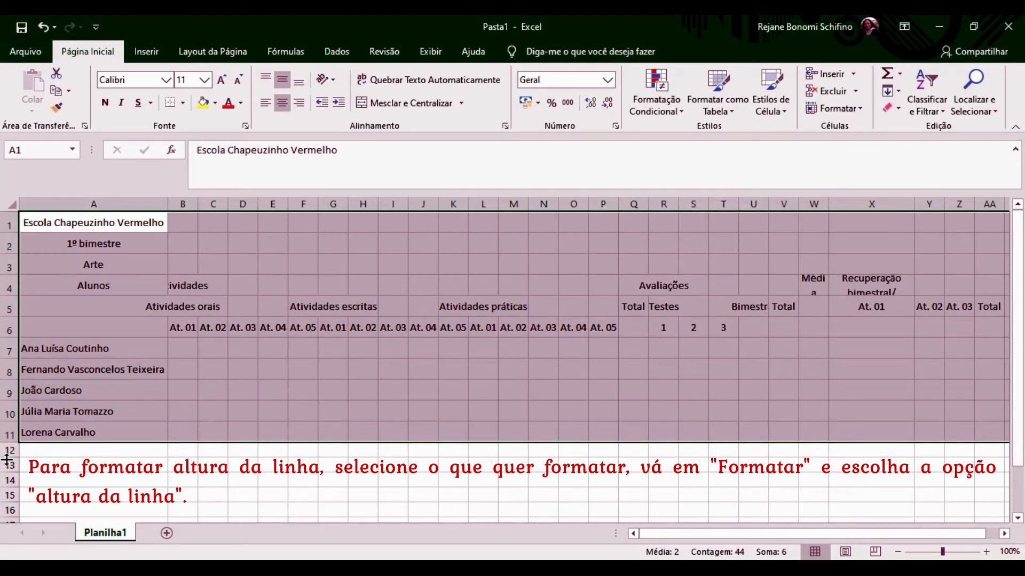
Merge and centre the school name title across A1:AC1.
click(253, 303)
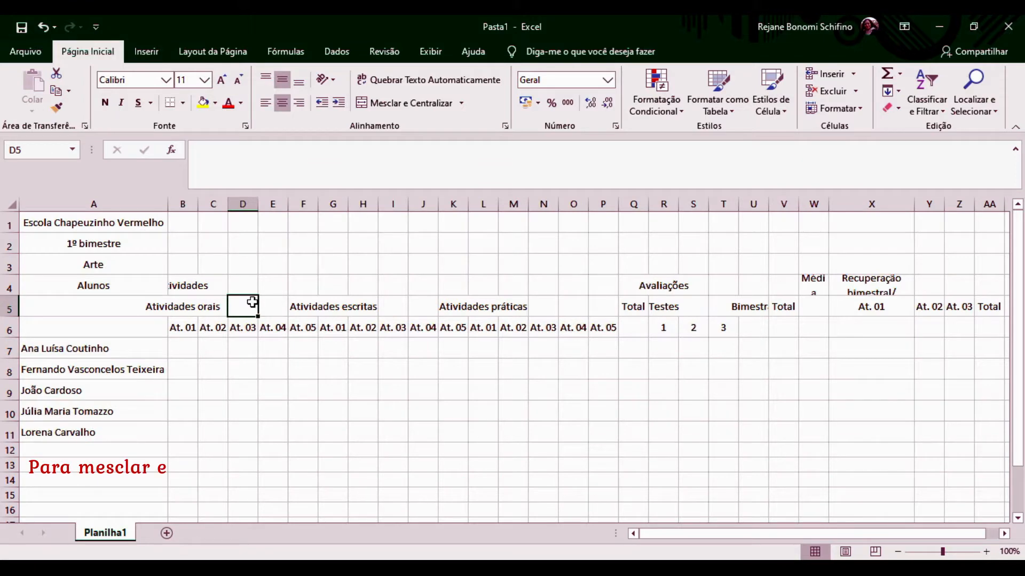
click(144, 223)
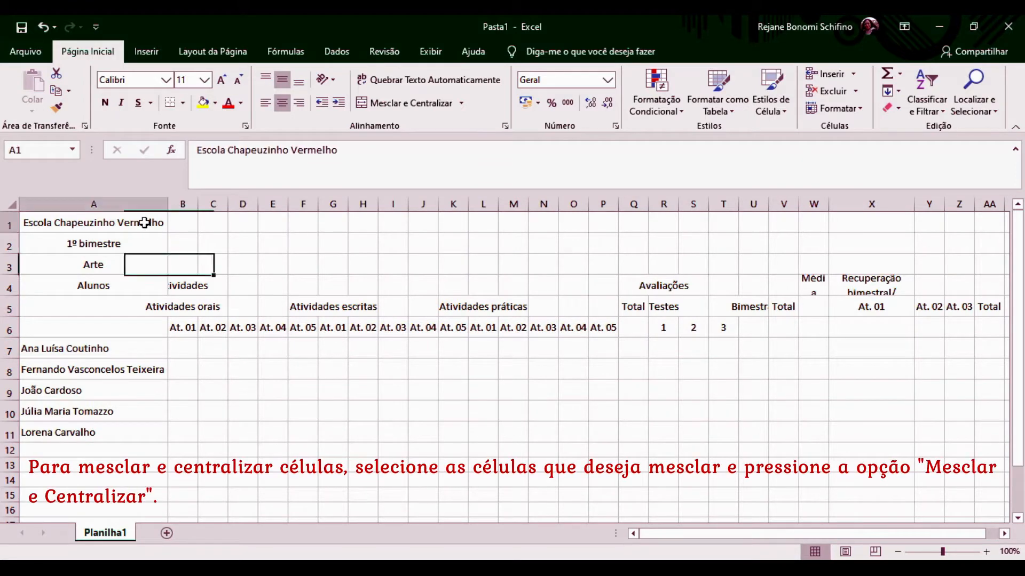
key(shift+Right)
key(shift+Right)
key(shift+Right)
key(shift+Right)
key(shift+Right)
key(shift+Right)
key(shift+Right)
key(shift+Right)
key(shift+Right)
key(shift+Right)
key(shift+Right)
key(shift+Right)
key(shift+Right)
key(shift+Right)
key(shift+Right)
key(shift+Right)
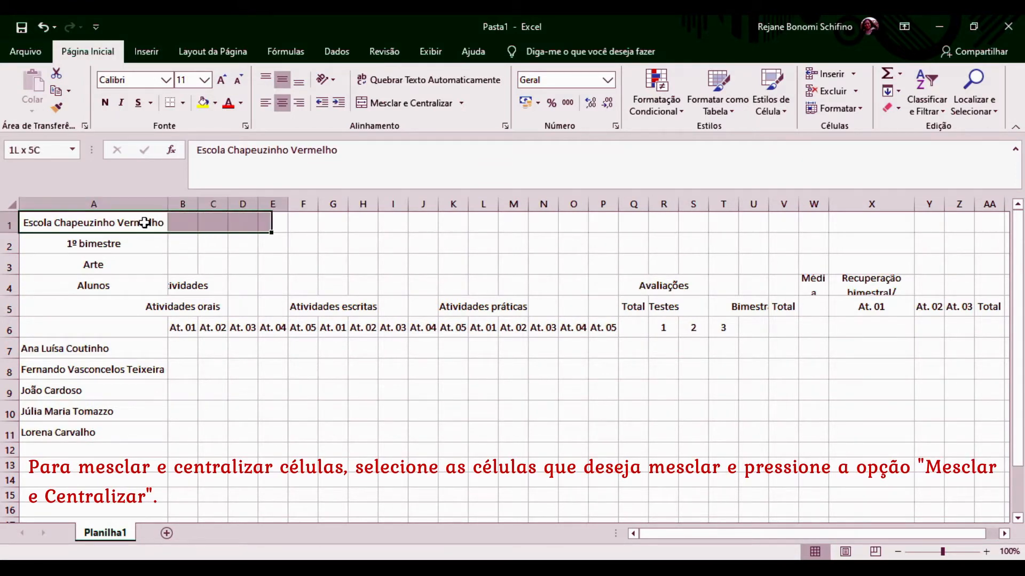
key(shift+Right)
key(shift+Right)
key(shift+Right)
key(shift+Right)
key(shift+Right)
key(shift+Right)
key(shift+Right)
key(shift+Right)
key(shift+Right)
key(shift+Right)
key(shift+Right)
key(shift+Right)
key(shift+Right)
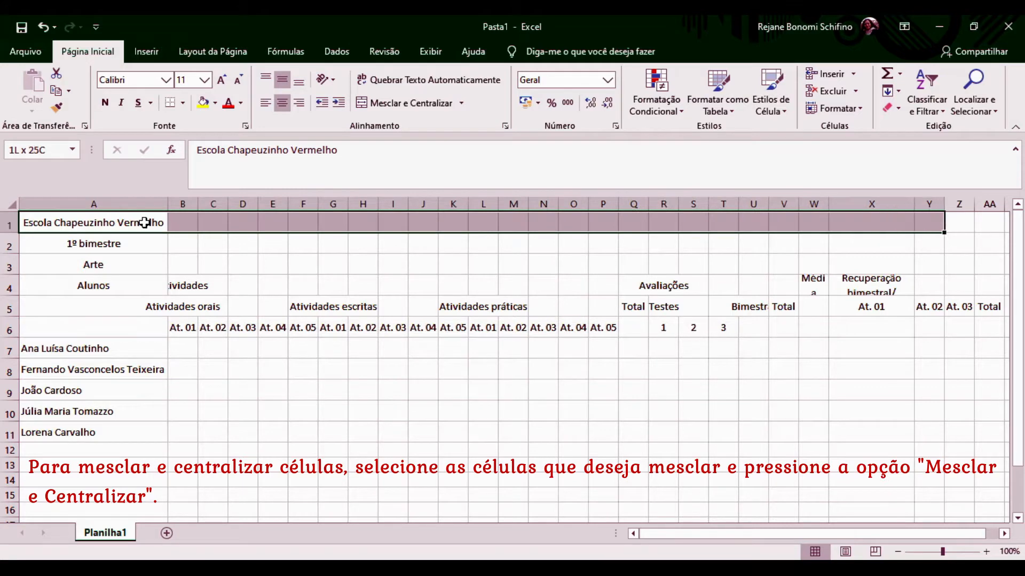
key(shift+Left)
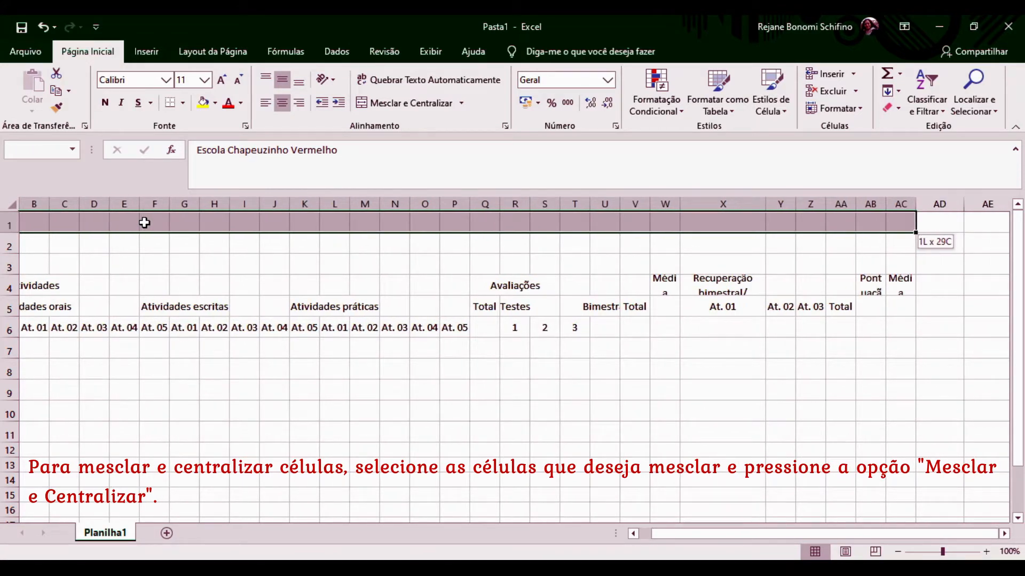
click(414, 104)
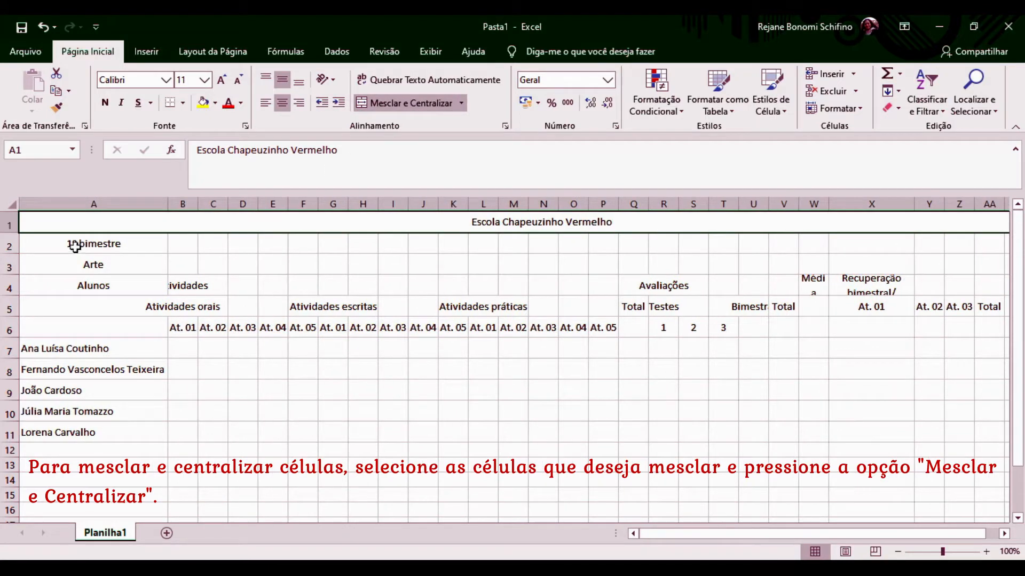
Merge and centre the '1º bimestre' row across A2:AC2 and the 'Arte' row across A3:AC3.
click(75, 244)
key(shift+Right)
key(shift+Right)
key(shift+Right)
key(shift+Right)
key(shift+Right)
key(shift+Right)
key(shift+Right)
key(shift+Right)
key(shift+Right)
key(shift+Right)
key(shift+Right)
key(shift+Right)
key(shift+Right)
key(shift+Right)
key(shift+Right)
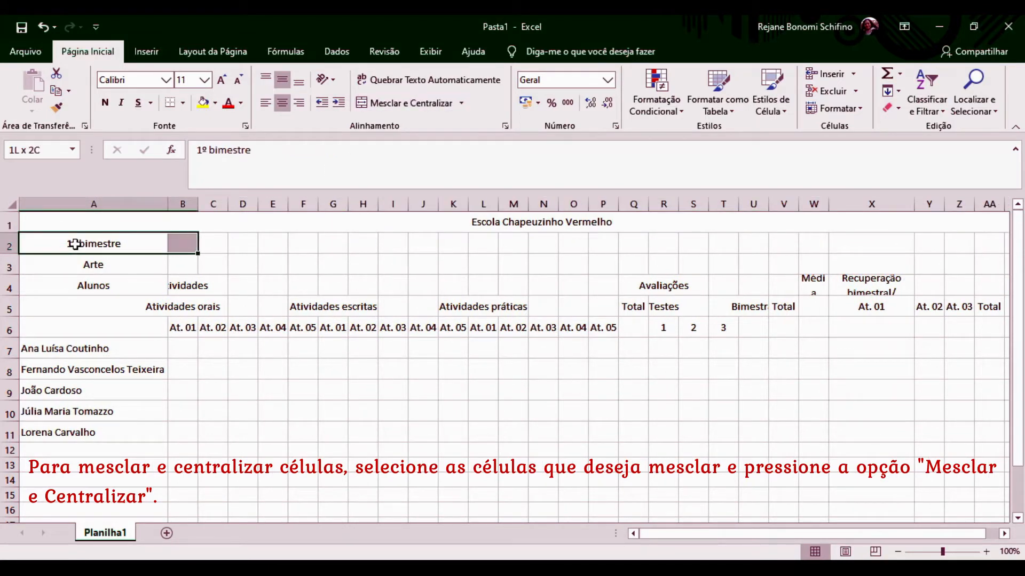
key(shift+Right)
key(shift+Right)
key(shift+Right)
key(shift+Right)
key(shift+Right)
key(shift+Right)
key(shift+Right)
key(shift+Right)
key(shift+Right)
key(shift+Right)
key(shift+Right)
key(shift+Right)
key(shift+Right)
key(shift+Right)
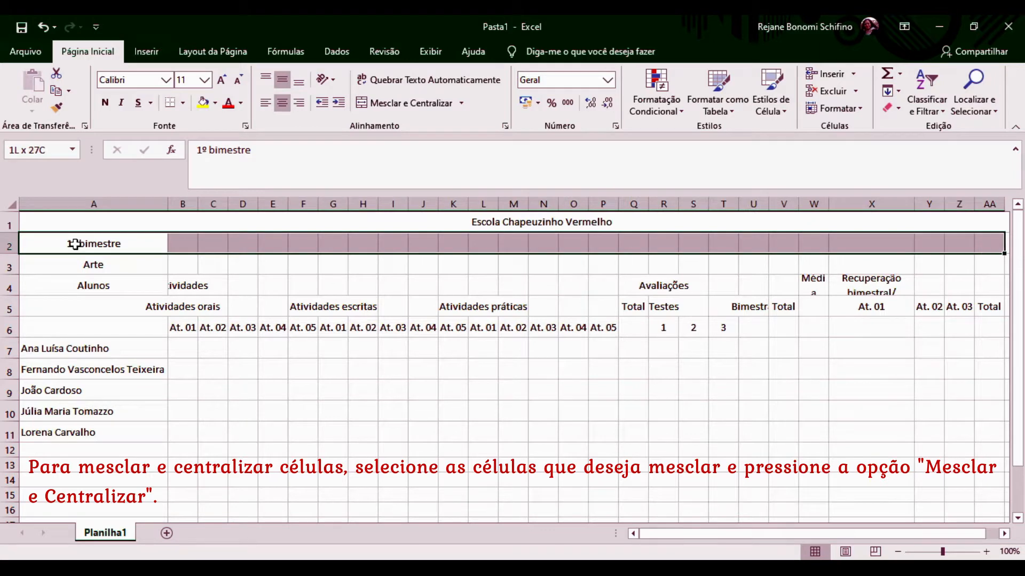
key(shift+Left)
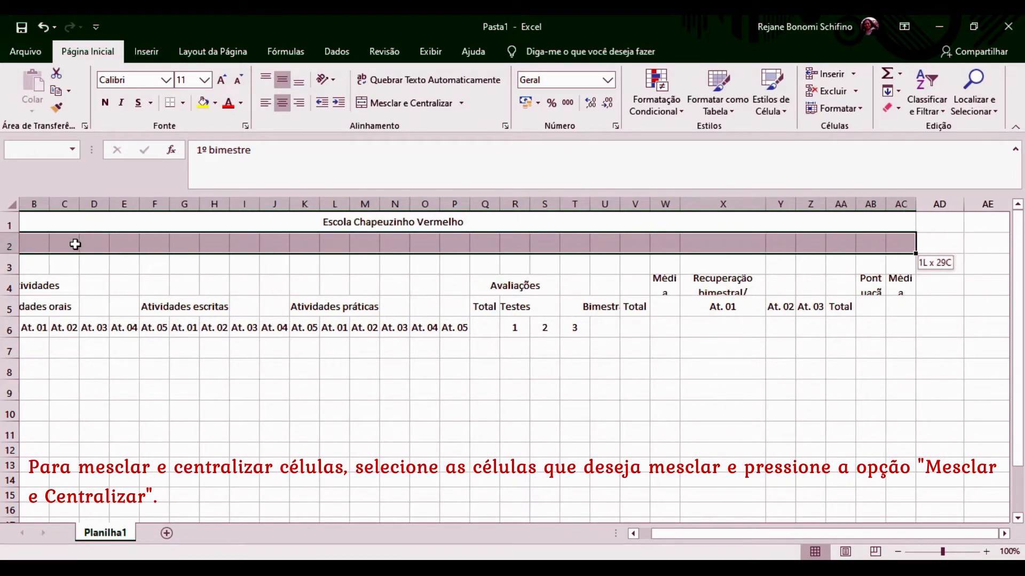
click(408, 103)
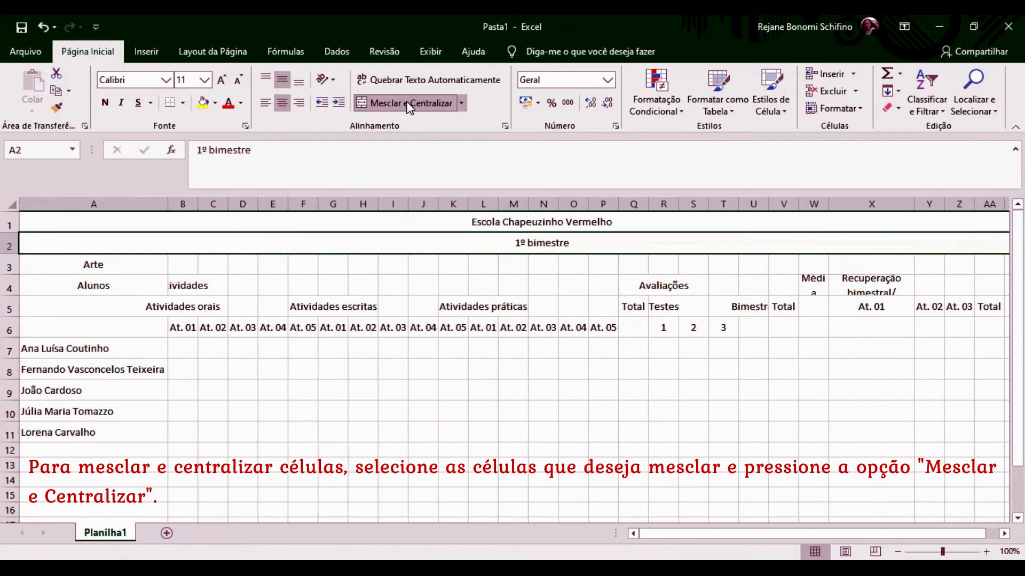
click(49, 266)
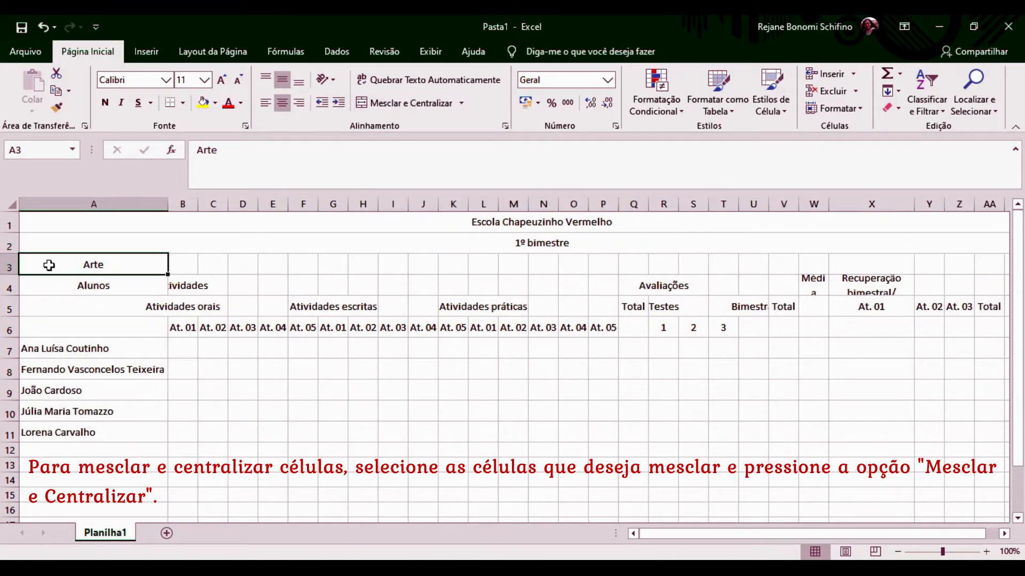
key(shift+Right)
key(shift+Right)
key(shift+Right)
key(shift+Right)
key(shift+Right)
key(shift+Right)
key(shift+Right)
key(shift+Right)
key(shift+Right)
key(shift+Right)
key(shift+Right)
key(shift+Right)
key(shift+Right)
key(shift+Right)
key(shift+Right)
key(shift+Right)
key(shift+Right)
key(shift+Right)
key(shift+Right)
key(shift+Right)
key(shift+Right)
key(shift+Right)
key(shift+Right)
key(shift+Right)
key(shift+Right)
key(shift+Right)
key(shift+Right)
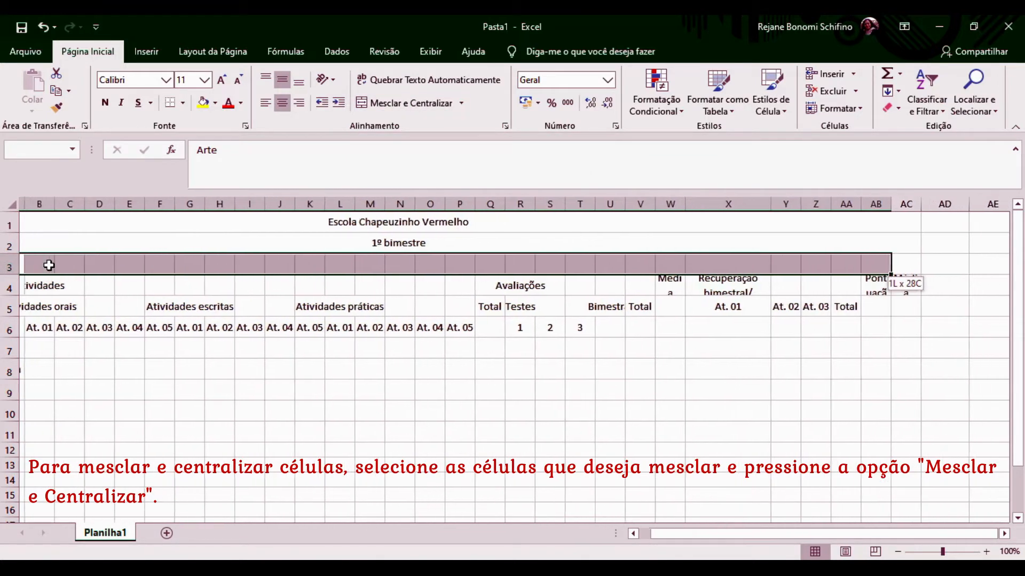
click(409, 103)
Merge and centre 'Alunos' over A4:A6 and 'Atividades' across B4:P4.
click(97, 287)
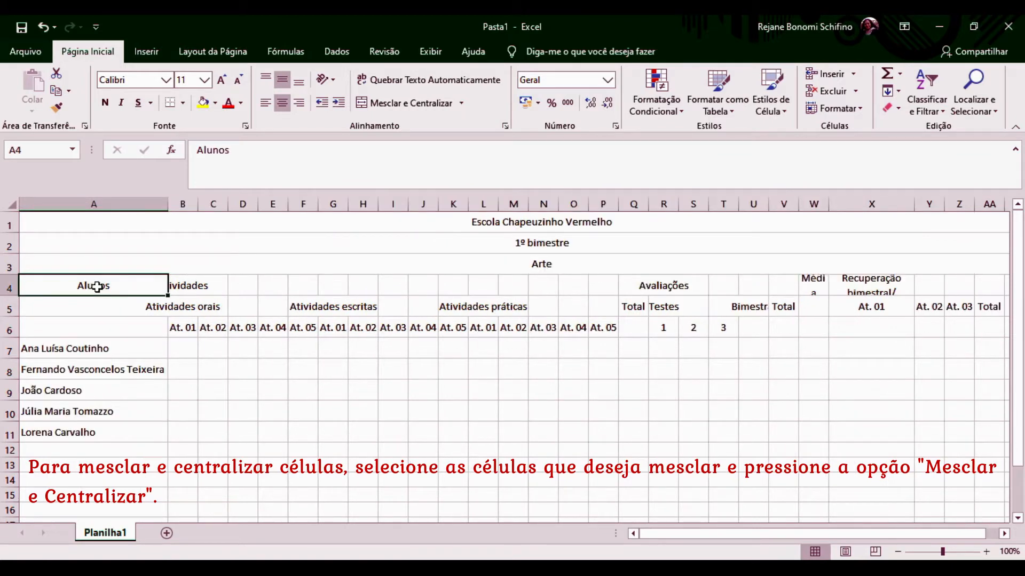
key(shift+Down)
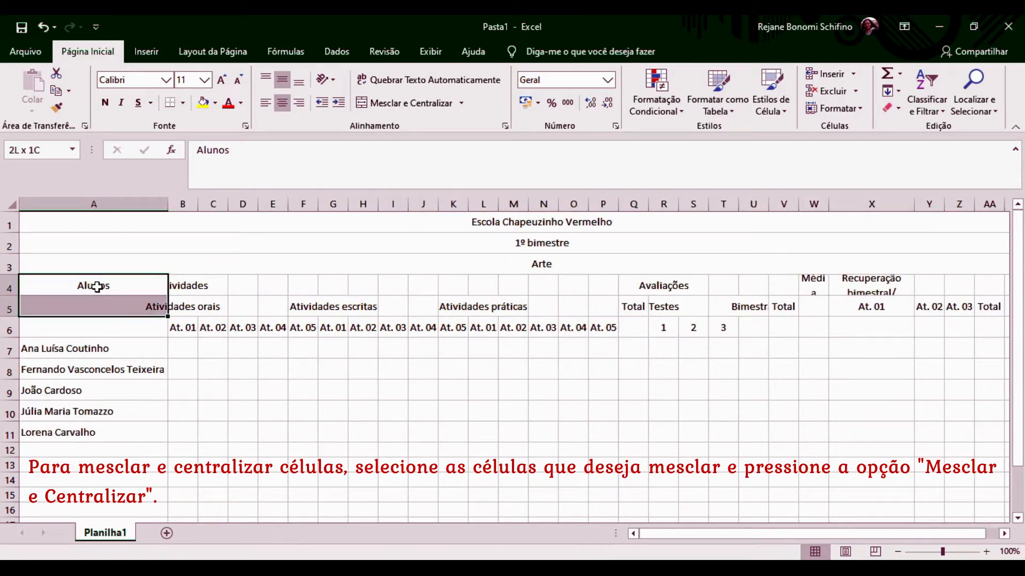
key(shift+Down)
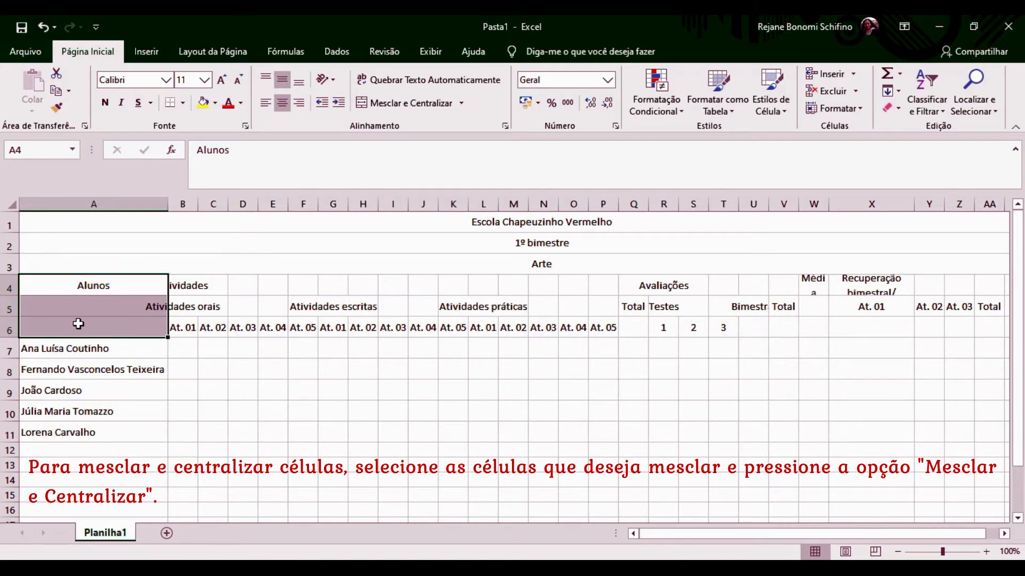
click(408, 105)
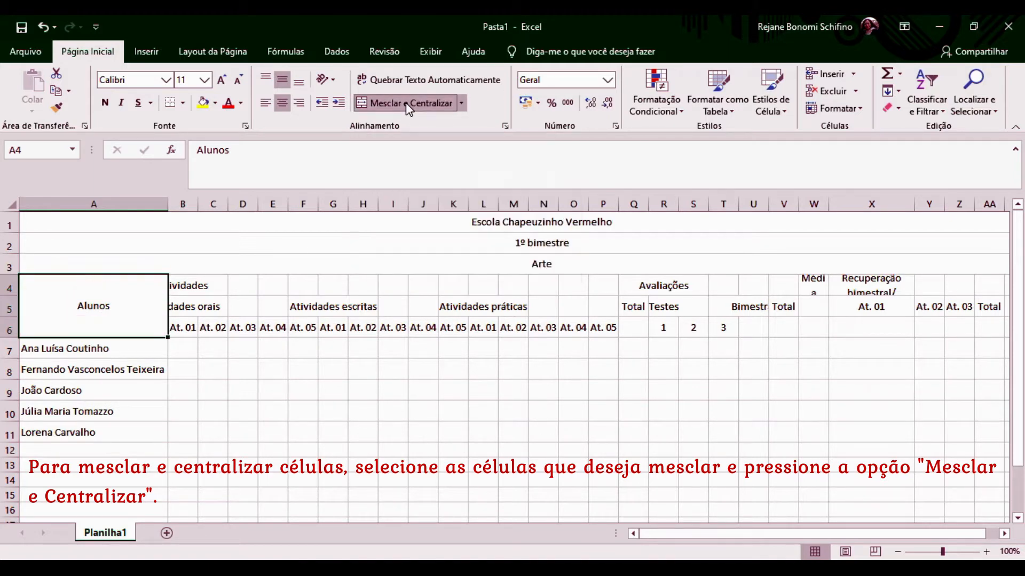
click(196, 286)
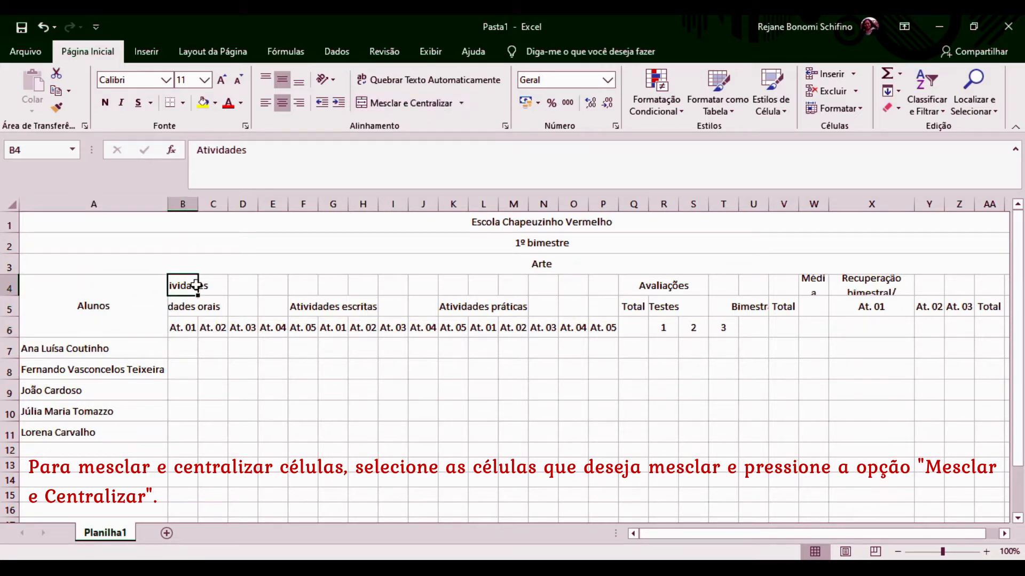
key(shift+Right)
key(shift+Right)
key(shift+Right)
key(shift+Right)
key(shift+Right)
key(shift+Right)
key(shift+Right)
key(shift+Right)
key(shift+Right)
key(shift+Right)
key(shift+Right)
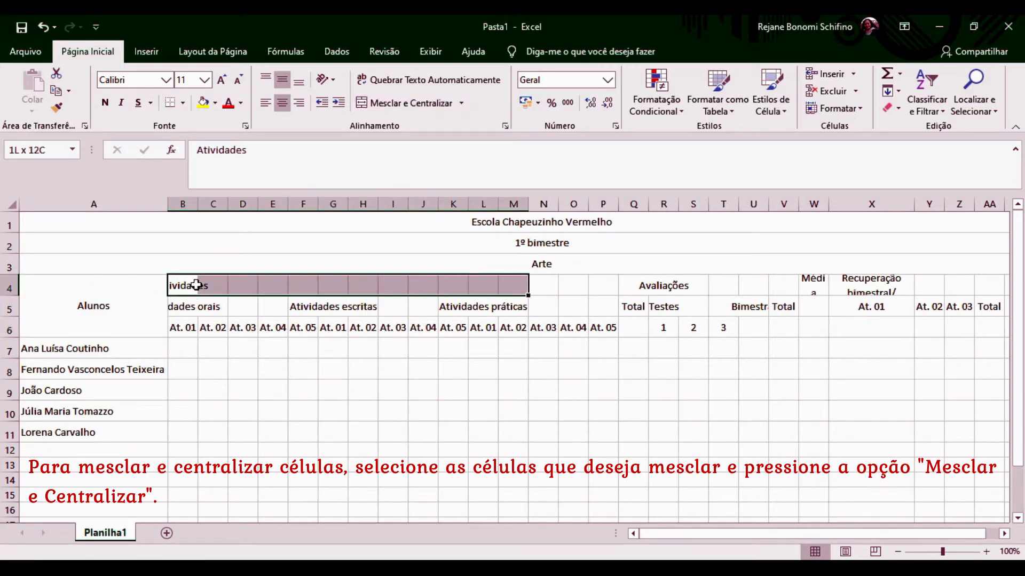
key(shift+Right)
key(shift+Right)
key(shift+Right)
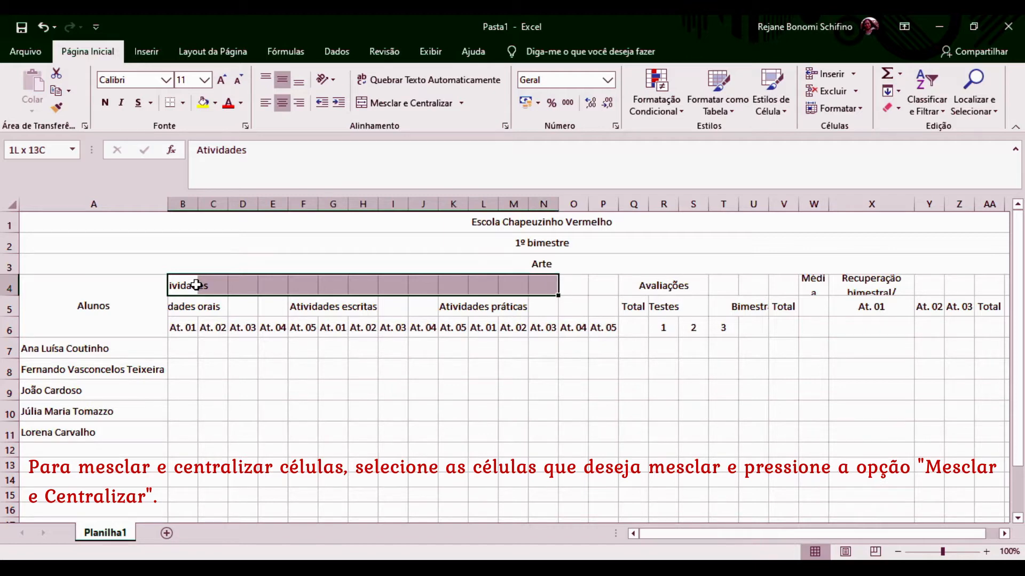
click(411, 102)
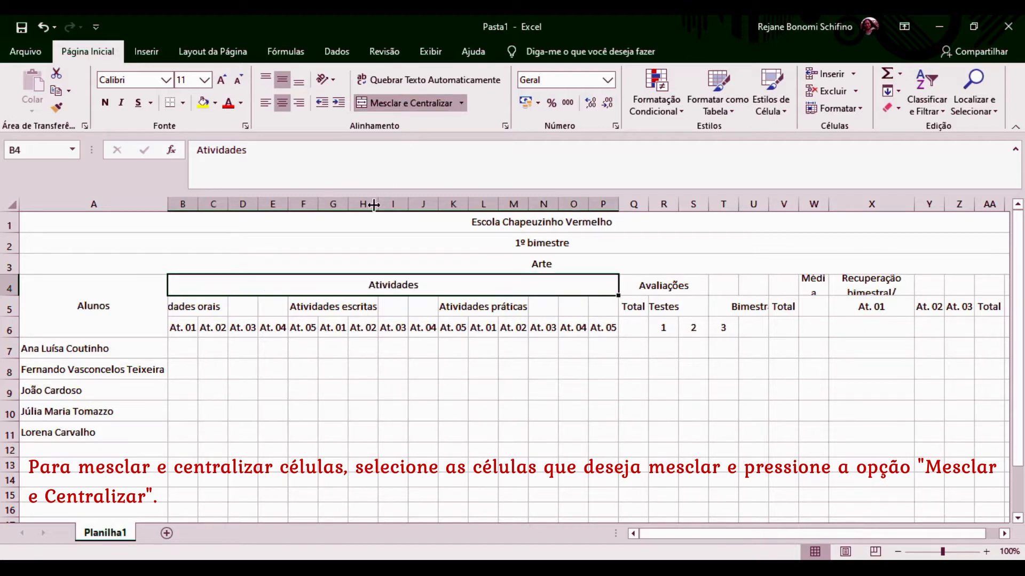
Merge and centre 'Atividades orais' across B5:F5 and begin selecting the 'Atividades escritas' range from G5.
click(176, 308)
key(shift+Right)
key(shift+Right)
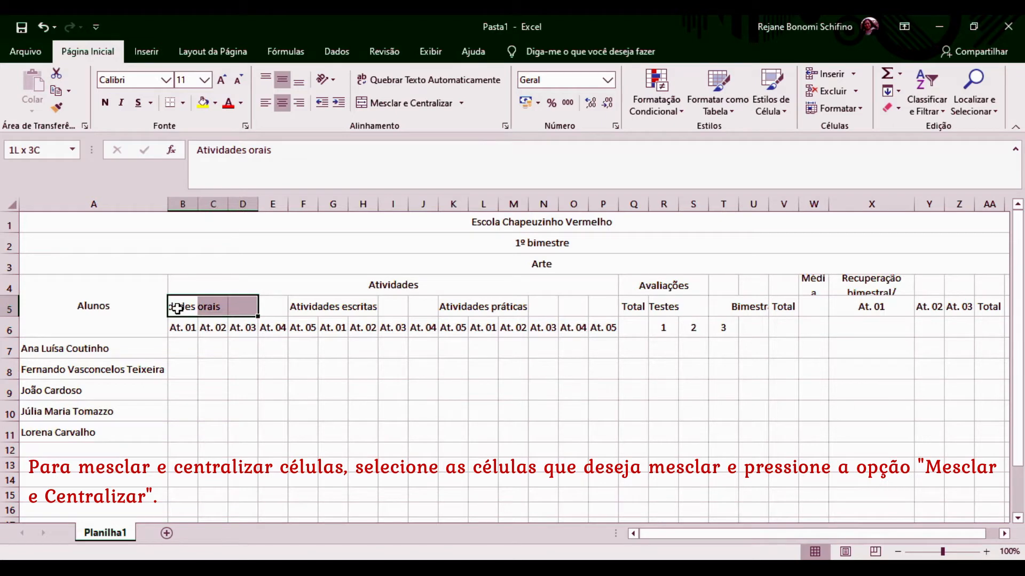
key(shift+Right)
key(shift+Right)
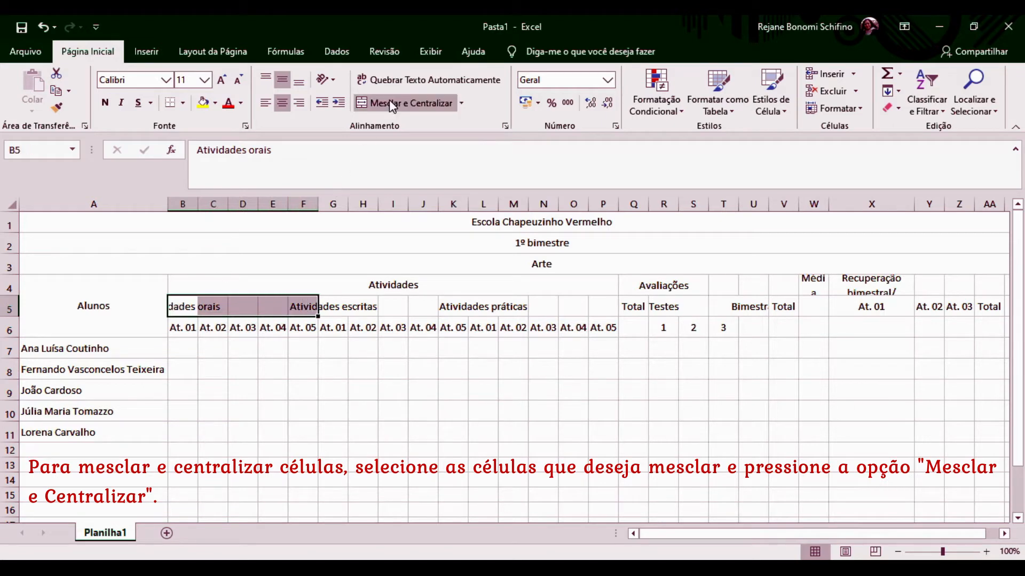
click(406, 103)
click(326, 306)
key(shift+Right)
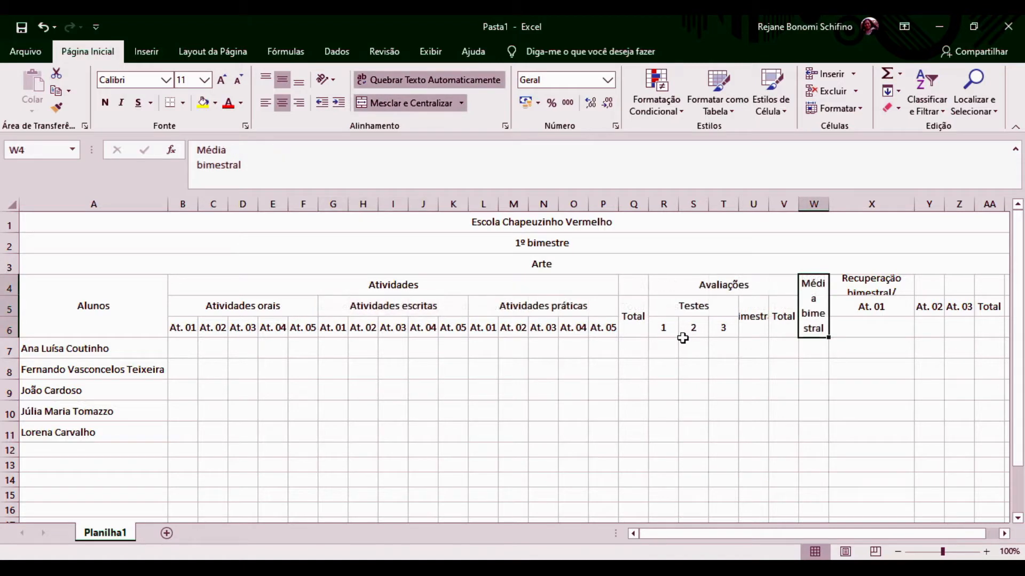
Widen column W so the 'Média bimestral' heading fits.
click(852, 327)
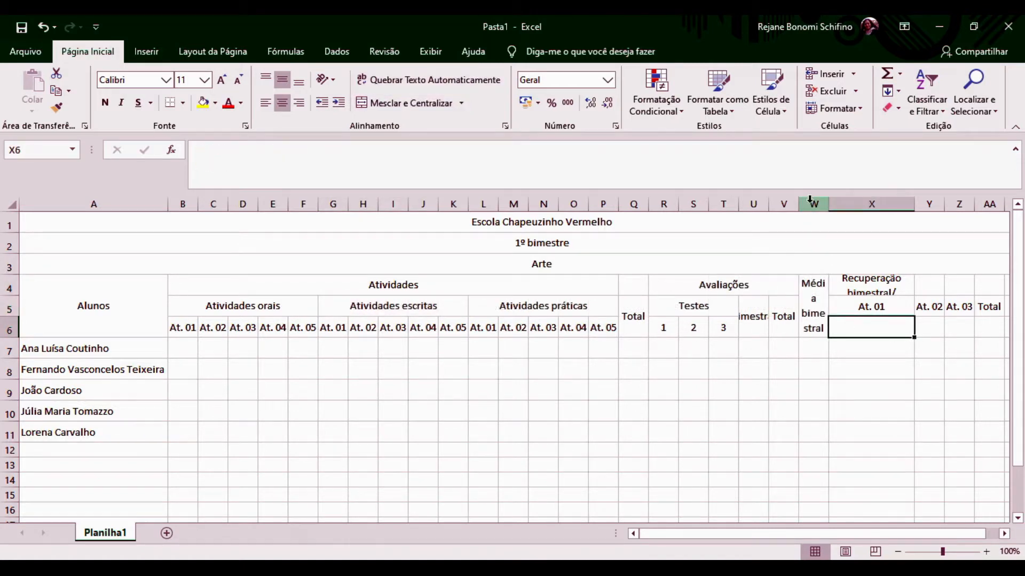
click(817, 204)
drag(827, 206, 844, 208)
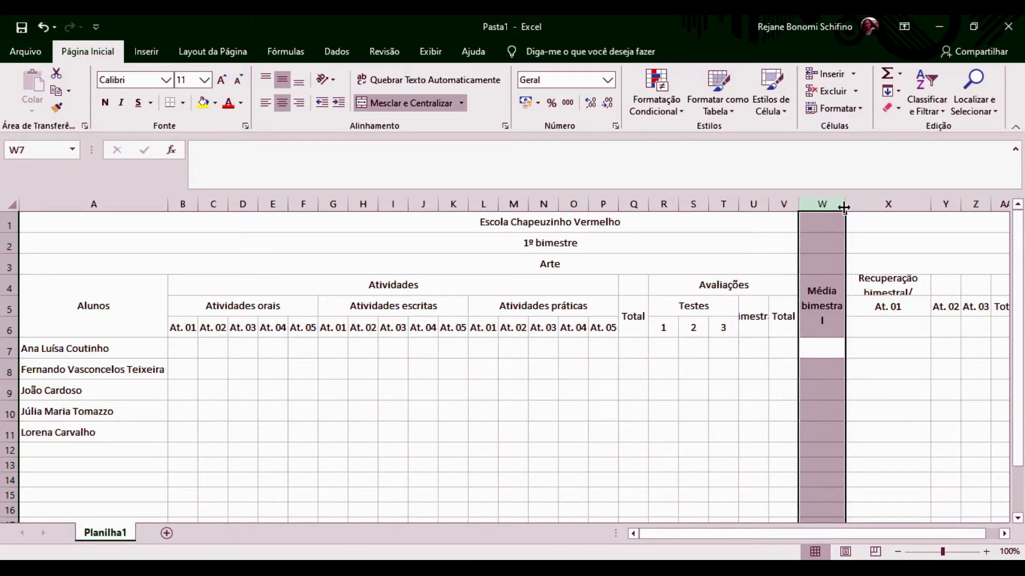
drag(845, 204, 856, 211)
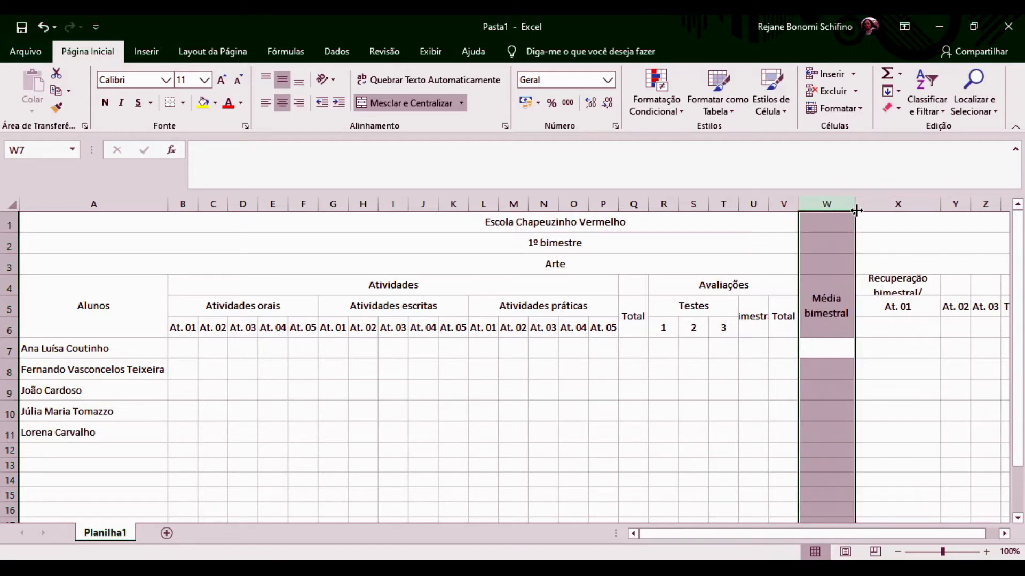
Widen column U so the 'Bimestral' heading in U5 displays fully.
click(746, 313)
drag(768, 205, 787, 204)
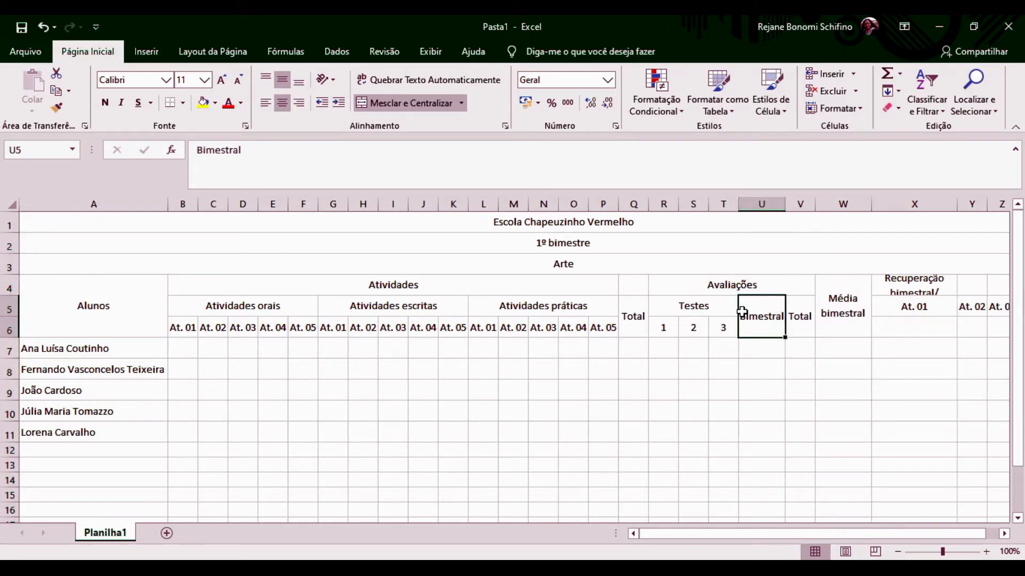
drag(785, 205, 792, 207)
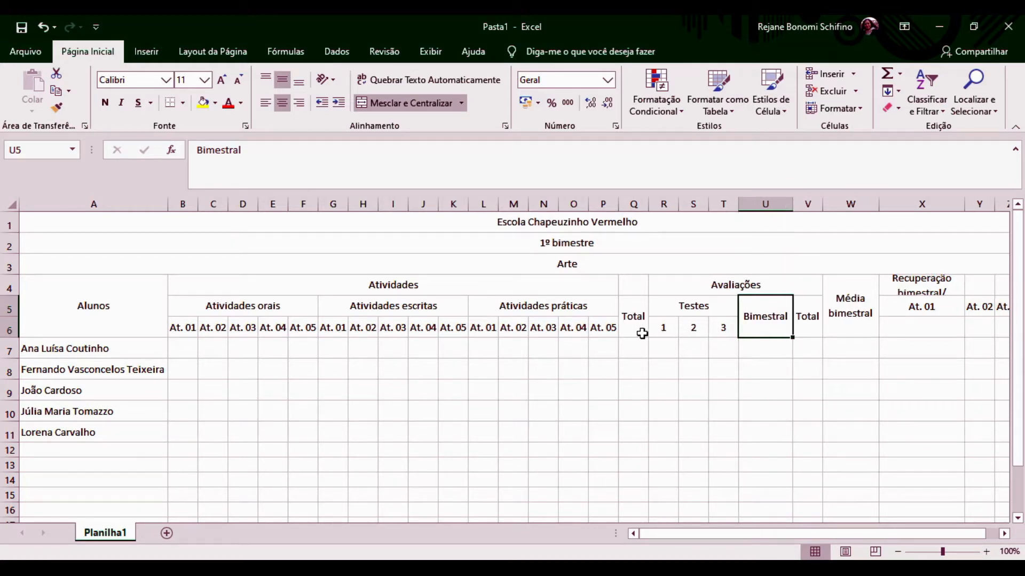
click(662, 330)
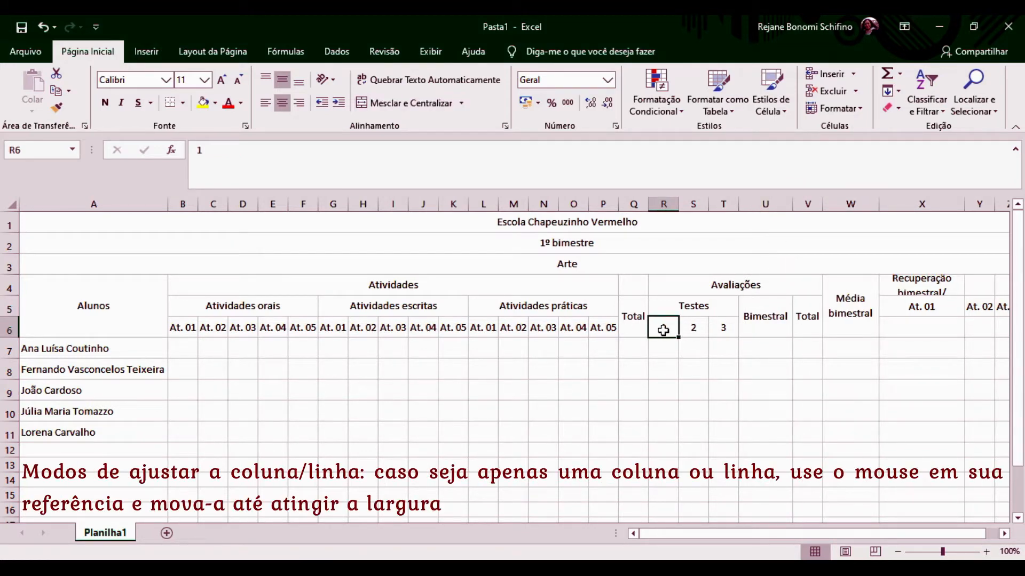
Format the test numbers 1, 2, 3 in R6:T6 as Número with no decimal places.
drag(662, 330, 723, 329)
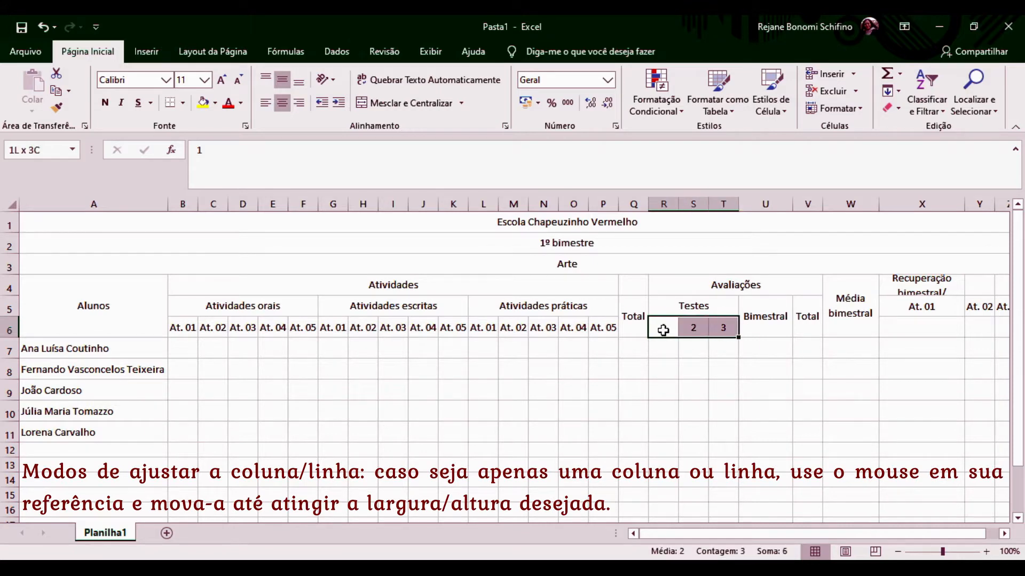
click(608, 80)
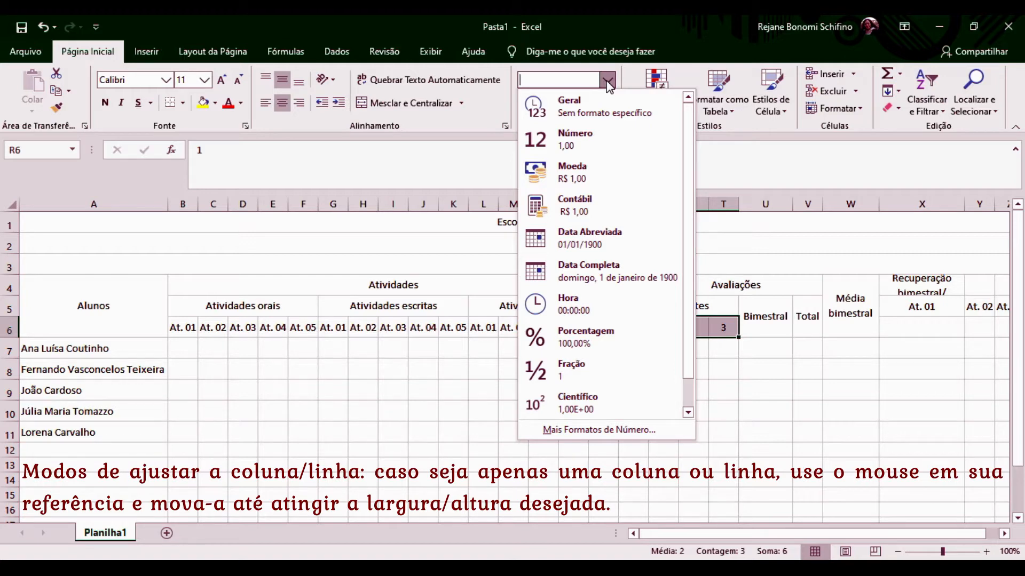
click(581, 135)
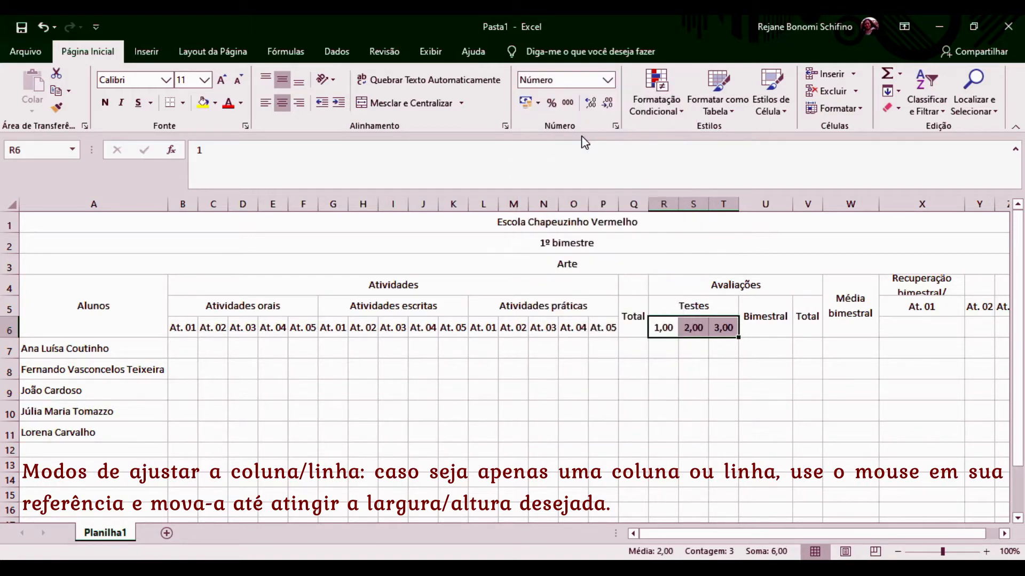
click(590, 101)
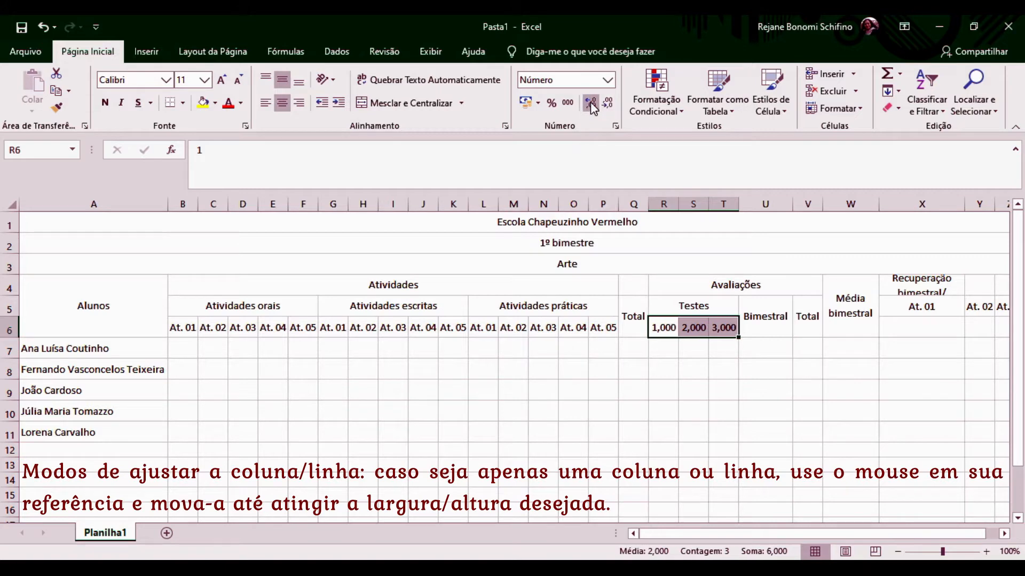
click(608, 103)
click(608, 103)
click(608, 105)
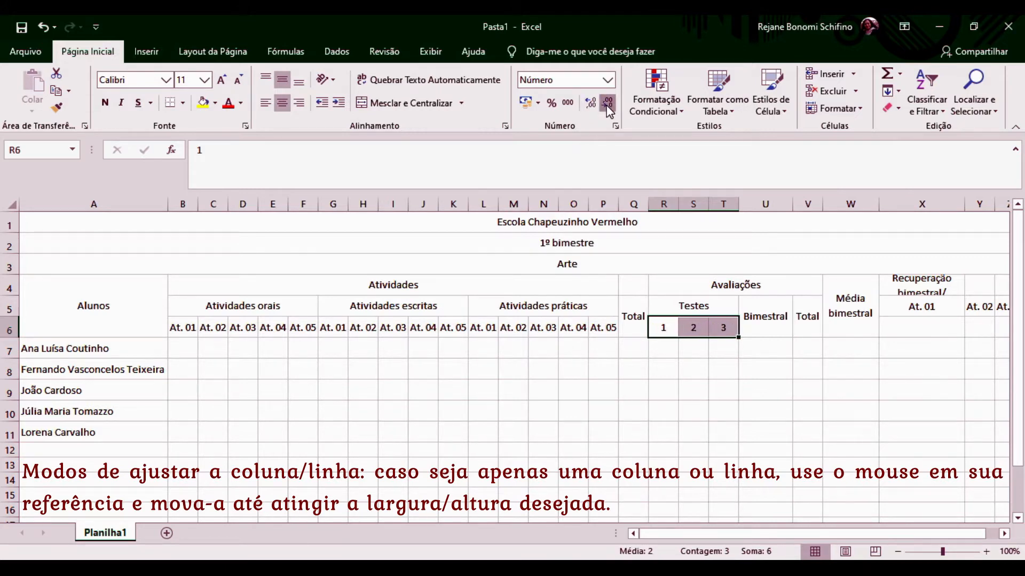
click(678, 350)
click(766, 334)
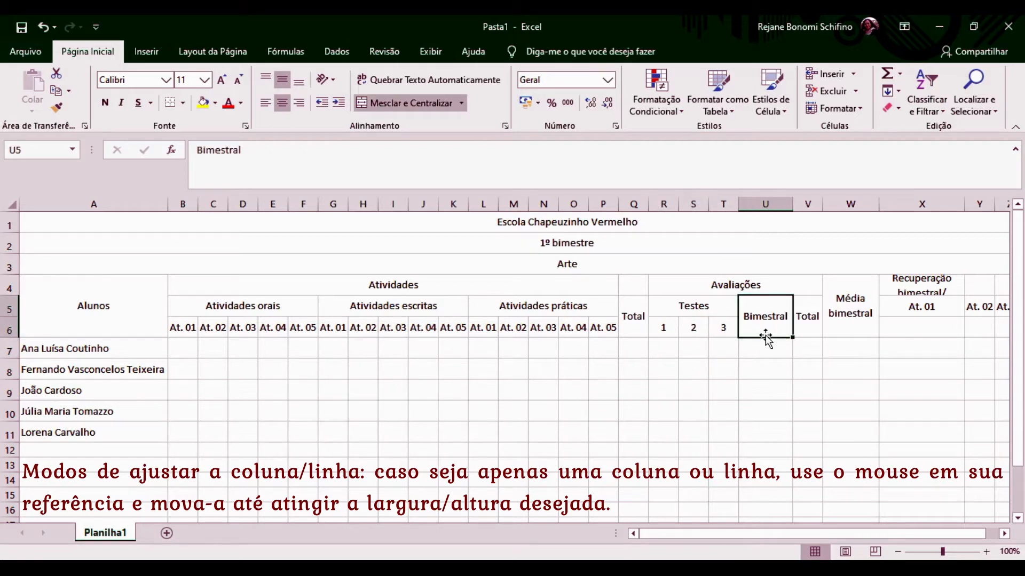
Merge and centre 'Recuperação bimestral/ plano de ação' across X4:AA4 and make row 4 taller.
key(Right)
key(Right)
key(Right)
key(Right)
key(Right)
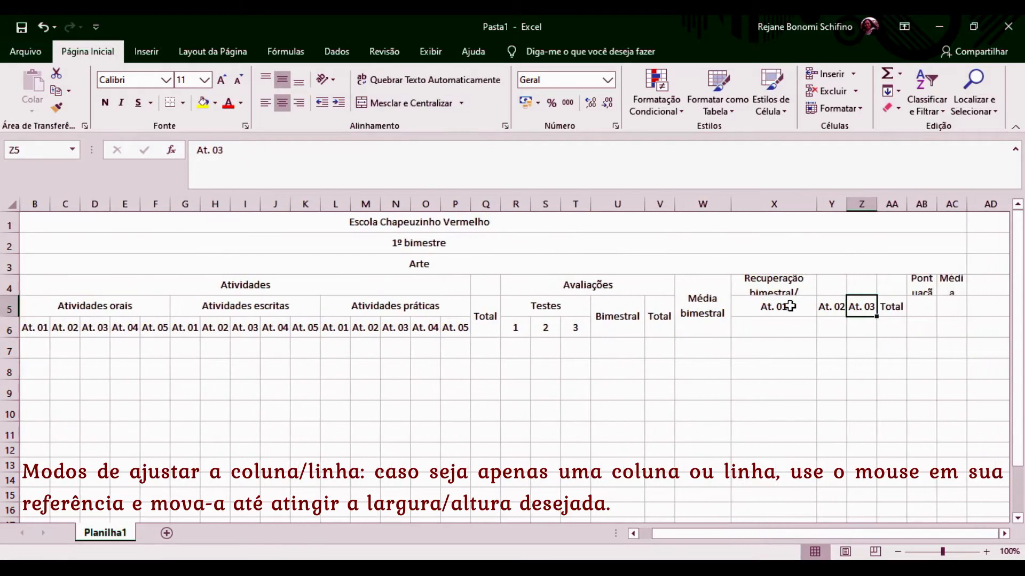
click(750, 284)
key(shift+Right)
key(shift+Right)
key(shift+Right)
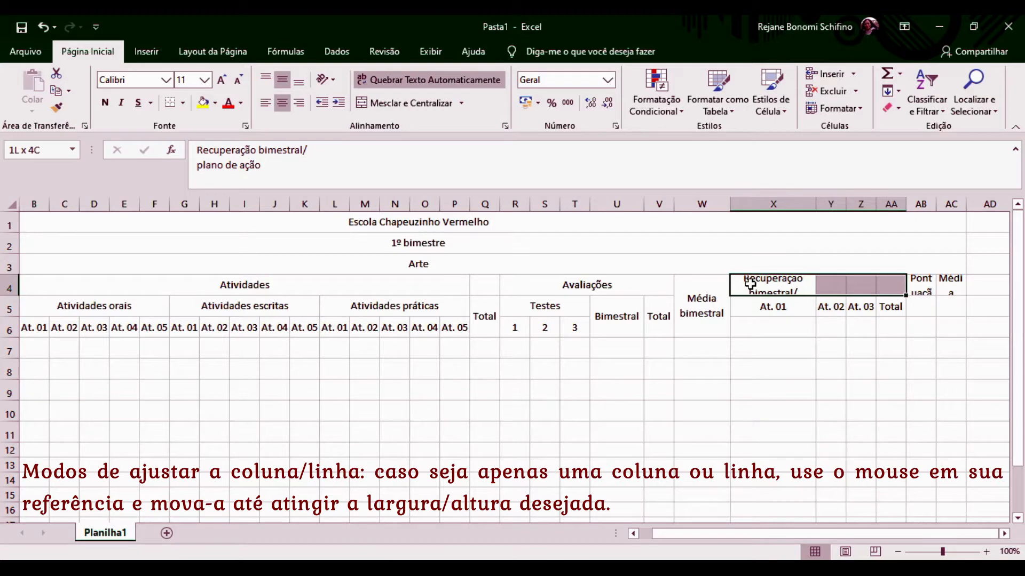
click(408, 103)
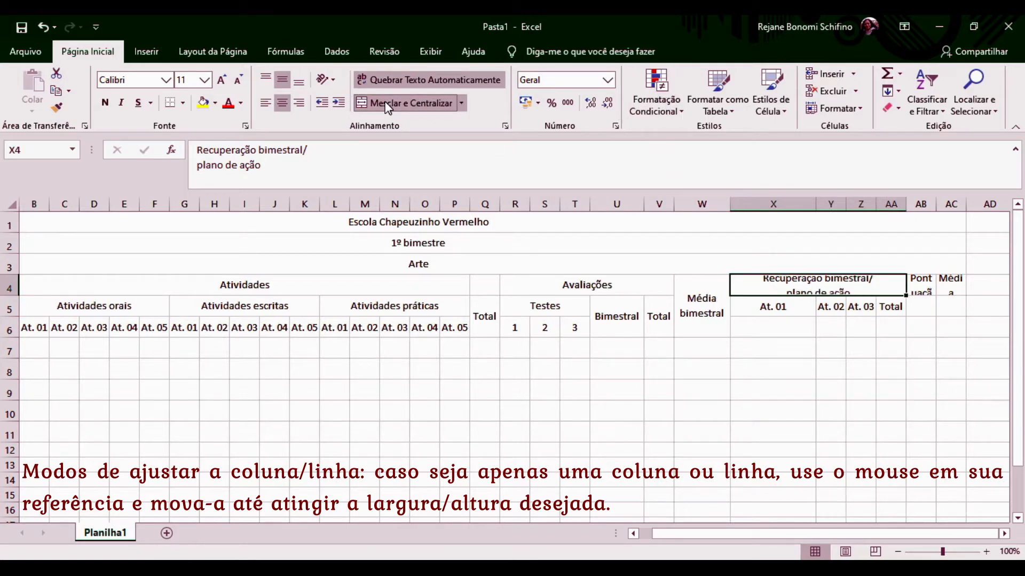
drag(8, 295, 7, 311)
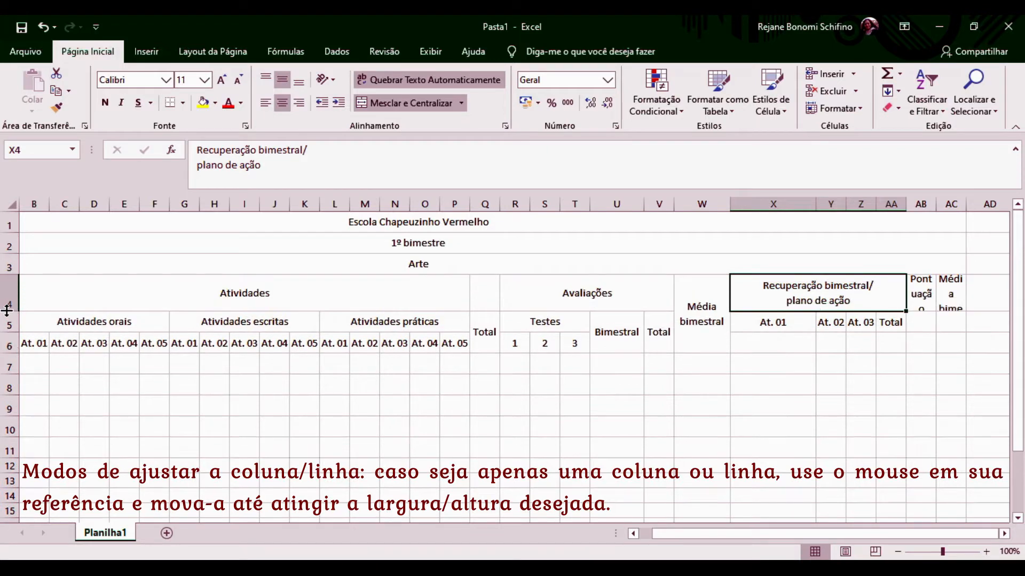
Narrow column X so the recovery headings like 'Pontuação extra' display in full.
click(775, 322)
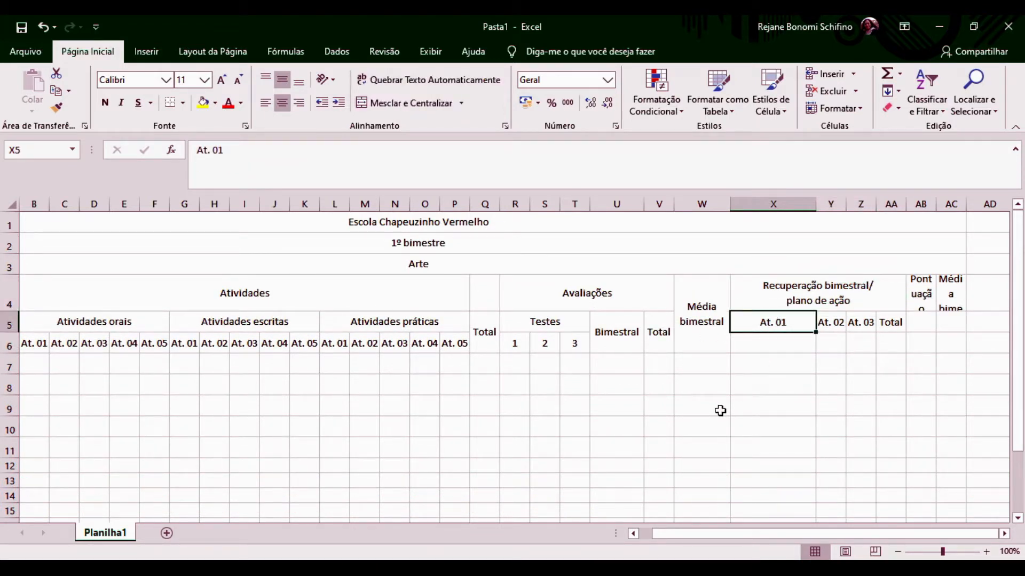
key(Right)
key(Left)
drag(814, 208, 768, 206)
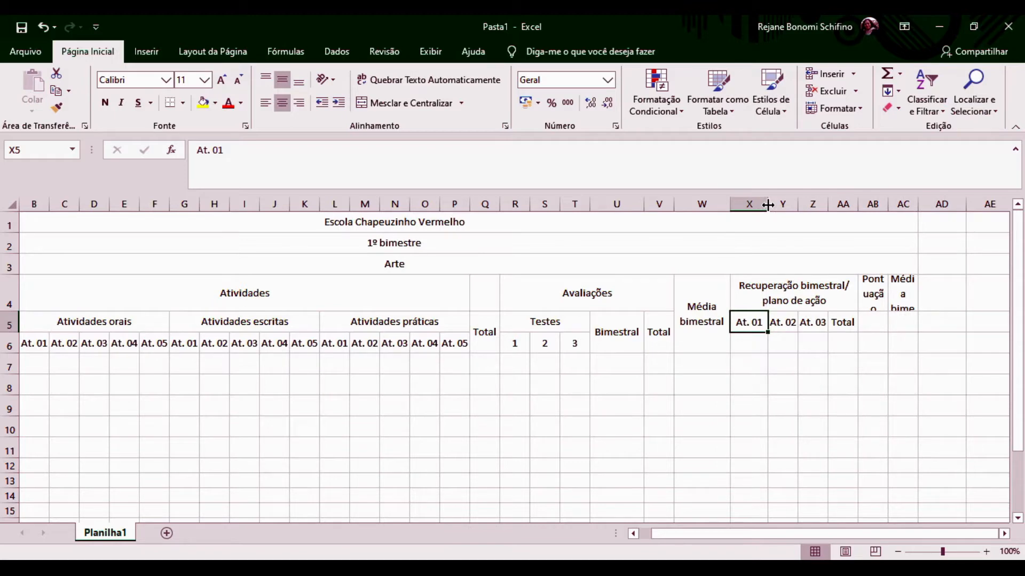
click(842, 323)
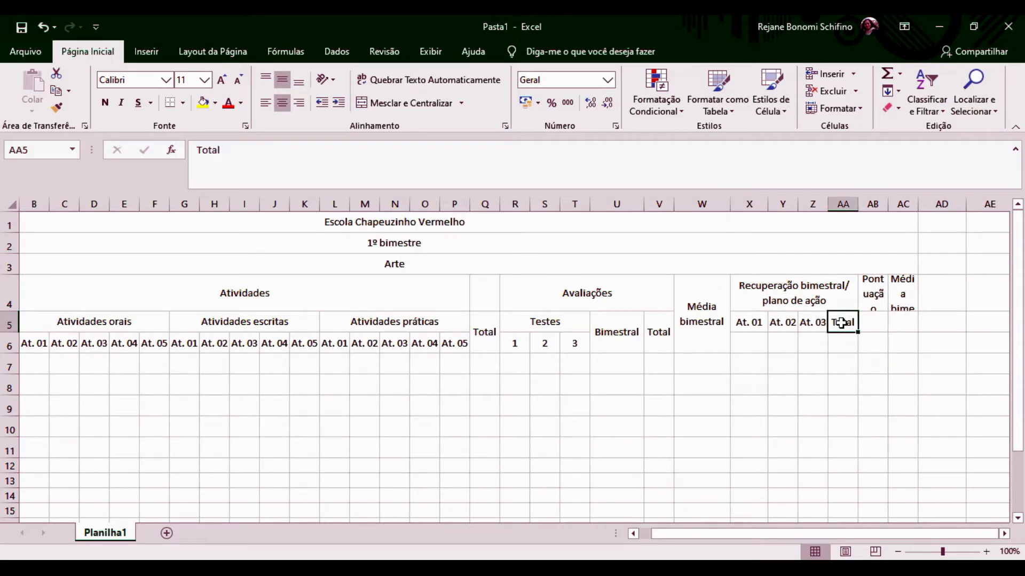
drag(767, 206, 761, 205)
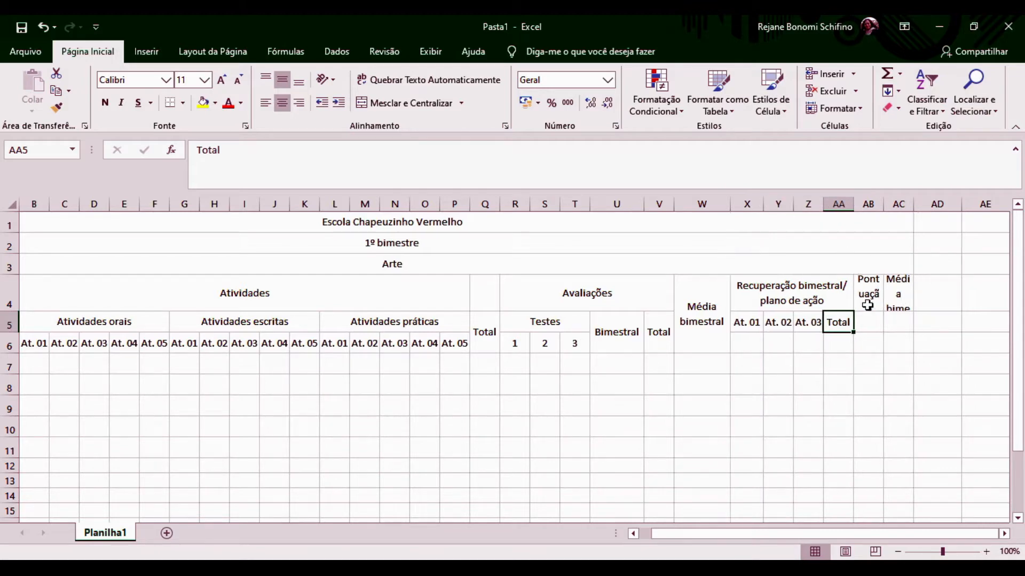
click(379, 427)
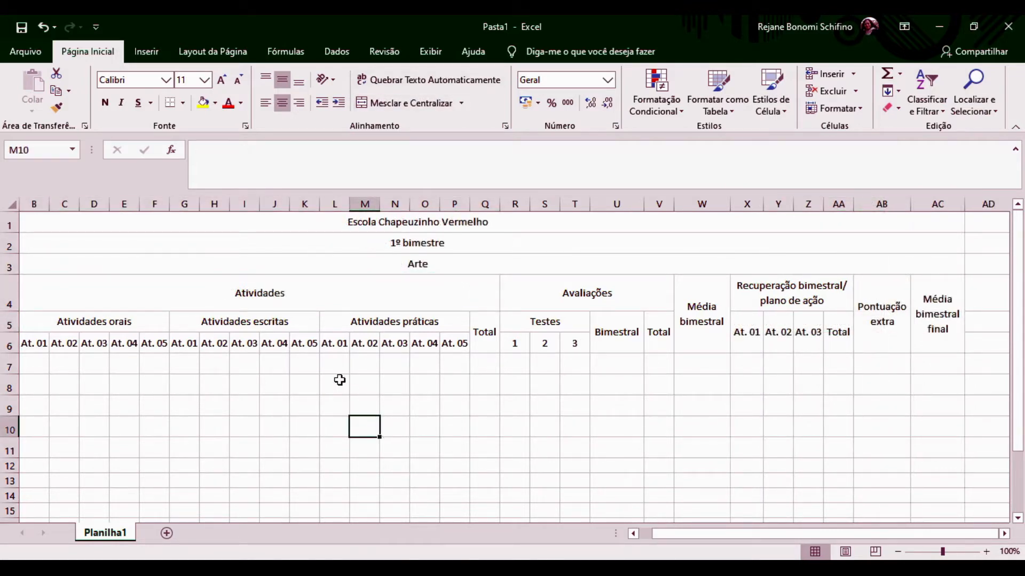
Give the table A1:AC11 a thick solid outline border and thin solid inside lines.
click(311, 368)
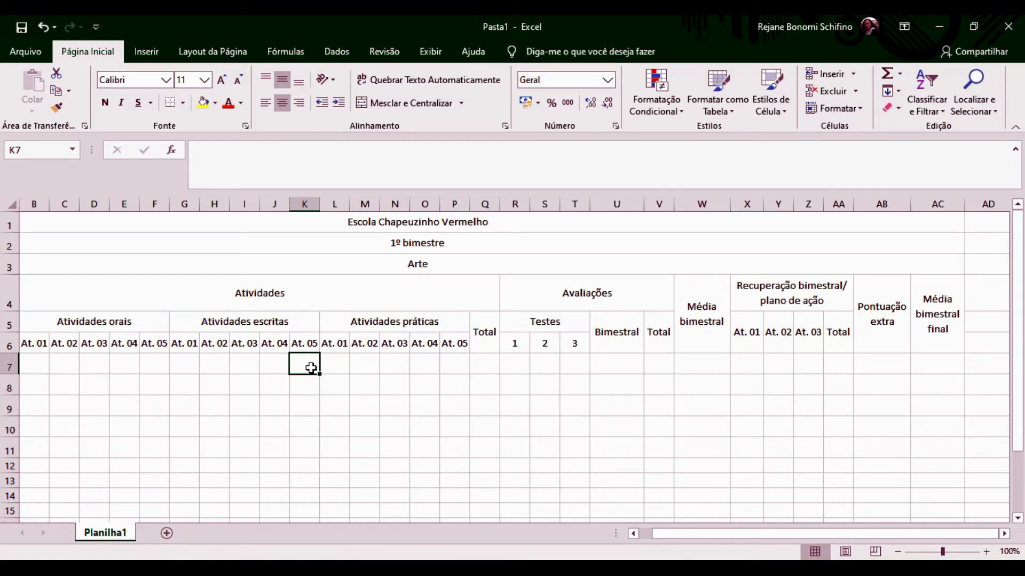
key(ctrl+a)
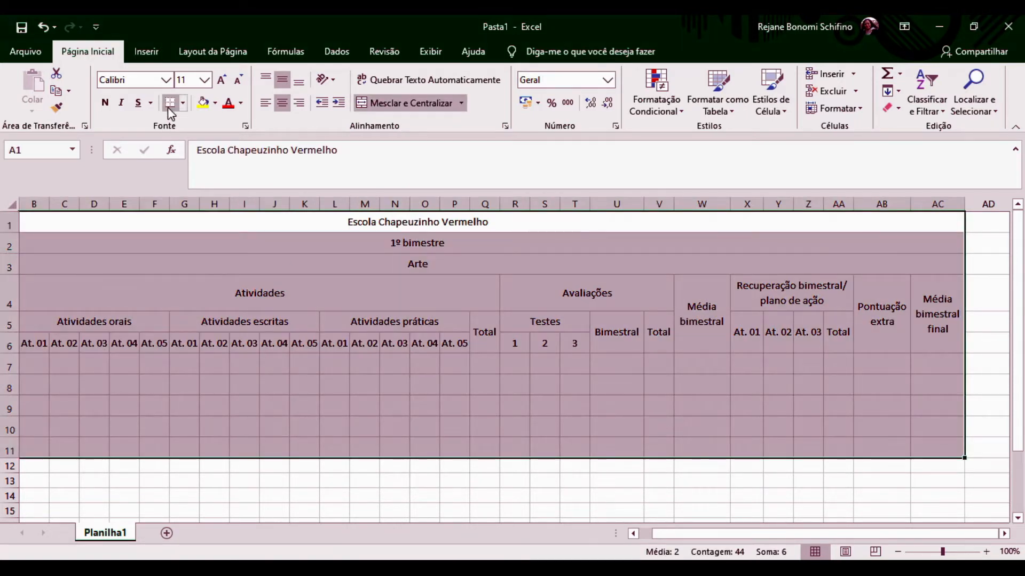
click(184, 106)
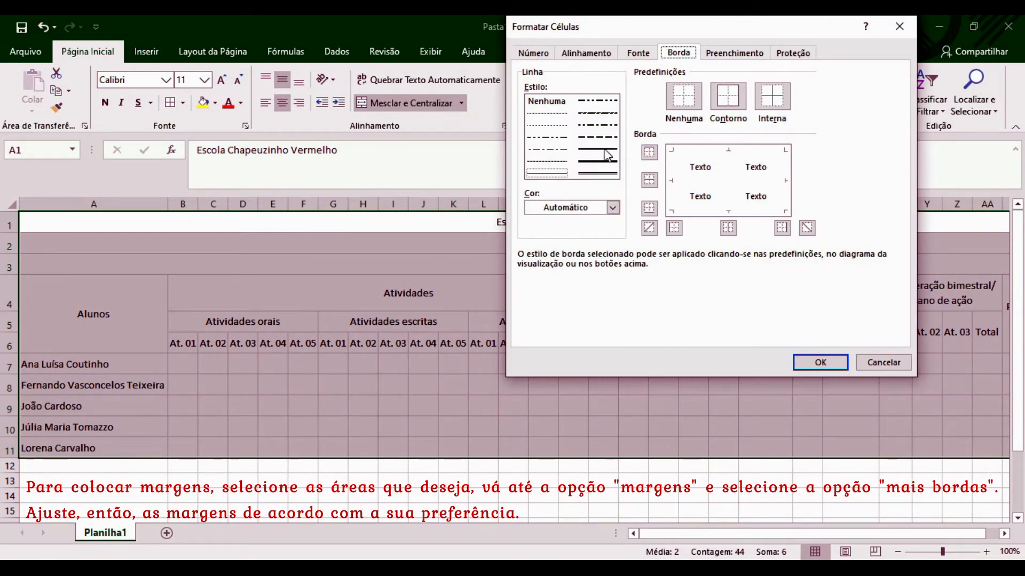
click(597, 150)
click(728, 96)
click(549, 173)
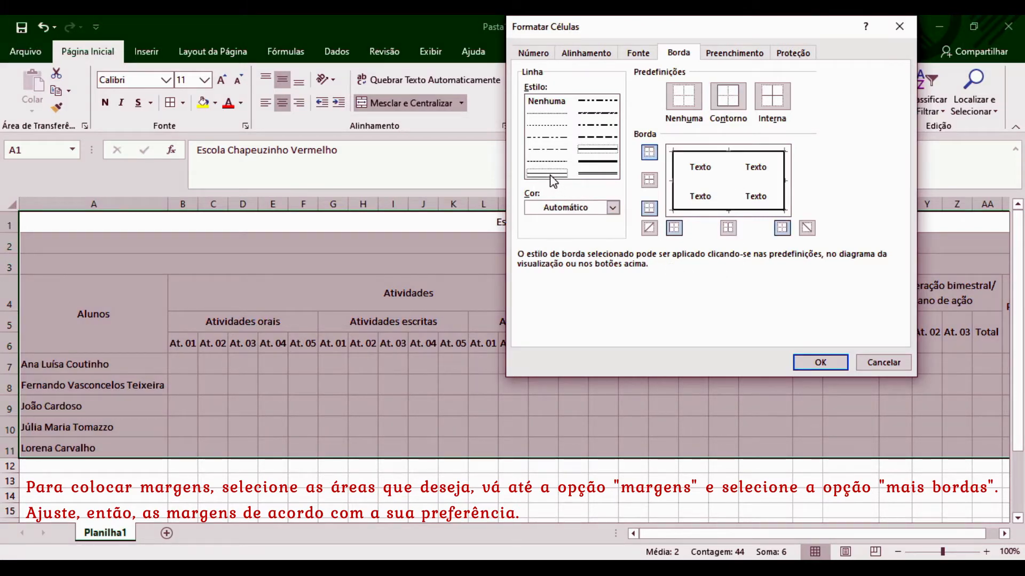
click(772, 97)
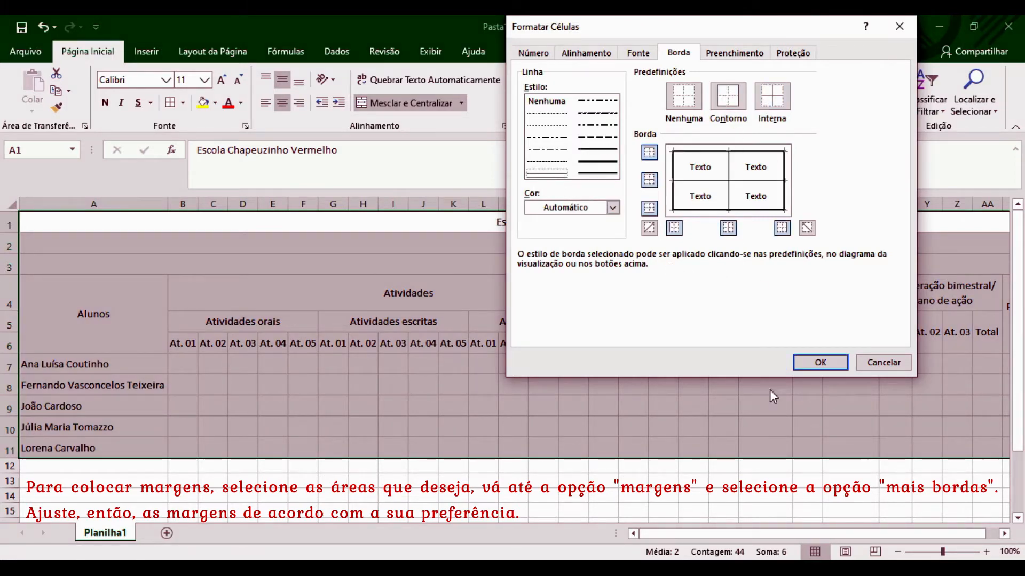
click(816, 362)
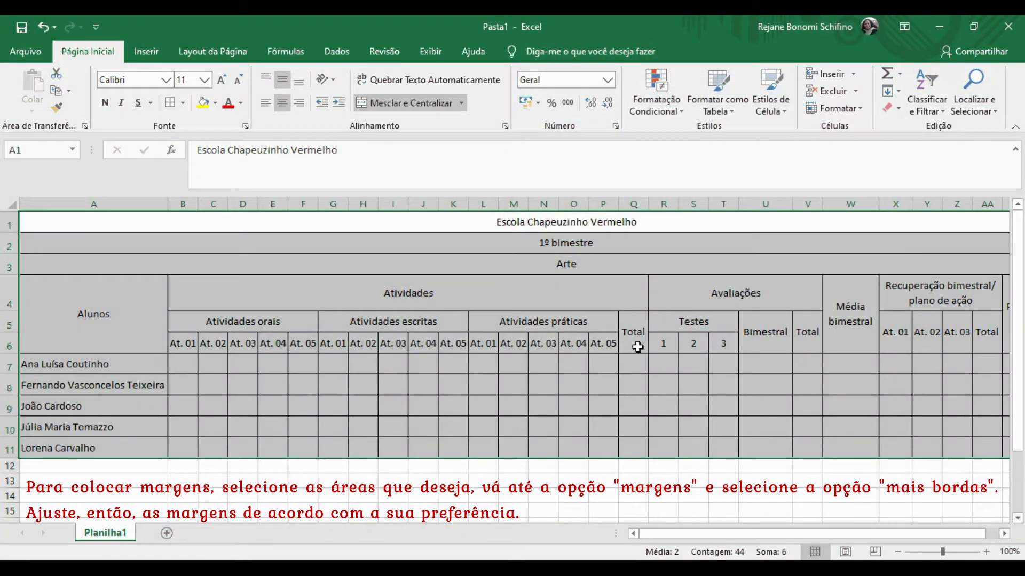
Make the header rows 1 to 6, starting from the school title, bold.
click(537, 391)
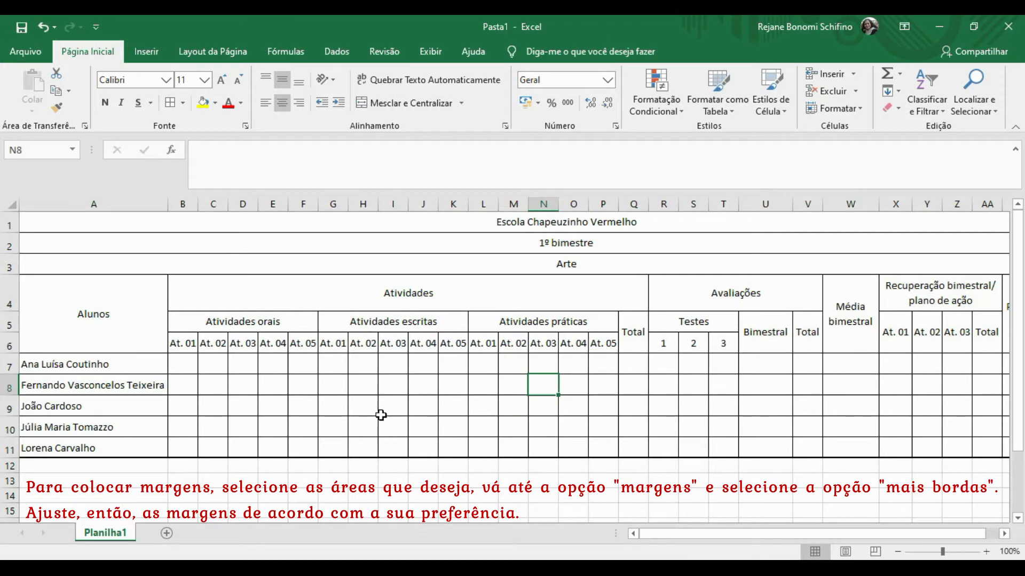
key(Right)
key(Right)
key(Right)
key(Right)
key(Right)
key(Right)
key(Right)
key(Right)
key(Right)
key(Right)
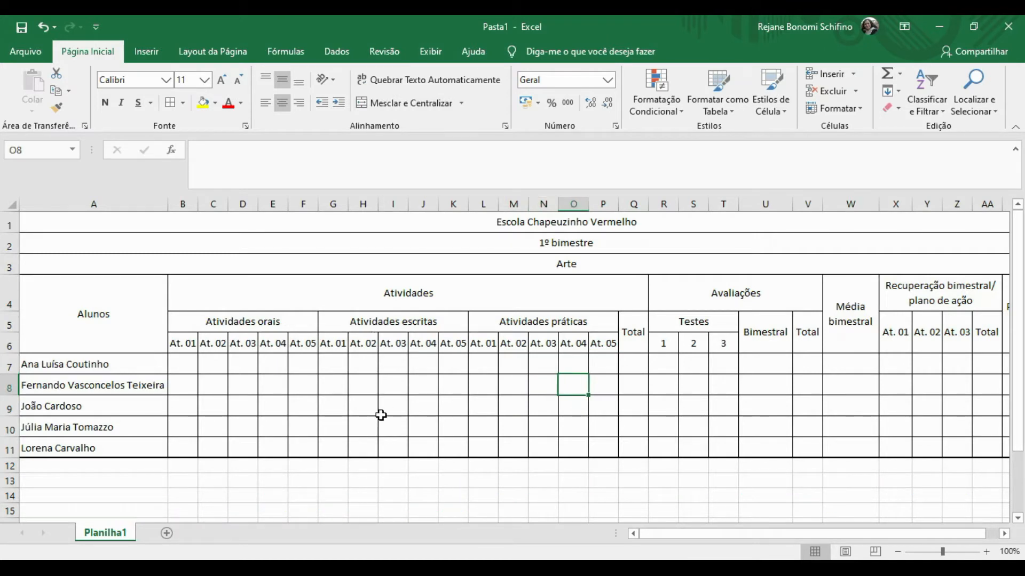
key(Right)
key(Right)
key(Right)
key(Right)
key(Right)
key(Right)
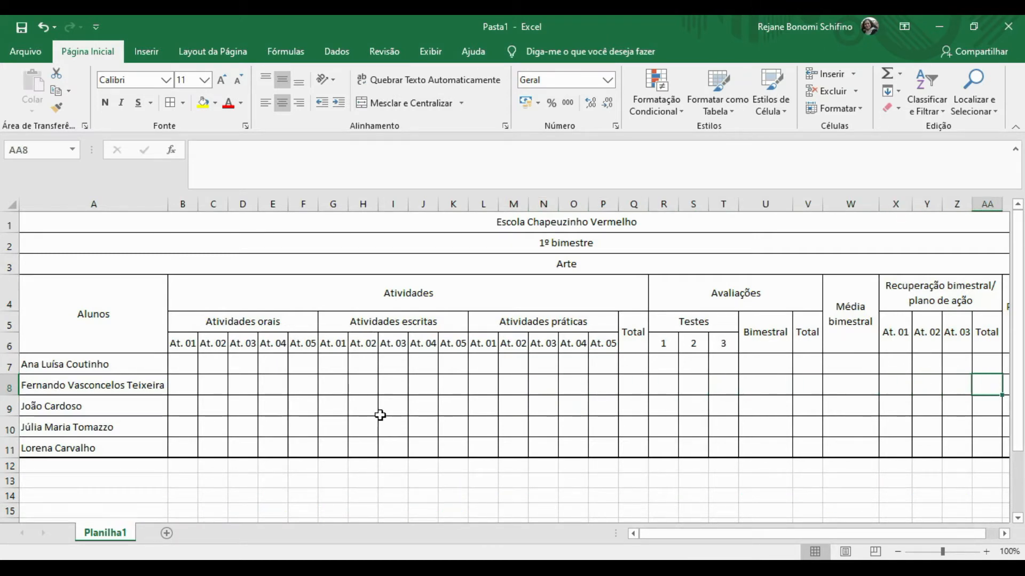
key(Left)
key(Left)
key(Left)
key(Left)
key(Left)
key(Left)
key(Left)
key(Left)
key(Left)
key(Left)
key(Left)
key(Left)
key(Left)
key(Left)
key(Left)
key(Left)
key(Left)
key(Left)
key(Left)
key(Left)
key(Left)
key(Left)
key(Left)
key(Left)
key(Left)
key(Left)
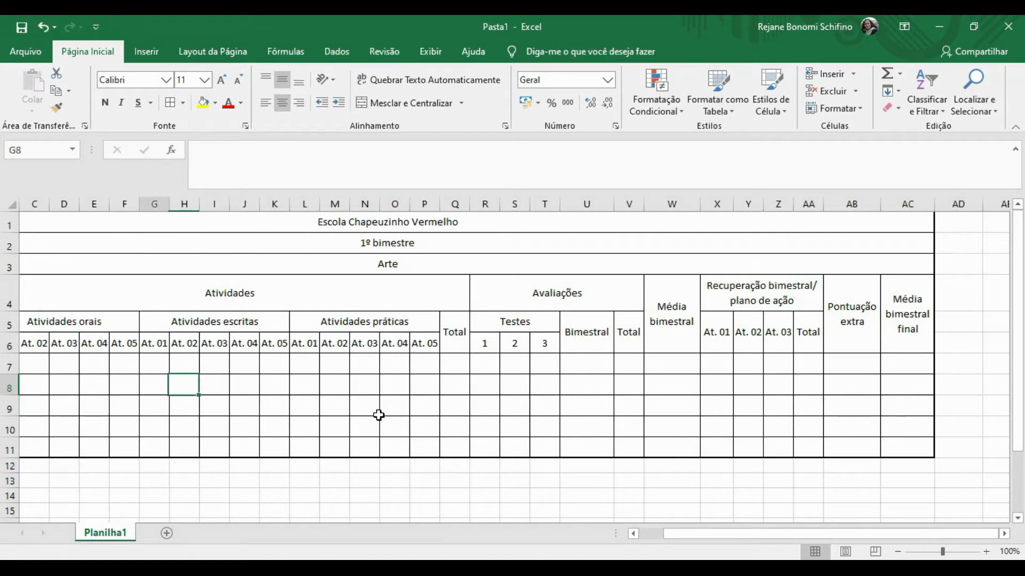
click(293, 224)
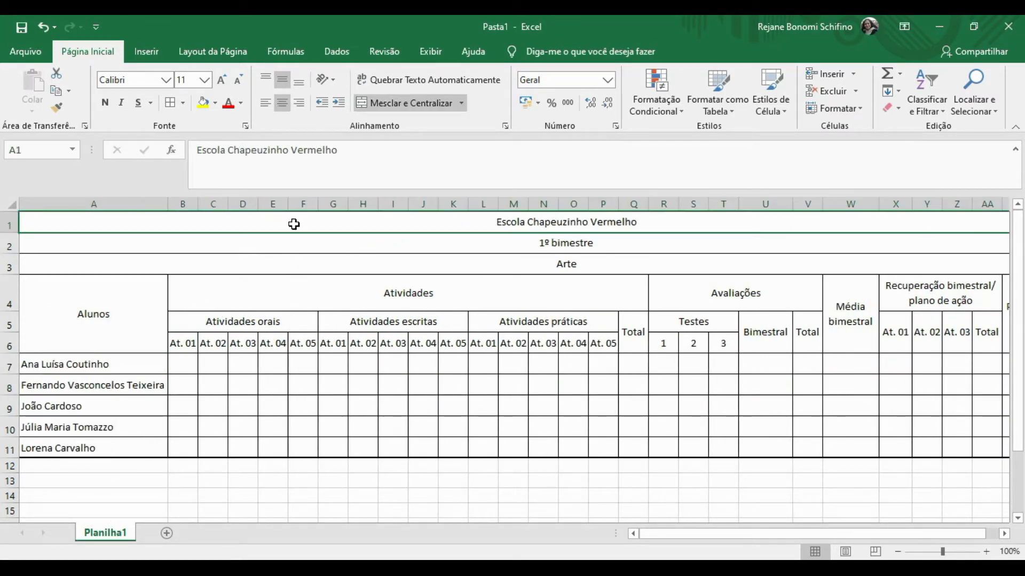
key(shift+Down)
key(shift+Down)
key(shift+Down)
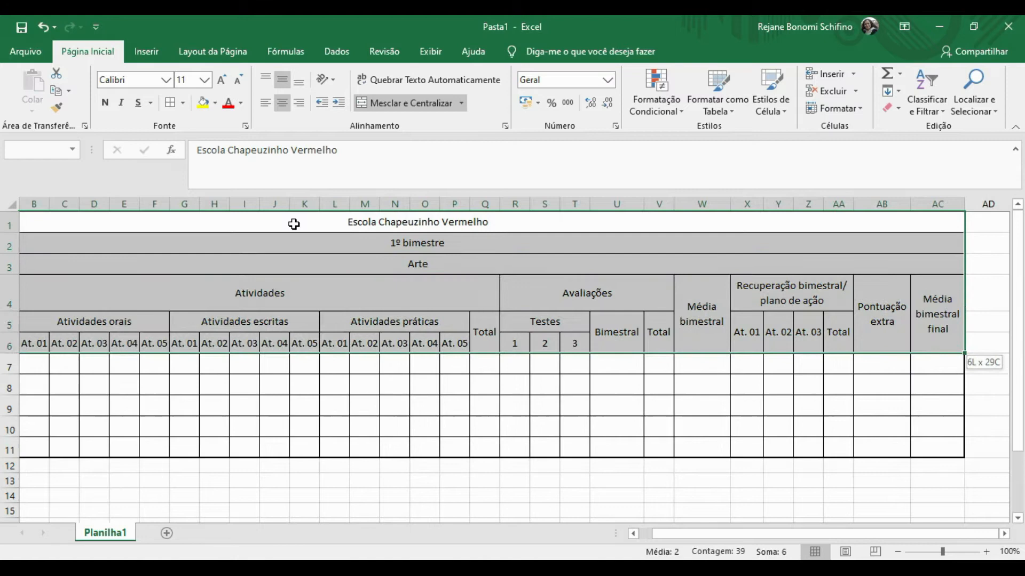
click(105, 102)
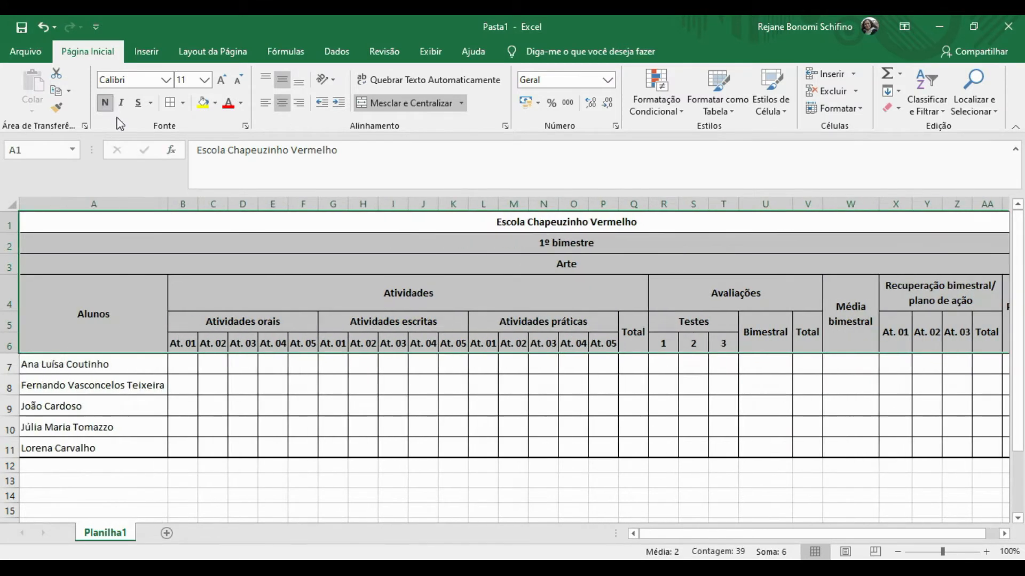
click(269, 395)
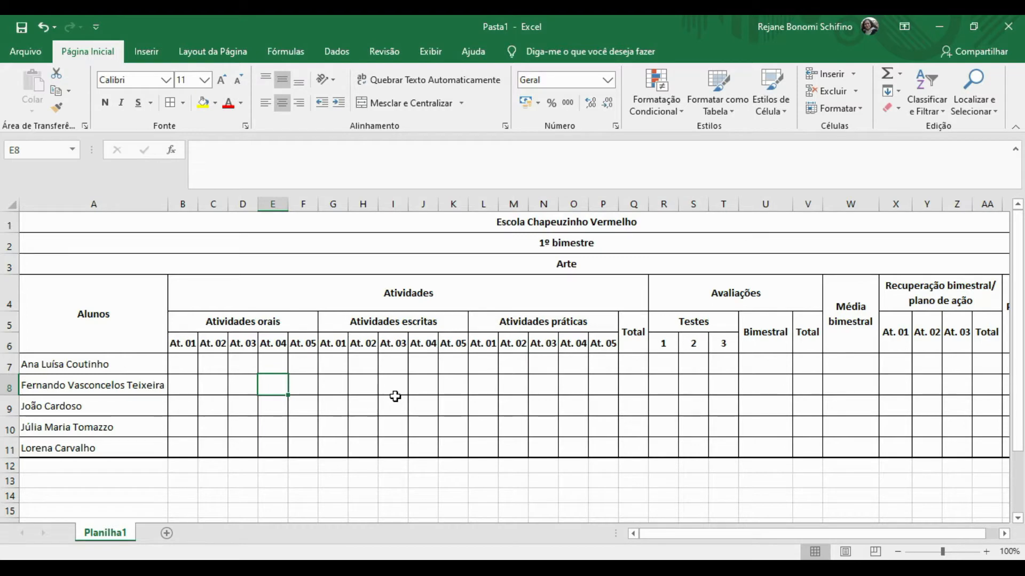
Apply a thick outside border around the three title rows.
click(369, 227)
key(shift+Down)
key(shift+Down)
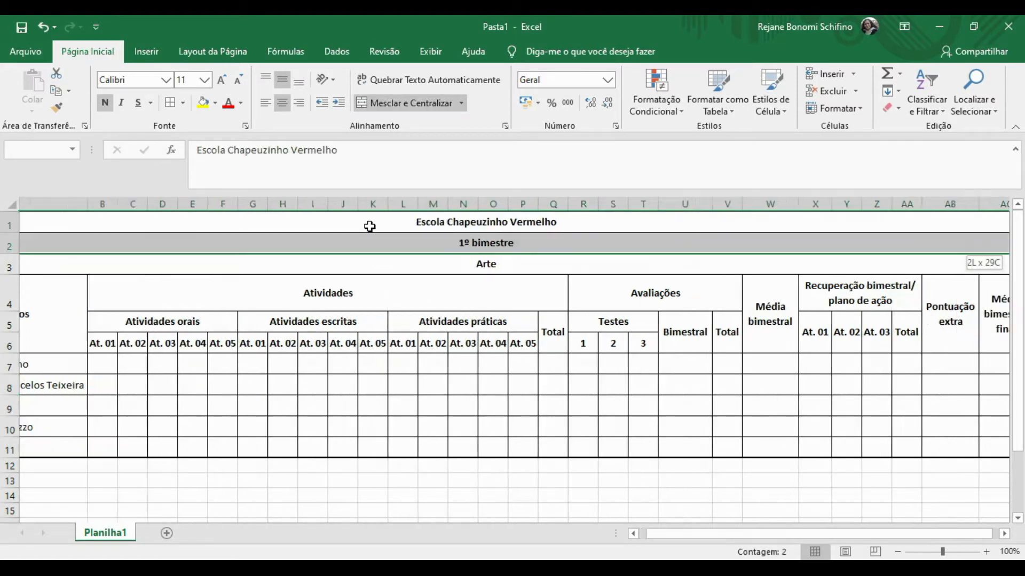
click(182, 103)
click(209, 268)
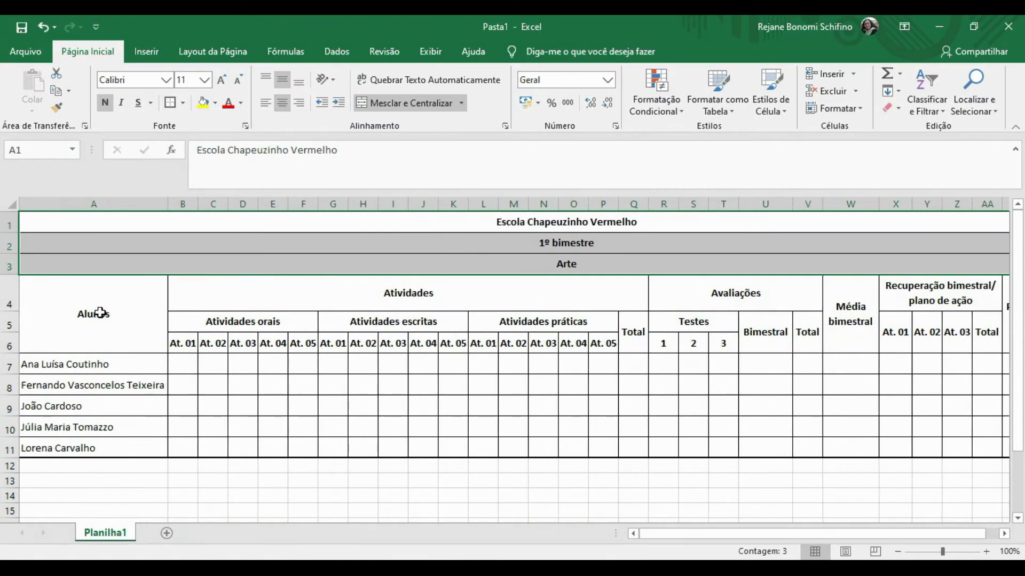
click(91, 314)
key(shift+Down)
key(shift+Down)
key(shift+Down)
key(shift+Down)
key(shift+Down)
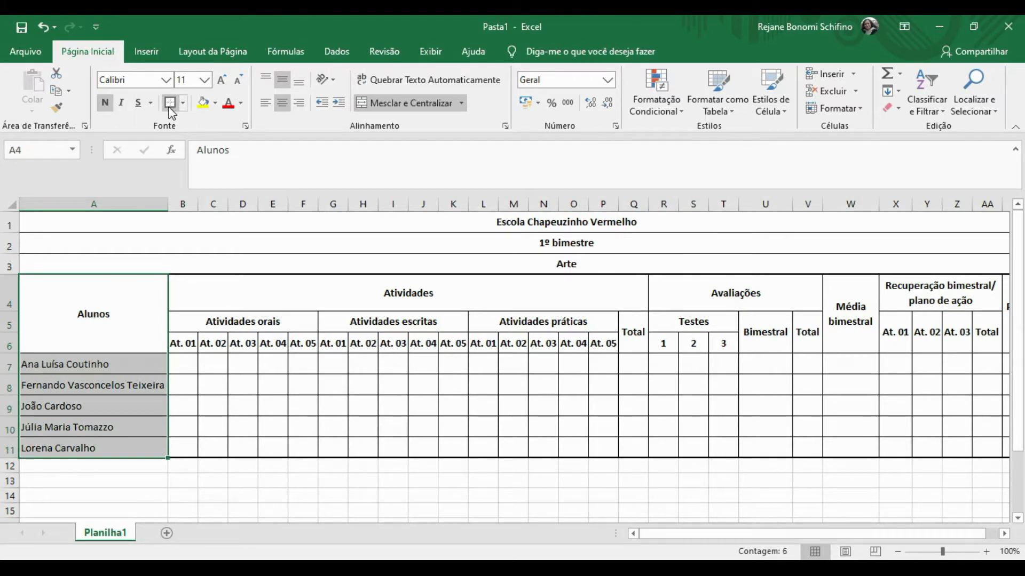
click(212, 289)
key(shift+Down)
key(shift+Down)
key(shift+Down)
key(shift+Down)
key(shift+Down)
key(shift+Down)
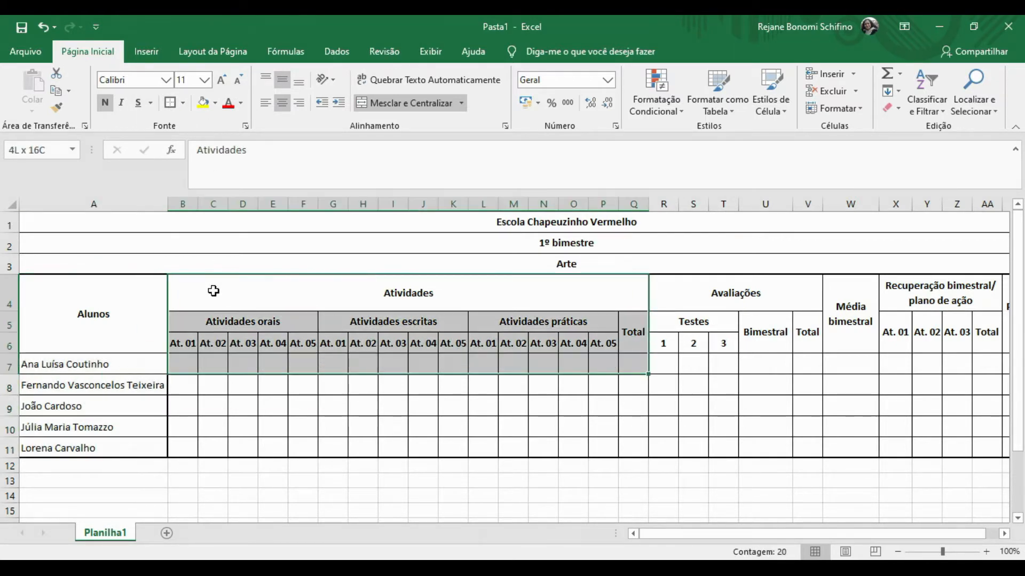
key(shift+Down)
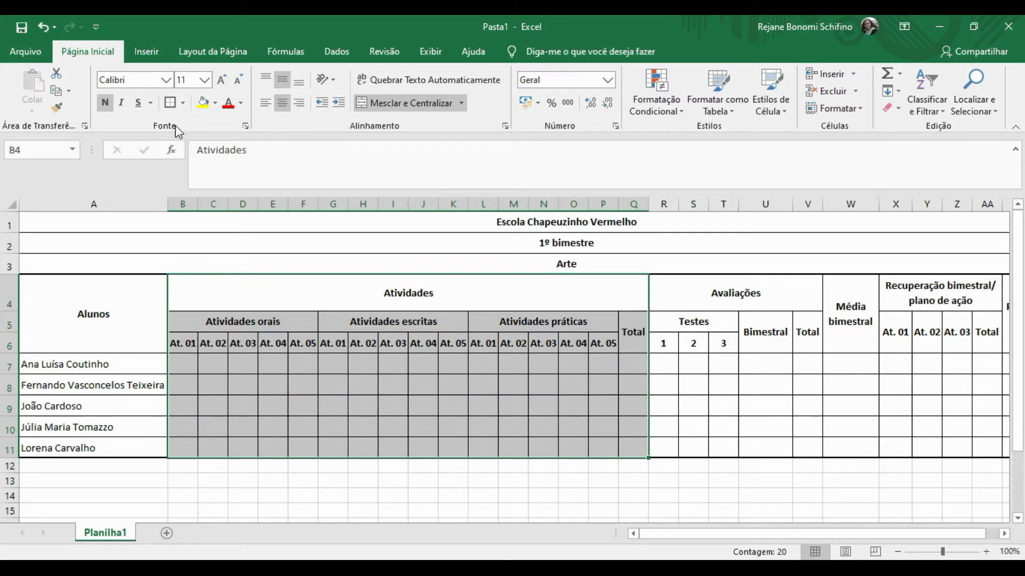
click(709, 295)
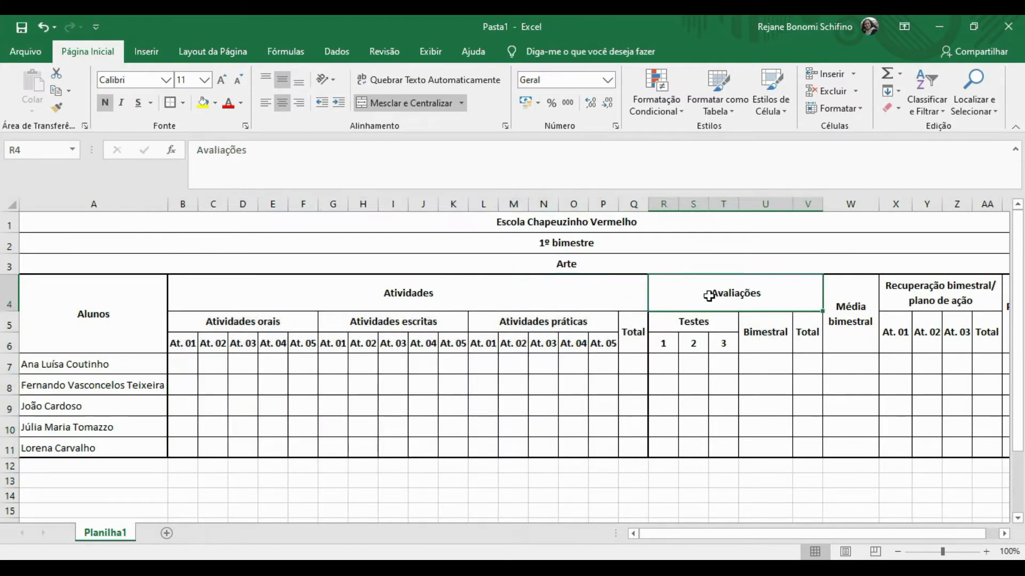
key(shift+Down)
key(shift+Down)
key(shift+Down)
key(shift+Down)
key(shift+Down)
key(shift+Down)
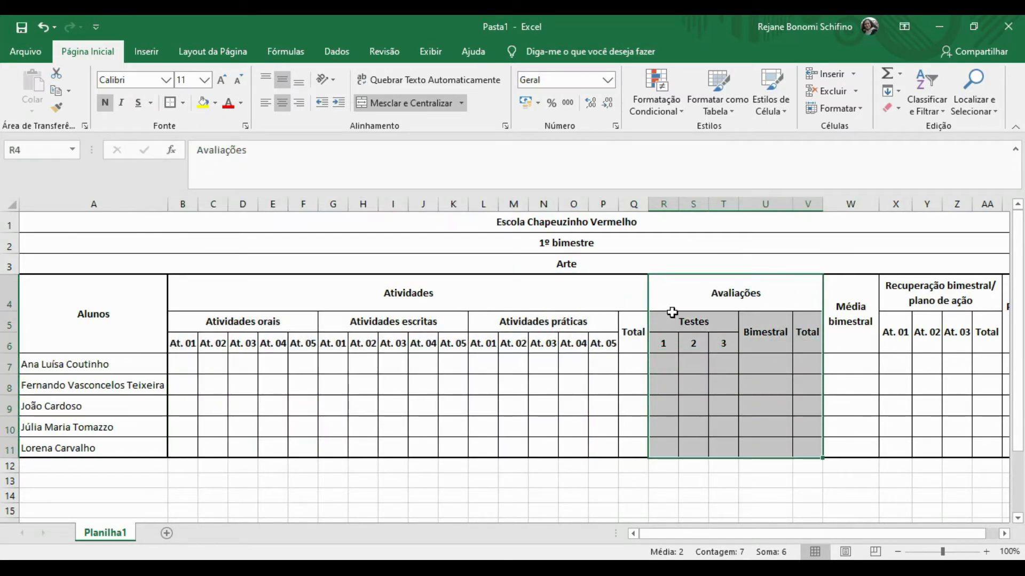
click(845, 306)
key(shift+Down)
key(shift+Down)
key(shift+Down)
key(shift+Down)
key(shift+Down)
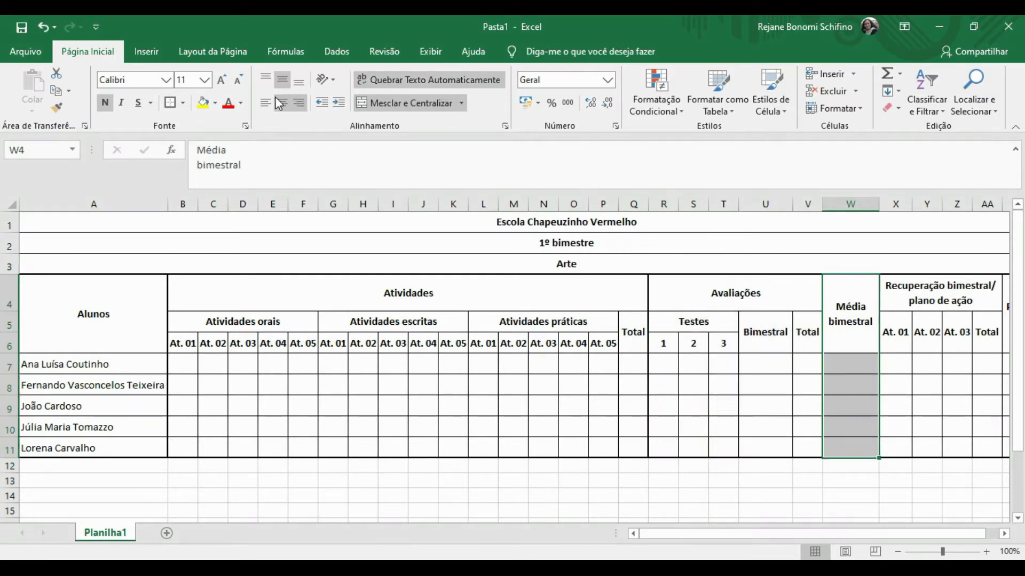
click(946, 296)
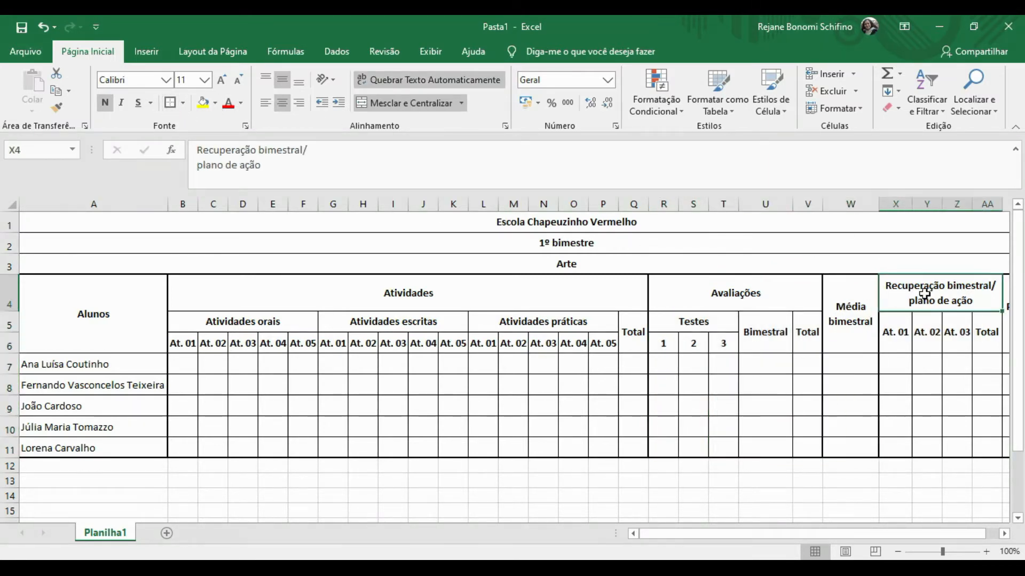
key(Right)
key(Left)
key(shift+Down)
key(shift+Down)
key(shift+Down)
key(shift+Down)
key(shift+Down)
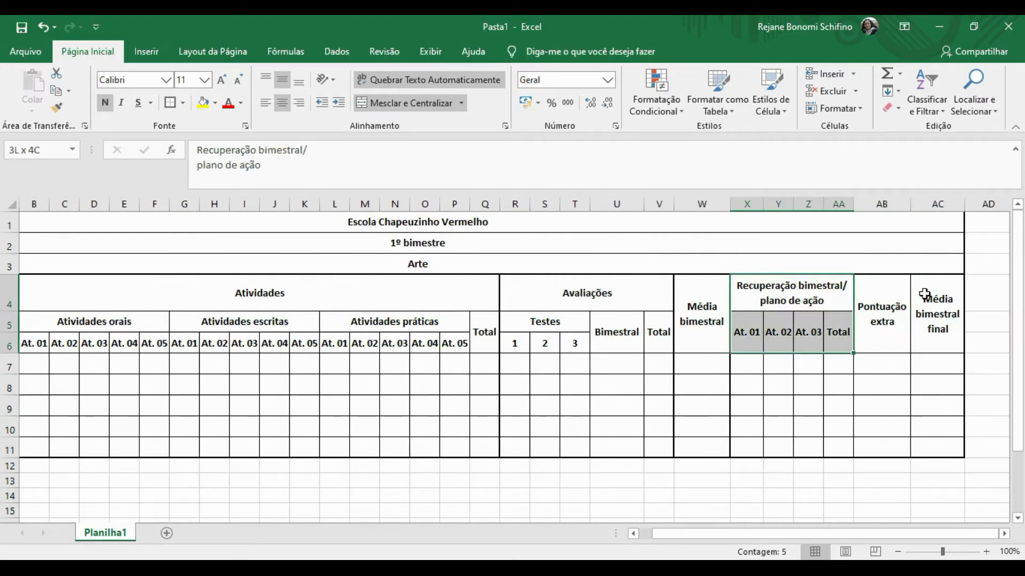
key(shift+Down)
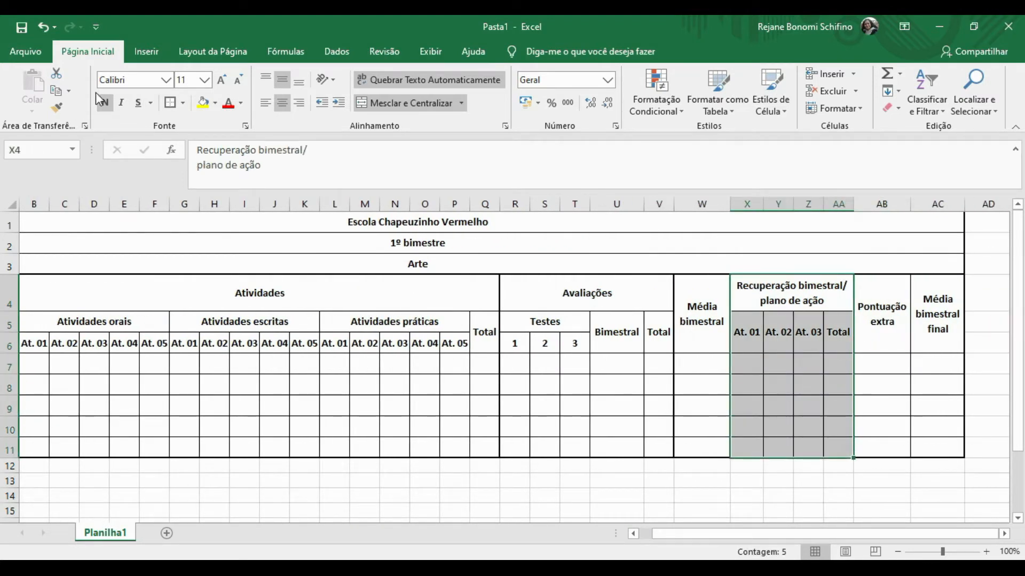
drag(881, 308, 880, 309)
key(shift+Down)
key(shift+Down)
key(shift+Down)
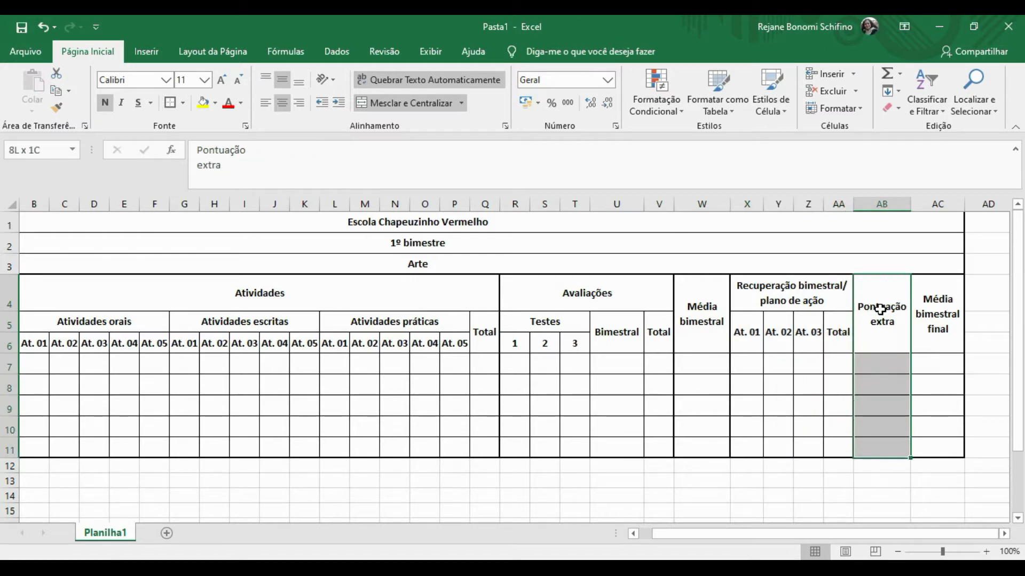
click(941, 288)
key(shift+Down)
key(shift+Down)
key(shift+Down)
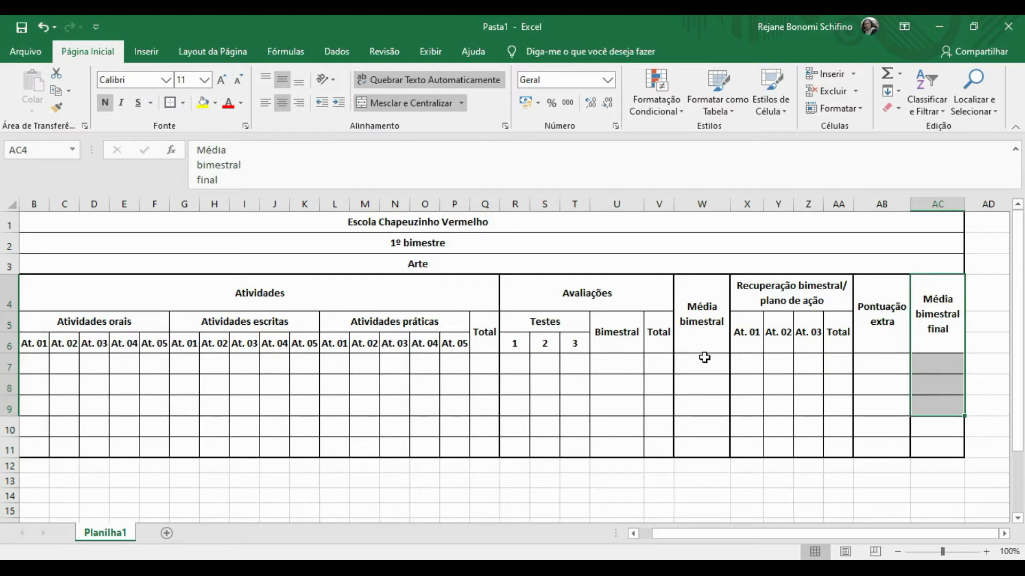
click(704, 358)
key(Left)
key(Left)
key(Left)
key(Left)
key(Left)
key(Left)
key(Left)
key(Left)
key(Left)
key(Left)
key(Left)
key(Left)
key(Left)
key(Left)
key(Left)
key(Left)
key(Left)
key(Left)
key(Left)
key(Left)
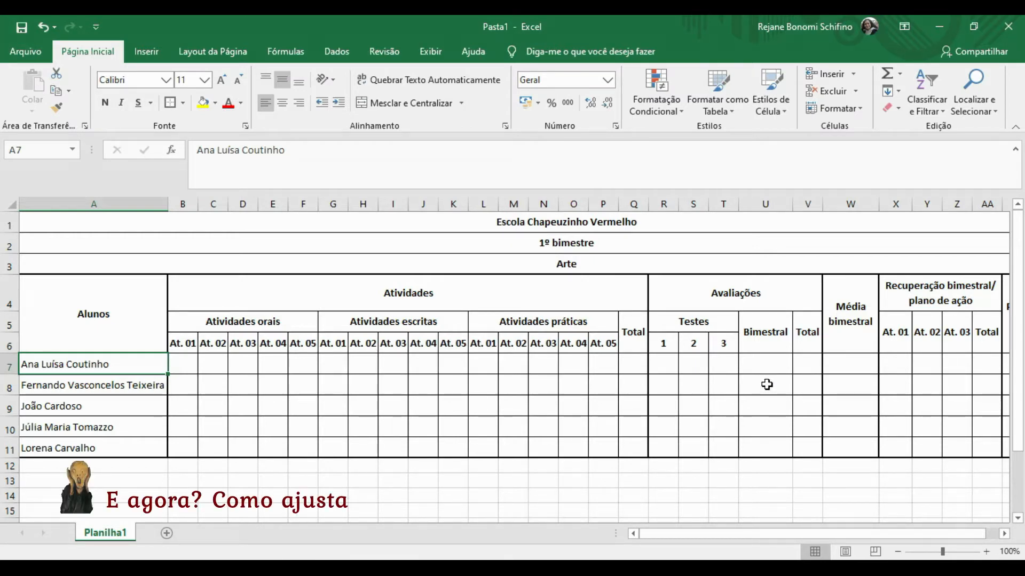
Unmerge the school title, '1º bimestre' and 'Arte' rows 1 to 3.
click(812, 201)
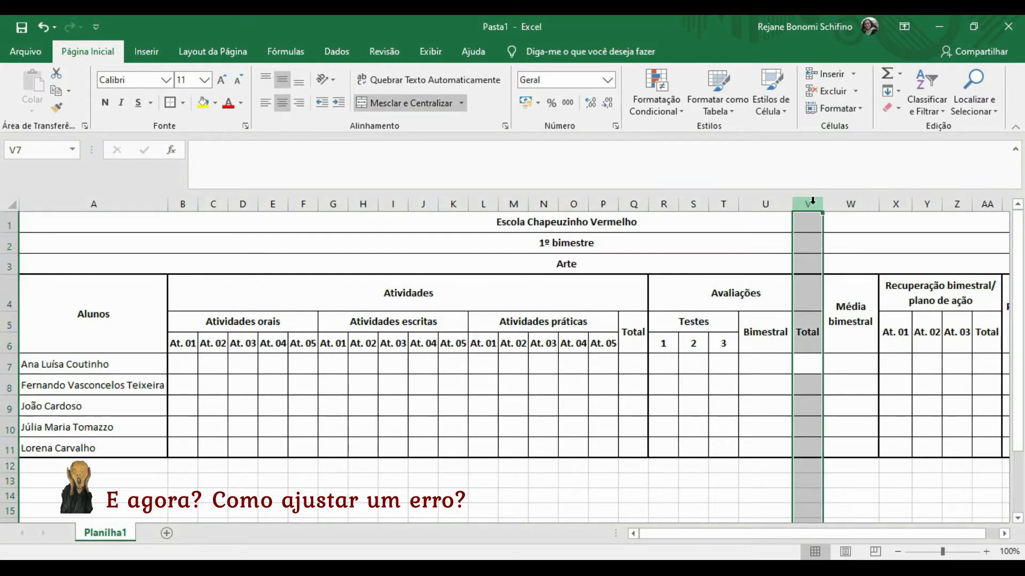
click(782, 222)
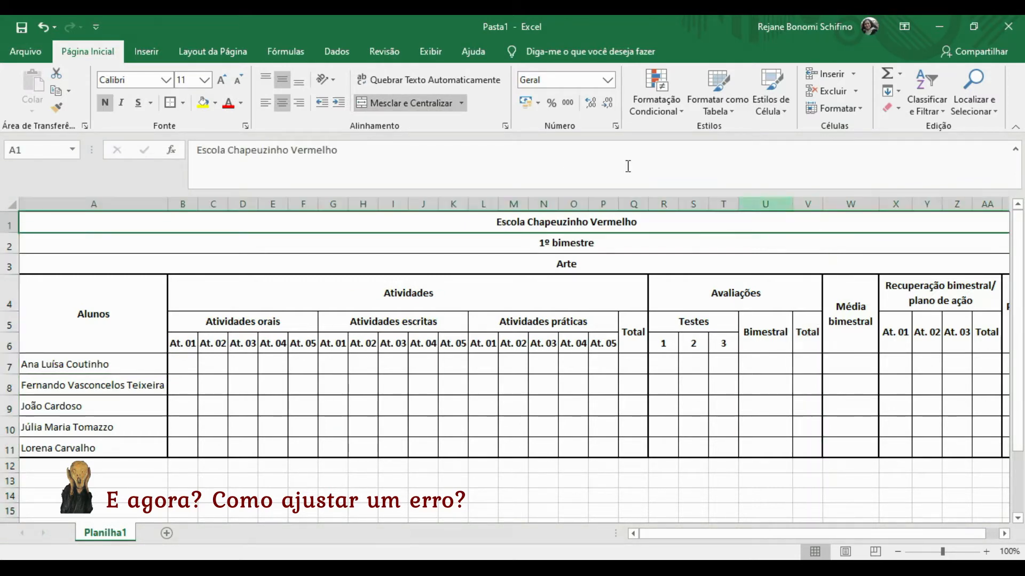
click(393, 105)
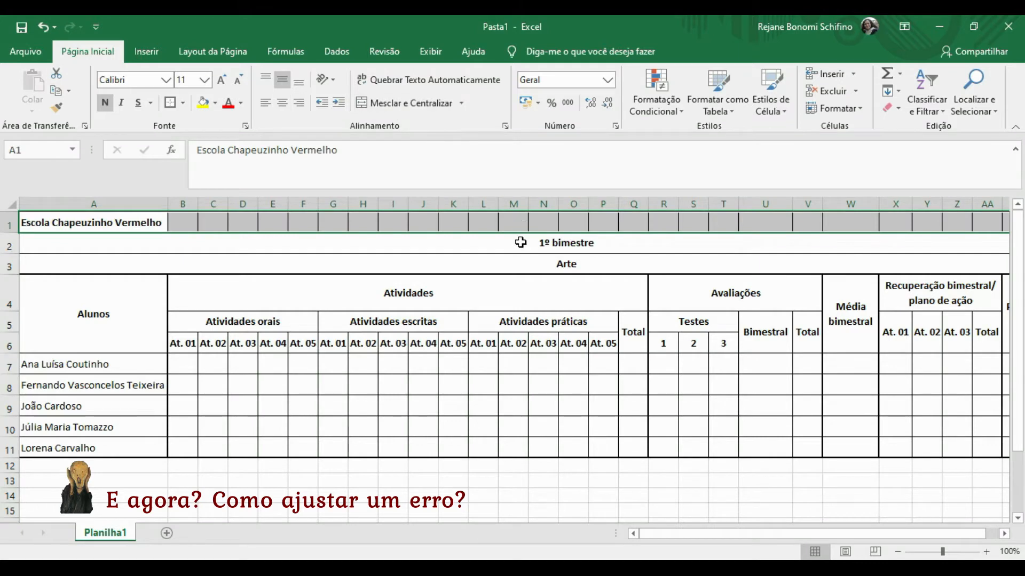
click(521, 242)
click(387, 103)
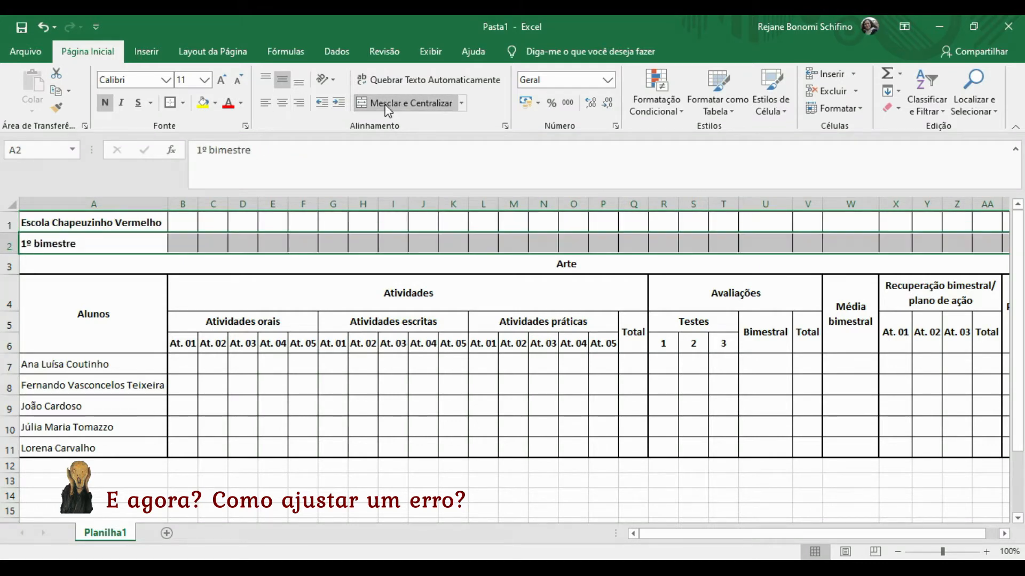
click(440, 265)
click(407, 107)
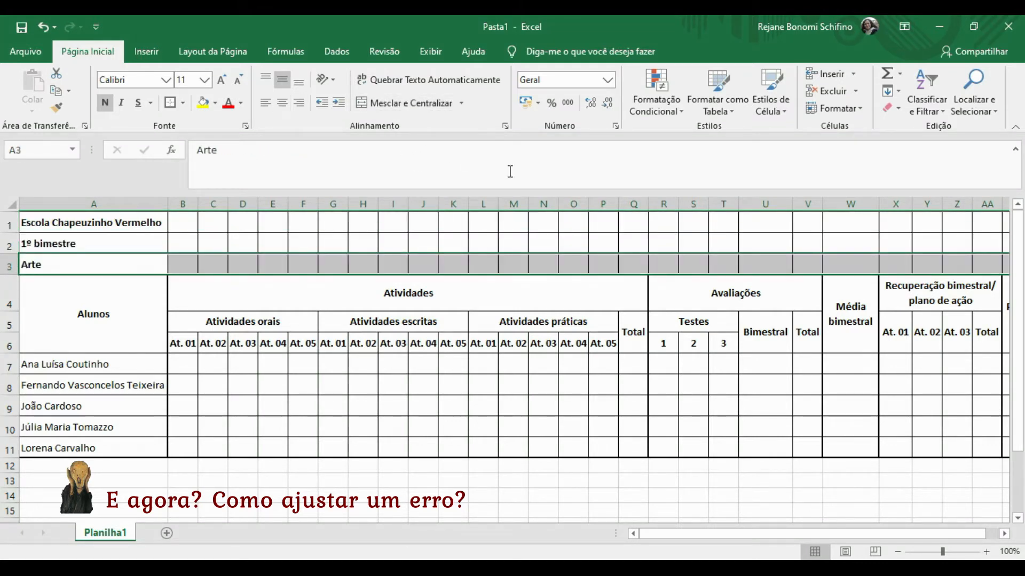
Unmerge the 'Avaliações' header block down to row 6.
click(775, 295)
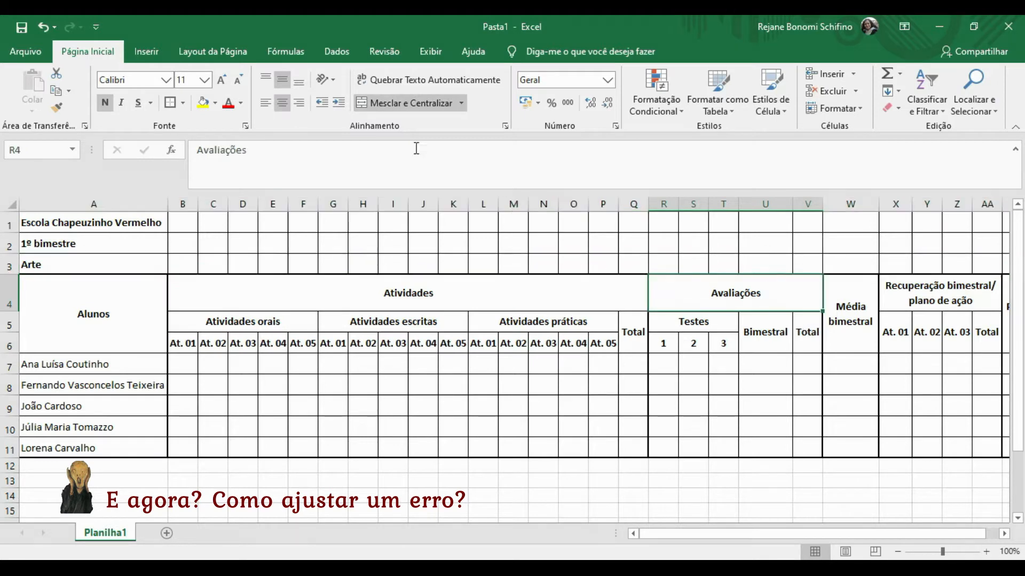
key(shift+Down)
key(shift+Down)
key(shift+Up)
click(396, 106)
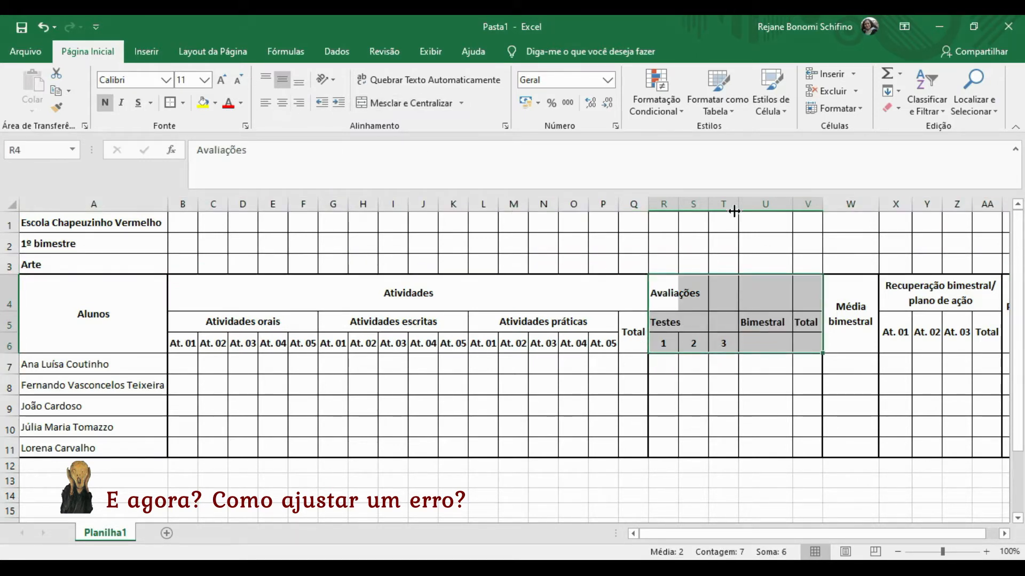
Unmerge the W1:AC6 headings from 'Média bimestral' onward, then select columns V to AC.
click(842, 219)
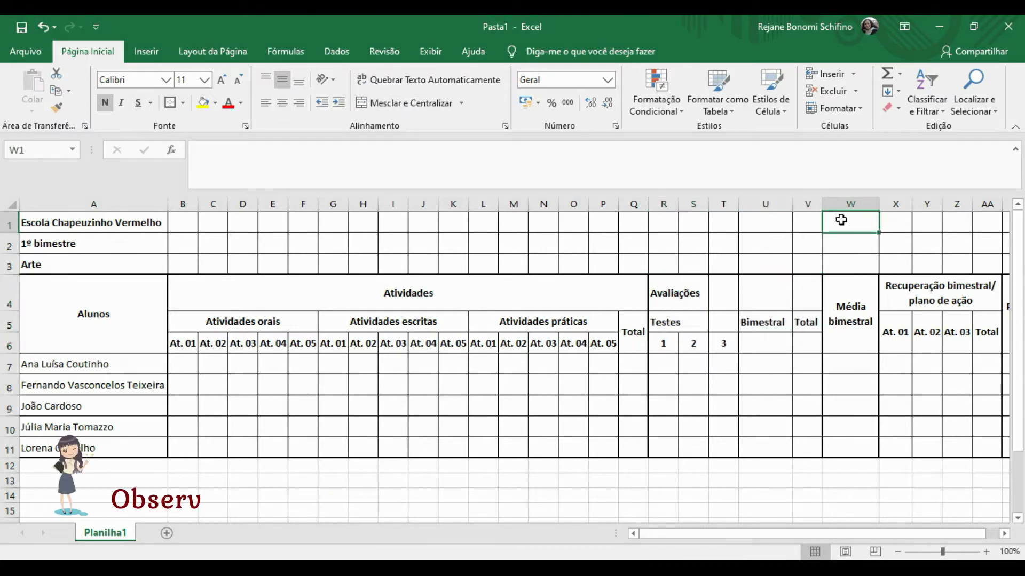
key(shift+Down)
key(shift+Down)
key(shift+Down)
key(shift+Down)
key(shift+Up)
key(shift+Right)
key(shift+Right)
key(shift+Right)
key(shift+Right)
key(shift+Right)
key(shift+Right)
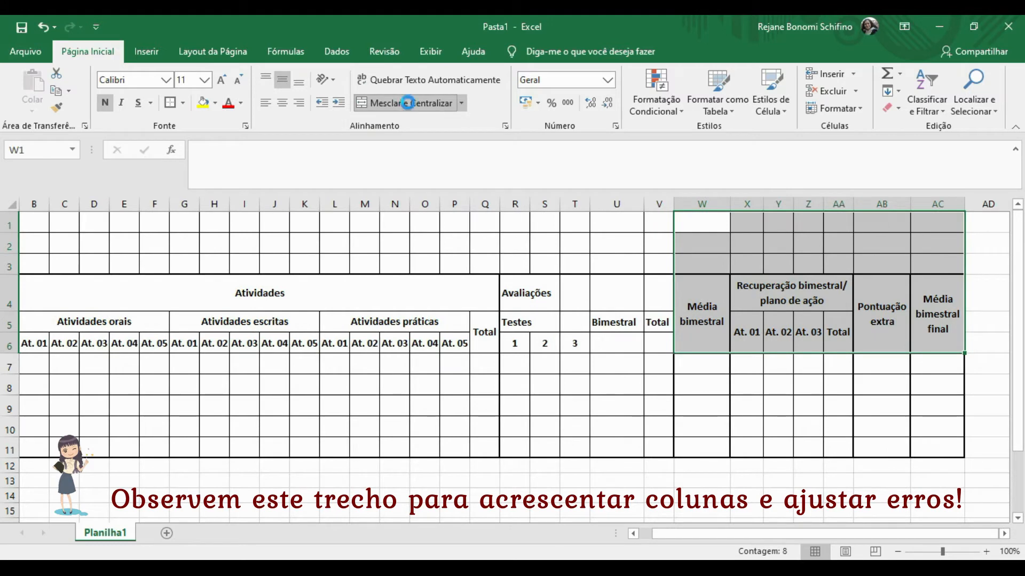
click(411, 104)
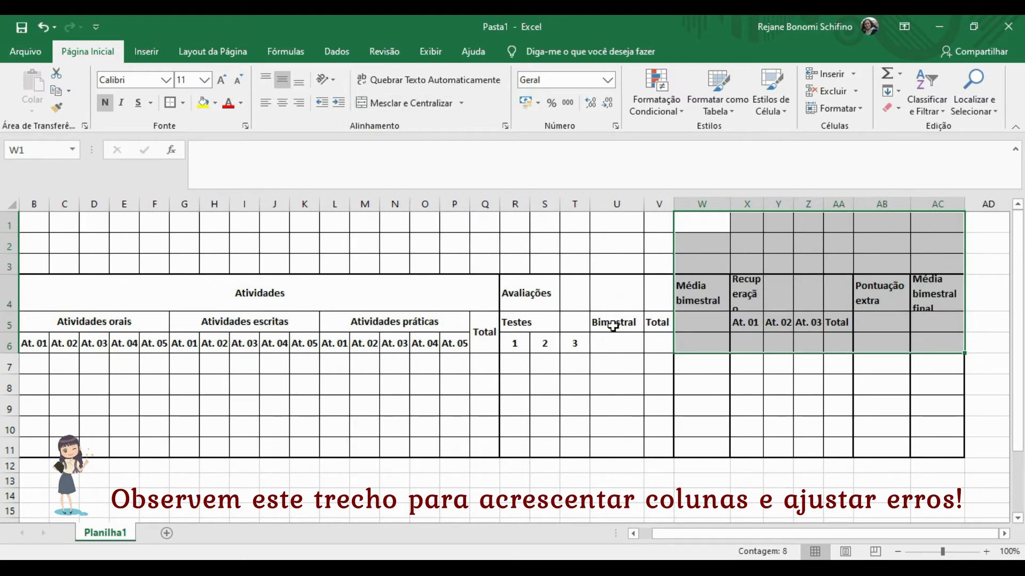
click(651, 199)
drag(651, 197, 1001, 229)
Enter the heading 'Simulado' in V5 and centre it horizontally and vertically.
click(667, 322)
text(Simulado)
key(Return)
key(Up)
click(282, 103)
click(282, 82)
Merge and centre the school title, 1º bimestre and Arte rows across to column AD.
click(108, 228)
key(Left)
key(Left)
key(Left)
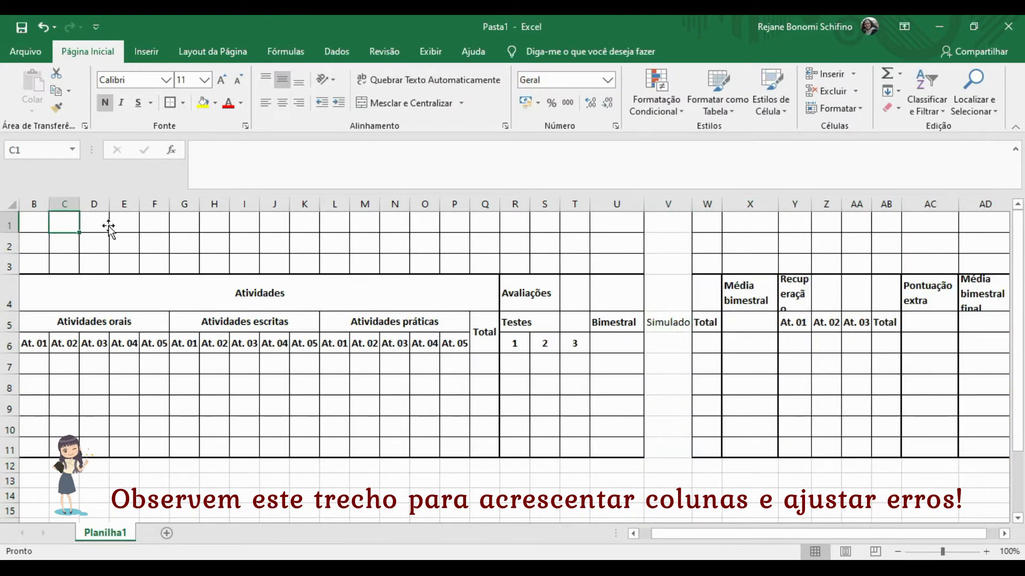
key(shift+Right)
key(shift+Right)
key(shift+Right)
key(shift+Right)
key(shift+Right)
key(shift+Right)
key(shift+Right)
key(shift+Right)
key(shift+Right)
key(shift+Right)
key(shift+Right)
key(shift+Right)
key(shift+Right)
key(shift+Right)
key(shift+Right)
key(shift+Right)
key(shift+Right)
key(shift+Right)
key(shift+Right)
key(shift+Right)
click(394, 103)
key(Down)
key(shift+Right)
key(shift+Right)
key(shift+Right)
key(shift+Right)
key(shift+Right)
key(shift+Right)
key(shift+Right)
key(shift+Right)
key(shift+Right)
key(shift+Right)
key(shift+Right)
key(shift+Right)
key(shift+Right)
key(shift+Right)
key(shift+Right)
key(shift+Right)
key(shift+Right)
key(shift+Right)
key(shift+Right)
key(shift+Right)
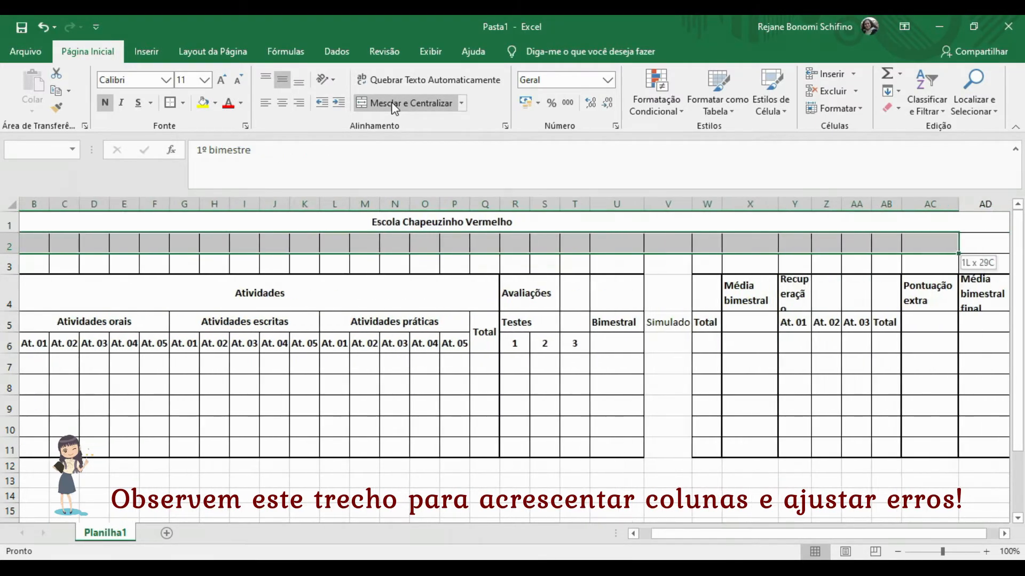
click(394, 103)
key(Down)
key(shift+Right)
key(shift+Right)
key(shift+Right)
key(shift+Right)
key(shift+Right)
key(shift+Right)
key(shift+Right)
key(shift+Right)
key(shift+Right)
key(shift+Right)
key(shift+Right)
key(shift+Right)
key(shift+Right)
key(shift+Right)
key(shift+Right)
key(shift+Right)
key(shift+Right)
key(shift+Right)
key(shift+Right)
key(shift+Right)
click(394, 103)
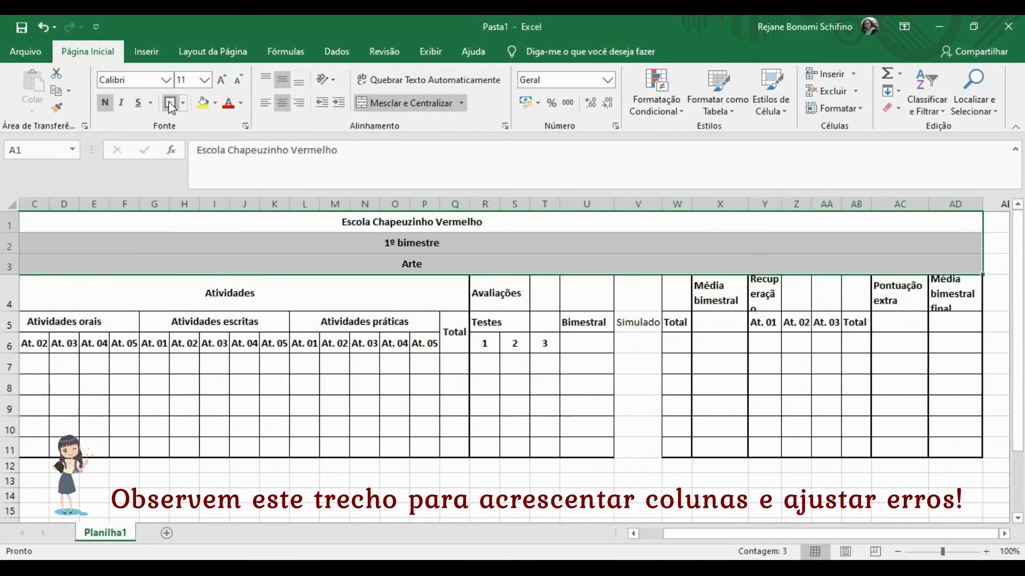
Merge Avaliações across R4:W4 and Testes across its three columns.
key(Down)
key(Right)
key(Right)
key(shift+Right)
key(shift+Right)
key(shift+Right)
key(shift+Right)
key(shift+Right)
click(426, 99)
key(Down)
key(shift+Right)
key(shift+Right)
click(374, 102)
Merge Bimestral, Simulado and Total over rows 5–6, making Simulado bold.
key(Right)
key(shift+Down)
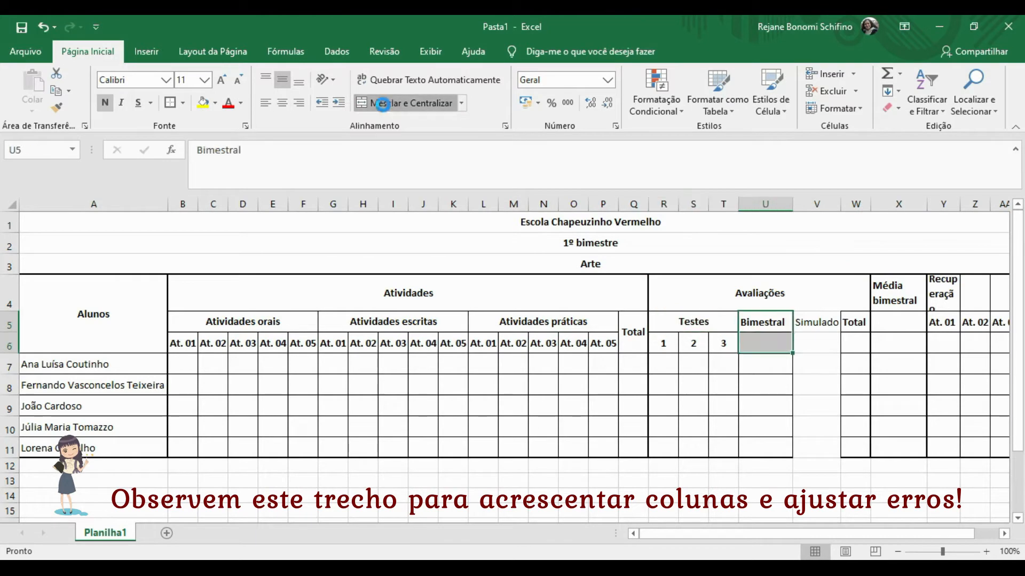
click(374, 103)
key(Right)
key(shift+Down)
click(374, 103)
click(105, 103)
key(Right)
key(shift+Down)
click(373, 103)
Give the Avaliações block R4:W11 a thick outline and thin inside borders.
drag(801, 301, 855, 448)
click(183, 103)
click(213, 485)
click(597, 154)
click(732, 97)
click(554, 178)
click(773, 97)
click(818, 361)
click(943, 427)
Merge the Média bimestral, Recuperação bimestral and Pontuação extra headings.
drag(886, 276, 897, 344)
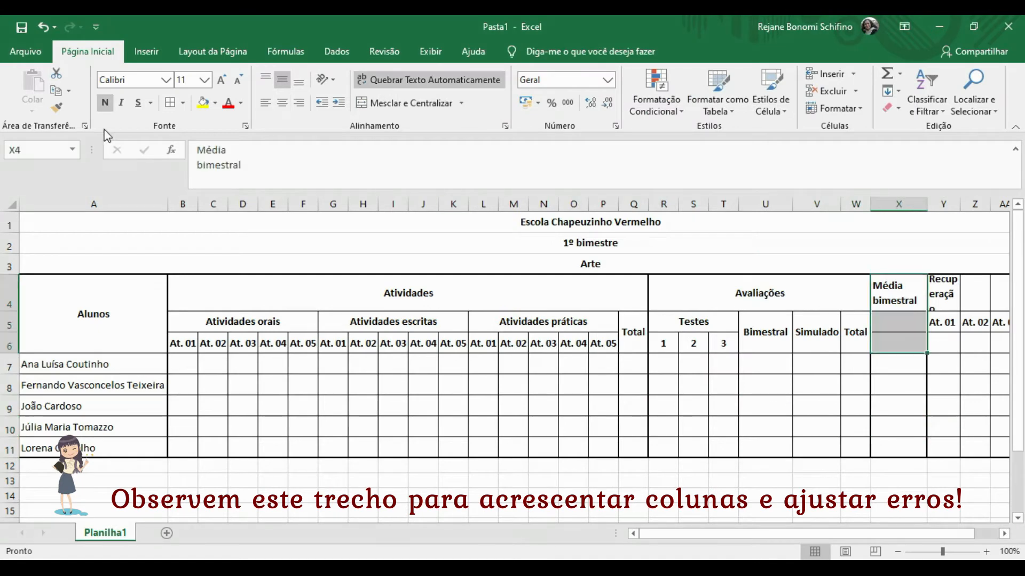
click(420, 102)
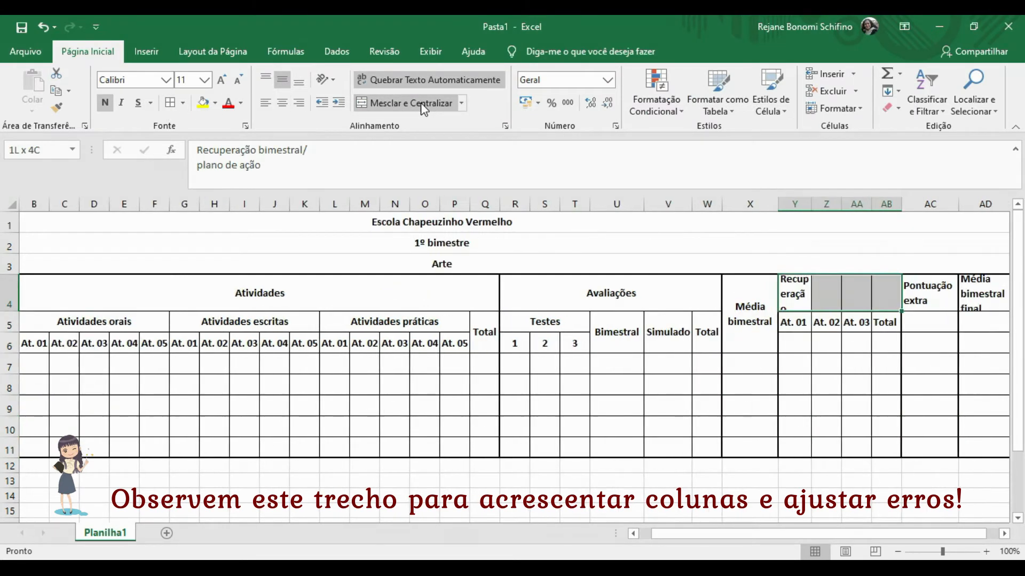
click(420, 102)
key(Right)
key(shift+Down)
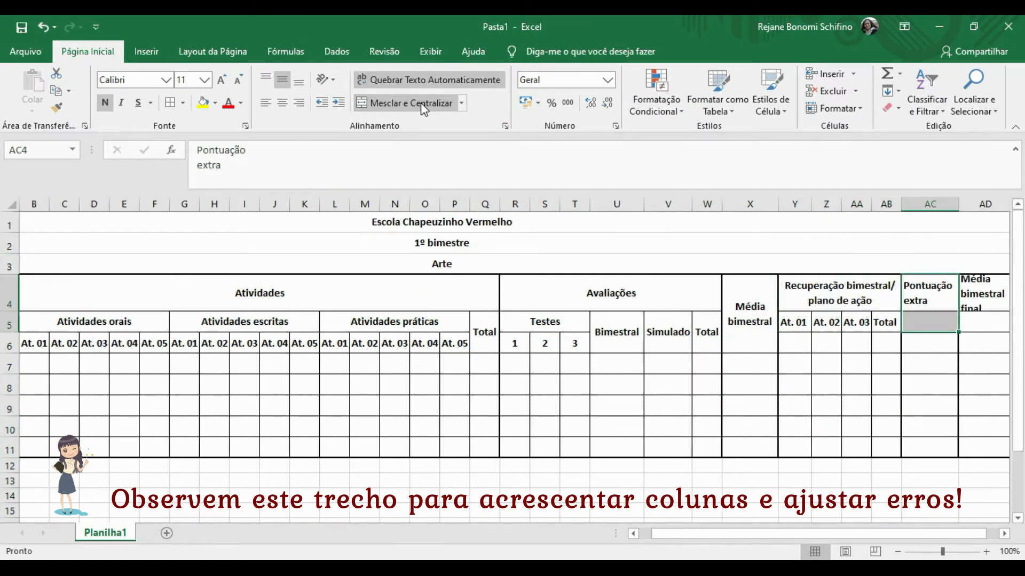
key(shift+Down)
click(421, 102)
Merge the recovery Total, At. 03, At. 02 and At. 01 headings over rows 5–6.
key(Left)
key(Down)
key(shift+Down)
click(420, 102)
key(Left)
key(shift+Down)
click(421, 102)
key(Left)
key(shift+Down)
click(421, 103)
key(Left)
key(shift+Down)
click(420, 102)
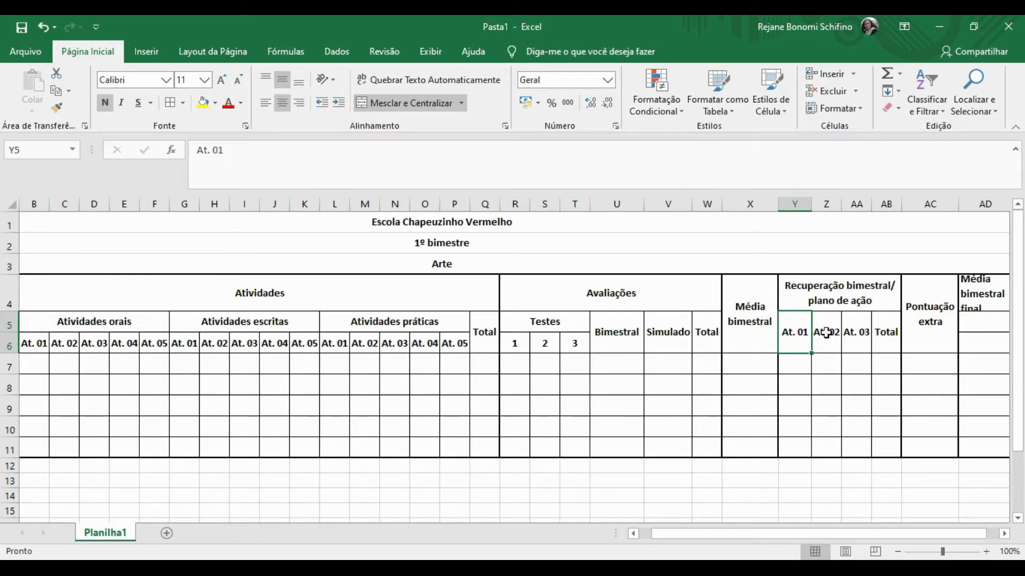
Merge the Média bimestral final heading over AD4:AD6.
click(908, 332)
key(Right)
key(Right)
click(915, 294)
drag(915, 294, 923, 343)
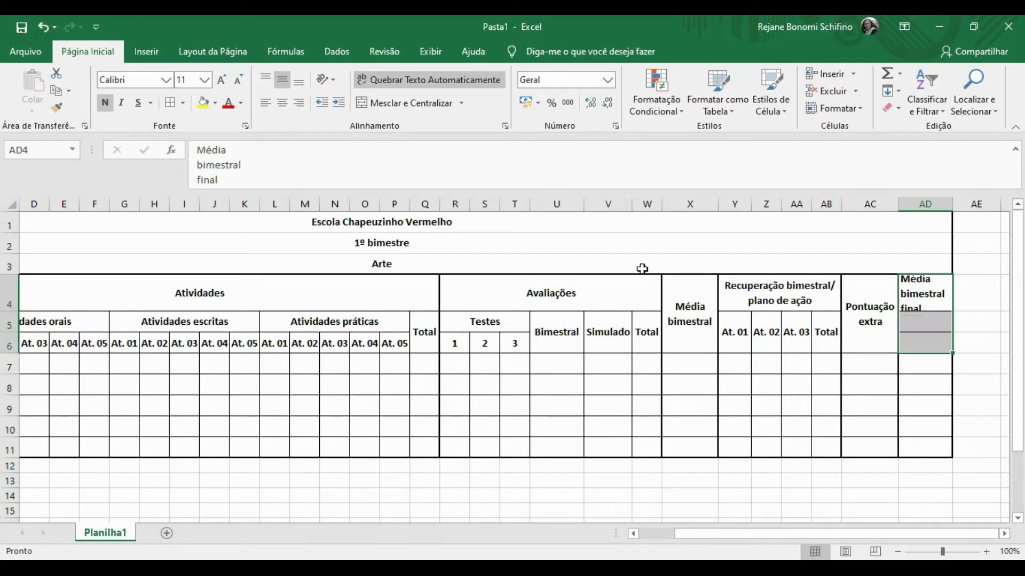
click(404, 103)
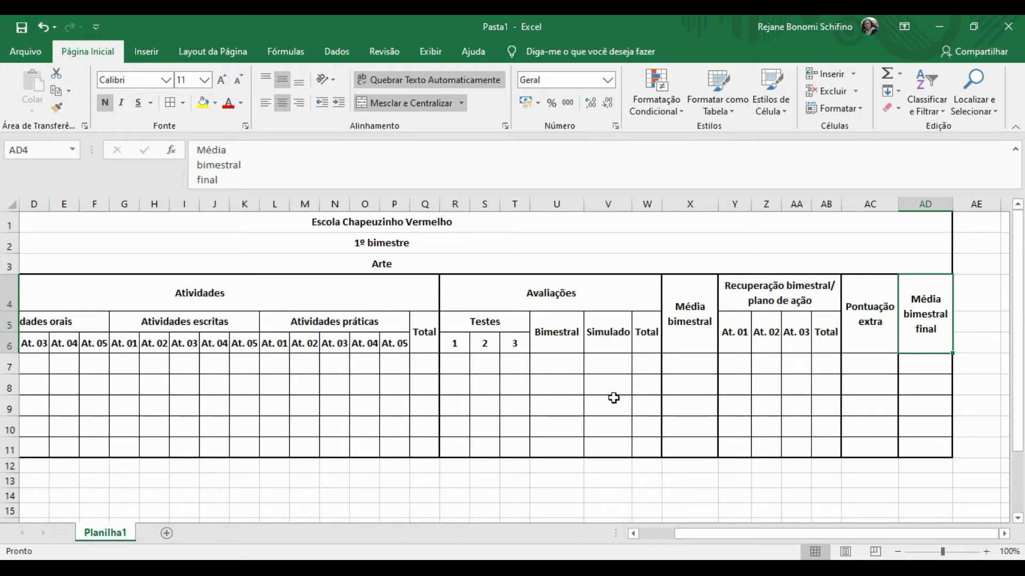
key(Left)
key(Left)
key(Left)
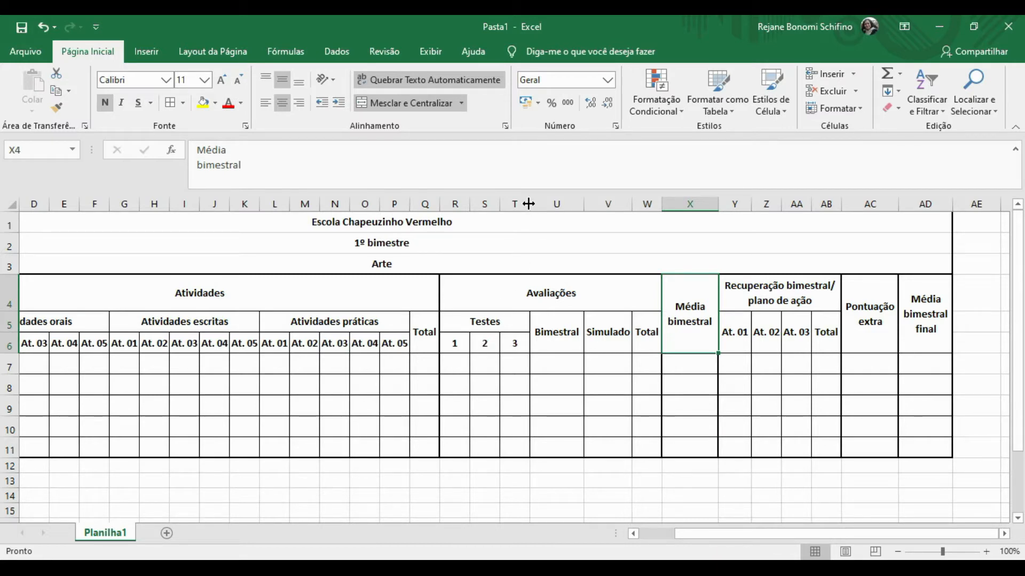
Drag columns T and U (Testes and Bimestral) to zero width to hide them.
drag(528, 203, 439, 208)
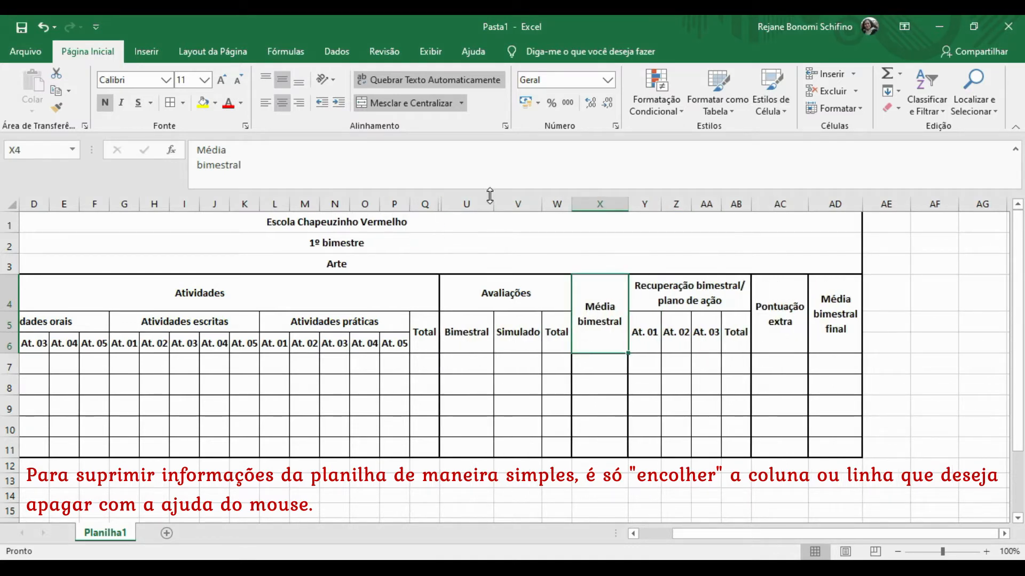
drag(495, 209, 440, 209)
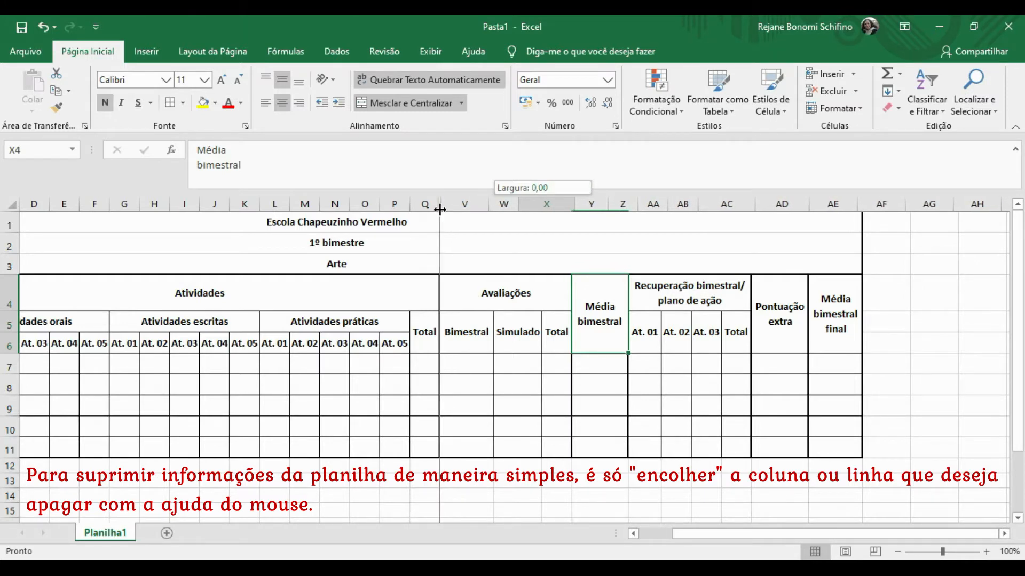
drag(440, 210, 440, 210)
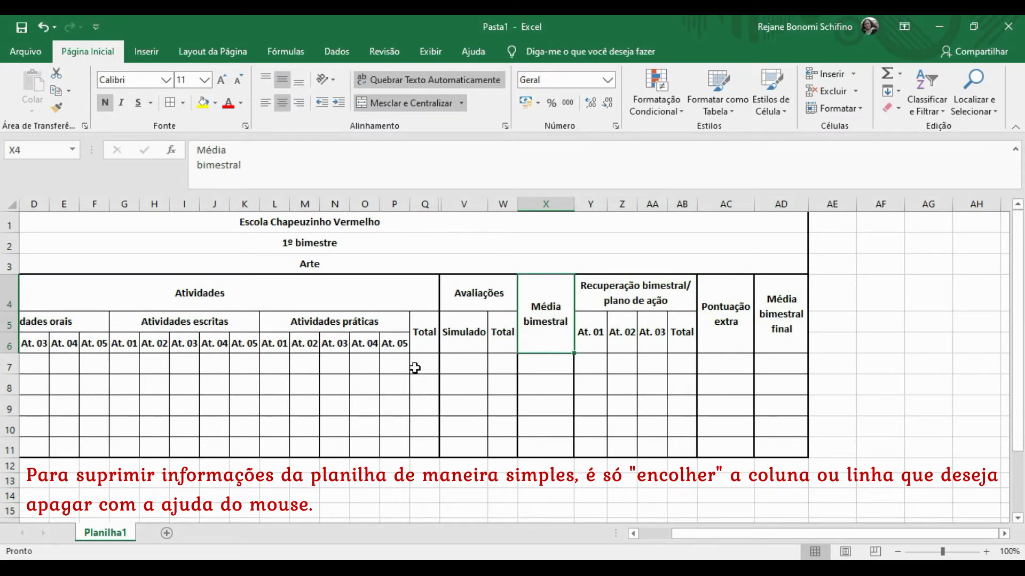
click(431, 363)
key(Left)
key(Left)
key(Left)
key(Left)
key(Left)
key(Left)
key(Left)
key(Left)
key(Left)
key(Left)
key(Left)
key(Left)
key(Left)
key(Left)
key(Left)
key(Left)
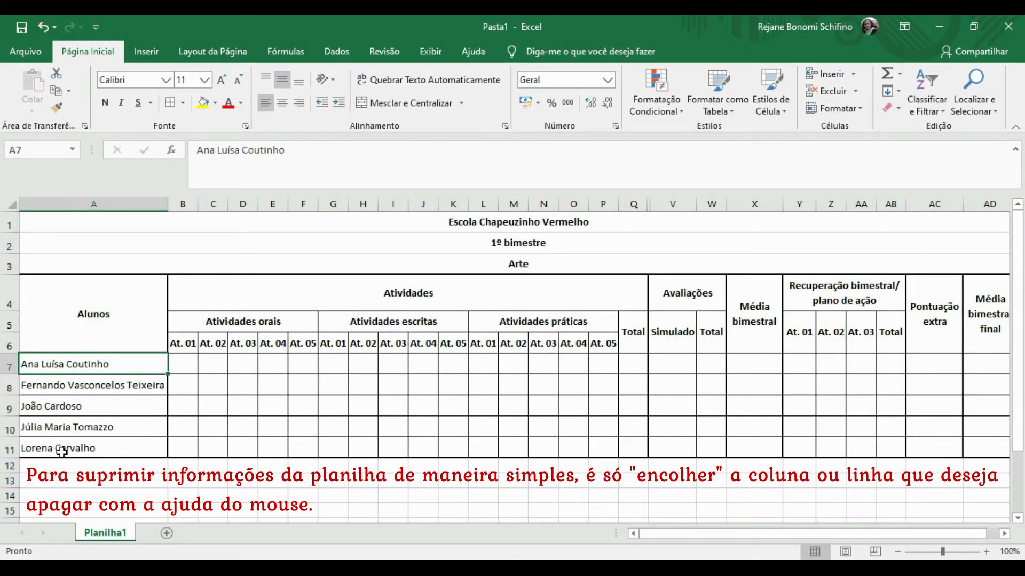
Collapse row 10 to zero height to hide the fourth student.
click(62, 428)
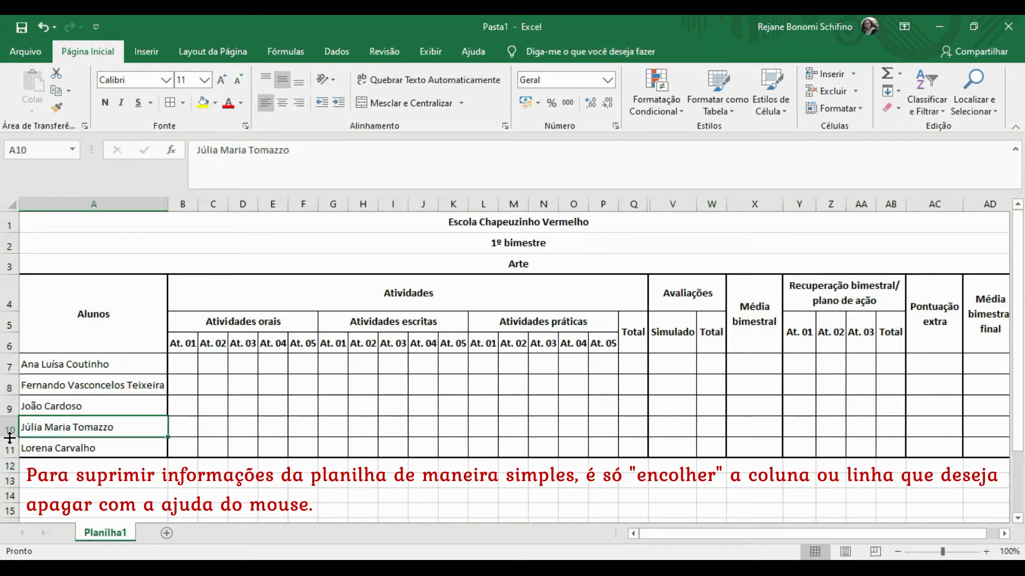
drag(10, 437, 12, 416)
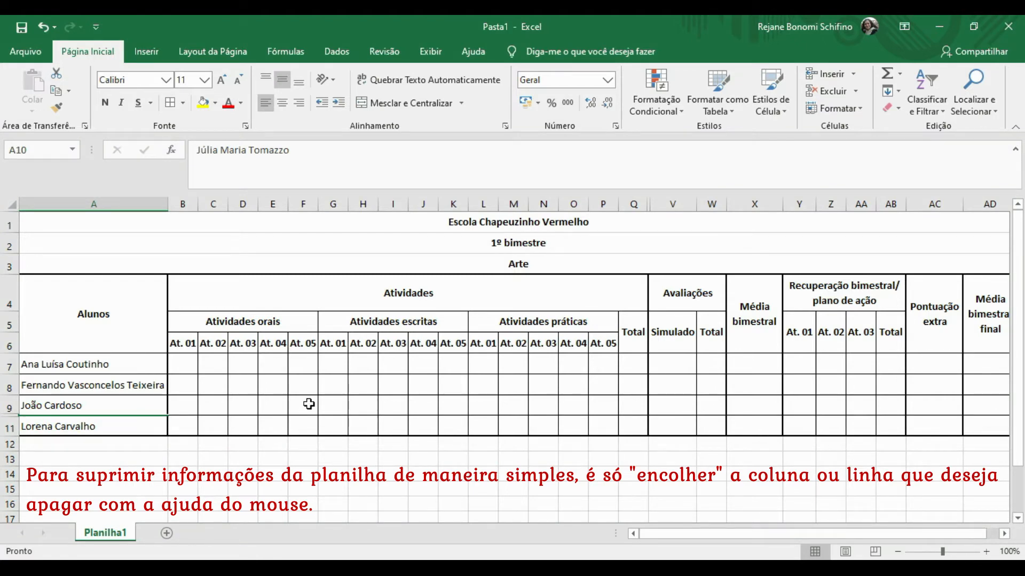
Undo three times to restore row 10 and the Testes and Bimestral columns, then select Q7.
click(41, 28)
click(42, 29)
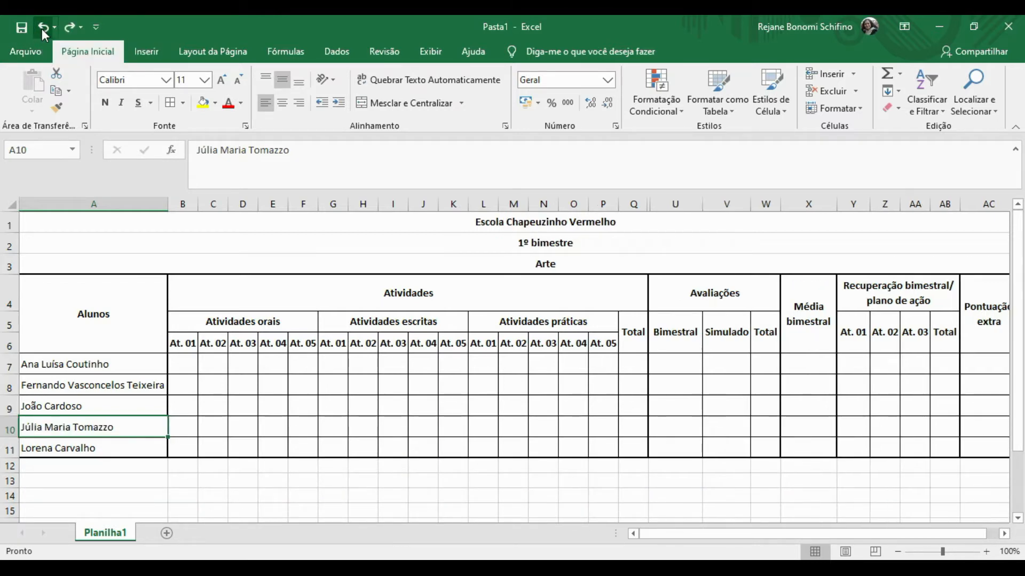
click(42, 29)
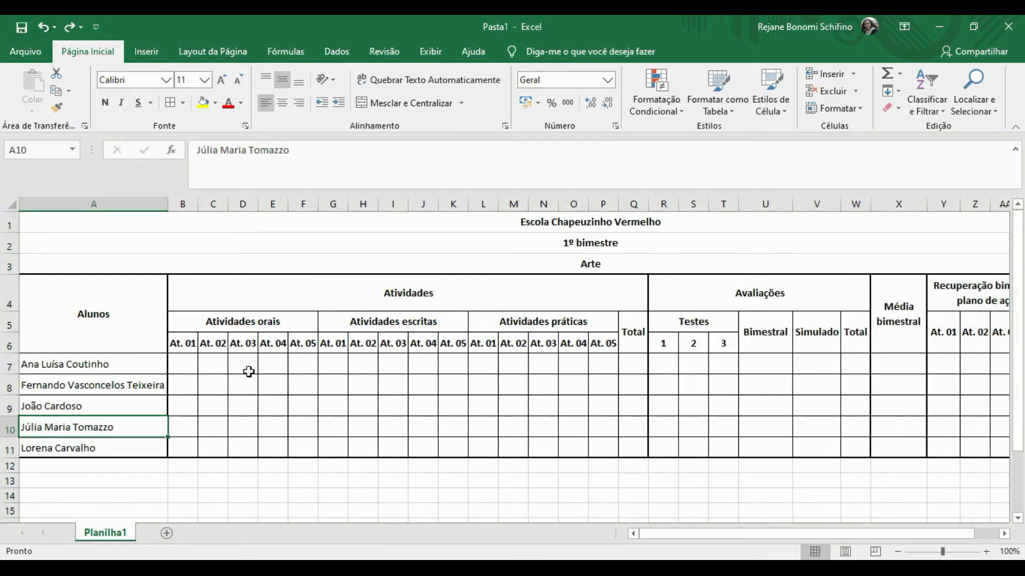
click(621, 368)
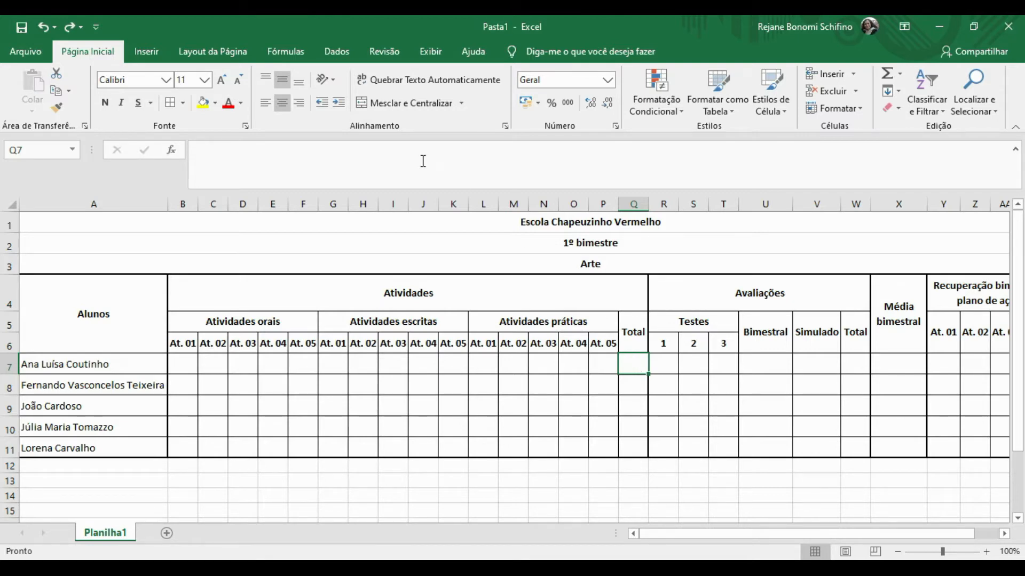
click(405, 155)
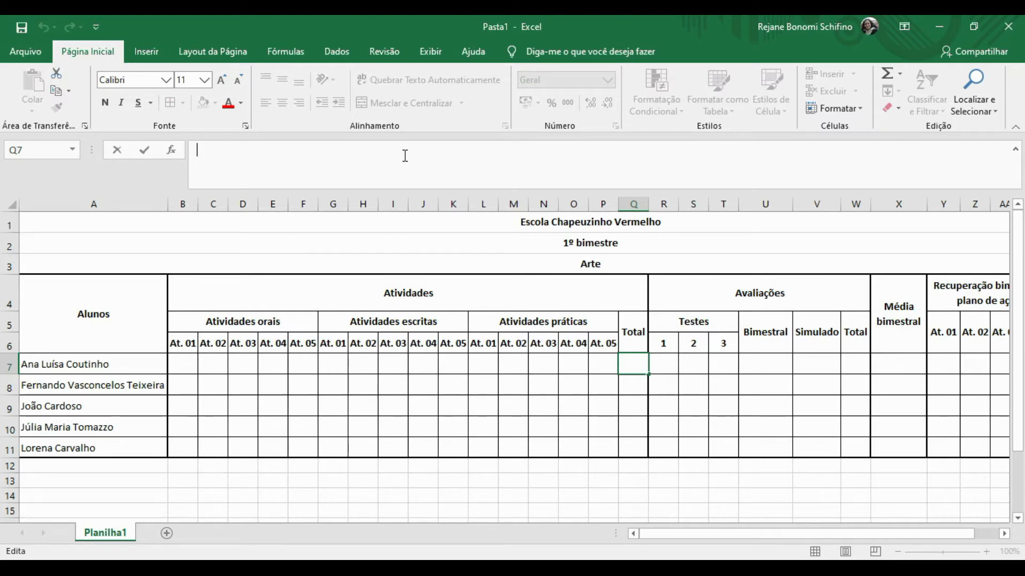
Enter =(B7+C7+…+P7) in Q7 and fill it down to Q11.
text(=)
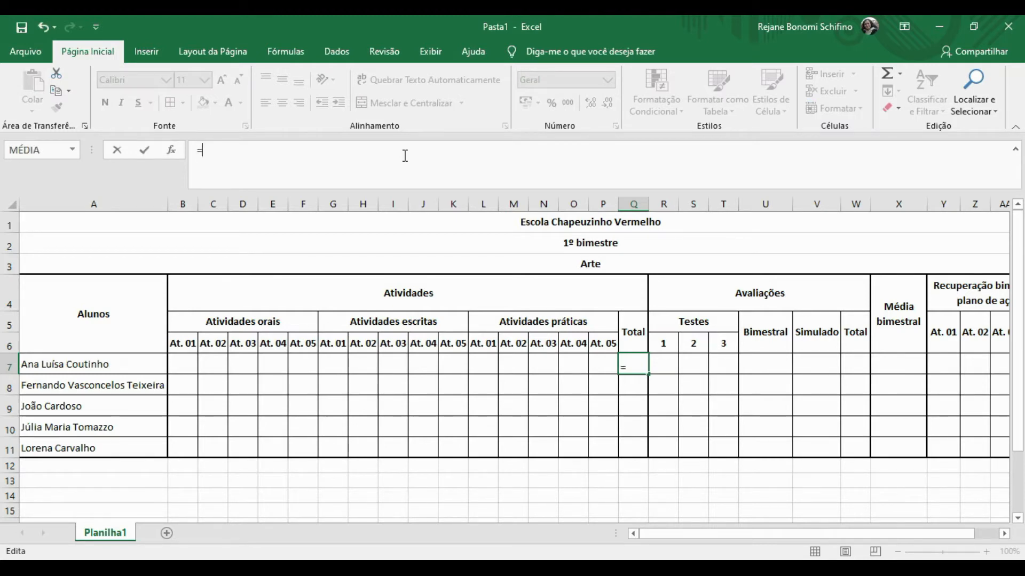
text(()
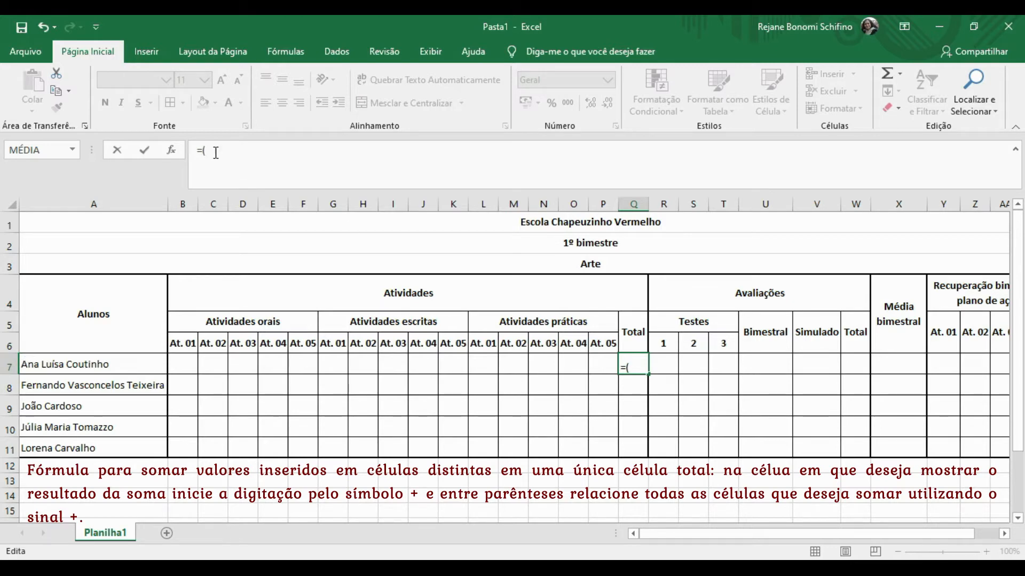
text(b7+c7)
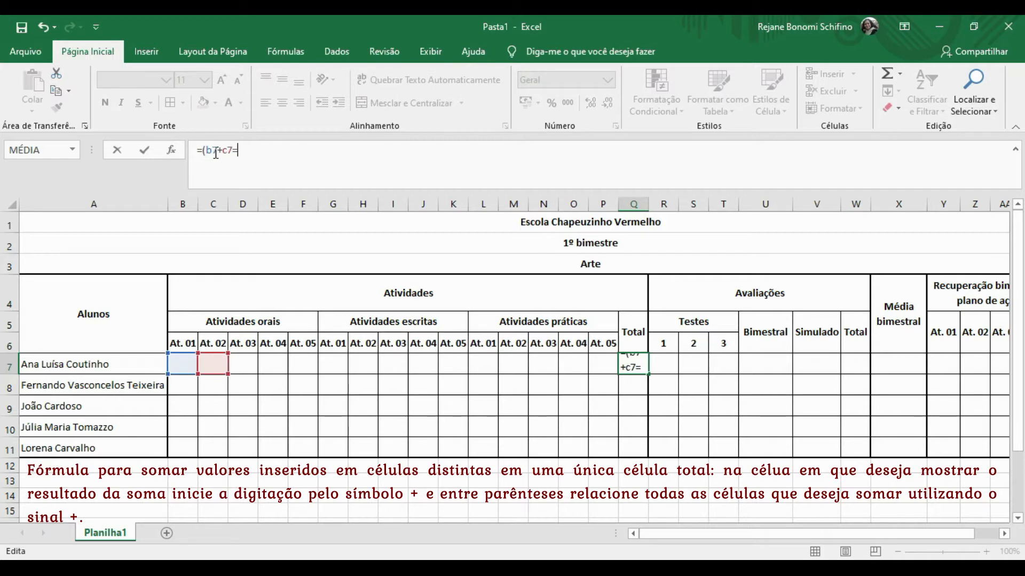
text(+d7+)
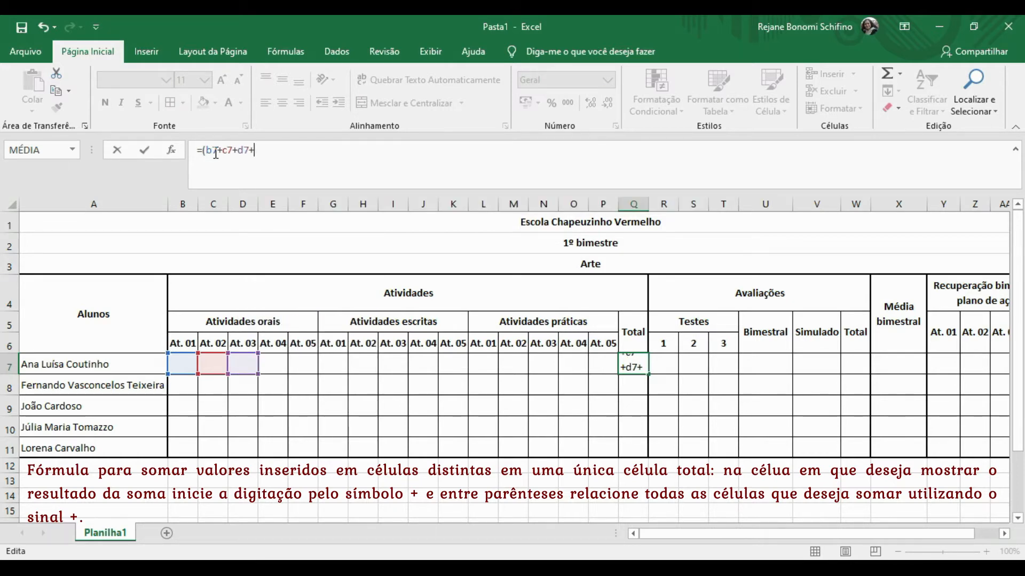
text(e)
text(7+)
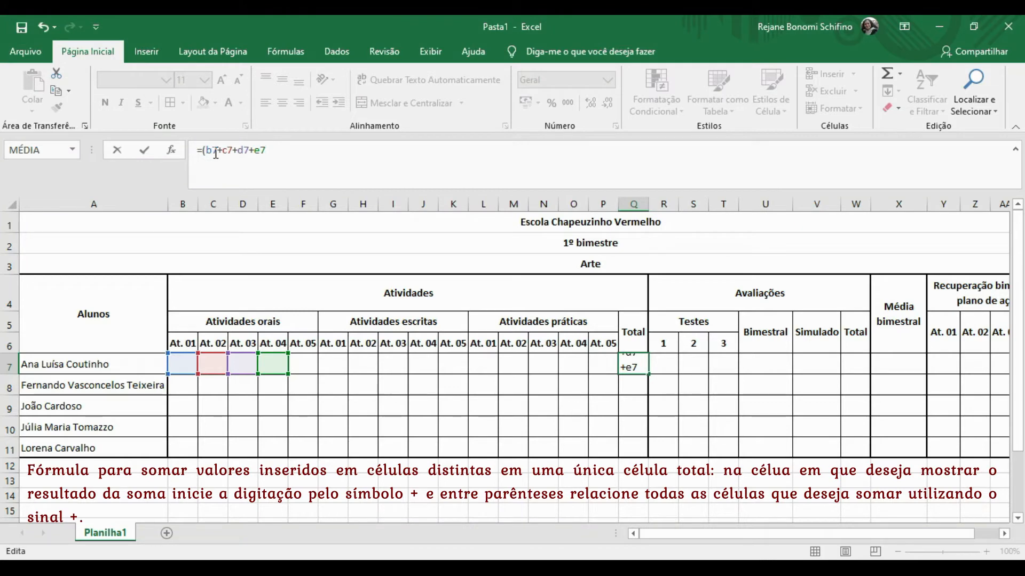
text(f7+g7+h7+i7+j7+k7+l7+m7+n7+o7+p7))
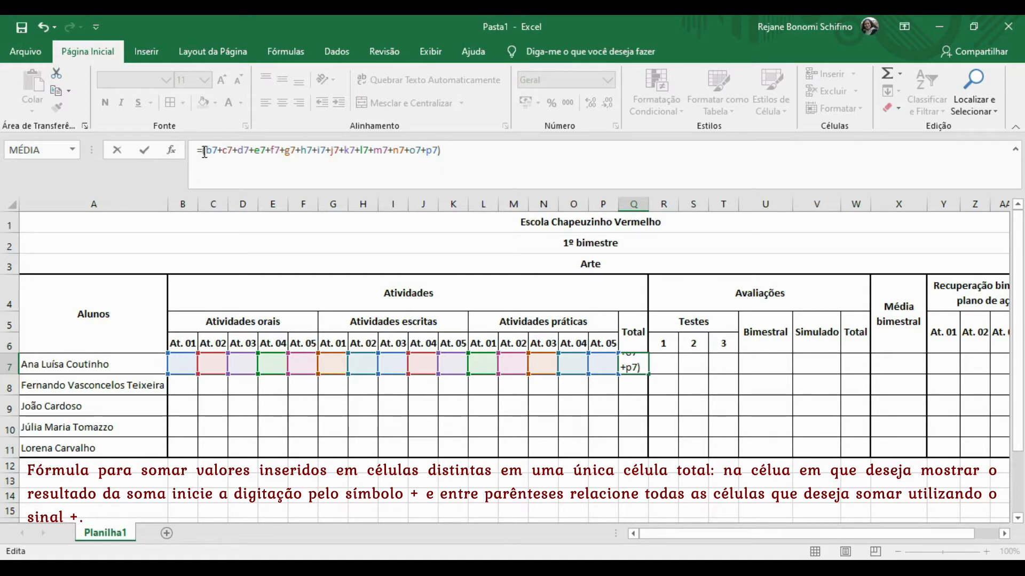
key(Return)
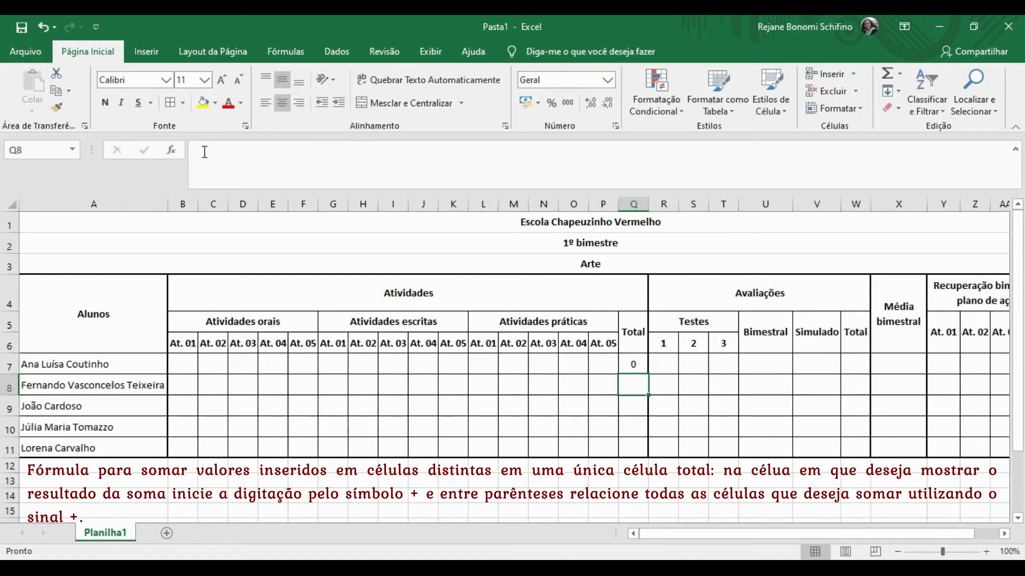
click(631, 364)
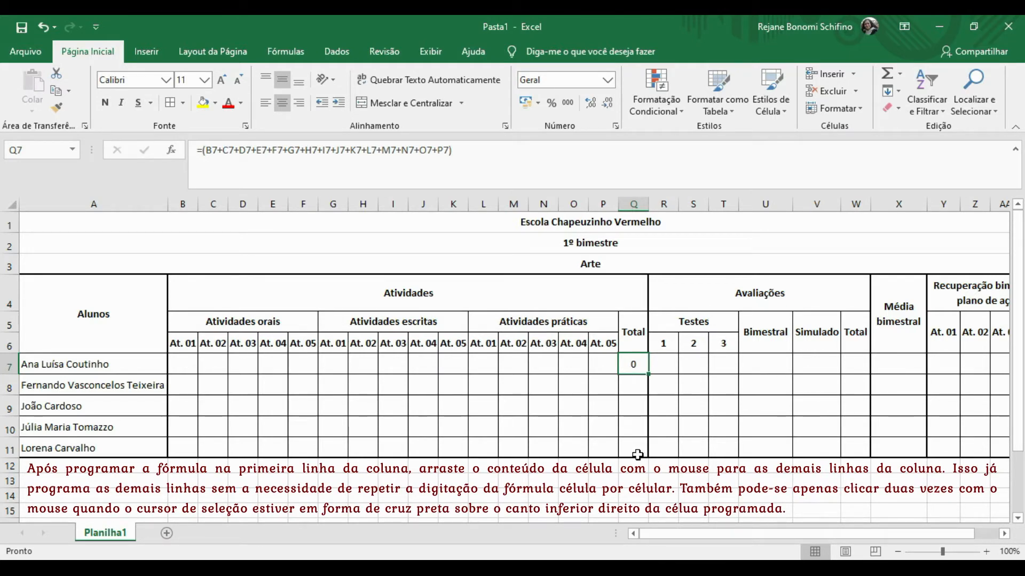
double_click(648, 375)
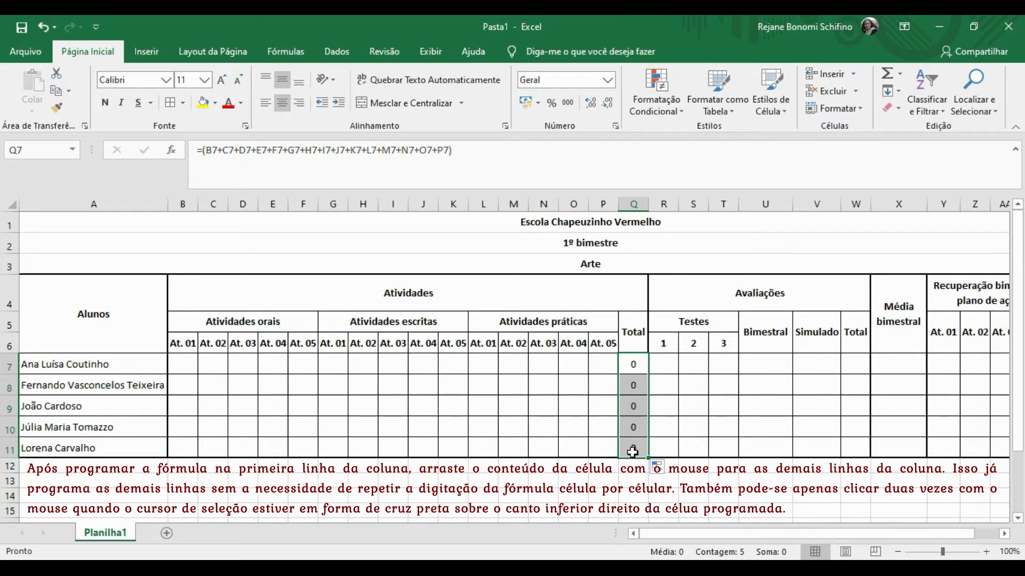
click(851, 368)
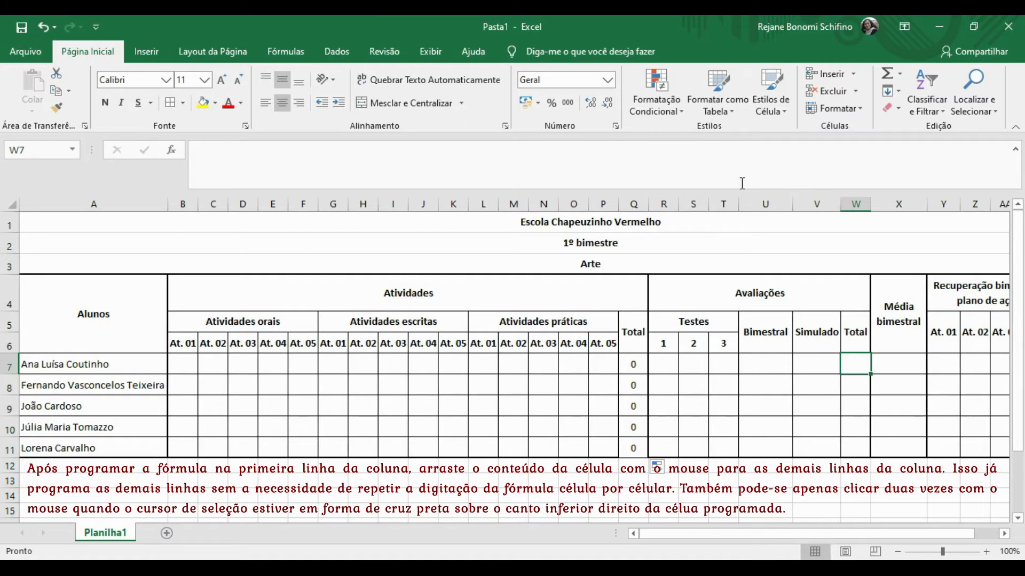
Enter =(R7+S7+T7+U7+V7) in W7 and fill it down to W11.
text(=(r7+s7+t7+u7+v7))
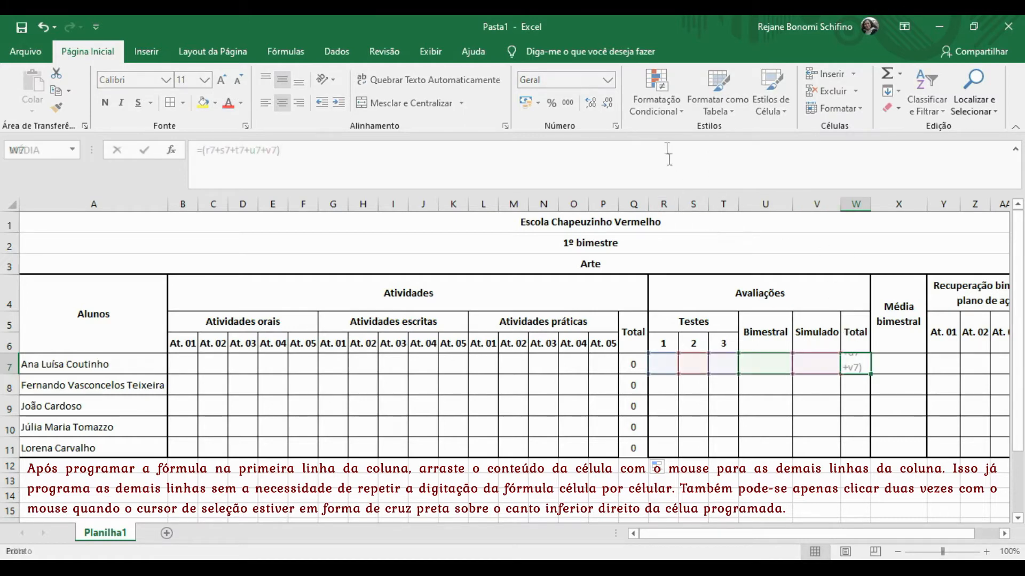
key(Return)
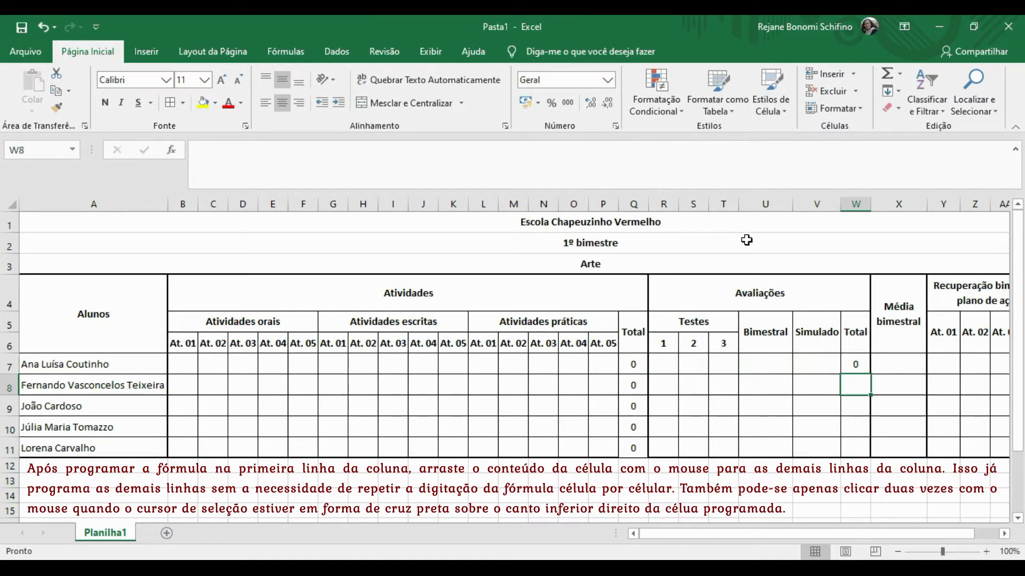
click(857, 355)
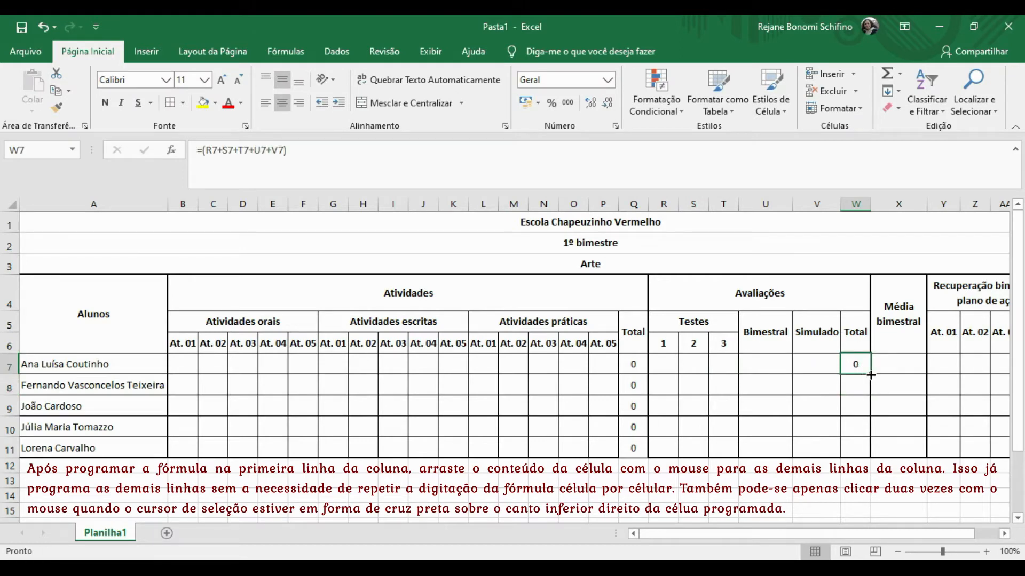
double_click(871, 376)
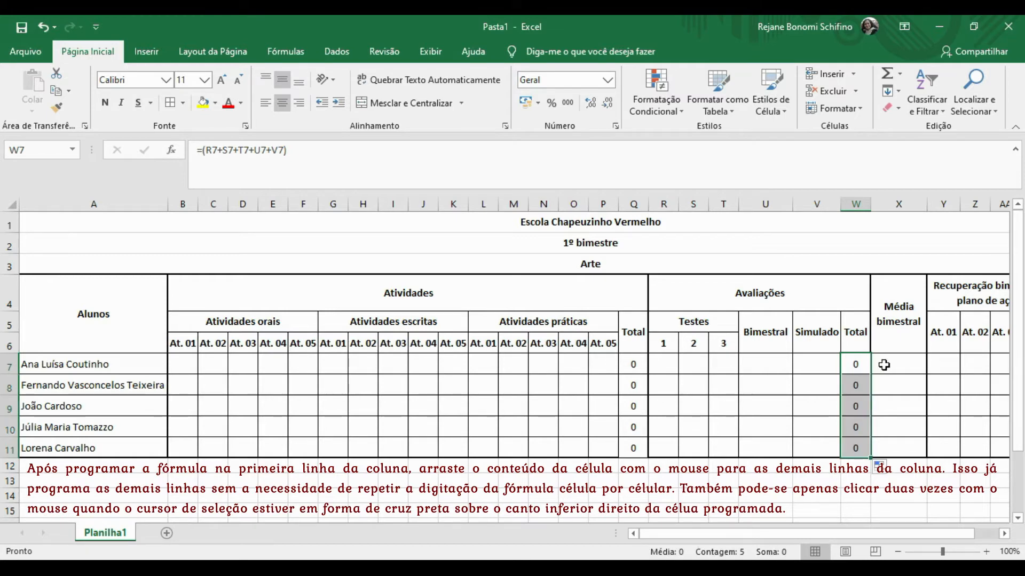
click(891, 365)
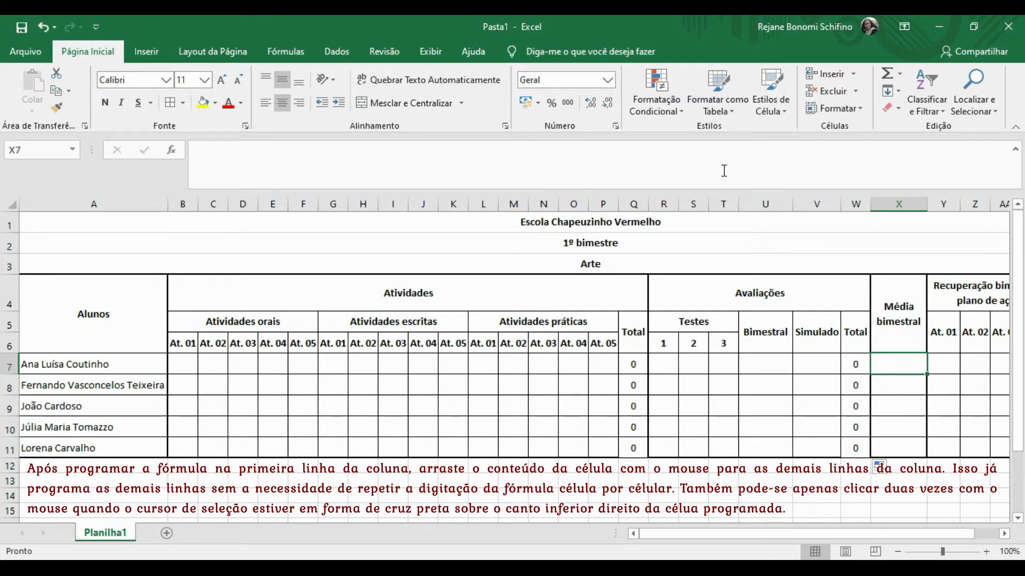
Enter =(Q7+W7) in X7 and fill it down to X11.
click(715, 152)
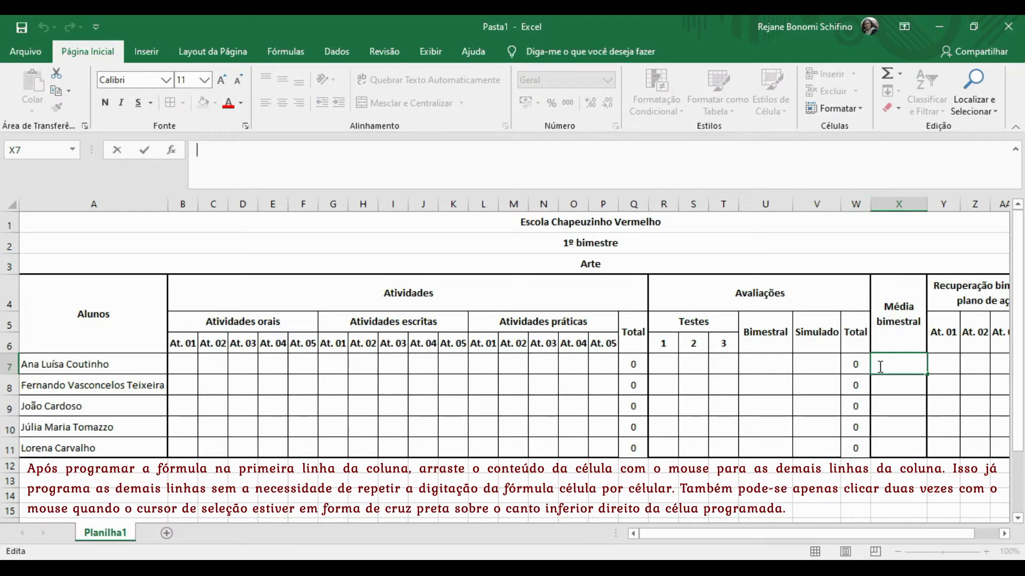
text(=(Q7+W7))
key(Return)
click(899, 360)
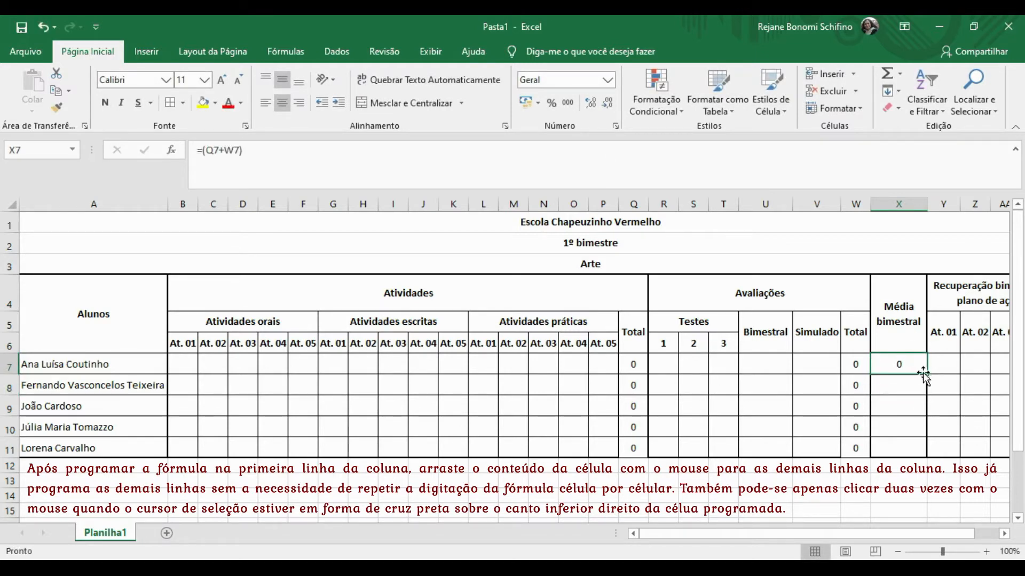
double_click(929, 376)
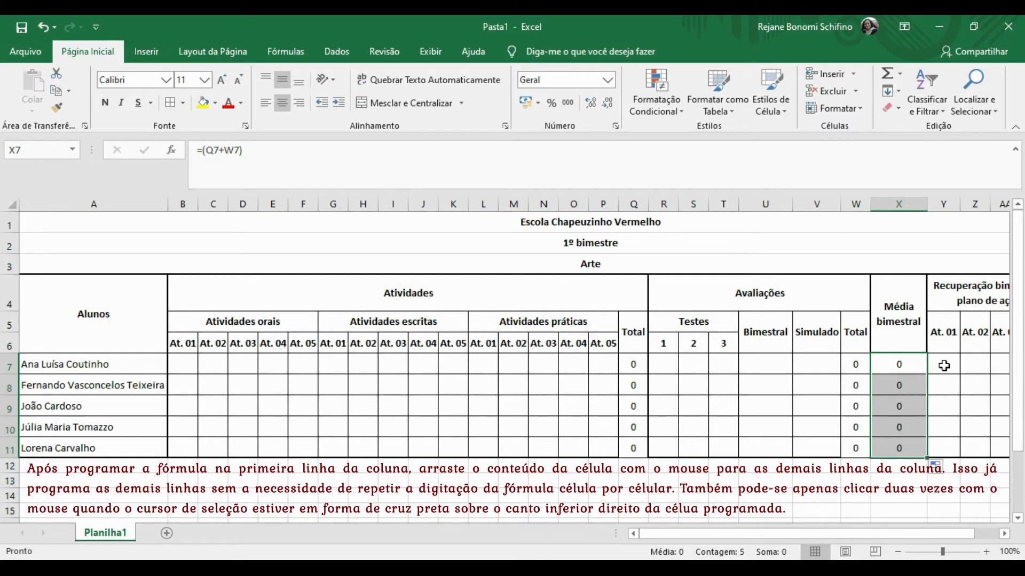
click(944, 365)
key(Right)
key(Right)
key(Right)
key(Right)
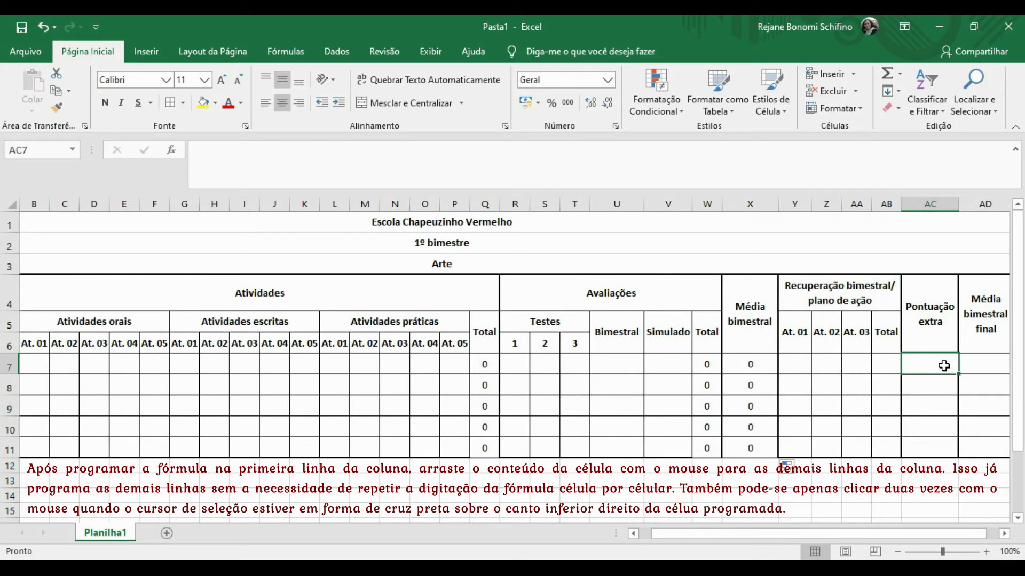
Enter =(Y7+Z7+AA7) in recovery Total AB7 and fill it down to AB11.
key(Right)
key(Right)
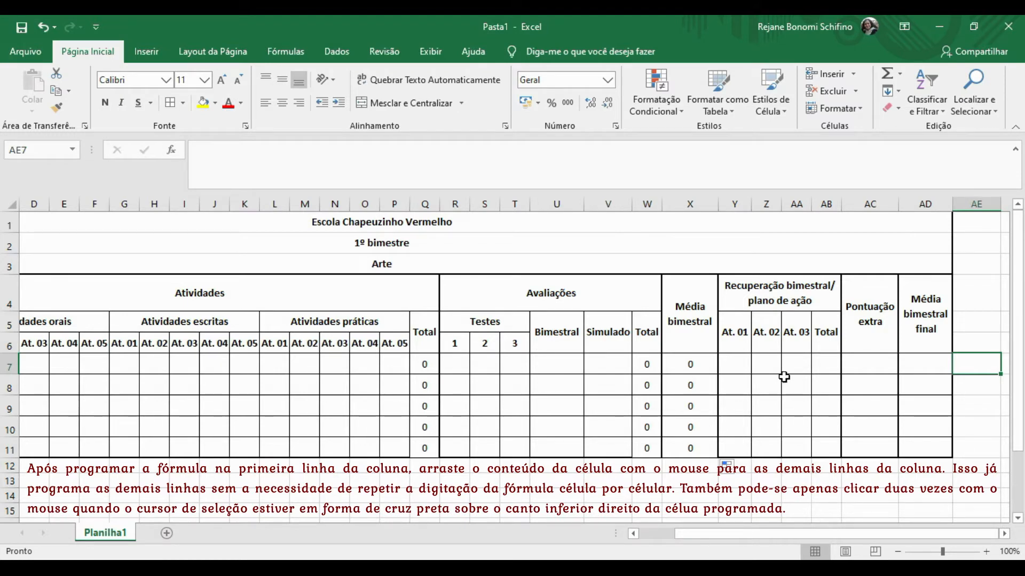
click(823, 365)
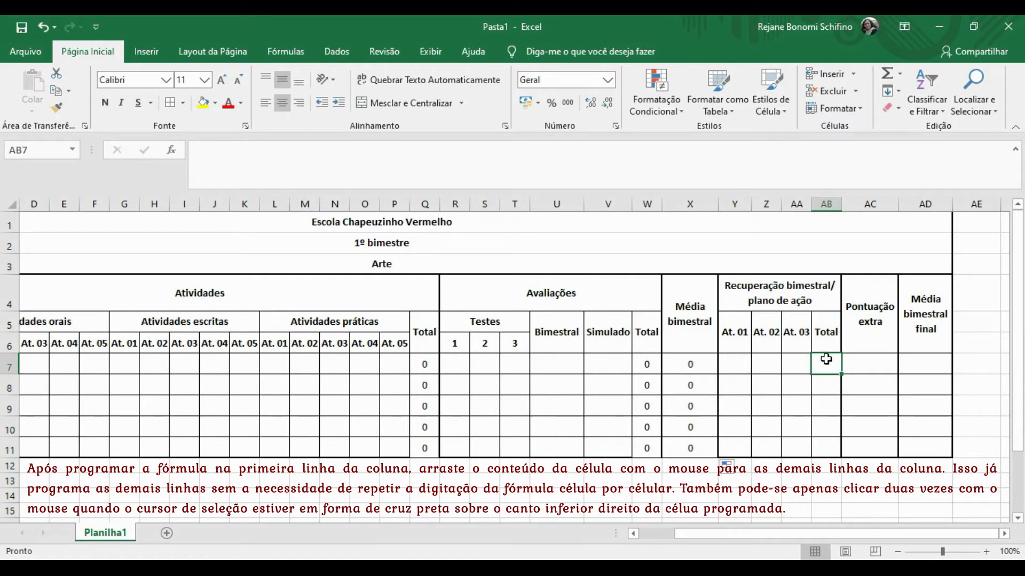
click(538, 296)
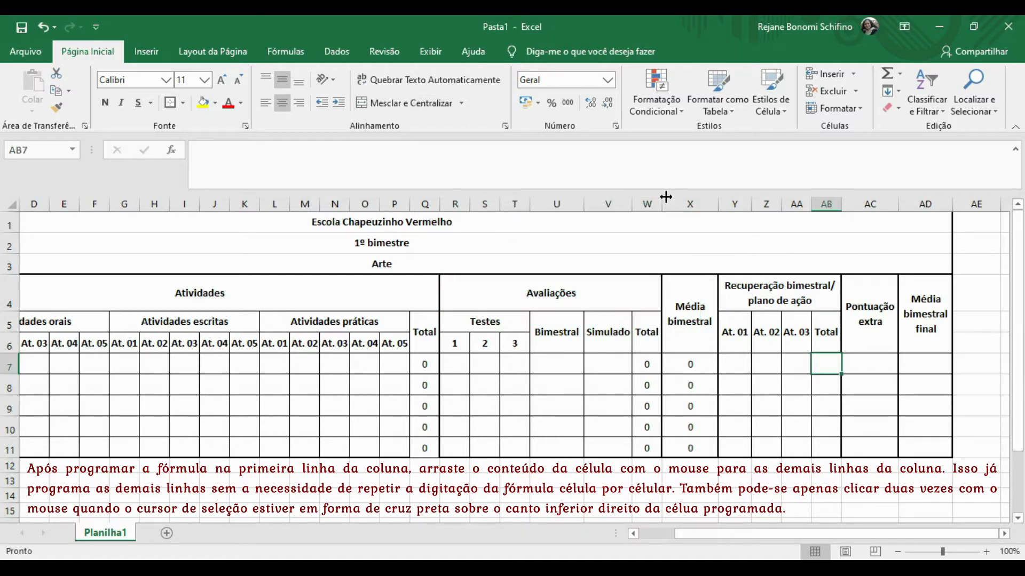
click(325, 154)
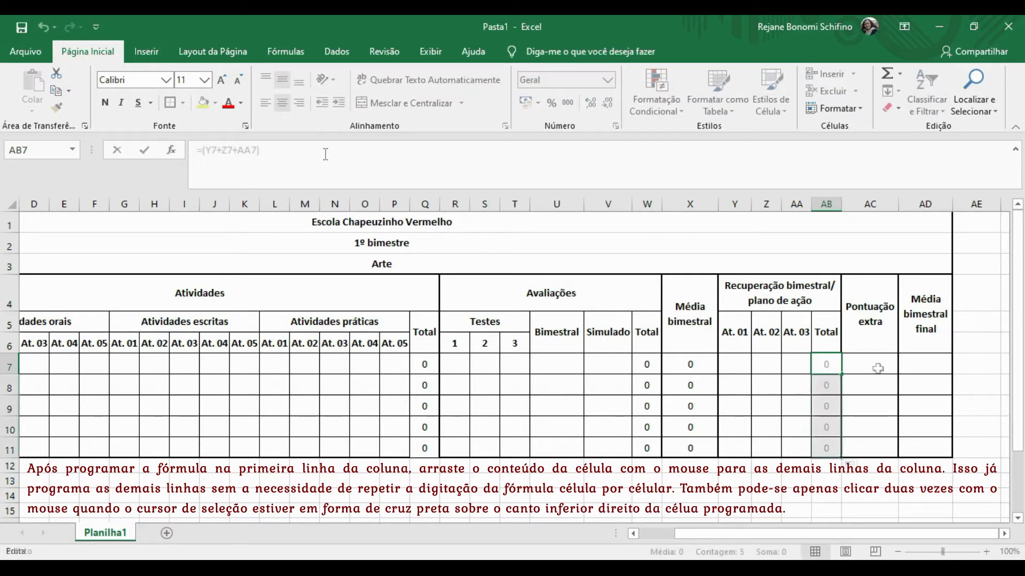
click(878, 368)
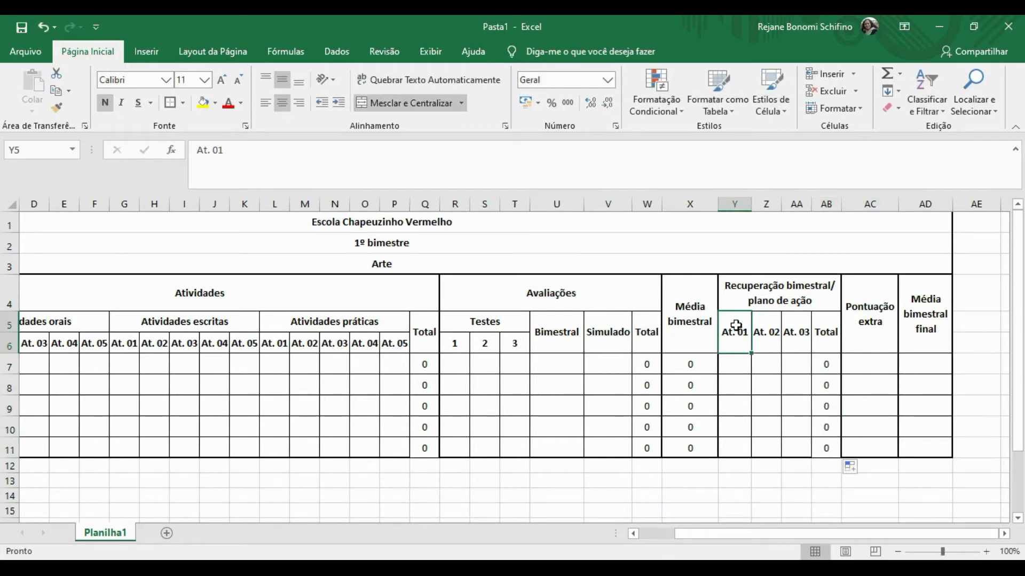
click(927, 361)
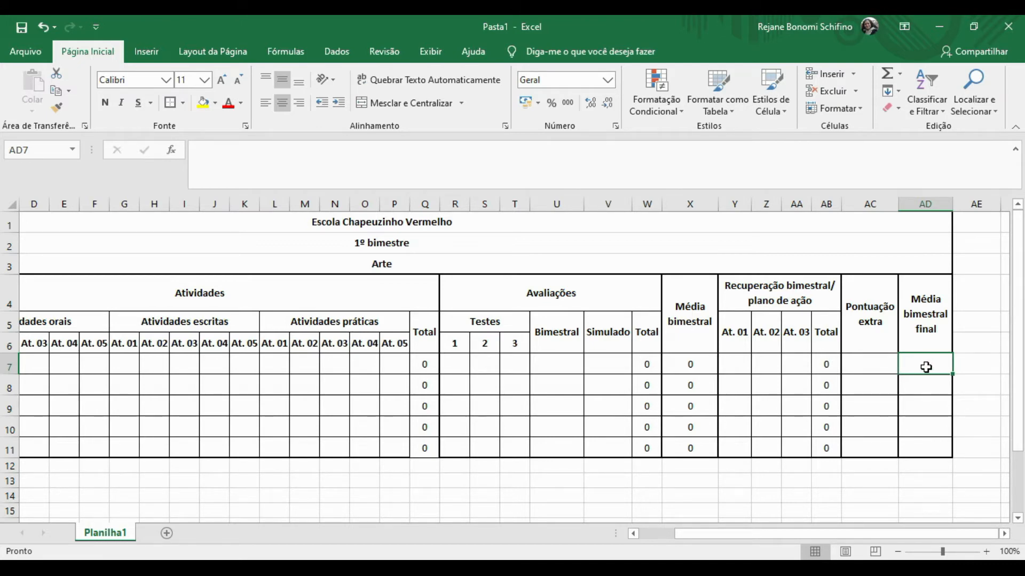
Enter =(X7+AC7) in AD7, dropping a stray AB7 term, and fill it to AD11.
click(687, 155)
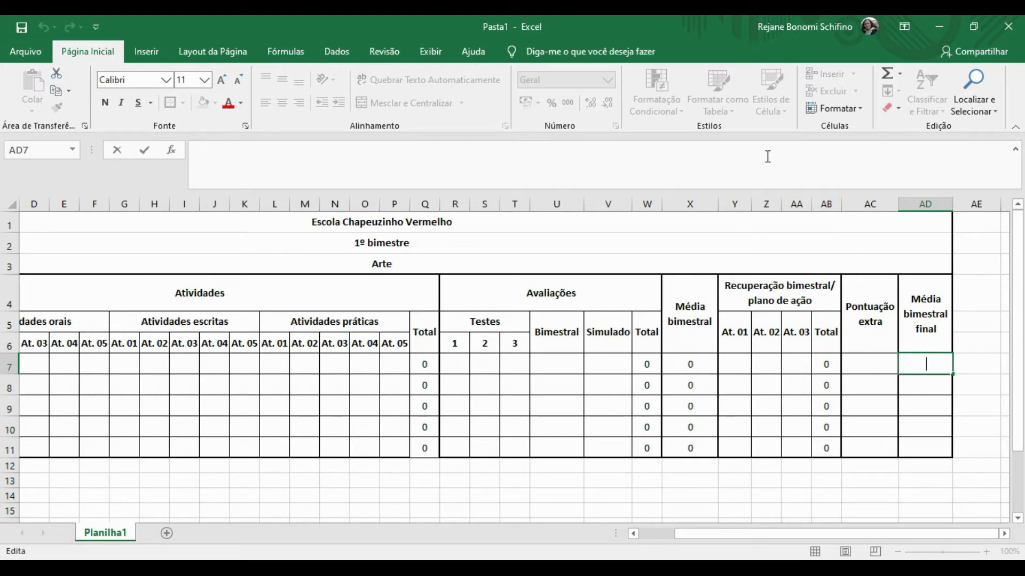
text(=()
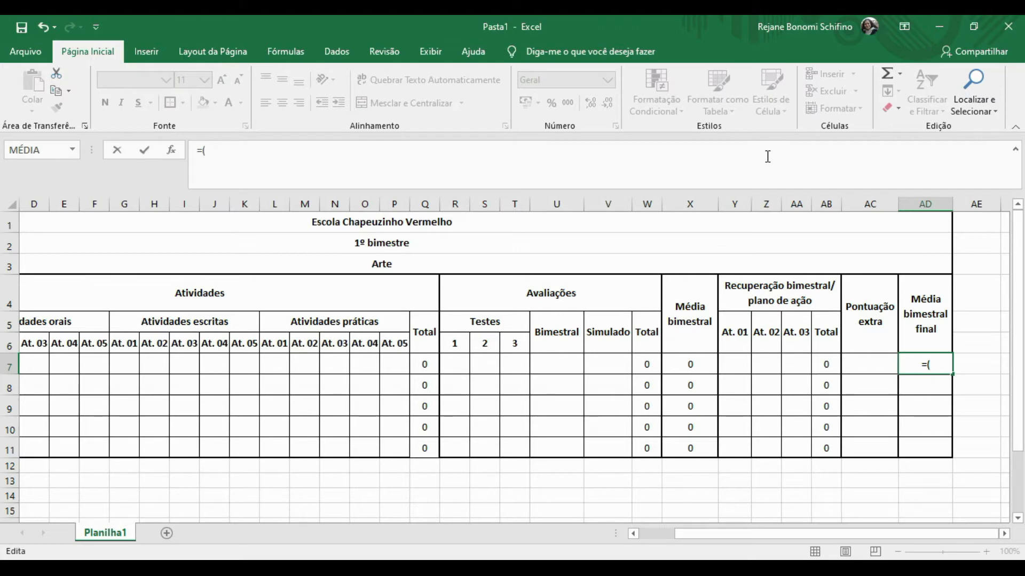
text(x7)
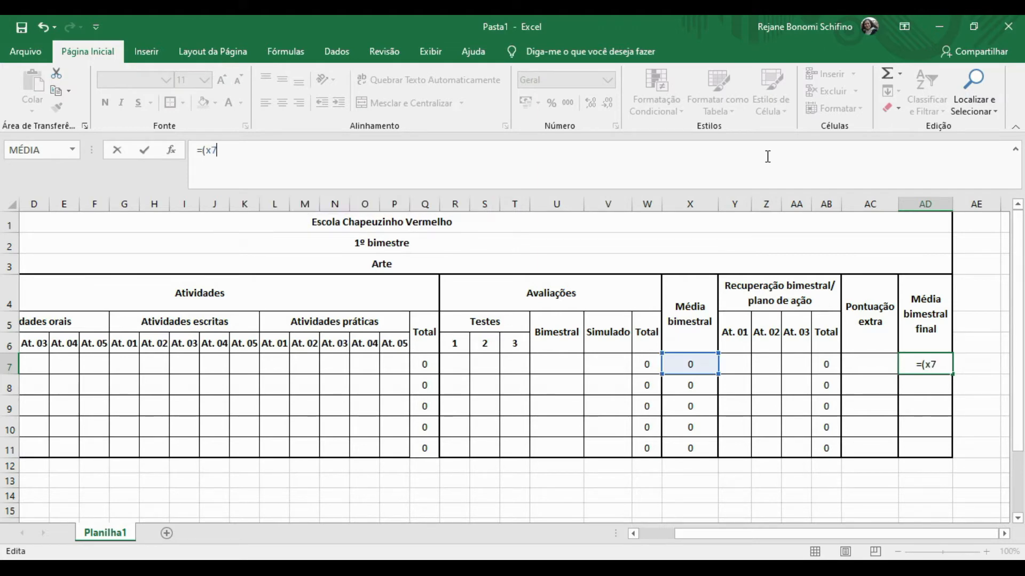
text(+)
text(ab7+)
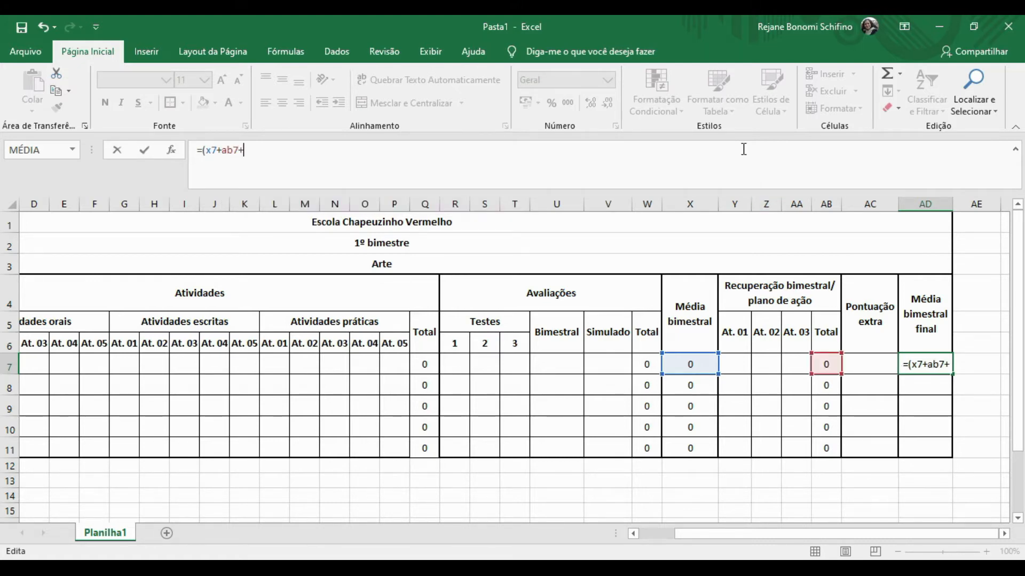
text(ac7))
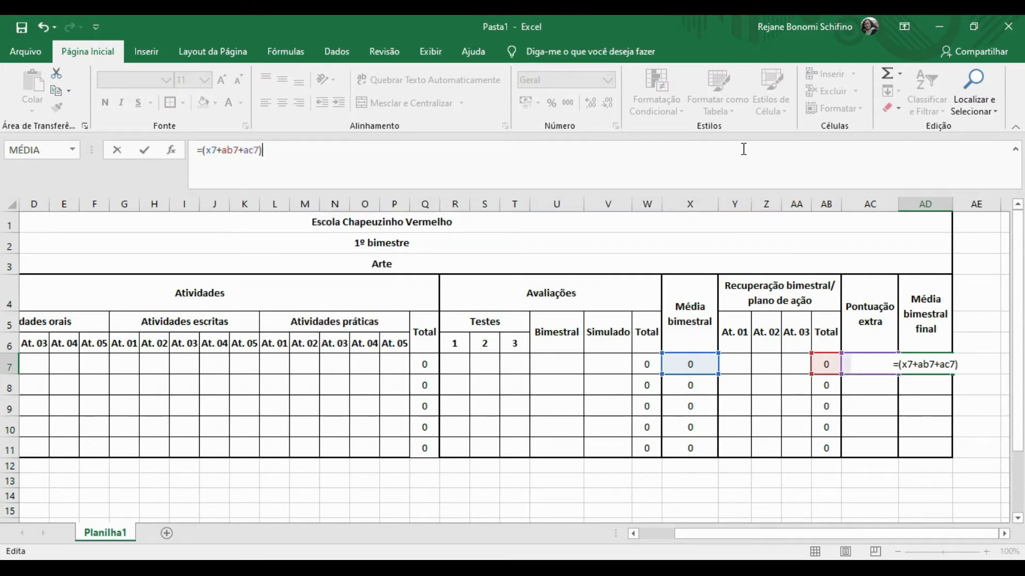
key(Return)
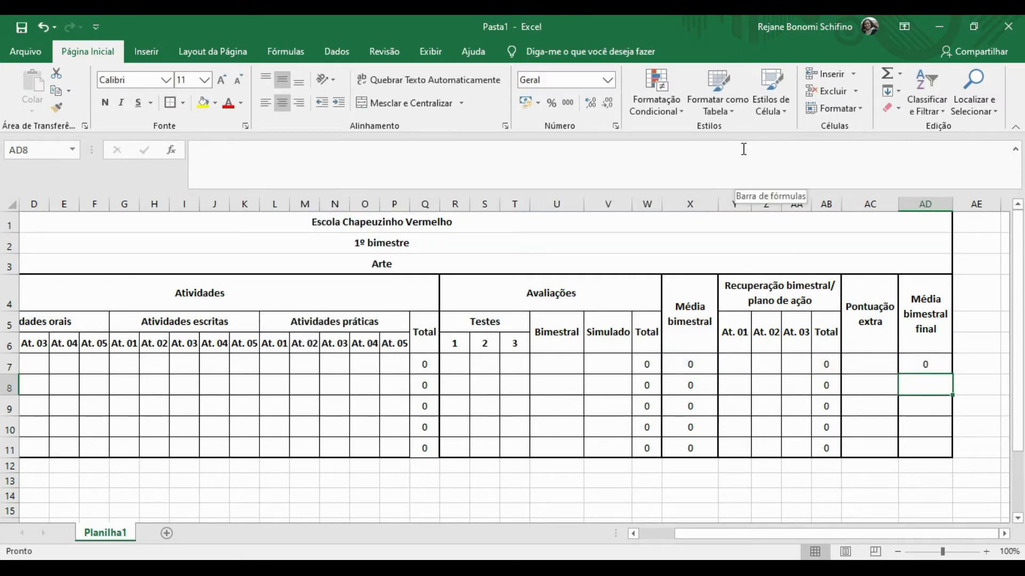
click(917, 363)
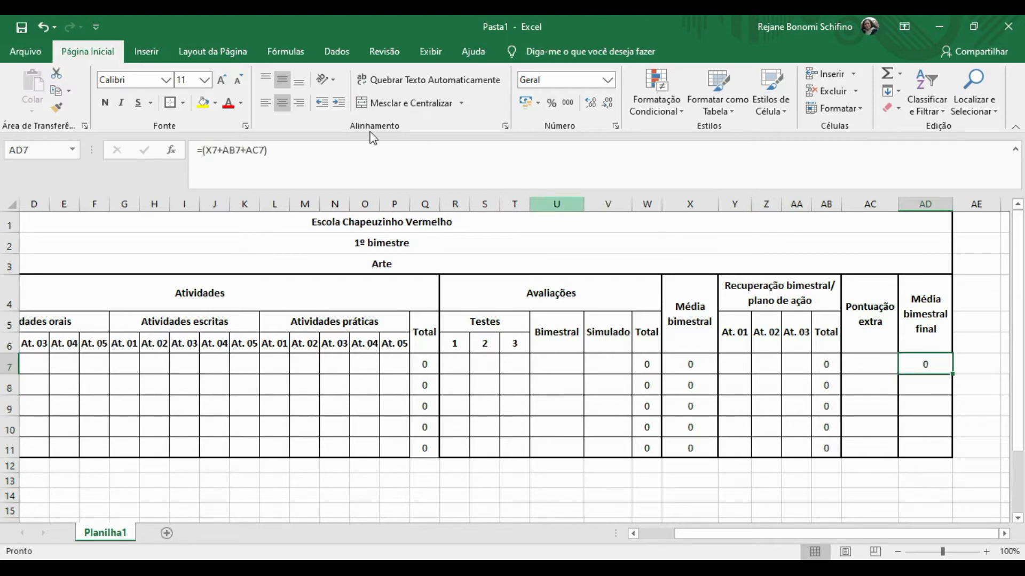
click(244, 150)
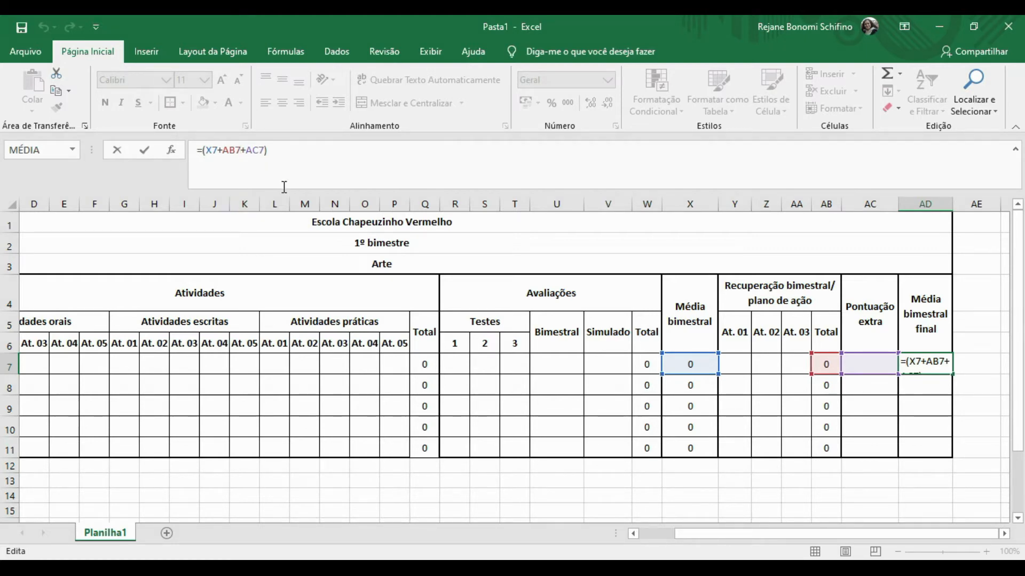
key(BackSpace)
key(BackSpace)
key(BackSpace)
key(BackSpace)
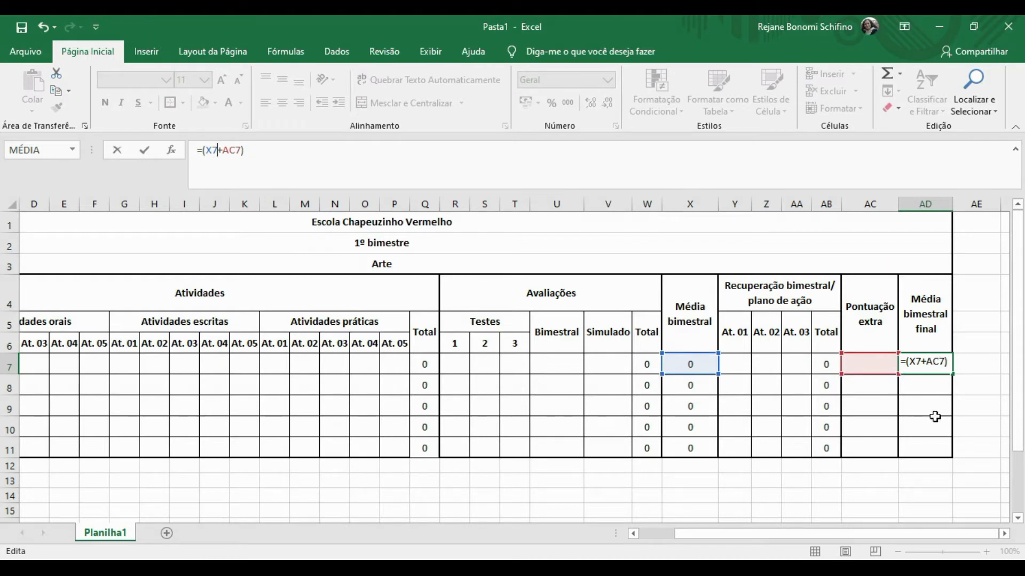
key(Return)
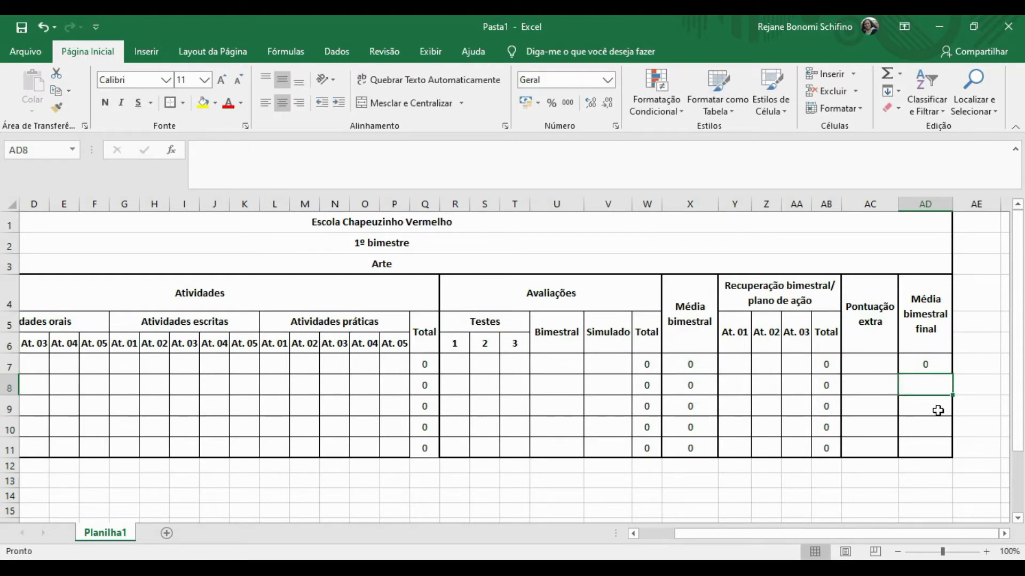
click(929, 368)
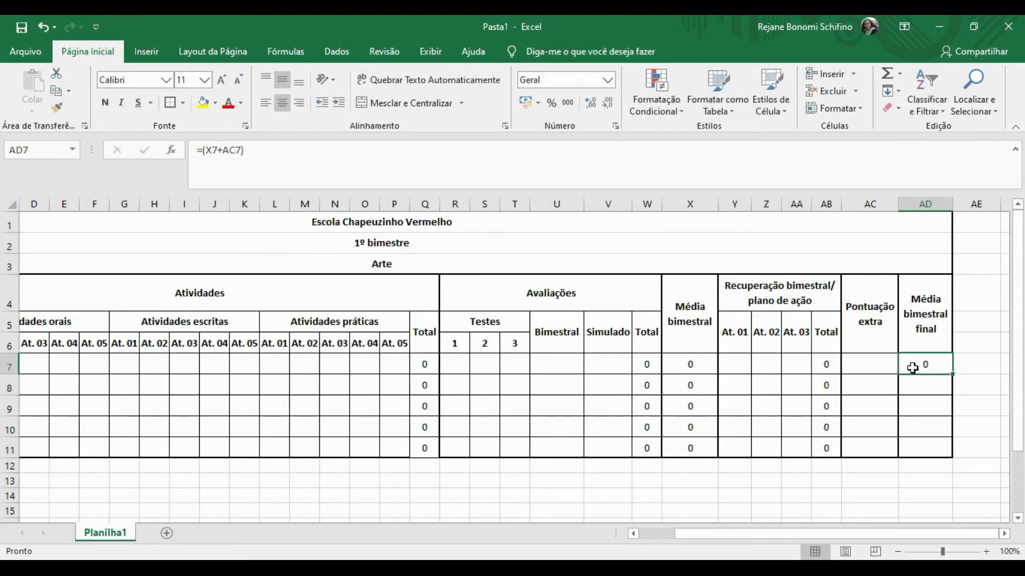
double_click(954, 376)
Add borders around the Média bimestral final column AD4:AD11.
click(915, 451)
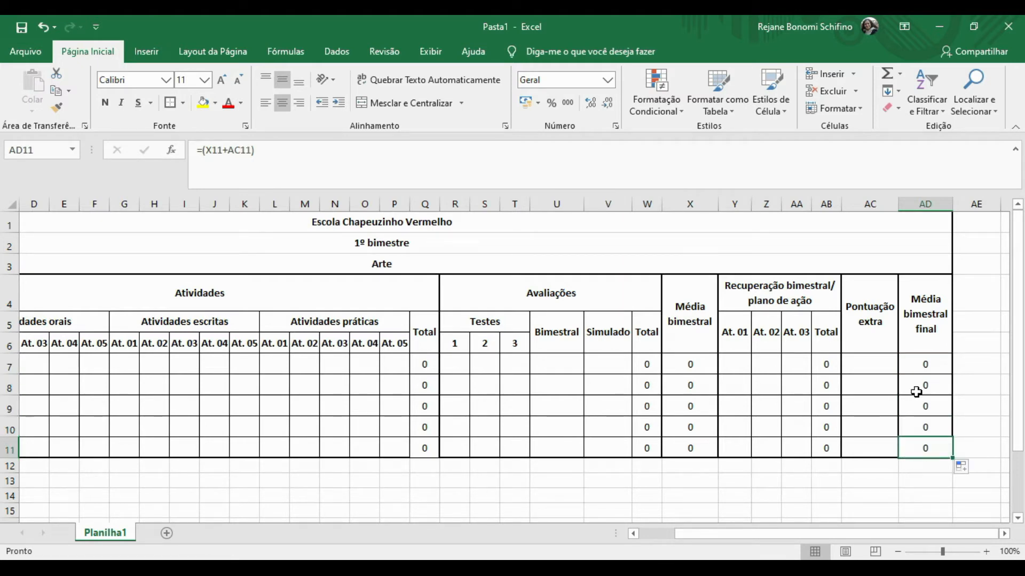
click(920, 303)
drag(921, 302, 926, 451)
click(169, 103)
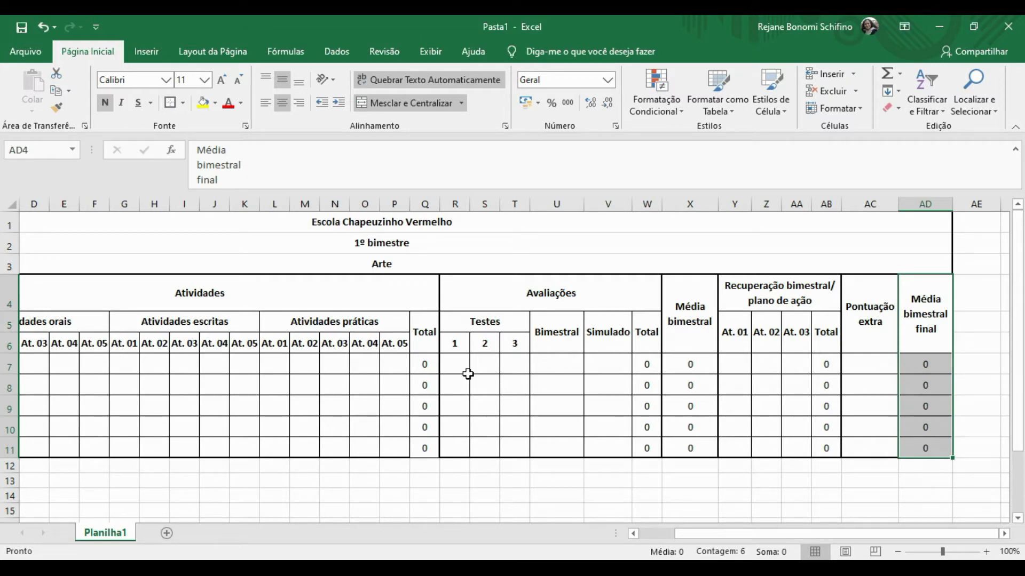
Format B7:AD11 as Número with one decimal place.
click(400, 373)
key(Left)
key(Left)
key(Left)
key(Left)
key(Left)
key(Left)
key(Left)
key(Left)
key(Left)
key(Left)
key(Left)
key(Left)
key(Left)
key(Left)
key(Left)
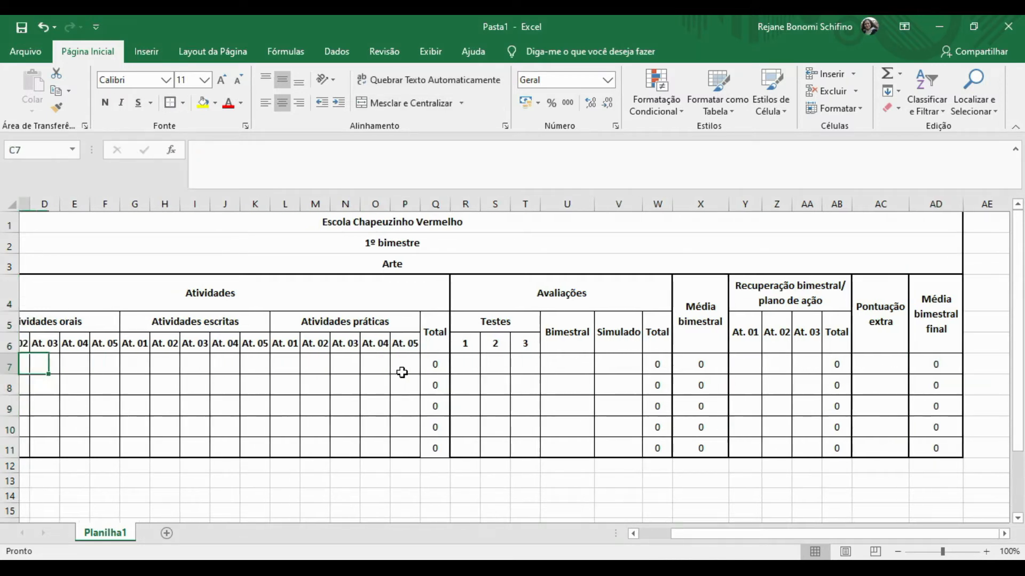
key(Right)
key(shift+Right)
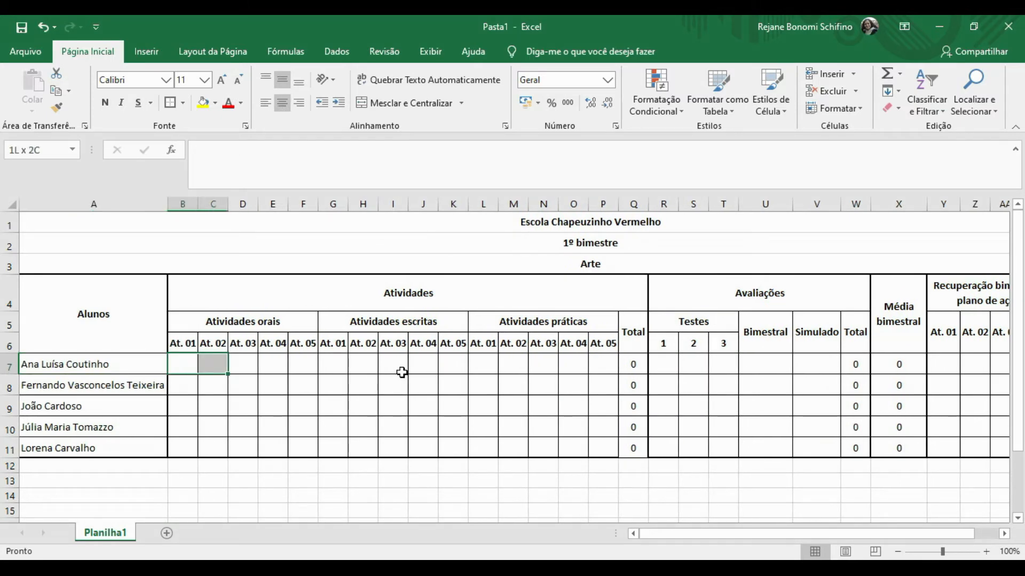
key(shift+Down)
key(shift+Down)
key(shift+Down)
key(shift+Right)
key(shift+Down)
key(shift+Right)
key(shift+Right)
key(shift+Right)
key(shift+Right)
key(shift+Right)
key(shift+Right)
key(shift+Right)
key(shift+Right)
key(shift+Right)
key(shift+Right)
key(shift+Right)
key(shift+Right)
key(shift+Right)
key(shift+Right)
key(shift+Right)
key(shift+Right)
key(shift+Right)
key(shift+Right)
key(shift+Right)
key(shift+Right)
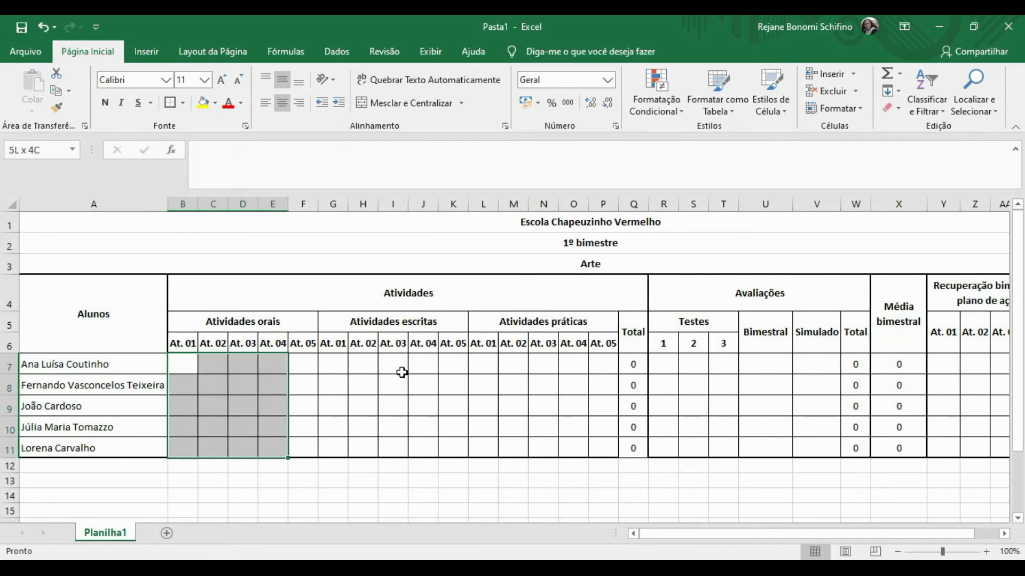
key(shift+Right)
key(shift+Right)
key(shift+Right)
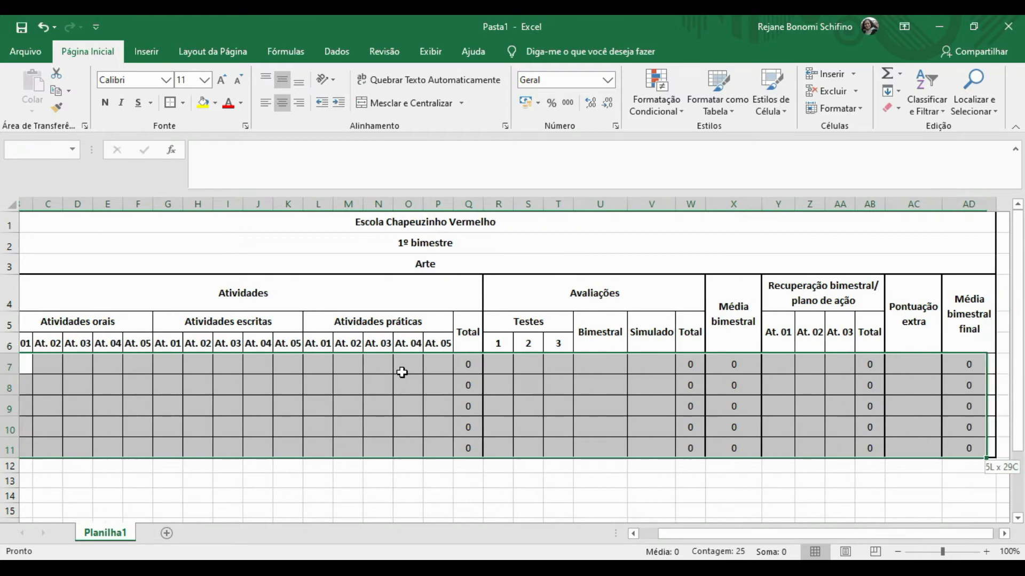
key(shift+Down)
key(shift+Up)
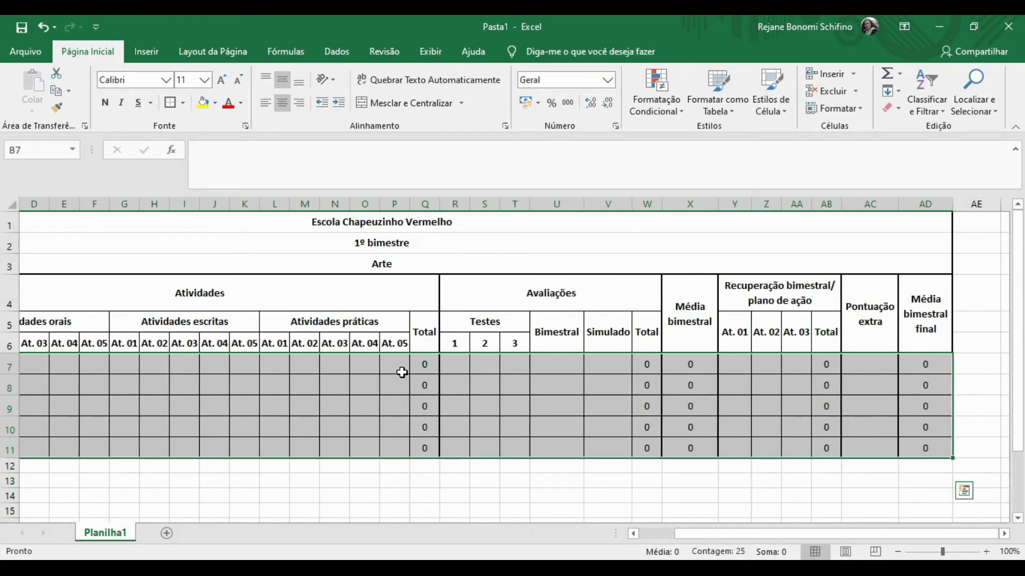
click(607, 80)
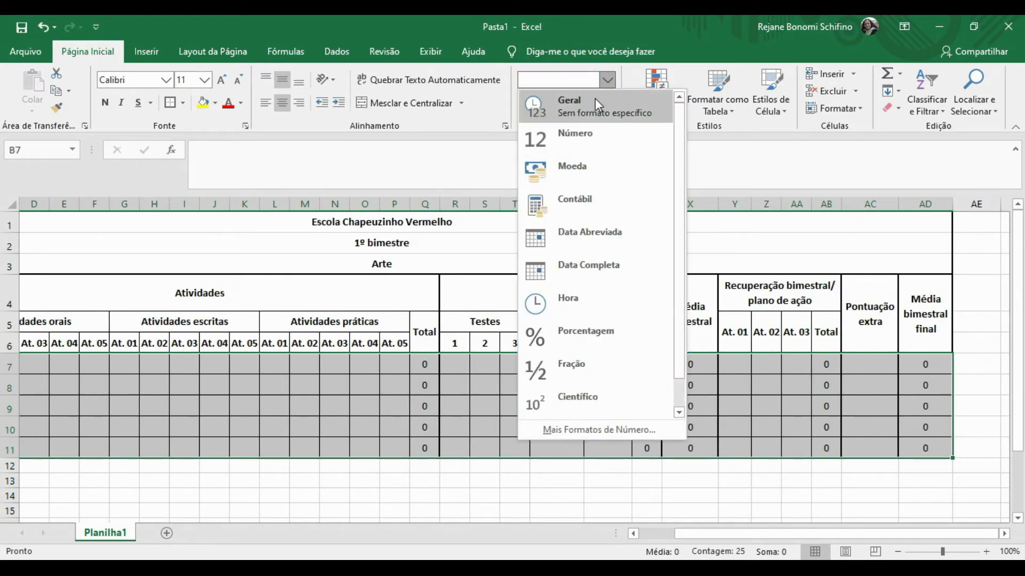
click(568, 133)
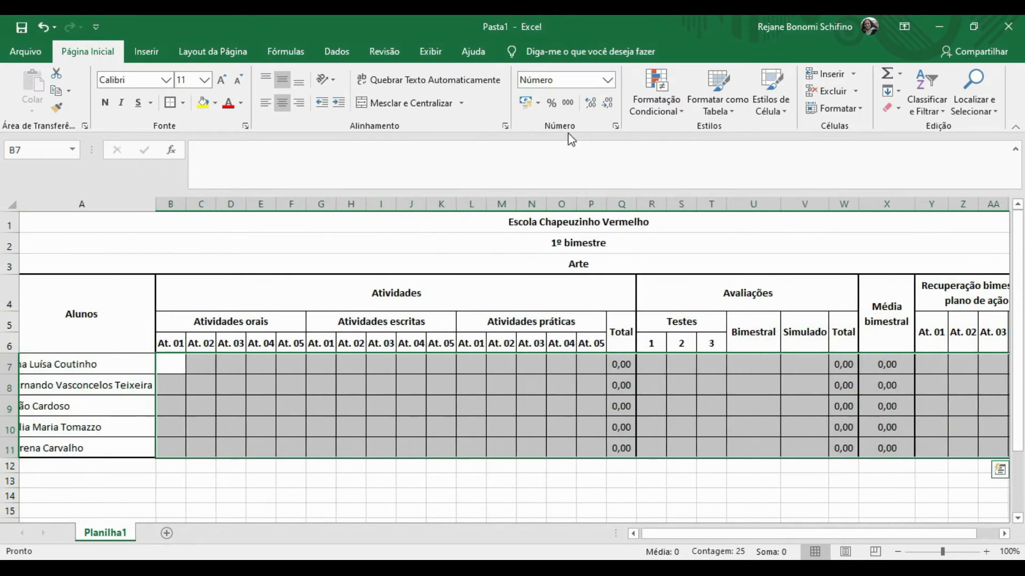
click(606, 110)
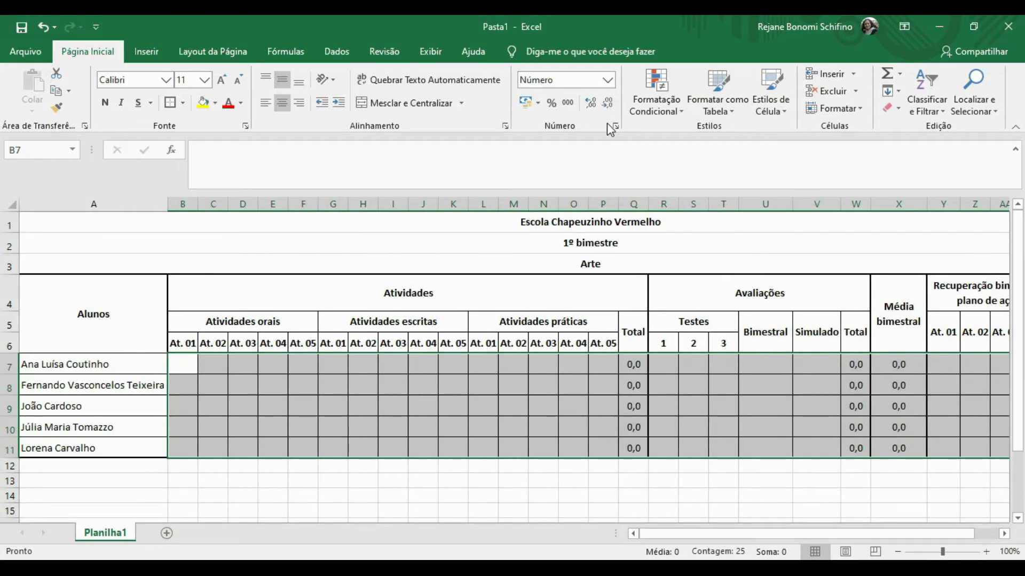
click(549, 365)
drag(274, 298, 273, 441)
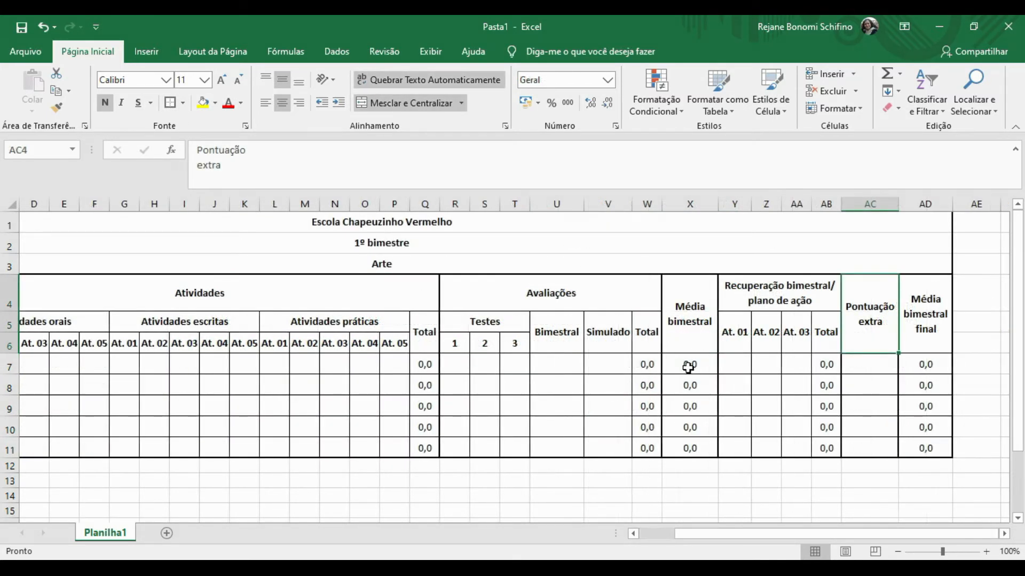
Select the Média bimestral cells X7:X11 and bring up the Formatação Condicional menu.
click(689, 367)
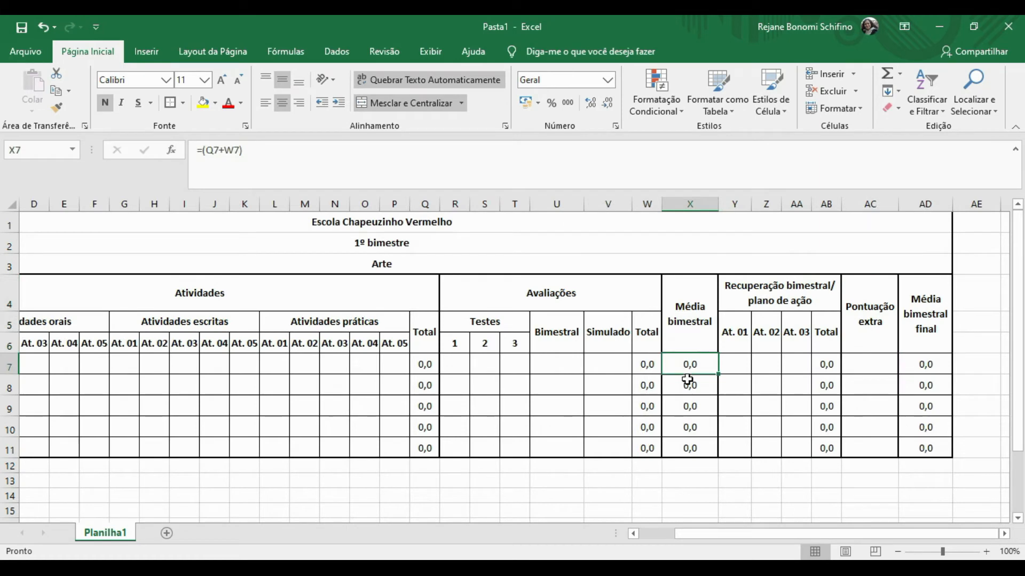
drag(687, 379, 688, 451)
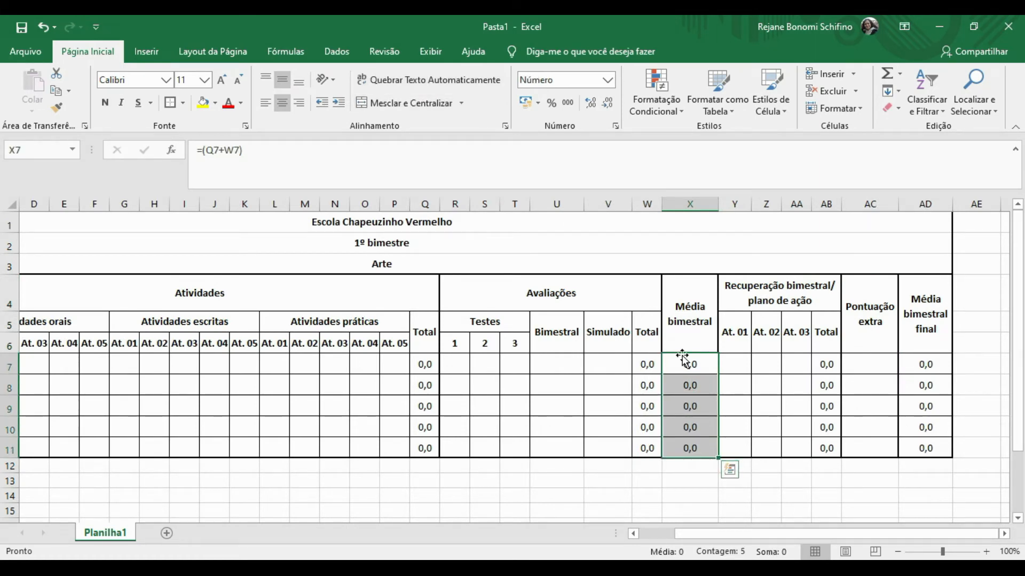
click(673, 113)
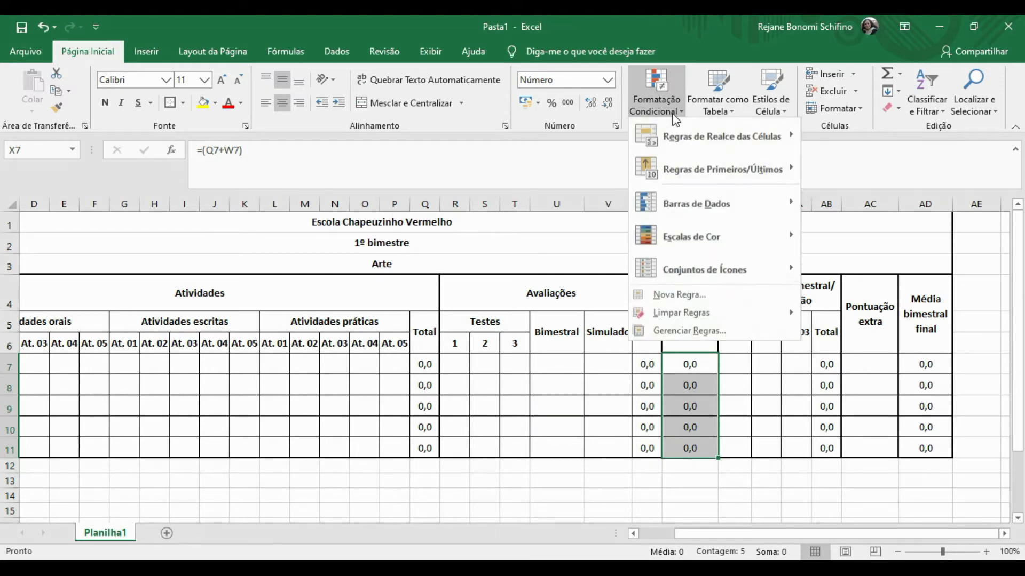
click(677, 297)
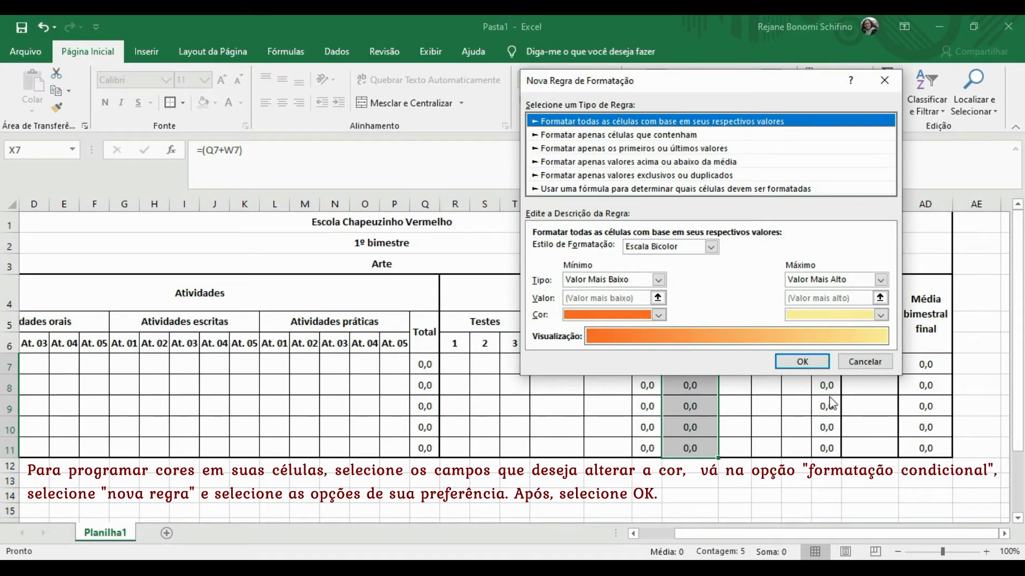
click(854, 364)
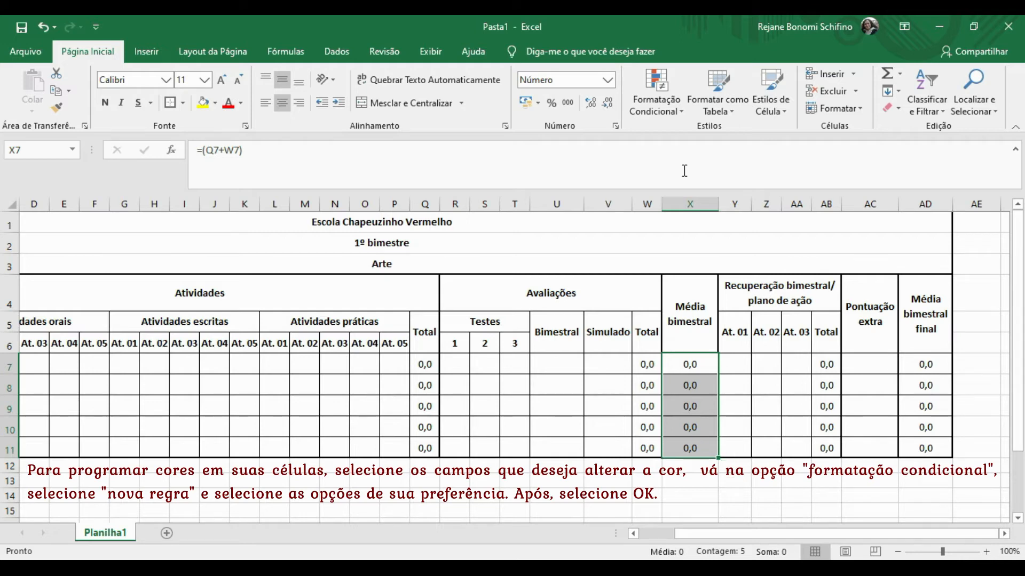
click(666, 104)
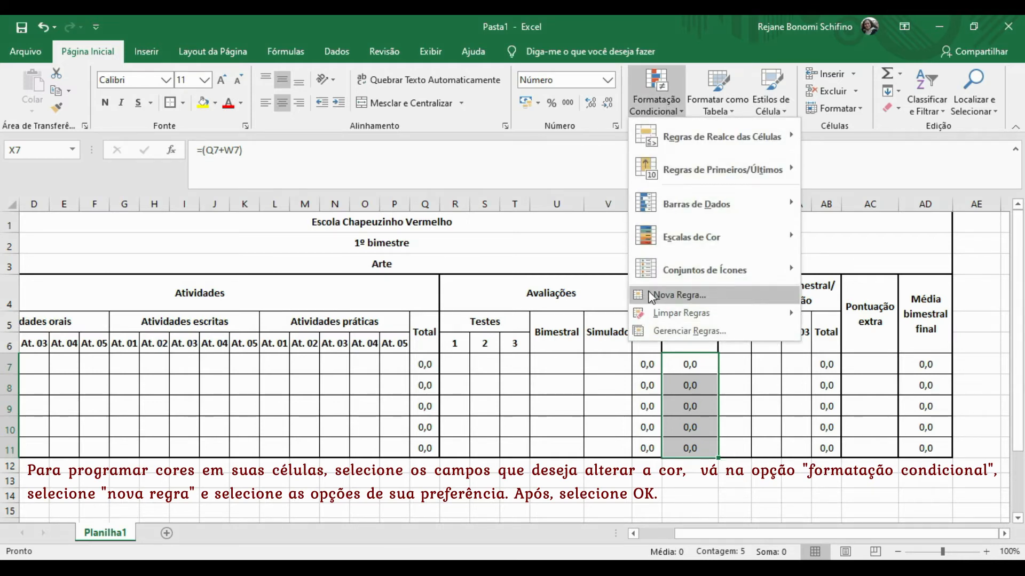
Add a Cell Value ≥ 6,0 rule formatting matching X7:X11 values in bold dark blue.
click(664, 296)
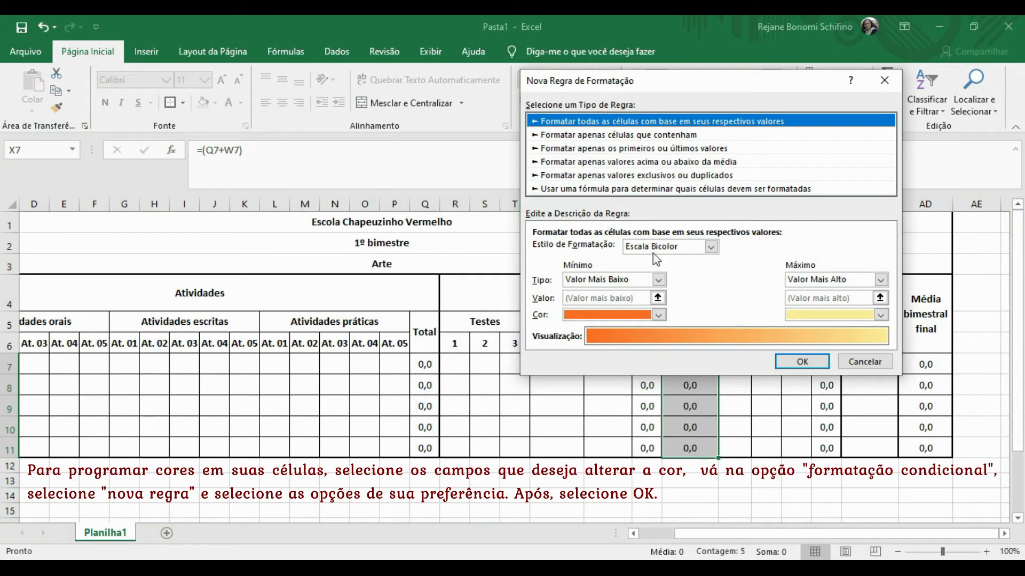
click(585, 140)
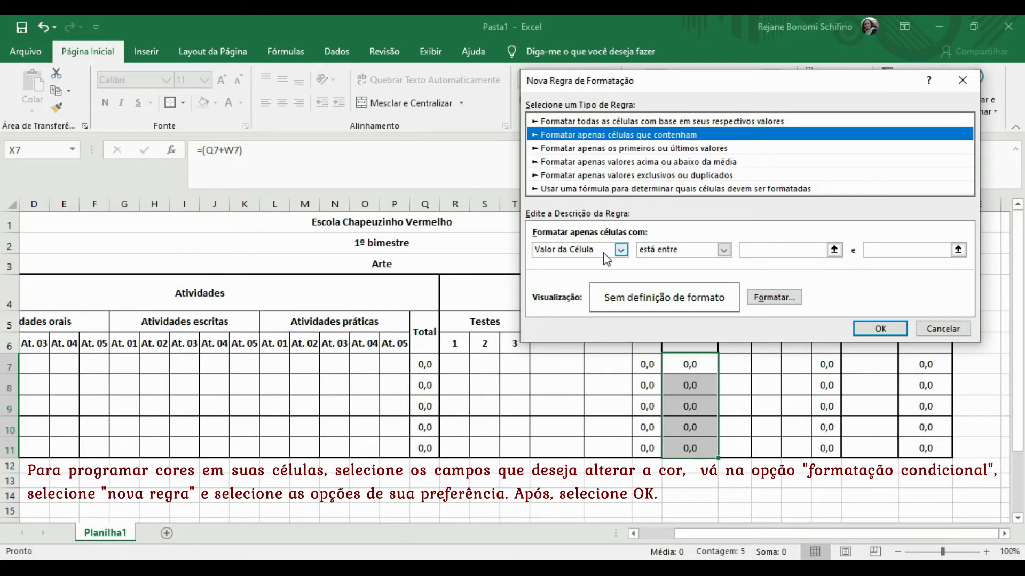
click(723, 250)
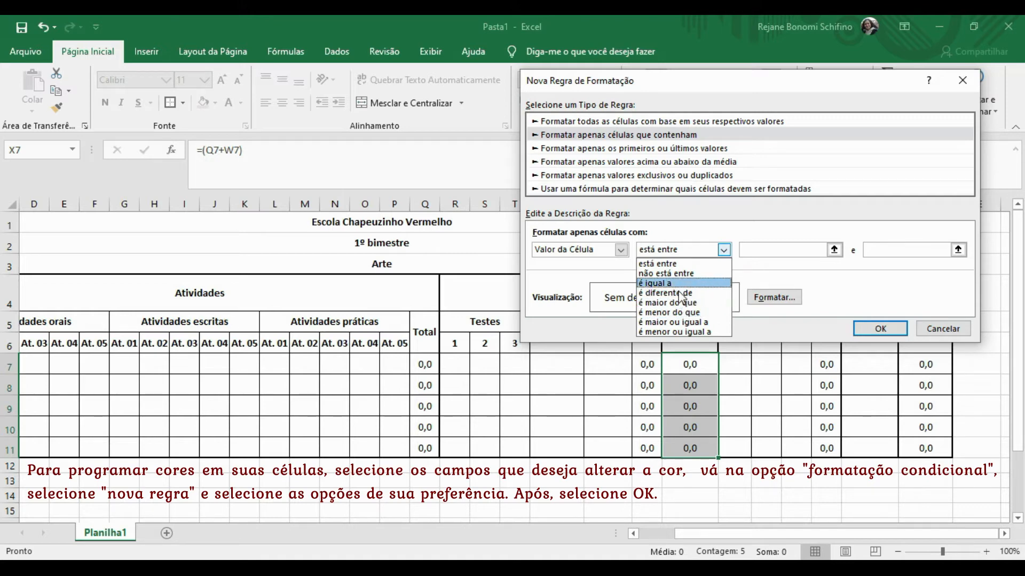
click(682, 323)
click(773, 249)
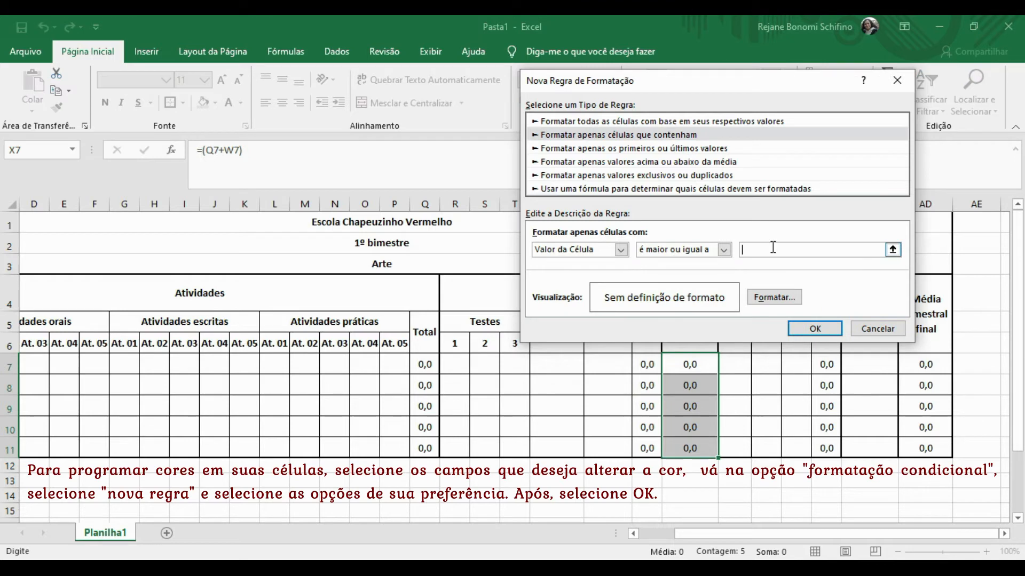
text(6,0)
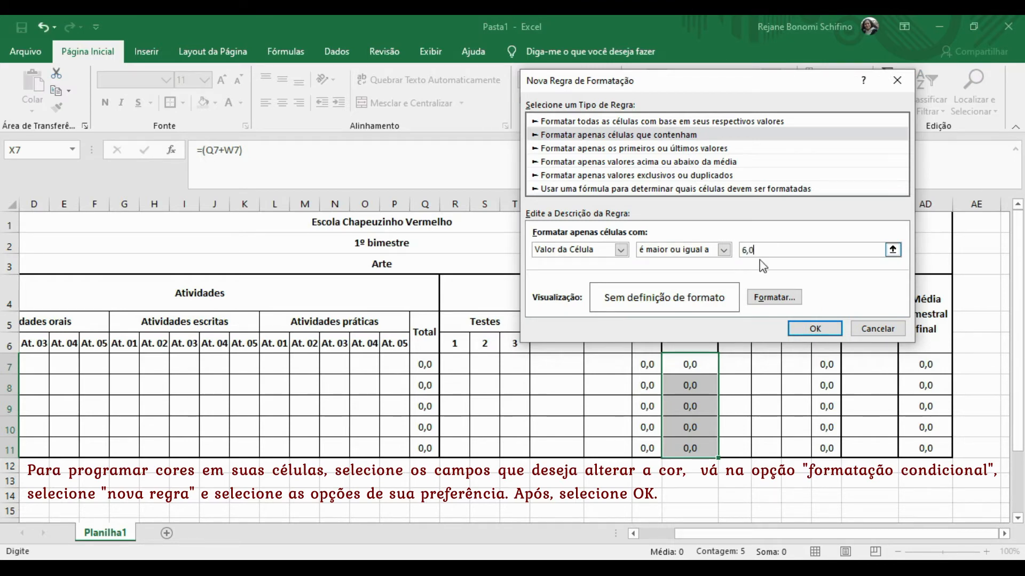
click(762, 299)
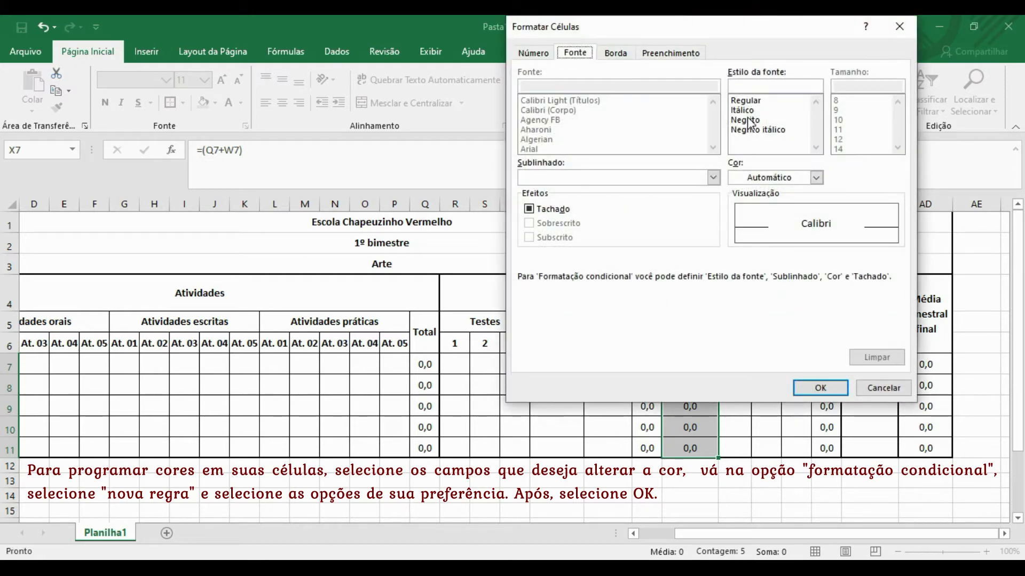
click(747, 120)
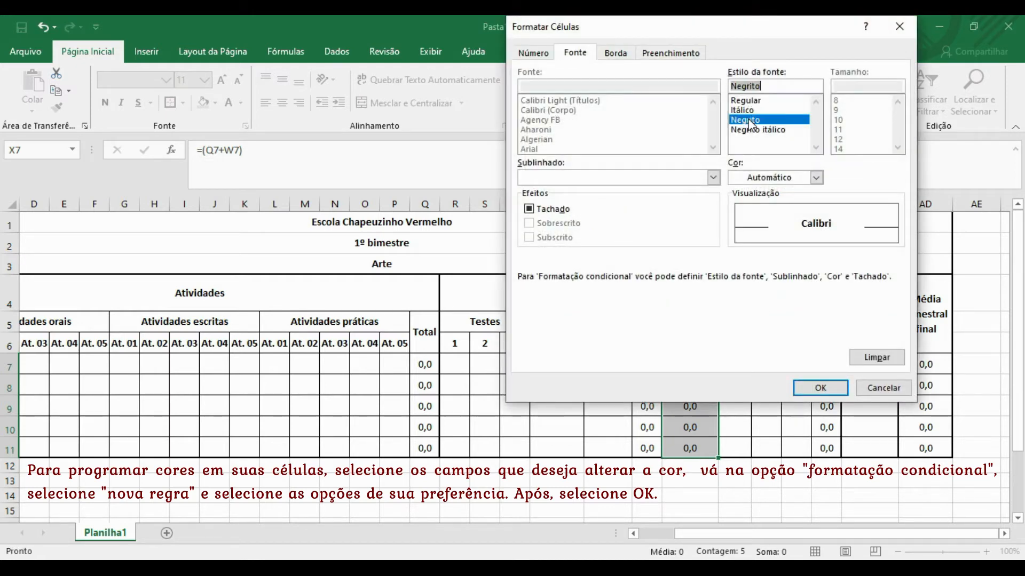
click(816, 178)
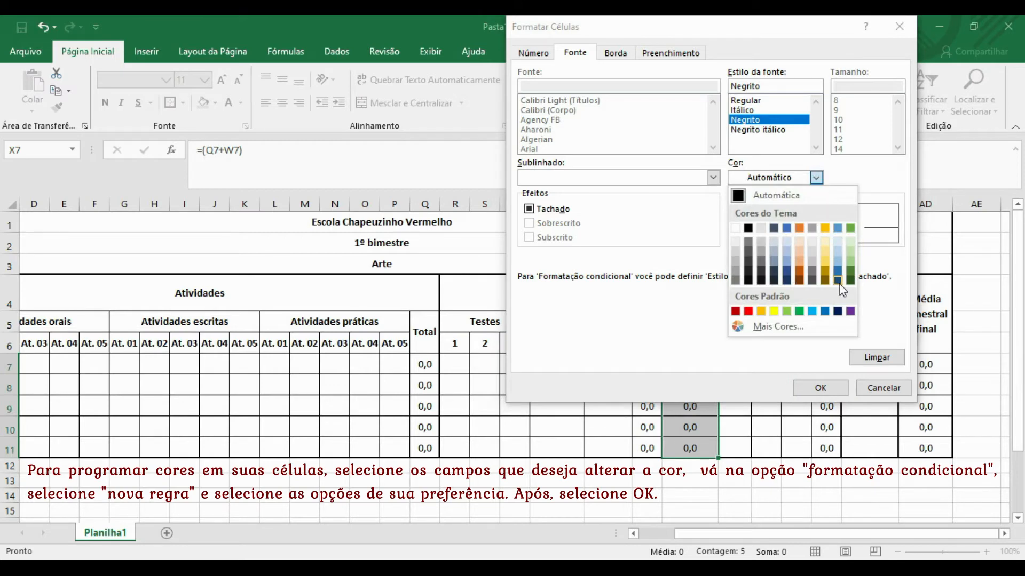
click(838, 278)
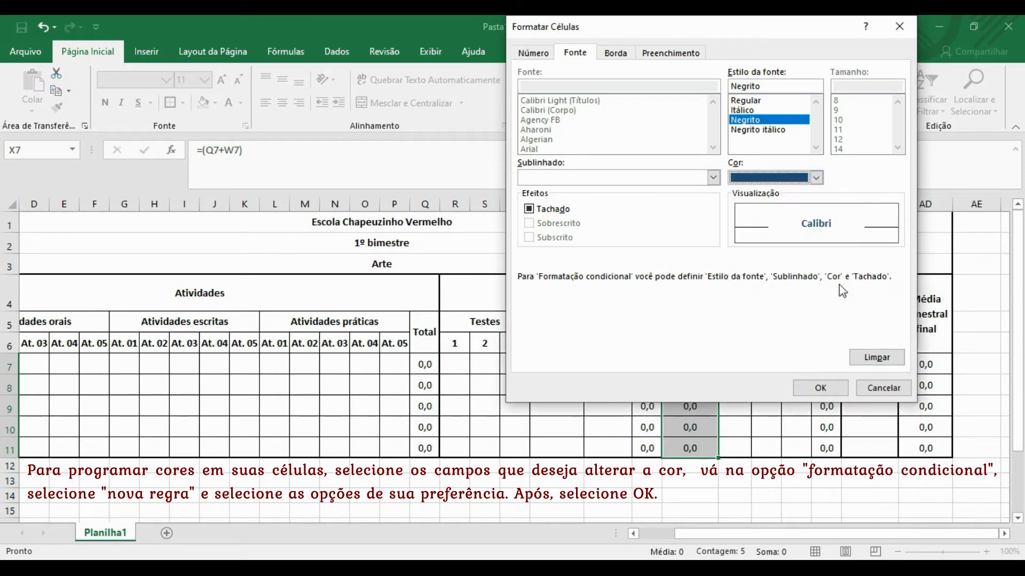
click(820, 388)
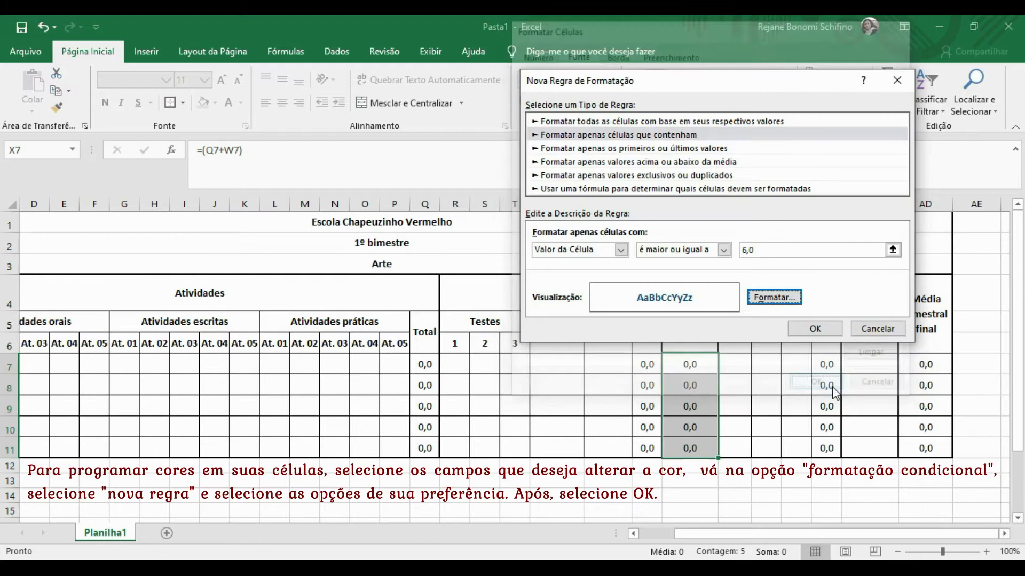
click(827, 329)
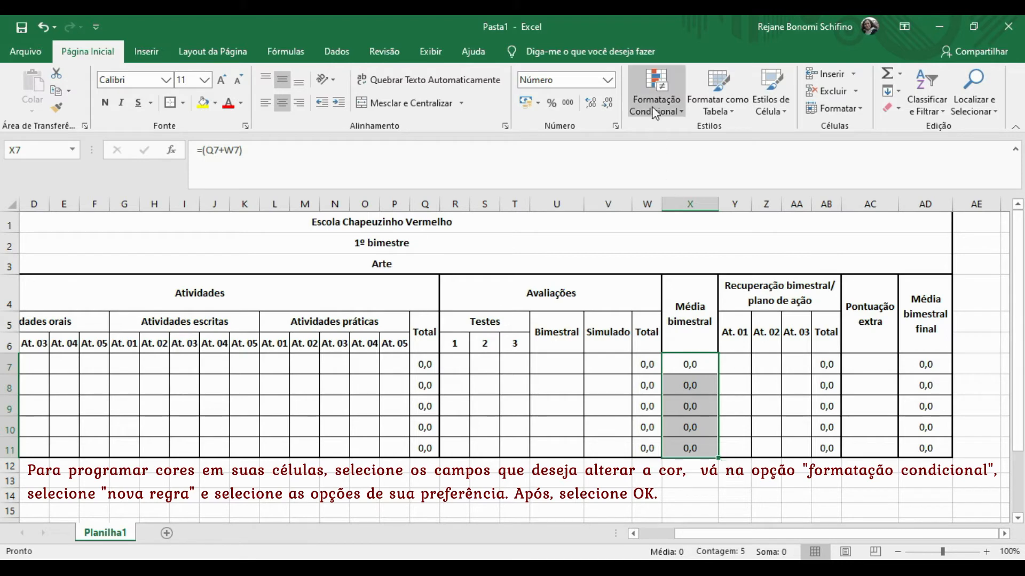
Start a new cell-value rule for values less than 6.
click(656, 88)
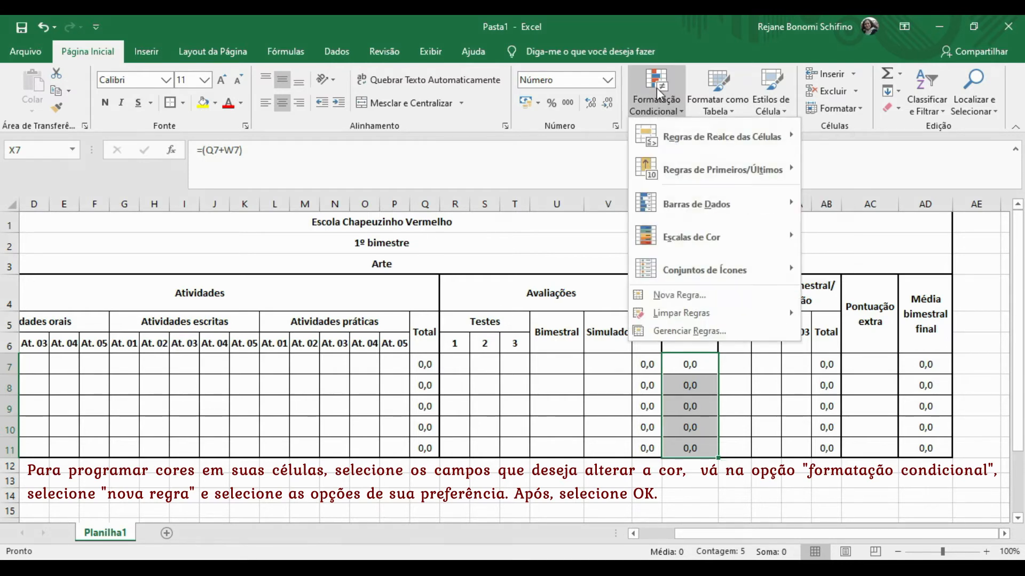
click(671, 297)
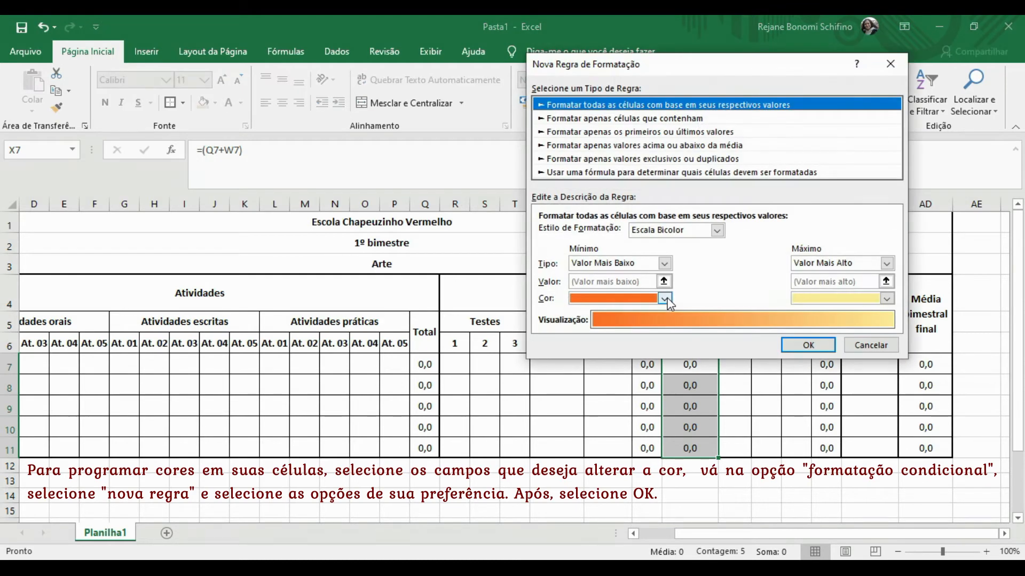
click(601, 120)
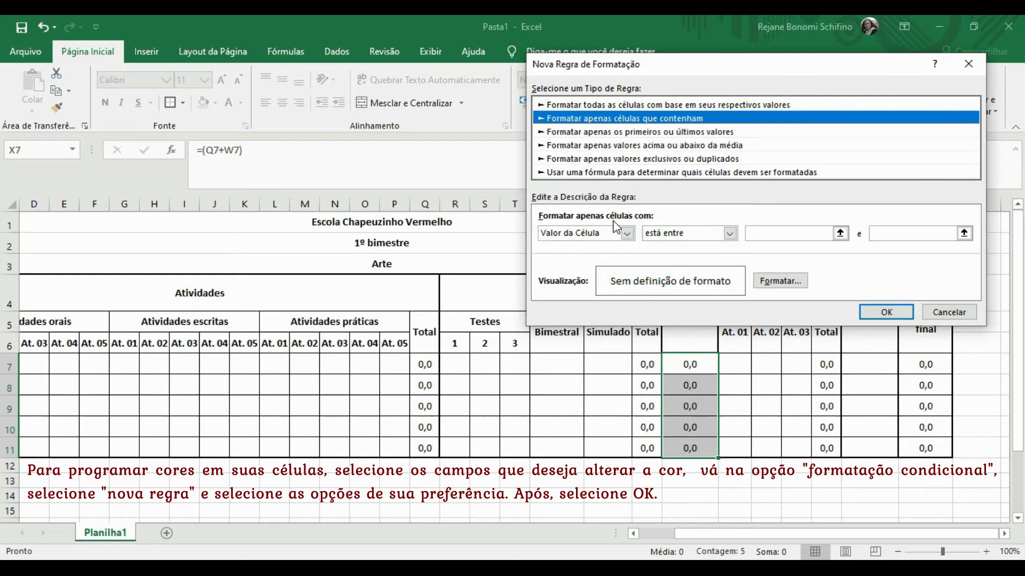
click(730, 233)
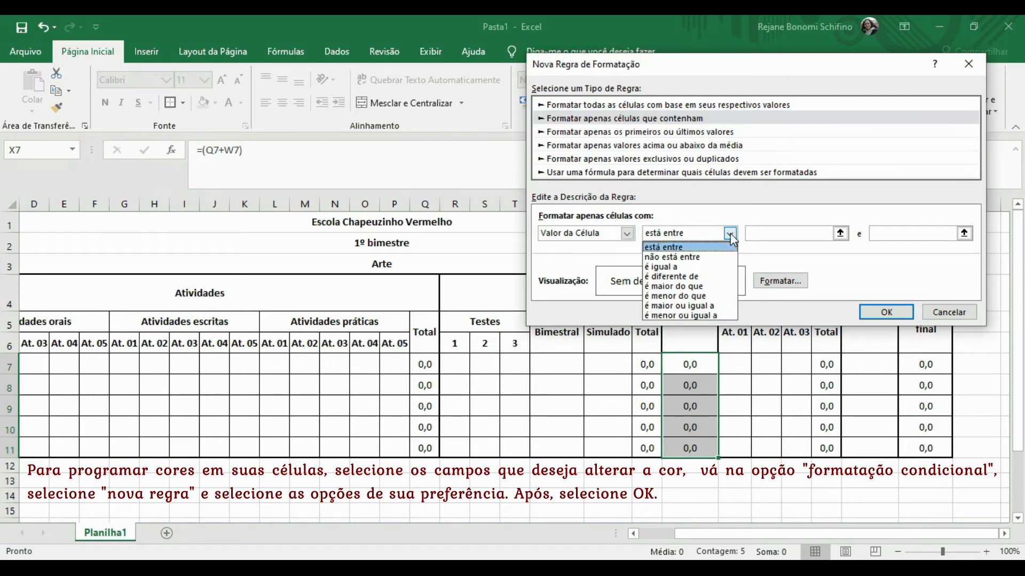
click(683, 296)
click(778, 233)
text(6)
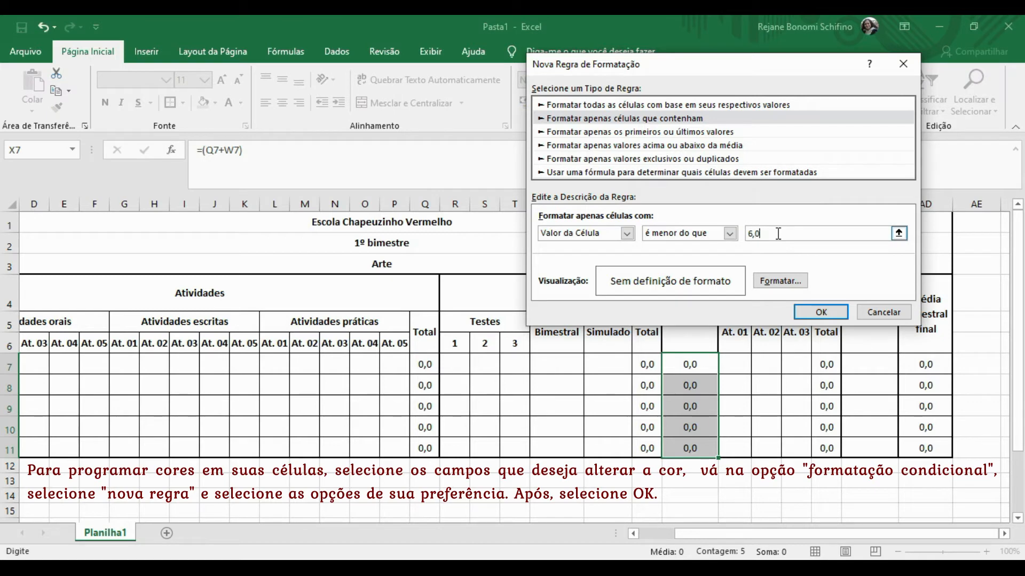
Give matching values a bold red font and save the below-6,0 rule.
click(759, 281)
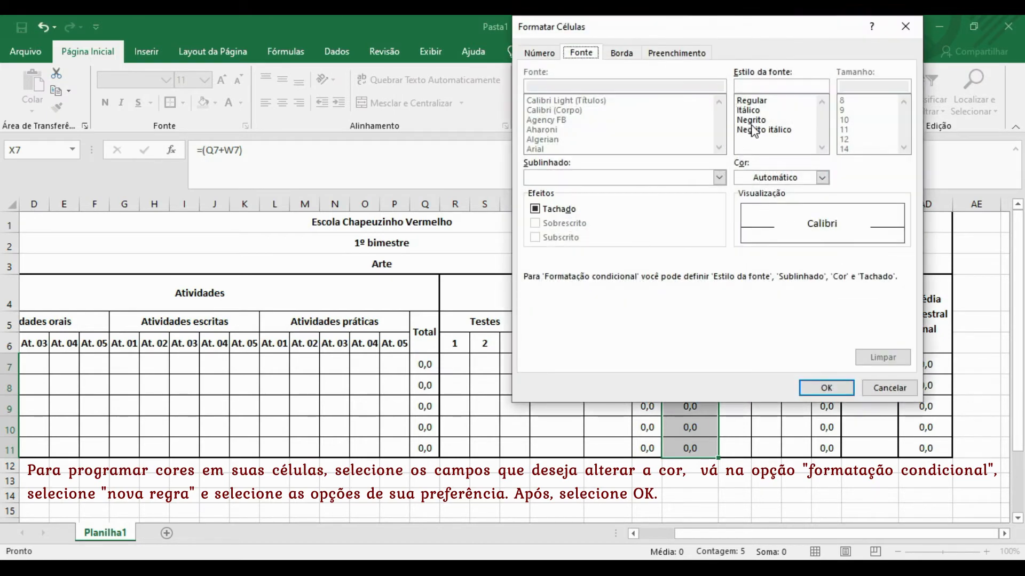
click(752, 120)
click(822, 177)
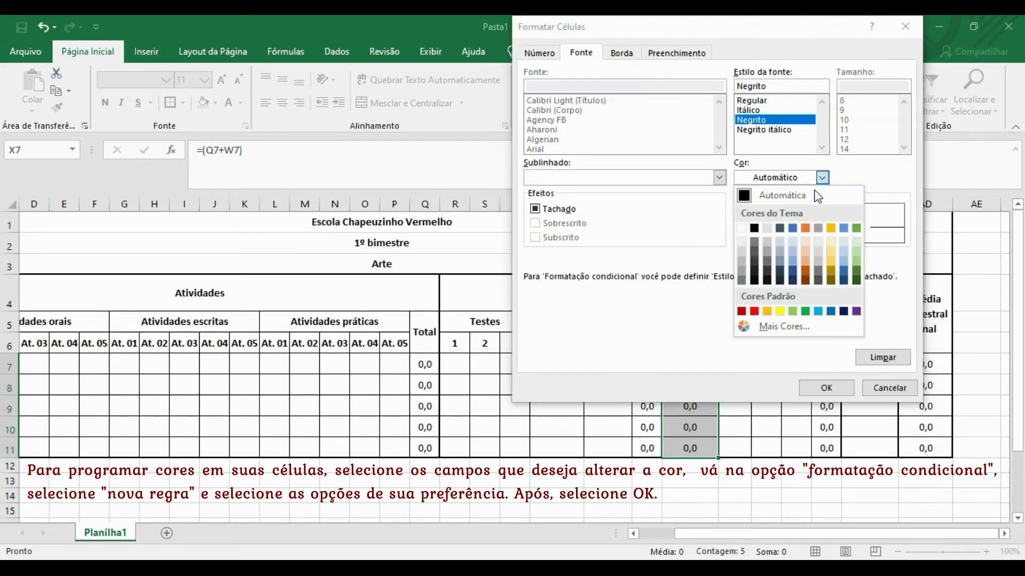
click(754, 311)
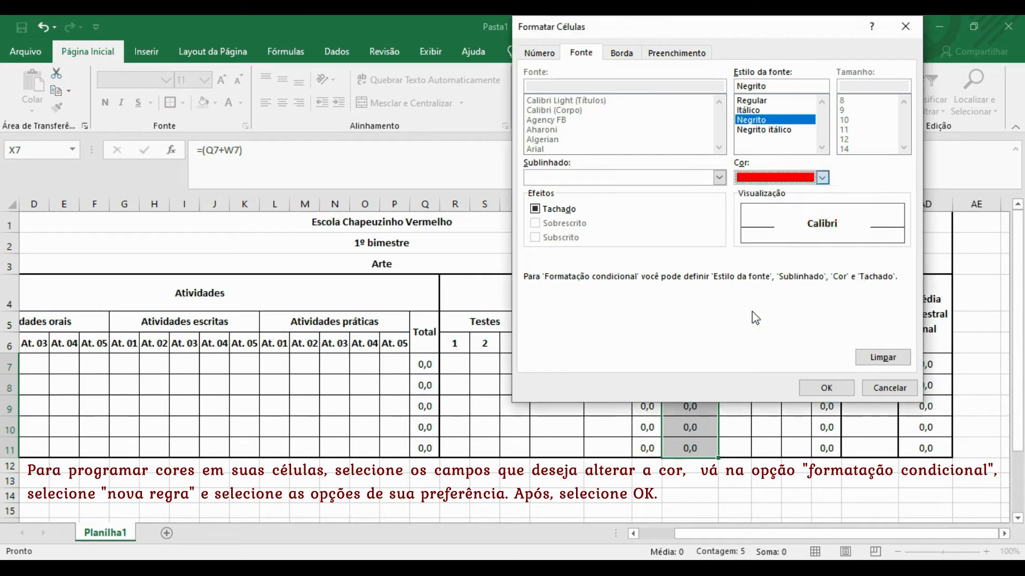
click(846, 388)
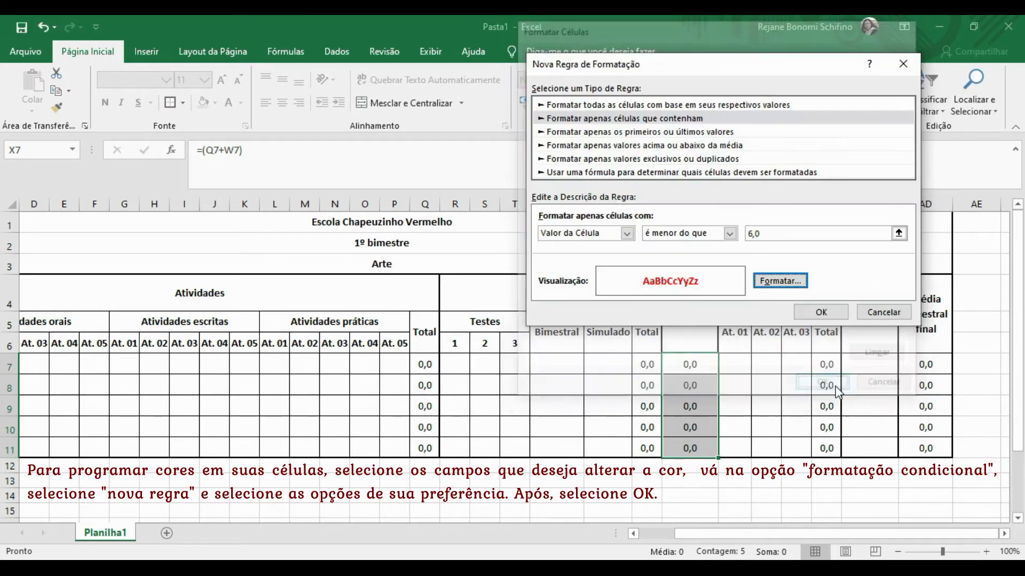
click(772, 282)
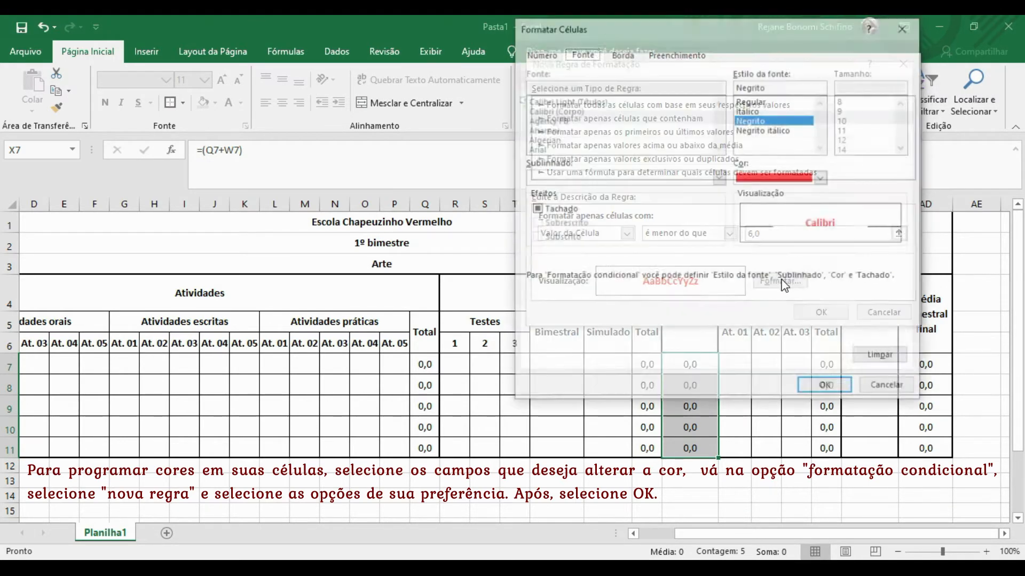
click(834, 389)
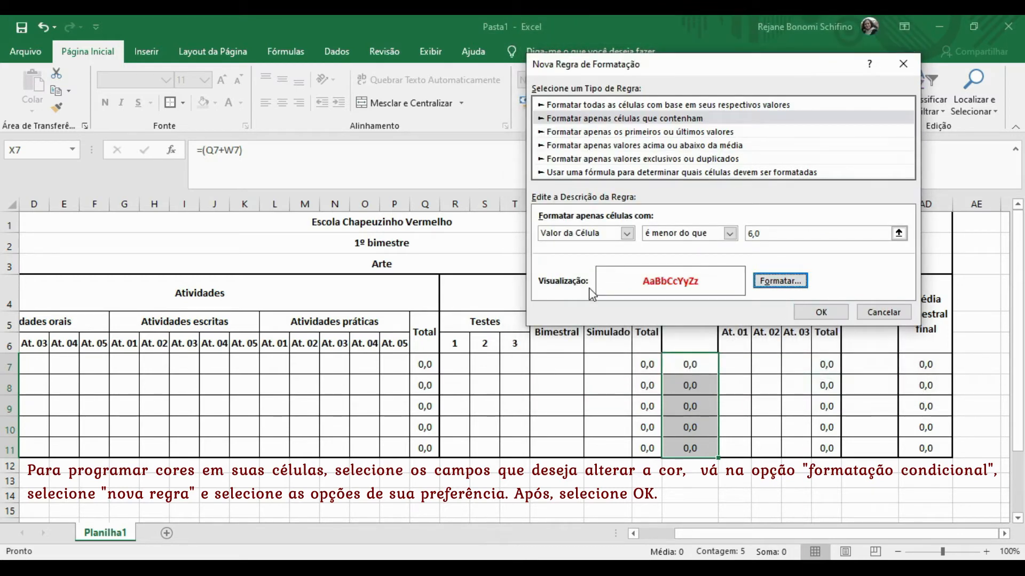
click(823, 314)
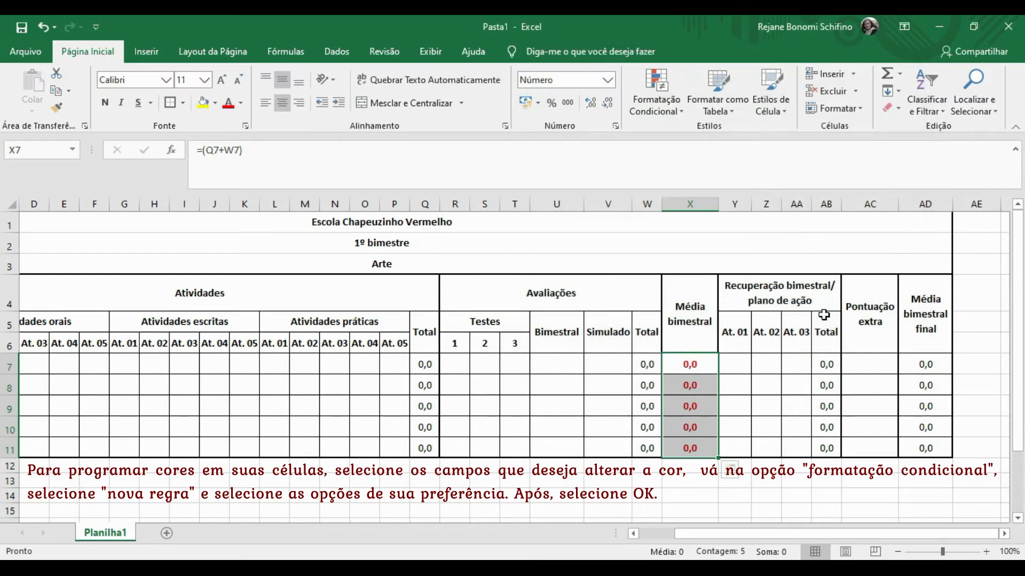
click(700, 491)
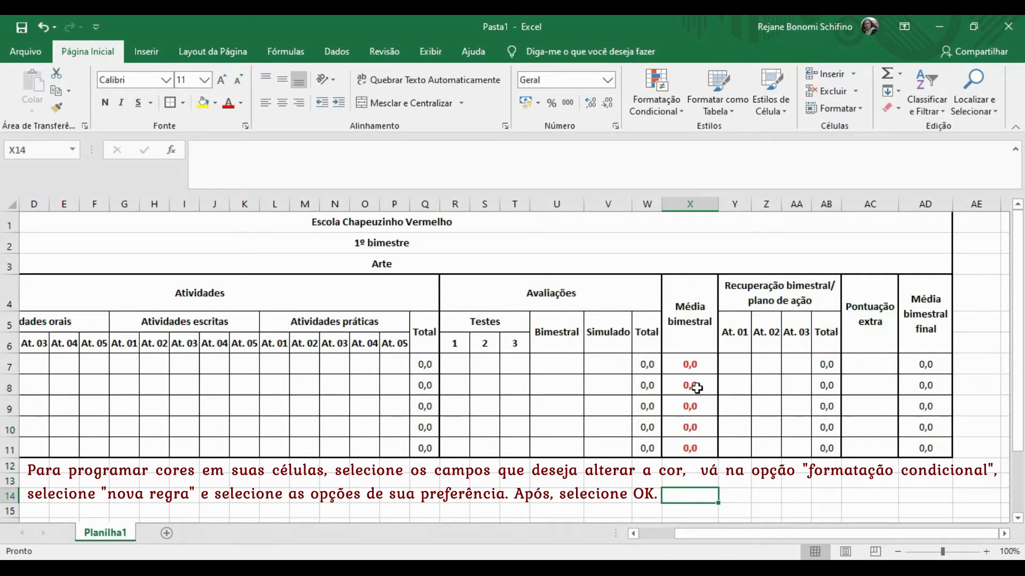
click(693, 365)
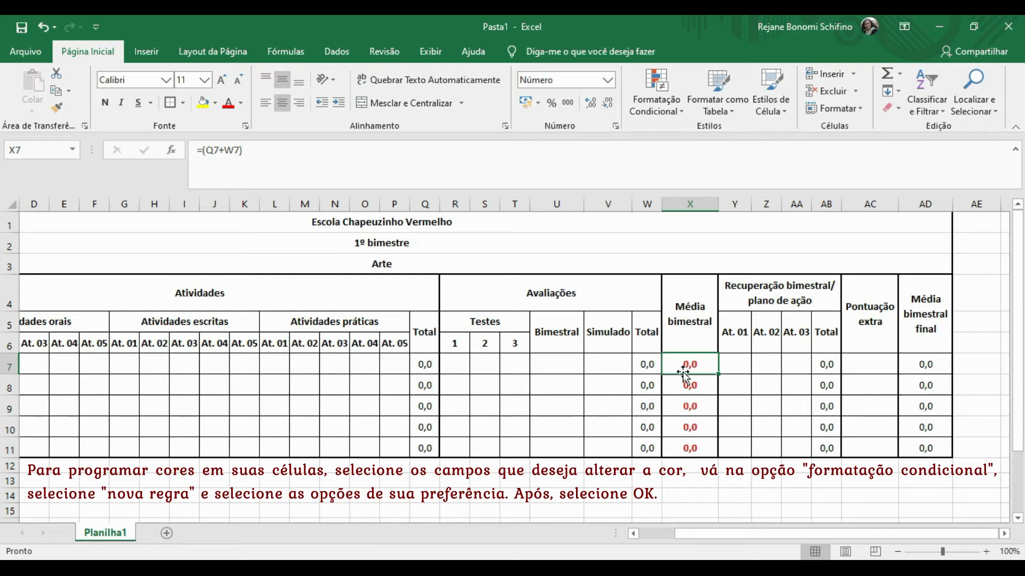
Select the Média bimestral final cells AD7:AD11 and start a new rule for cells that contain a value.
click(932, 366)
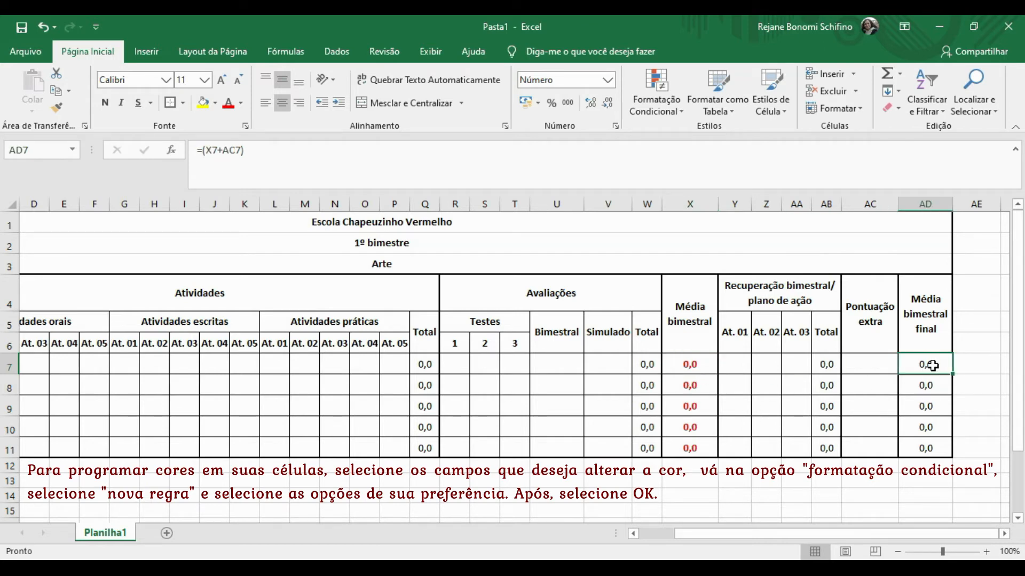
key(shift+Down)
key(shift+Down)
key(shift+Down)
key(shift+Down)
key(shift+Down)
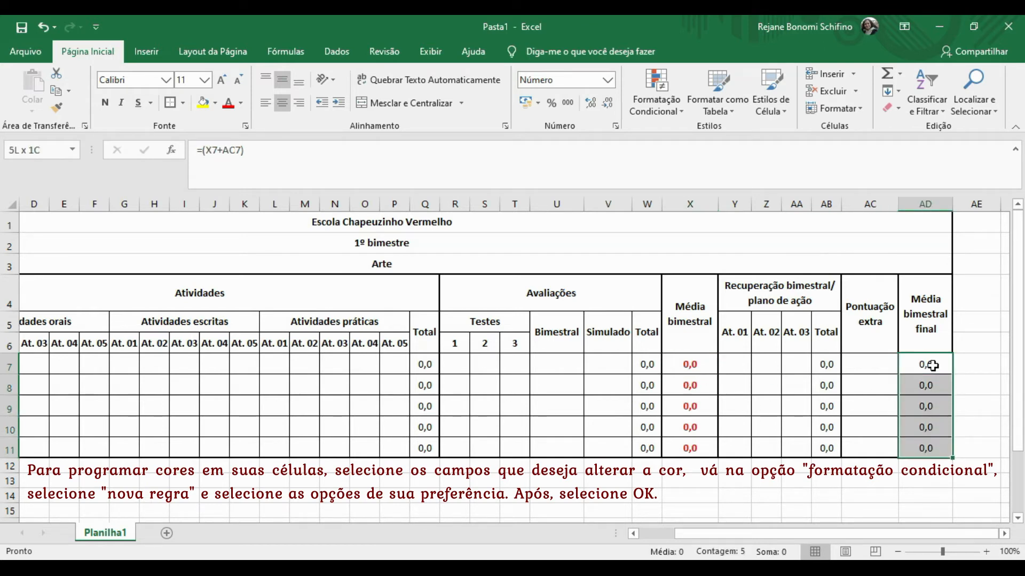
key(shift+Up)
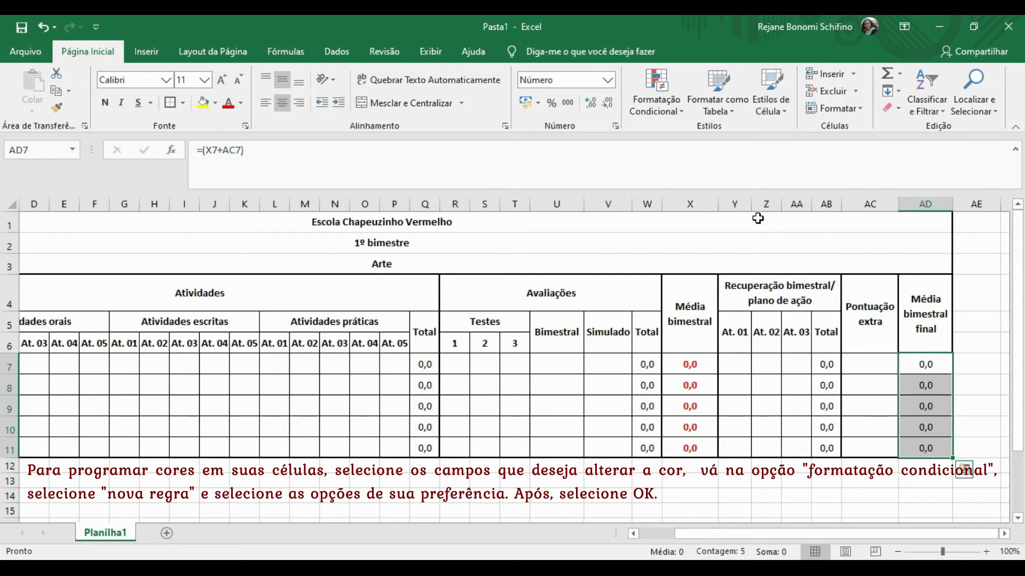
click(655, 92)
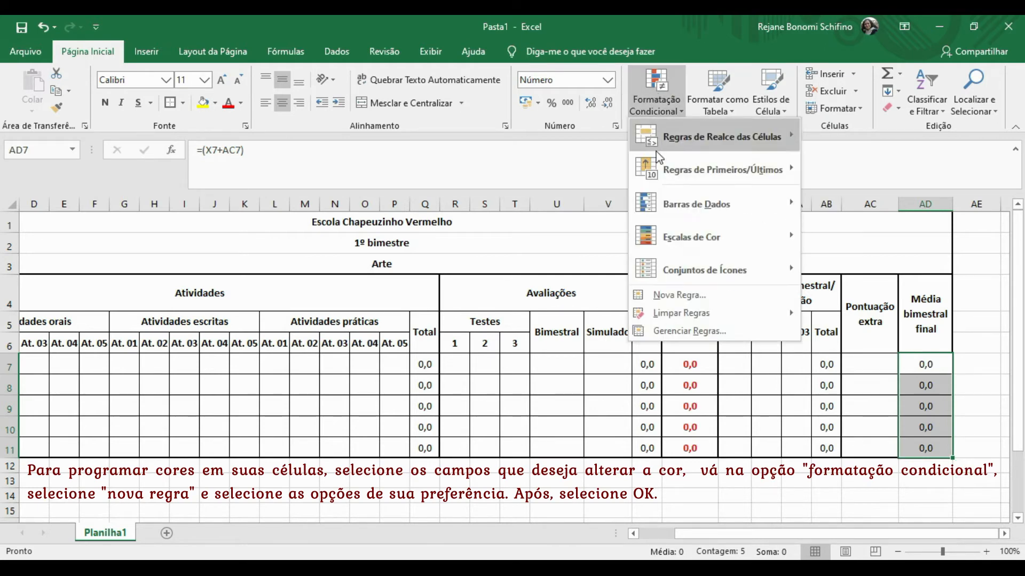
click(679, 295)
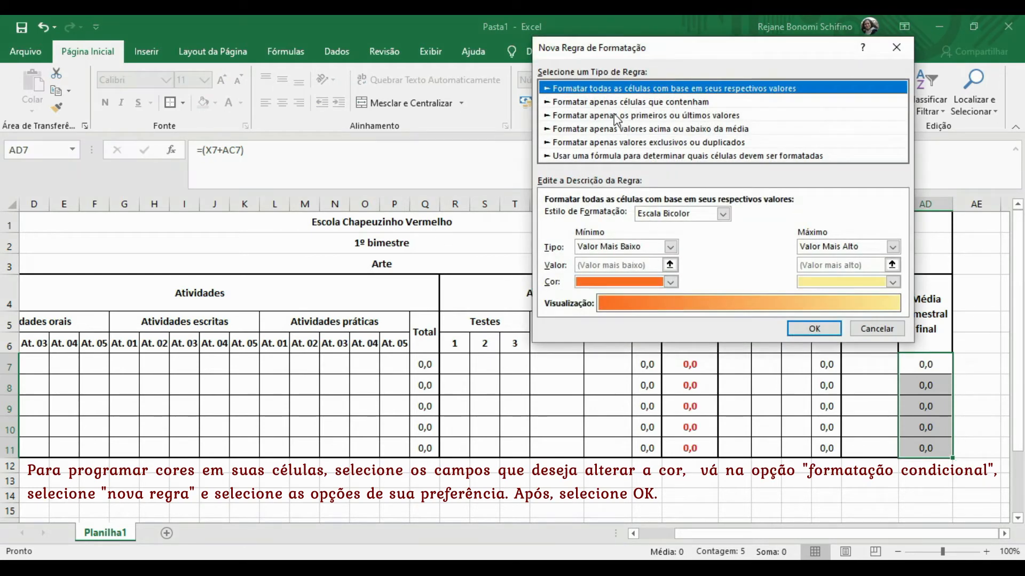
click(597, 102)
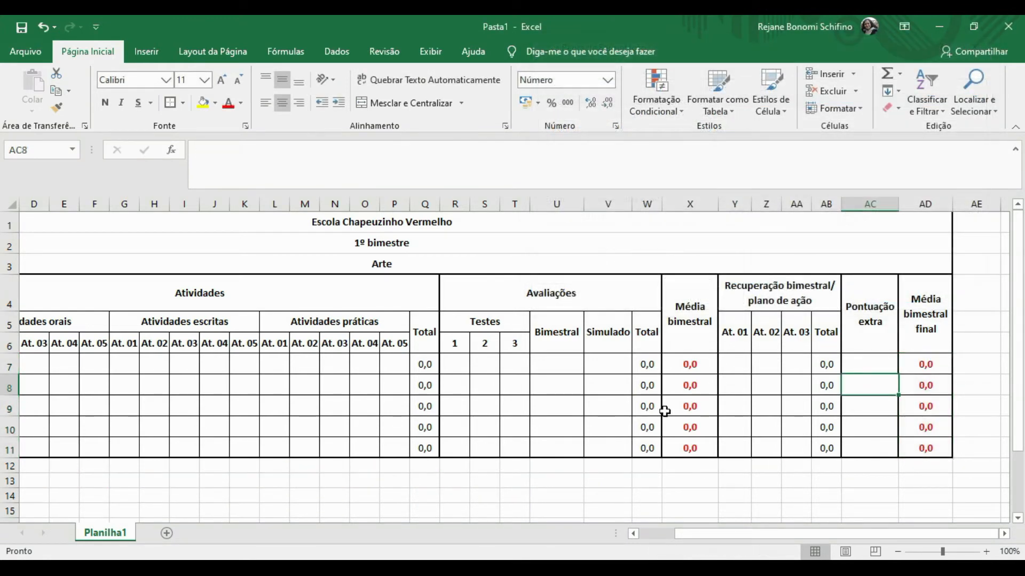
Move back along row 7 toward the first activity cell B7.
key(Down)
key(Left)
key(Left)
key(Left)
key(Left)
key(Left)
key(Left)
key(Left)
key(Left)
key(Left)
click(613, 367)
key(Left)
key(Left)
key(Left)
key(Left)
key(Left)
key(Left)
key(Left)
key(Left)
key(Left)
key(Left)
key(Left)
key(Left)
key(Left)
key(Left)
key(Left)
key(Left)
key(Left)
key(Left)
key(Left)
key(Left)
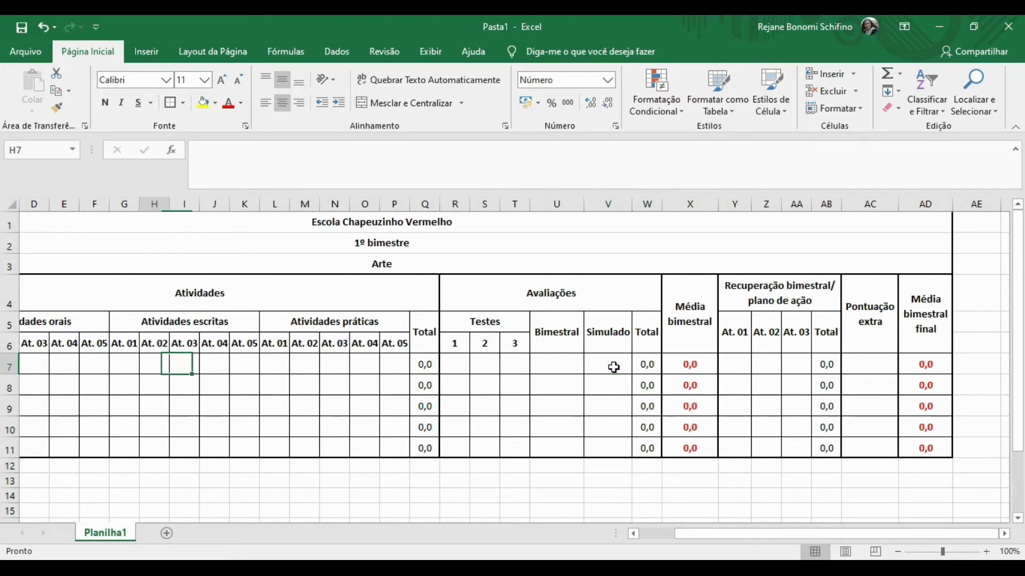
key(Left)
Enter 0,2 for the first student's At. 01 and At. 02 in B7 and C7.
key(Right)
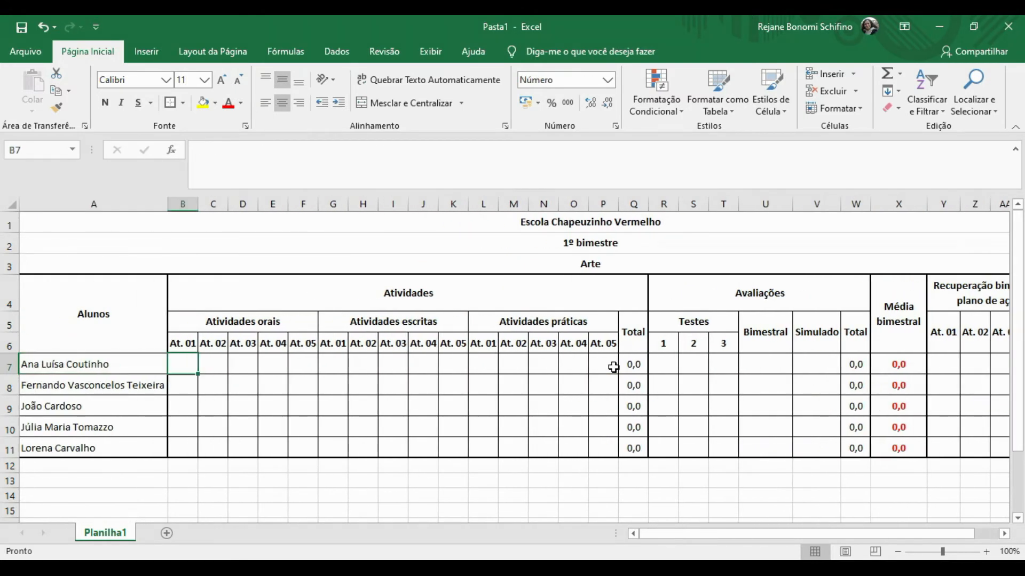
text(0,2)
key(Tab)
text(0,2)
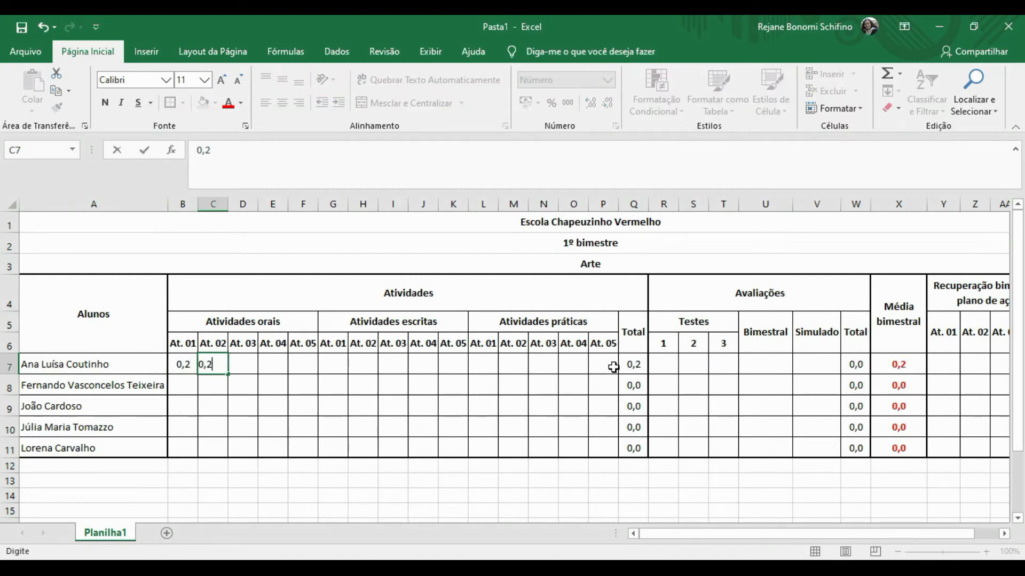
key(Tab)
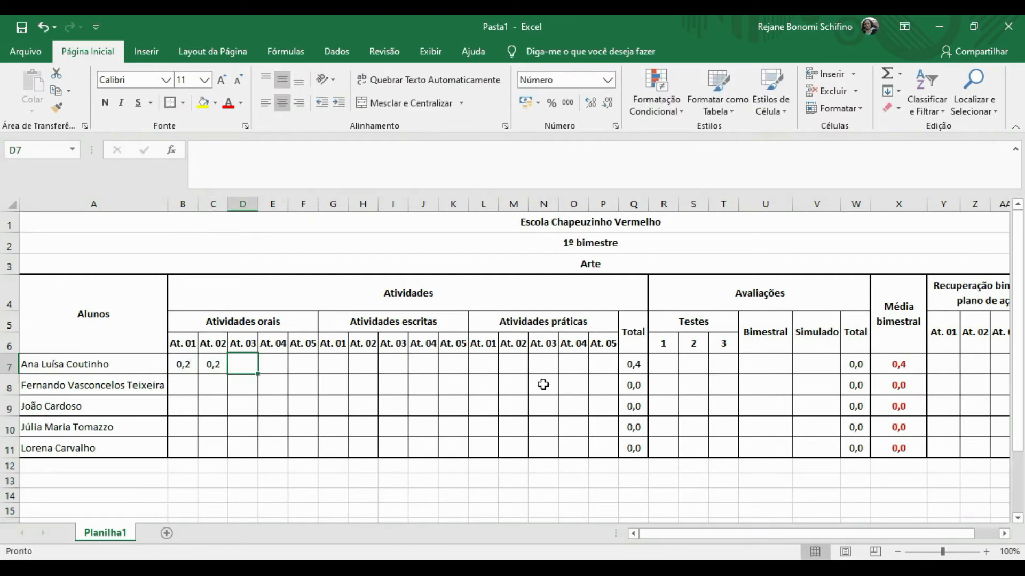
Make the activities Total column Q5:Q11 bold.
click(634, 366)
click(632, 340)
key(shift+Down)
key(shift+Down)
key(shift+Down)
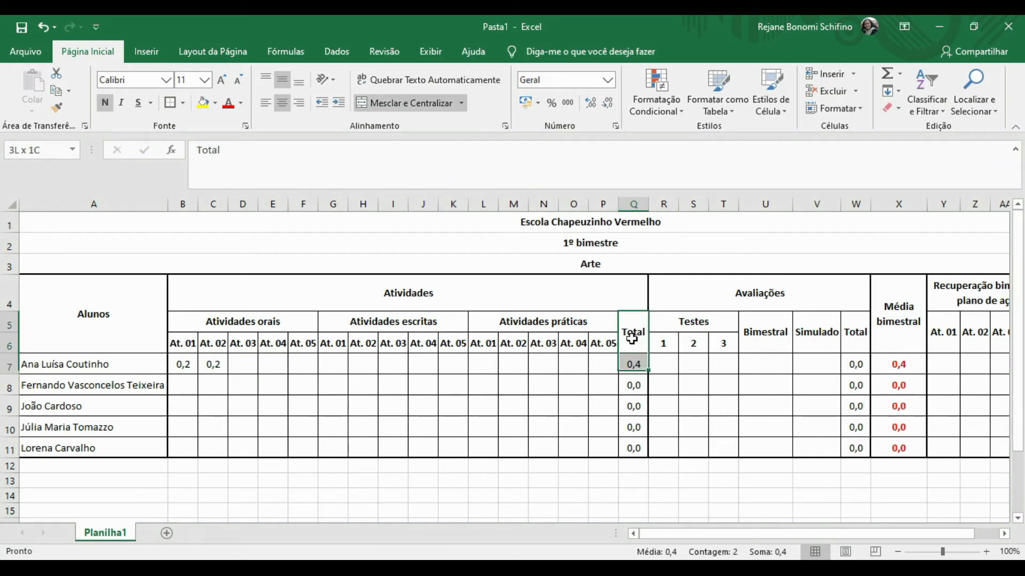
key(shift+Down)
key(shift+Down)
key(shift+Down)
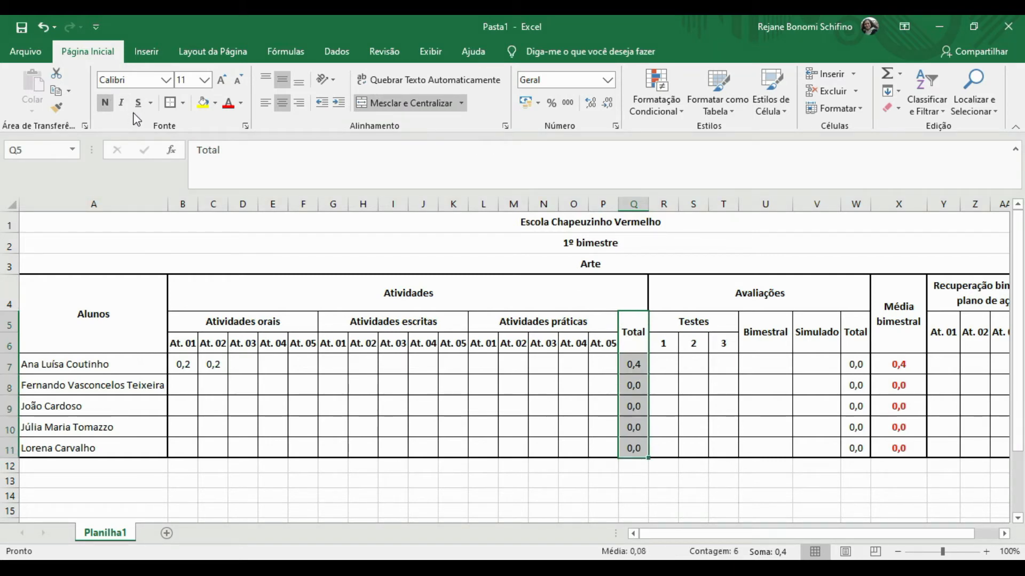
click(100, 105)
click(100, 105)
Make the evaluations Total column W5:W11 bold.
click(858, 340)
key(shift+Down)
key(shift+Down)
key(shift+Down)
key(shift+Down)
key(shift+Down)
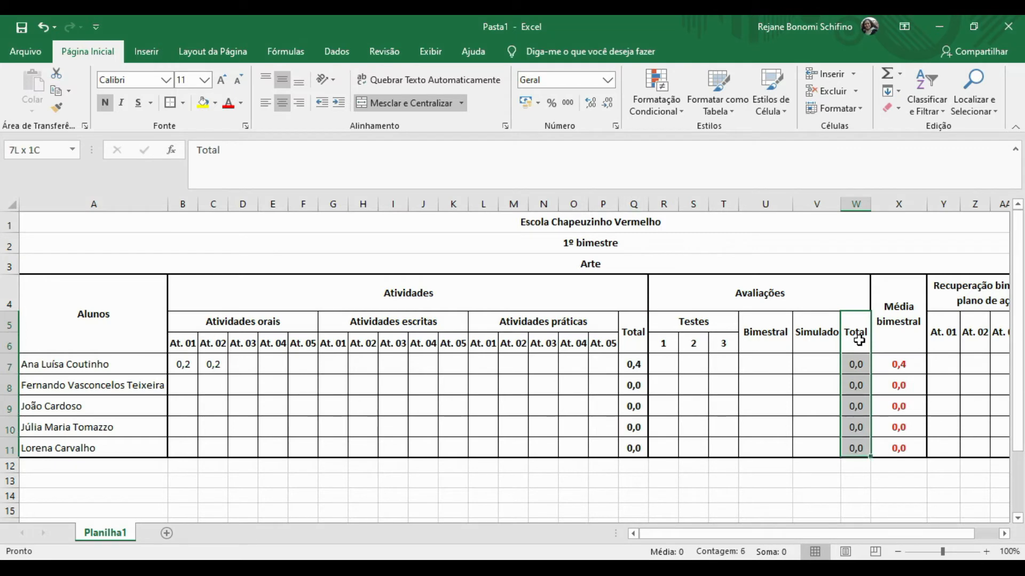
click(108, 100)
click(108, 101)
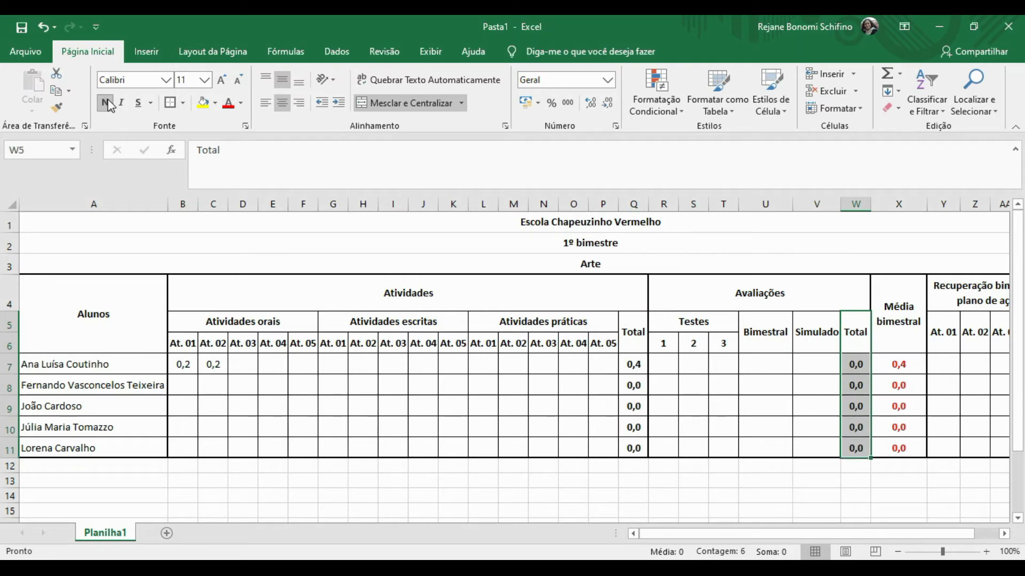
key(Right)
key(Right)
key(Right)
key(Right)
key(Right)
key(Right)
key(Right)
key(Right)
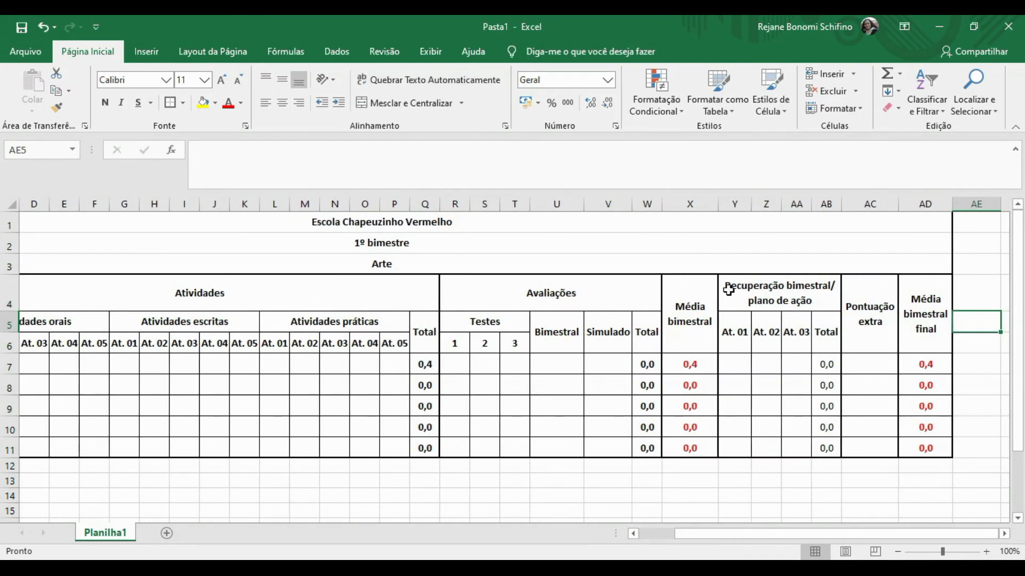
click(831, 337)
Enter the first student's written 1,0 in G7, tests 2 and 1,5 in R7:S7, and practical 0,5 in L7.
click(331, 369)
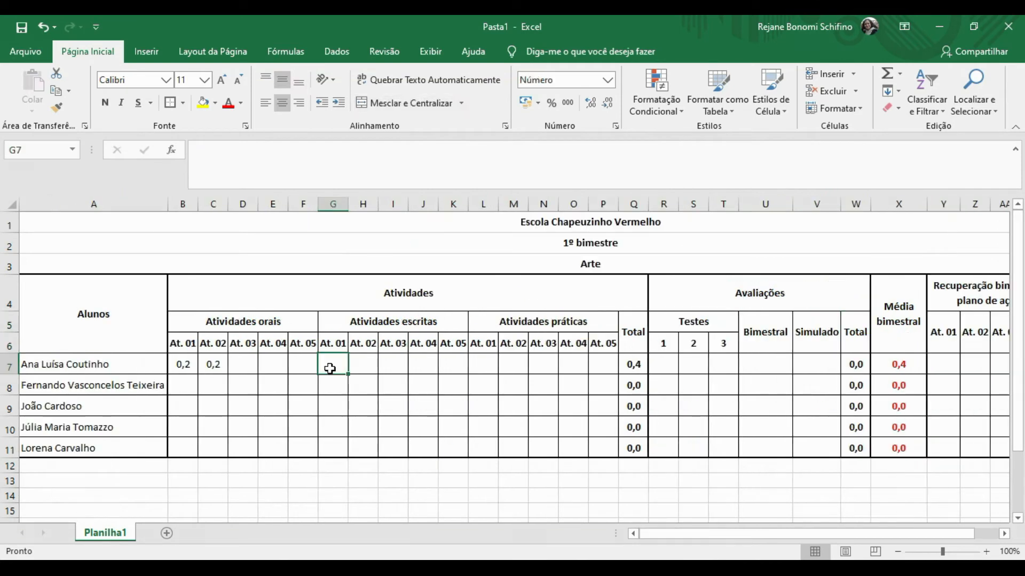
text(1,)
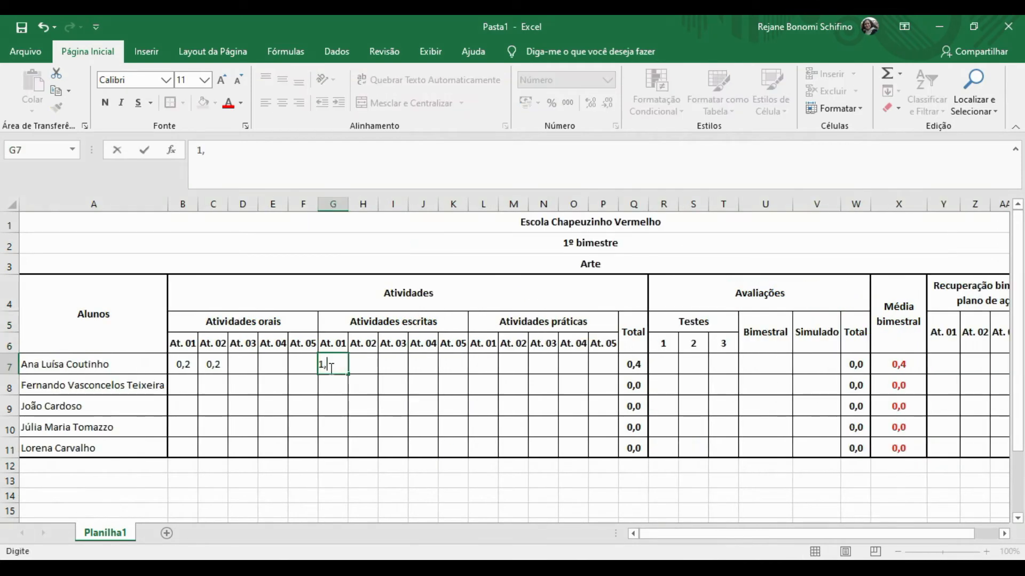
text(0)
key(Return)
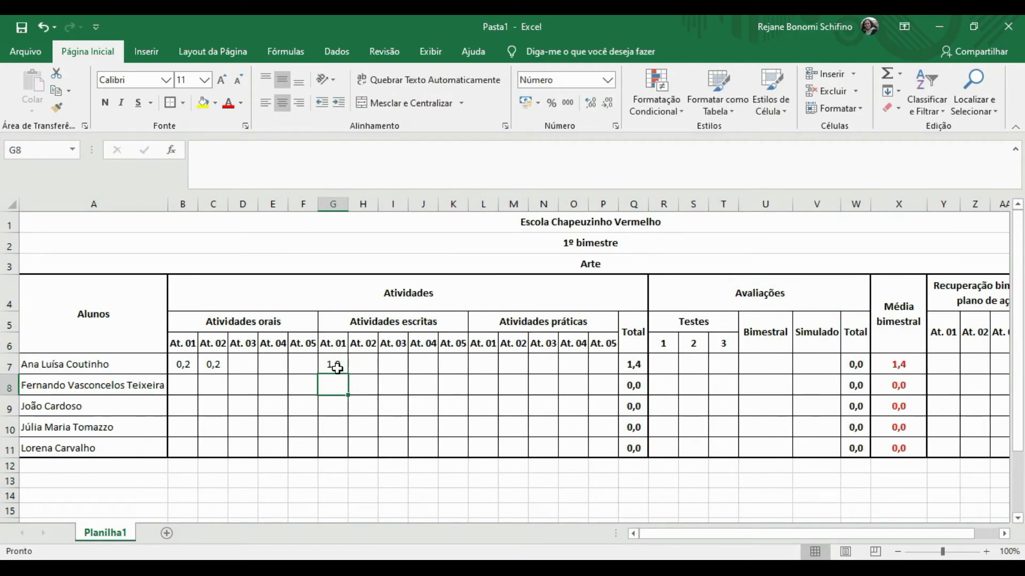
click(662, 369)
text(2)
key(Tab)
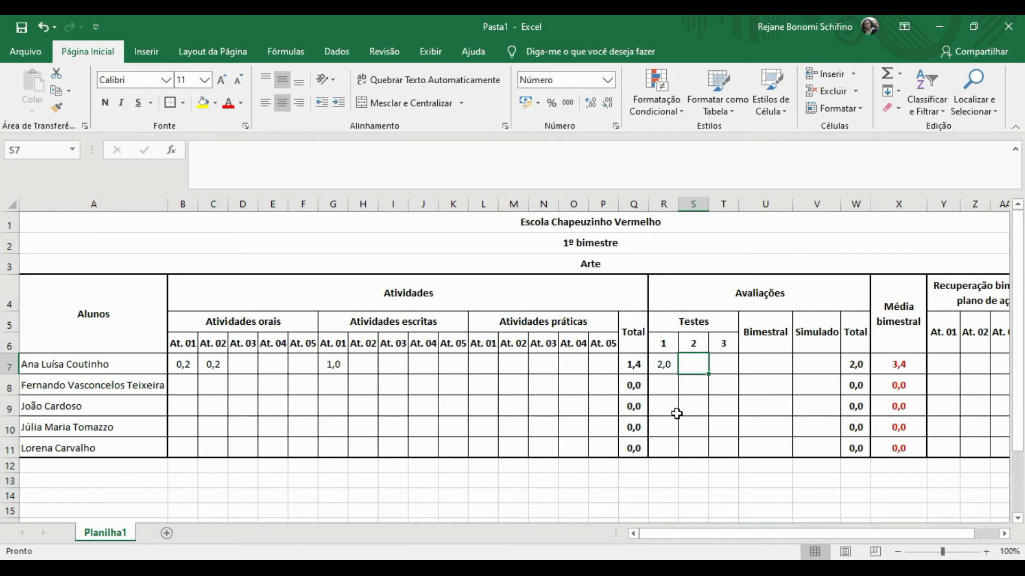
text(1,5)
key(Tab)
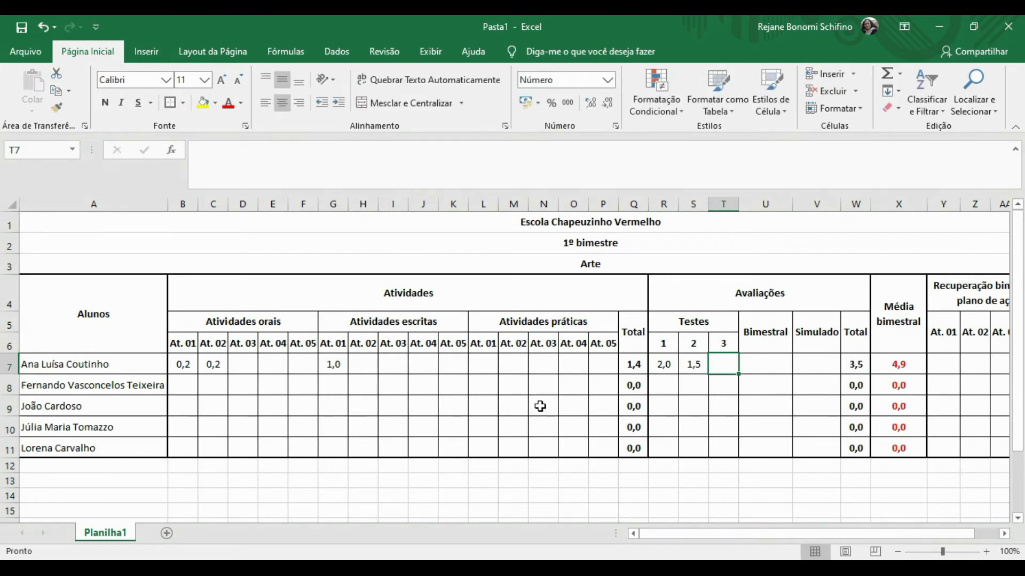
click(477, 367)
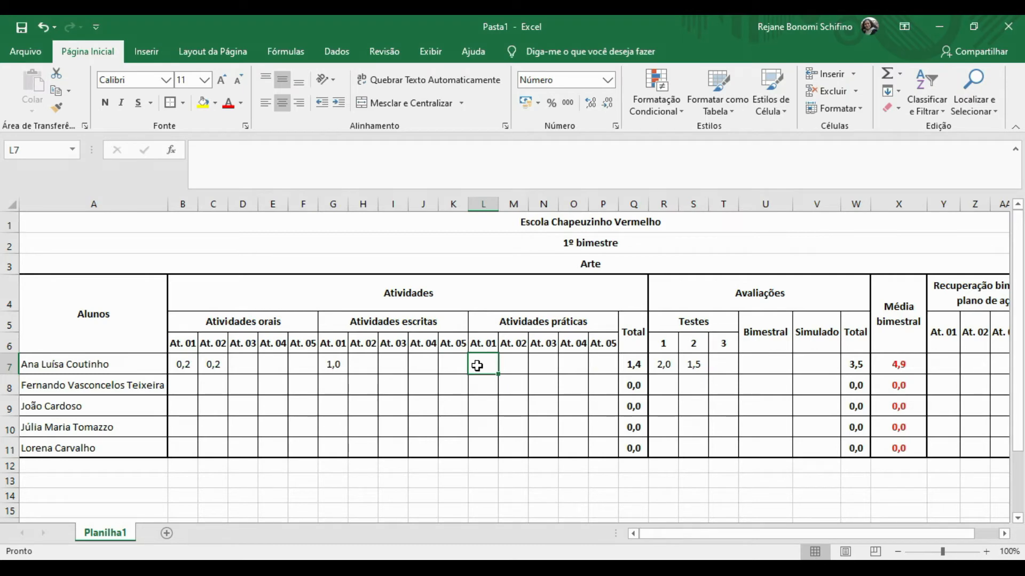
text(0,5)
key(Tab)
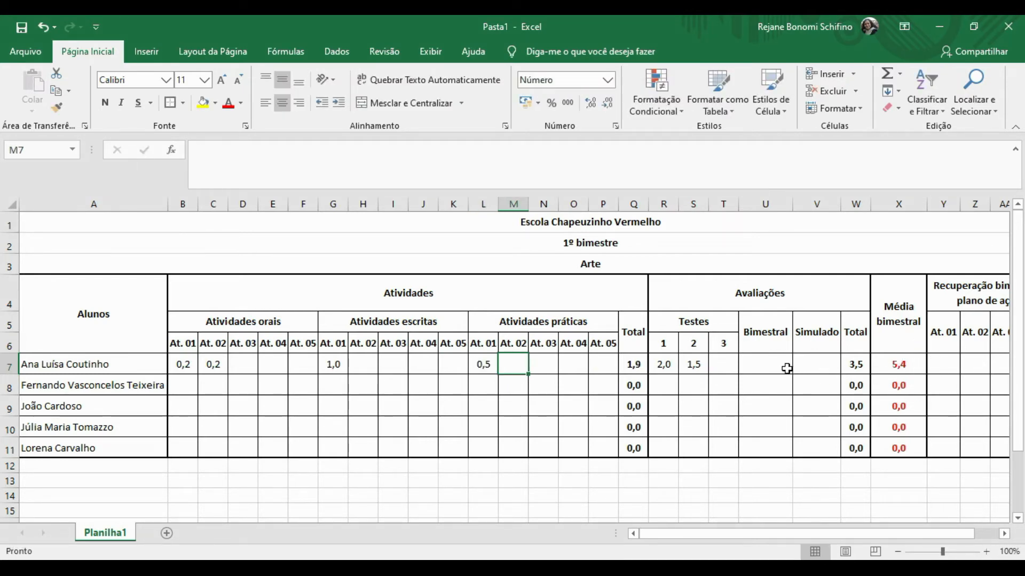
Enter Bimestral 4 in U7 and Simulado 0,5 in V7.
click(768, 369)
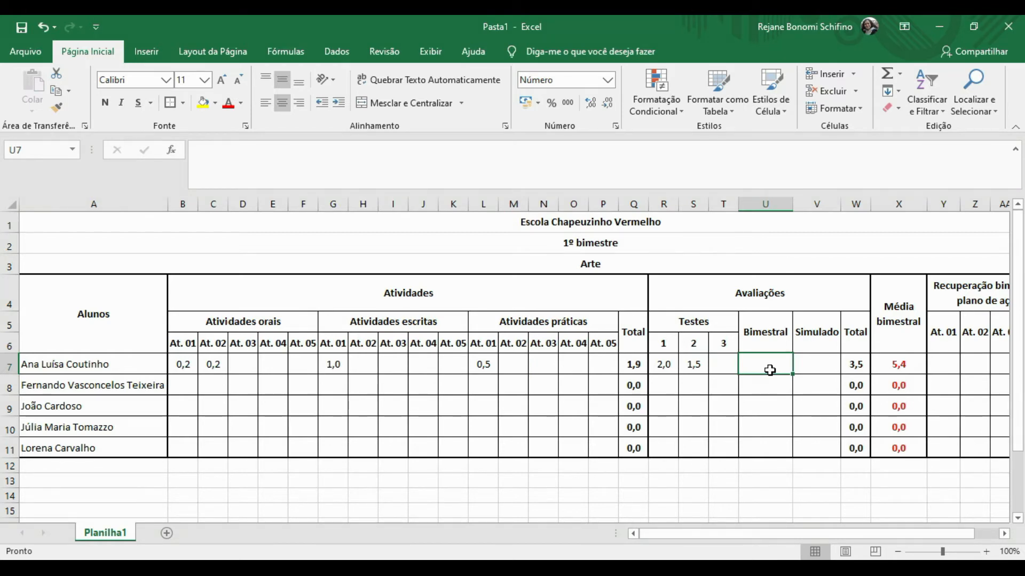
text(4)
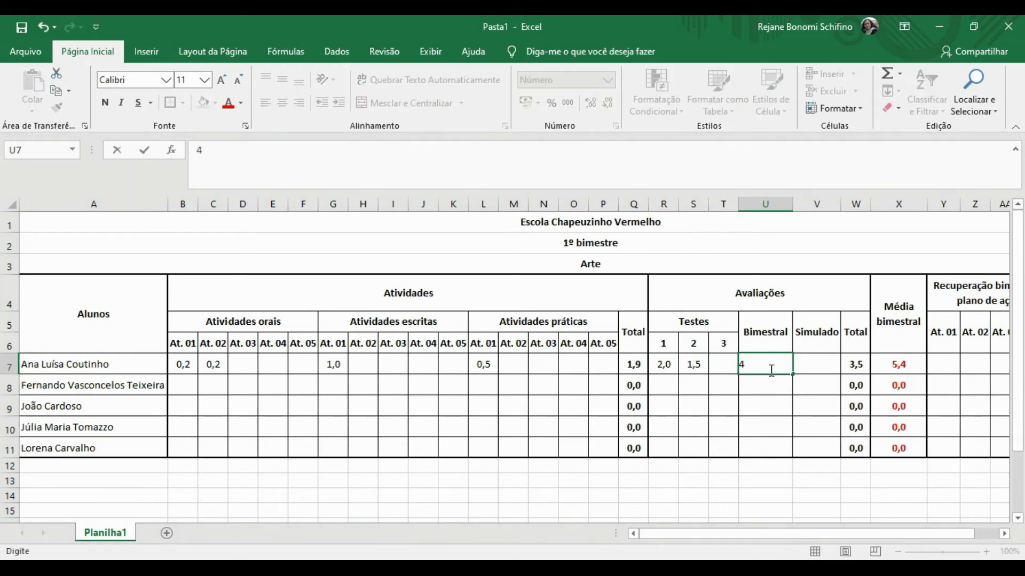
key(Tab)
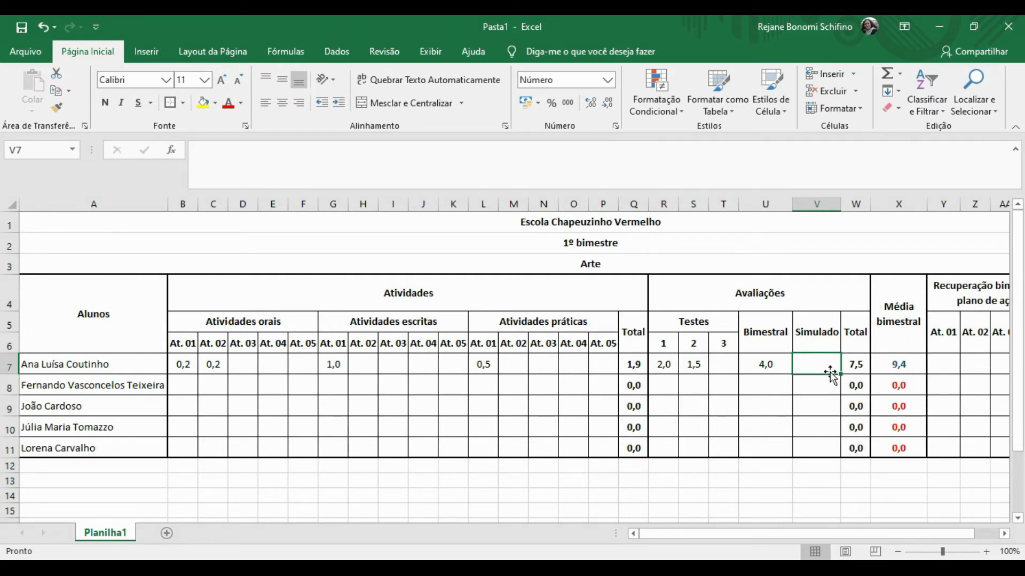
text(0,5)
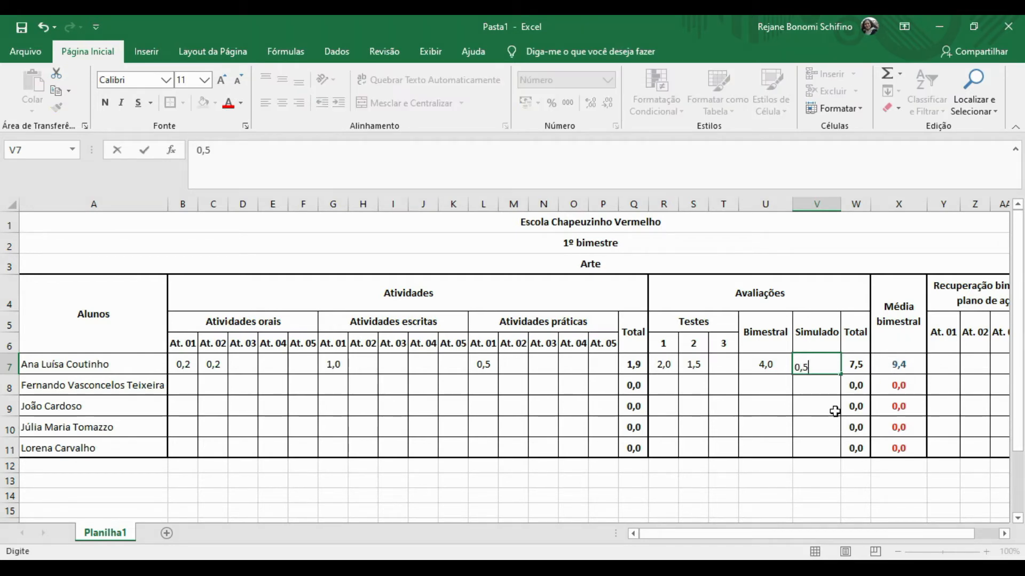
key(Tab)
Centre the Simulado values in V7:V11 horizontally and vertically.
drag(821, 369, 806, 447)
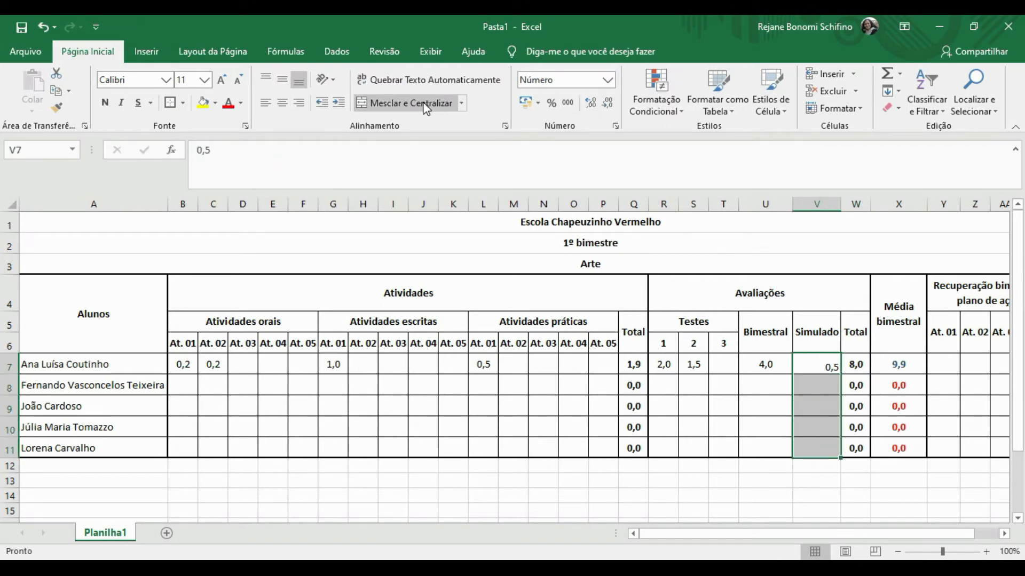
click(283, 105)
click(281, 87)
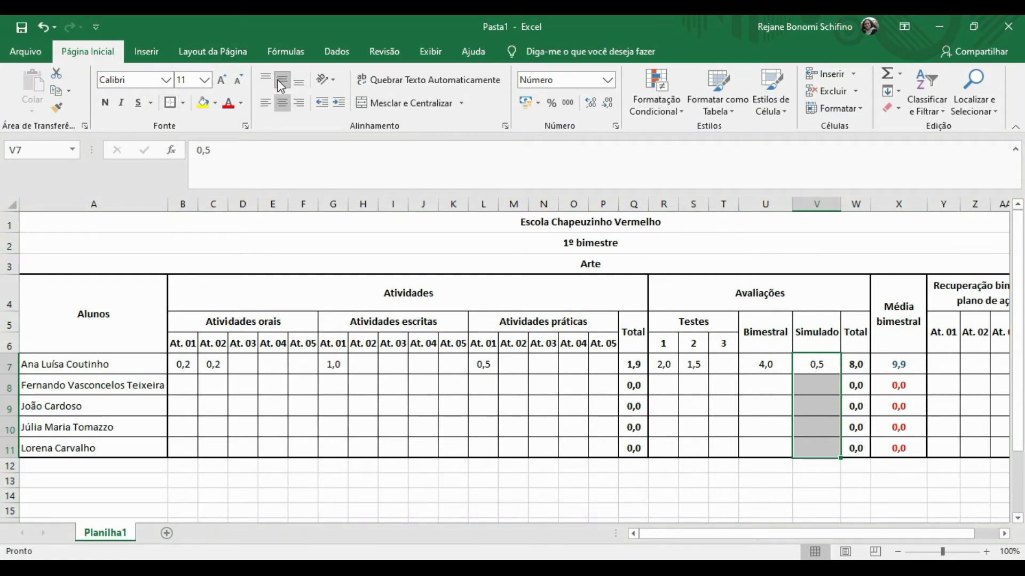
click(805, 412)
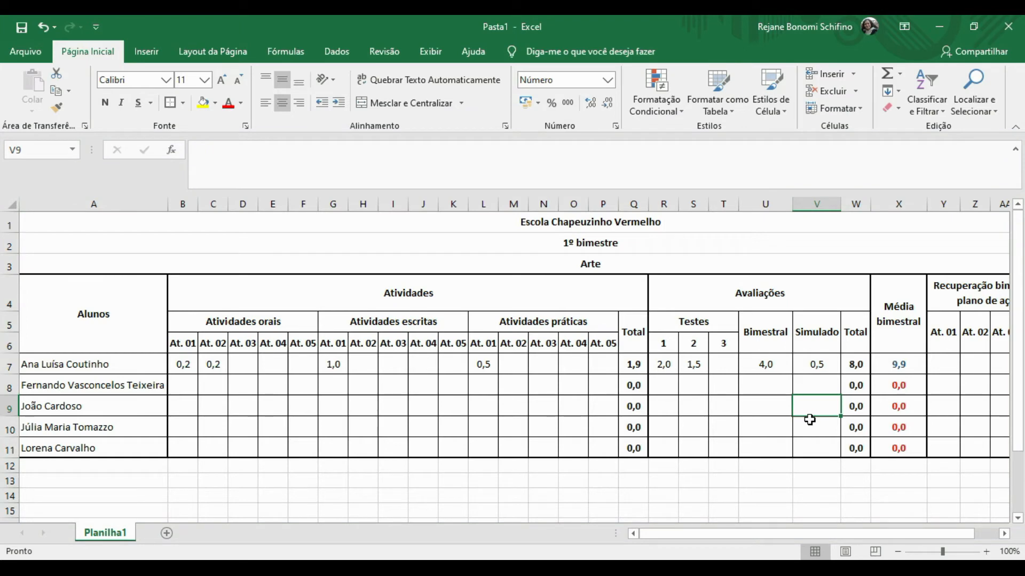
Move along row 7 from Média bimestral X7 to the Pontuação extra cell AC7.
click(900, 368)
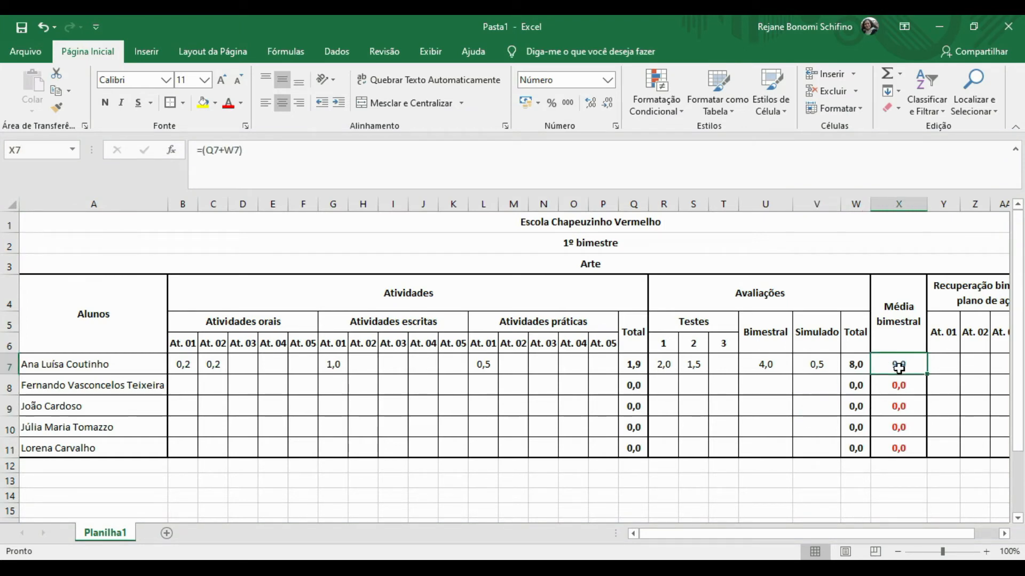
key(Right)
key(Right)
key(Right)
key(Right)
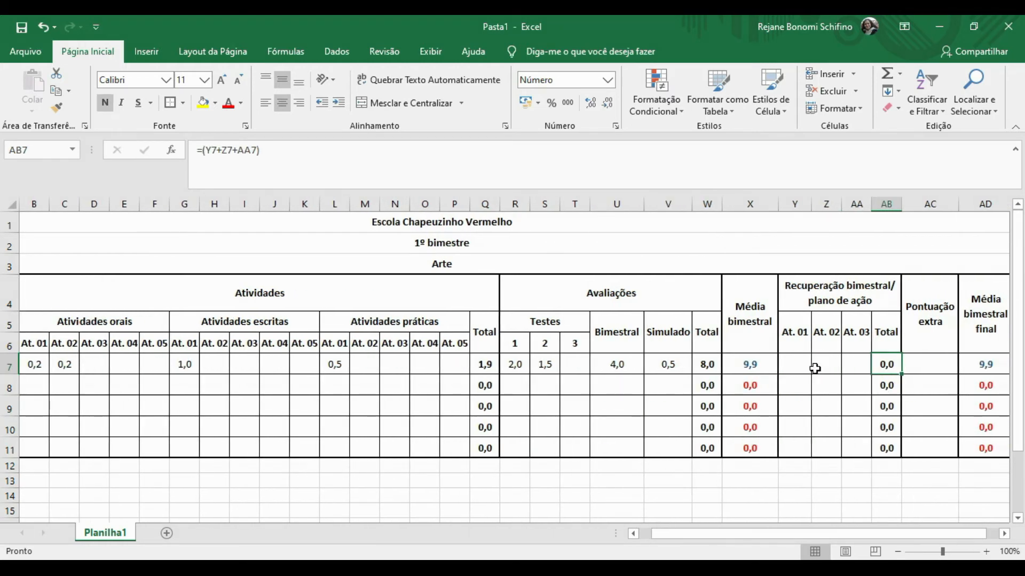
click(931, 368)
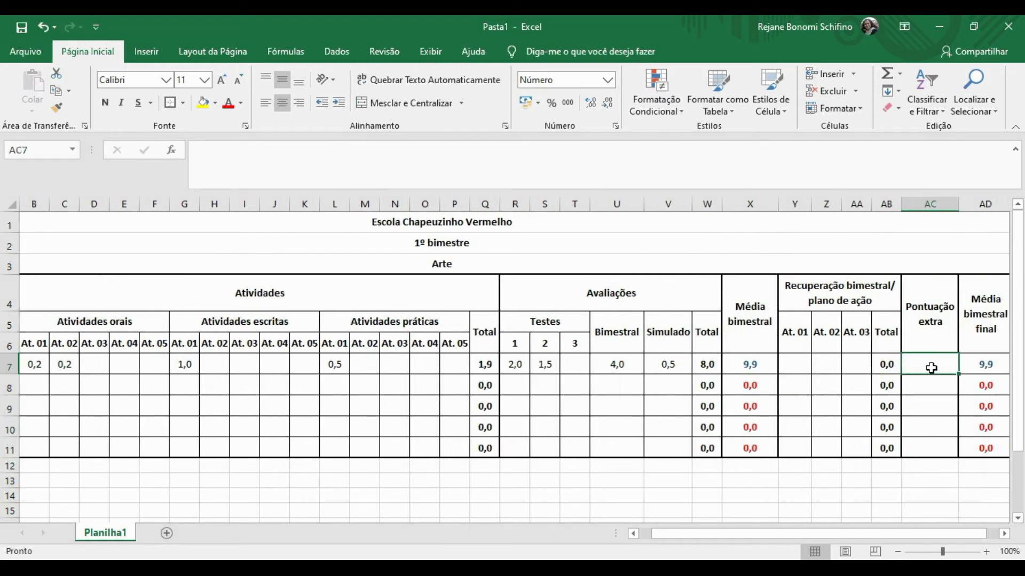
double_click(748, 367)
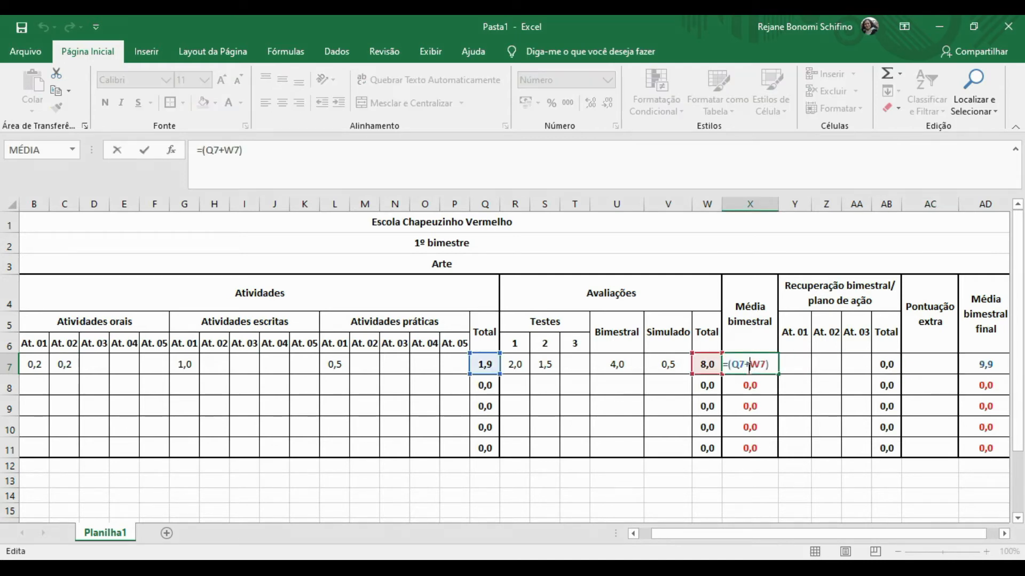
click(794, 385)
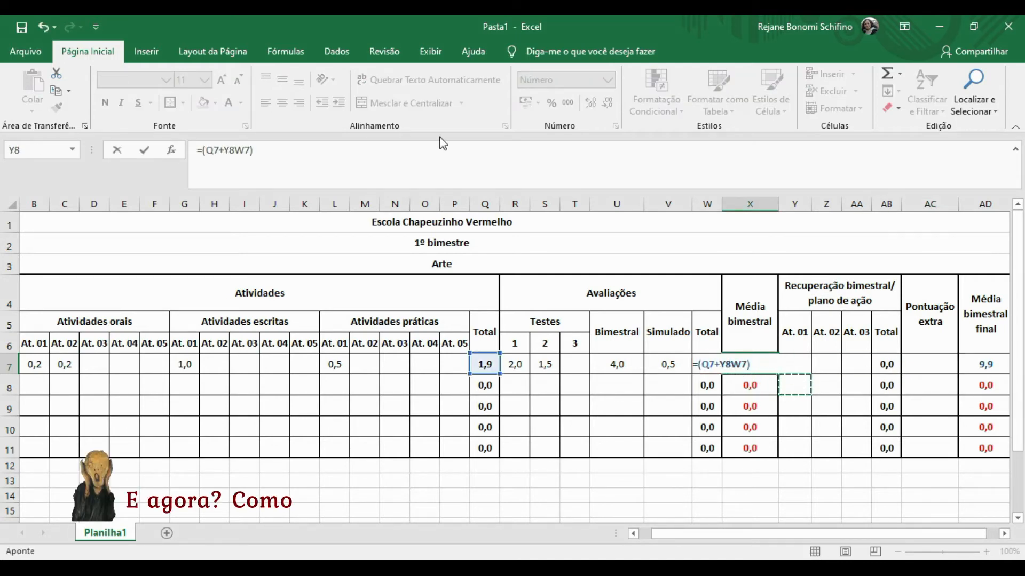
click(46, 28)
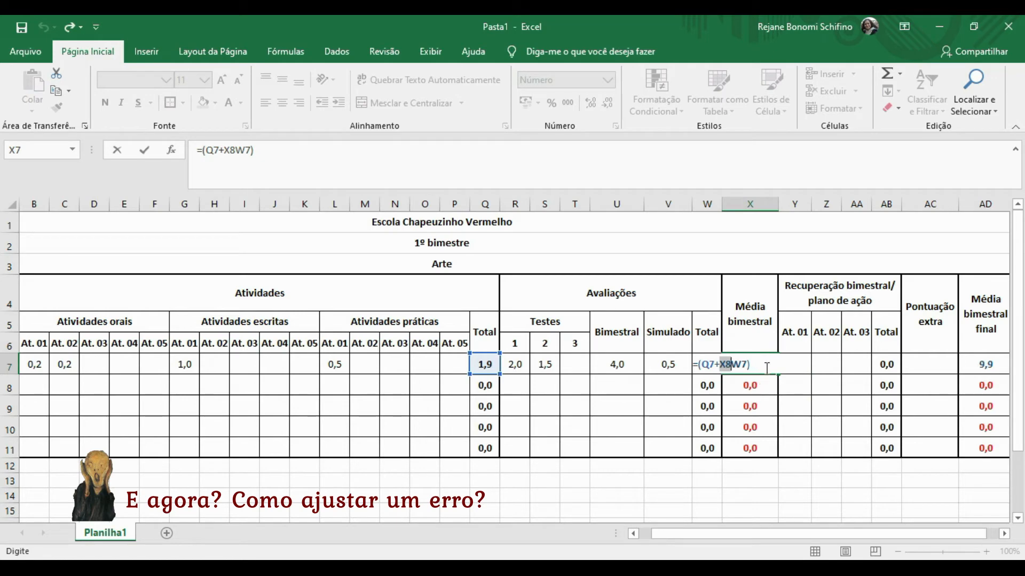
drag(767, 369, 687, 372)
key(Delete)
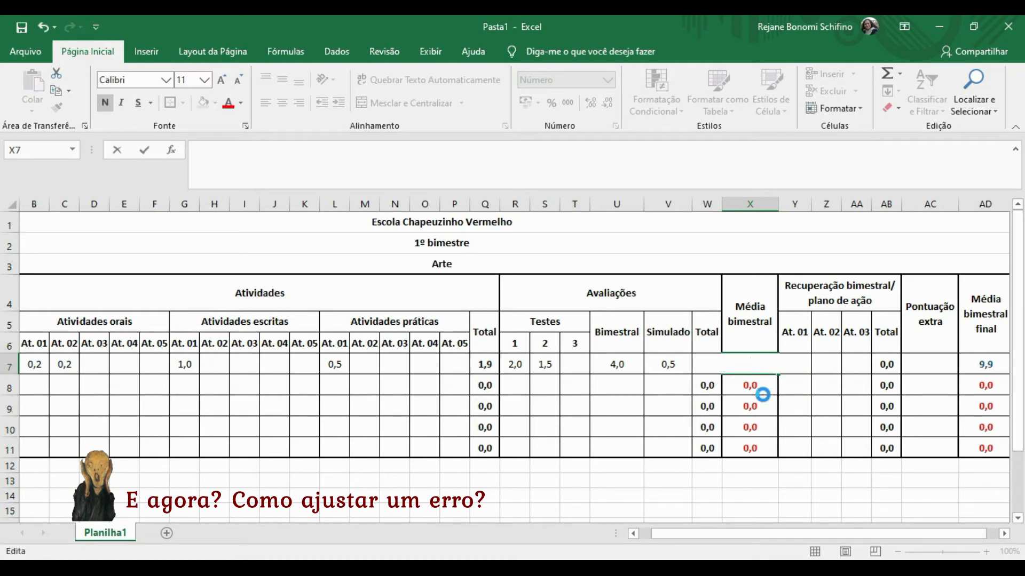
click(763, 390)
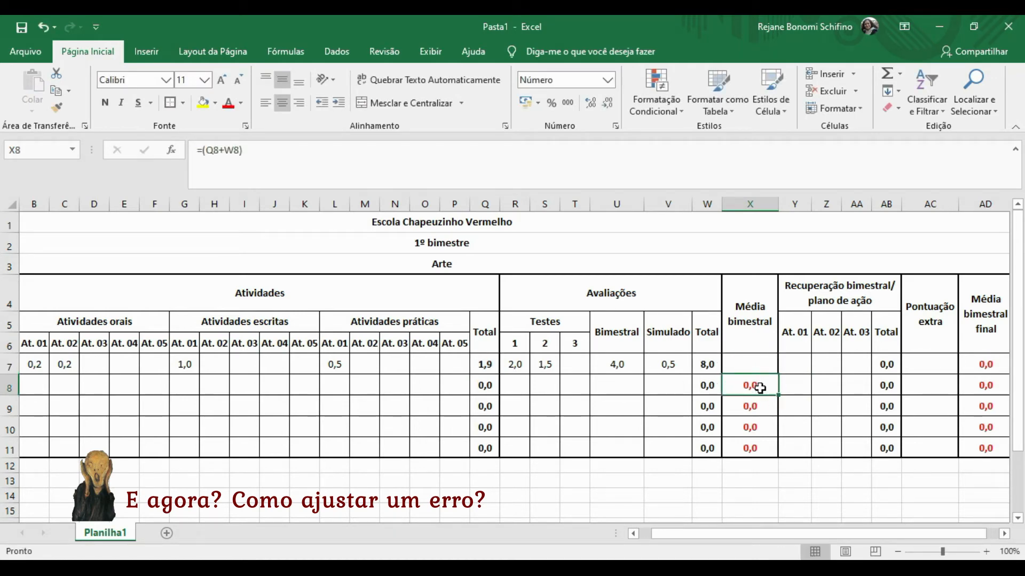
key(ctrl+c)
click(747, 356)
key(ctrl+v)
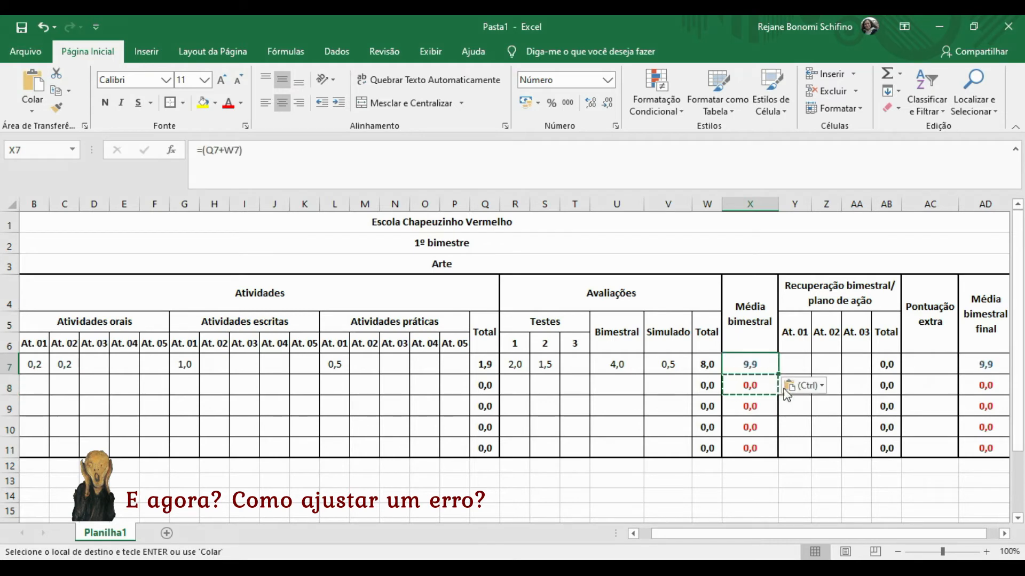
click(798, 368)
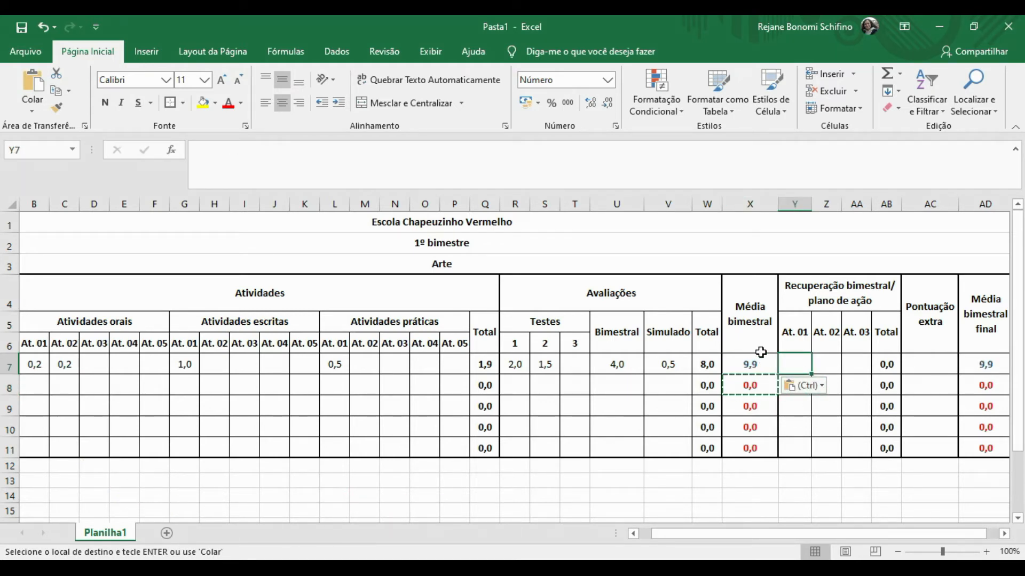
key(Right)
key(Right)
key(Right)
key(Right)
key(Right)
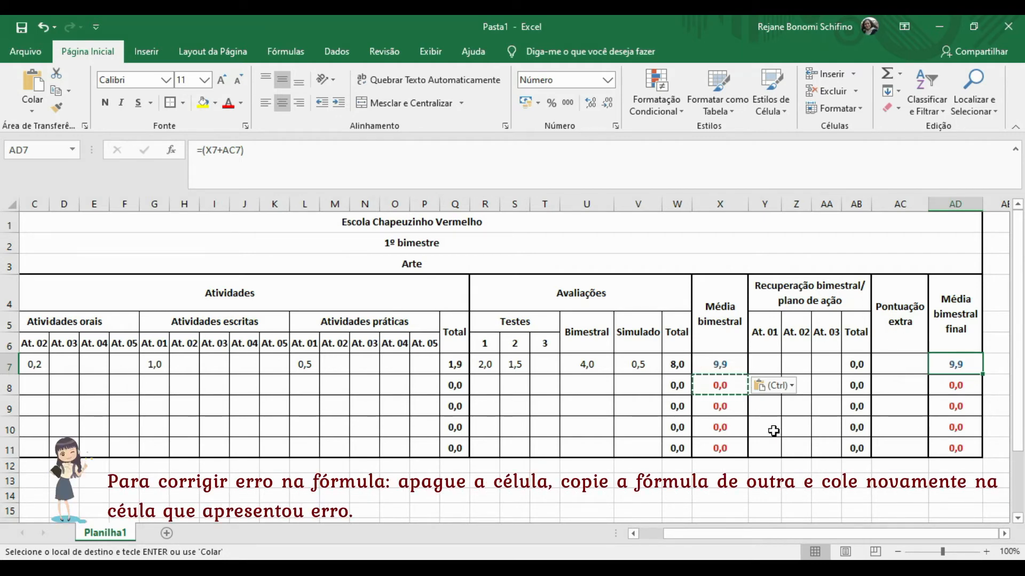
click(719, 366)
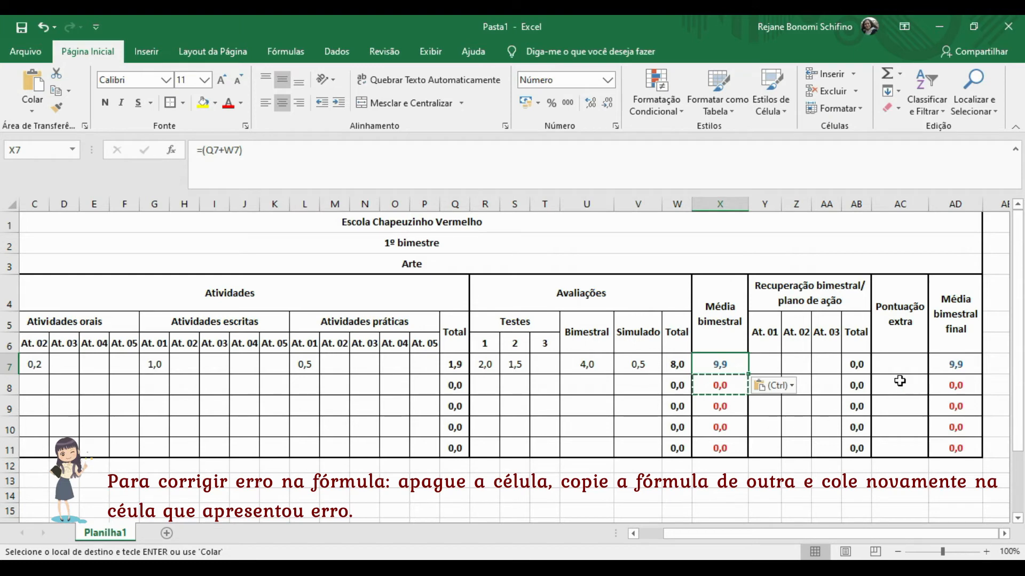
click(900, 366)
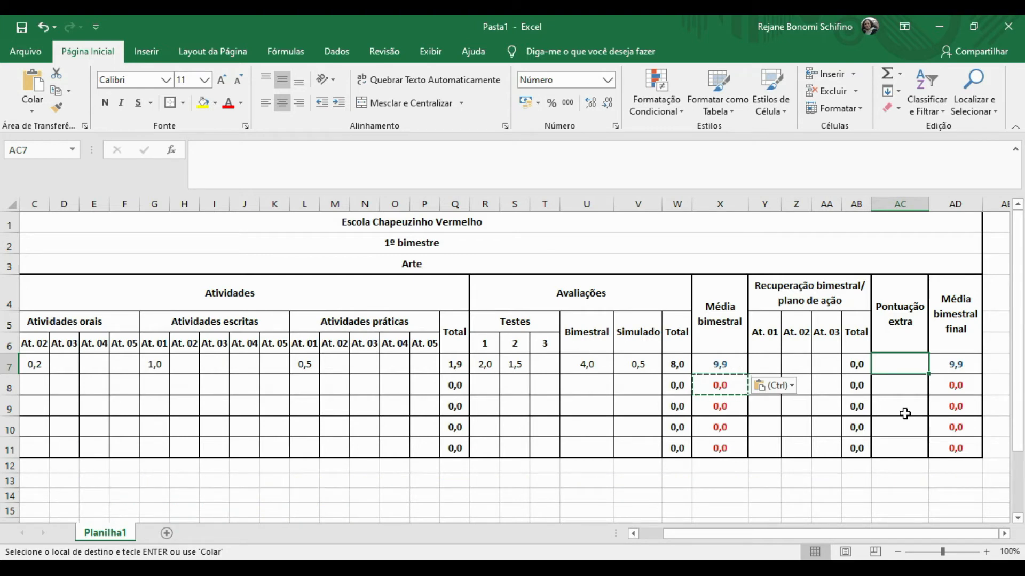
key(Left)
key(Left)
key(Left)
key(Left)
key(Left)
key(Left)
key(Left)
key(Left)
key(Left)
key(Left)
key(Left)
key(Left)
key(Left)
key(Left)
key(Left)
key(Left)
key(Left)
key(Left)
key(Left)
key(Left)
key(Left)
key(Left)
key(Left)
key(Left)
key(Left)
key(Left)
key(Left)
key(Left)
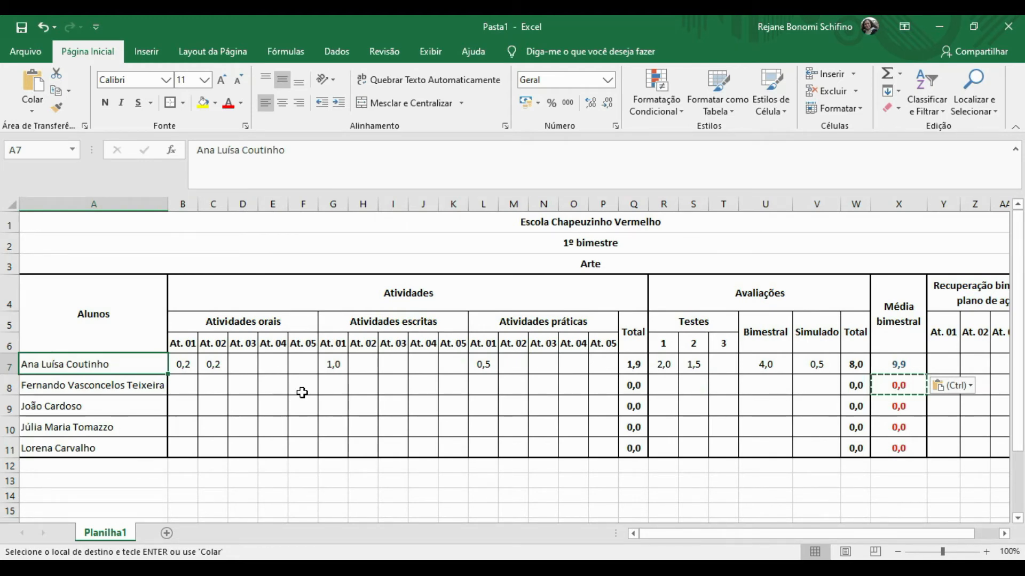
Navigate along rows 7 and 8 until the Alunos column with the first student's name is visible.
click(281, 362)
key(Right)
key(Right)
key(Right)
key(Right)
key(Right)
key(Right)
key(Right)
key(Right)
key(Right)
key(Right)
key(Right)
key(Right)
key(Right)
key(Right)
key(Right)
key(Right)
key(Right)
key(Right)
key(Right)
key(Right)
key(Right)
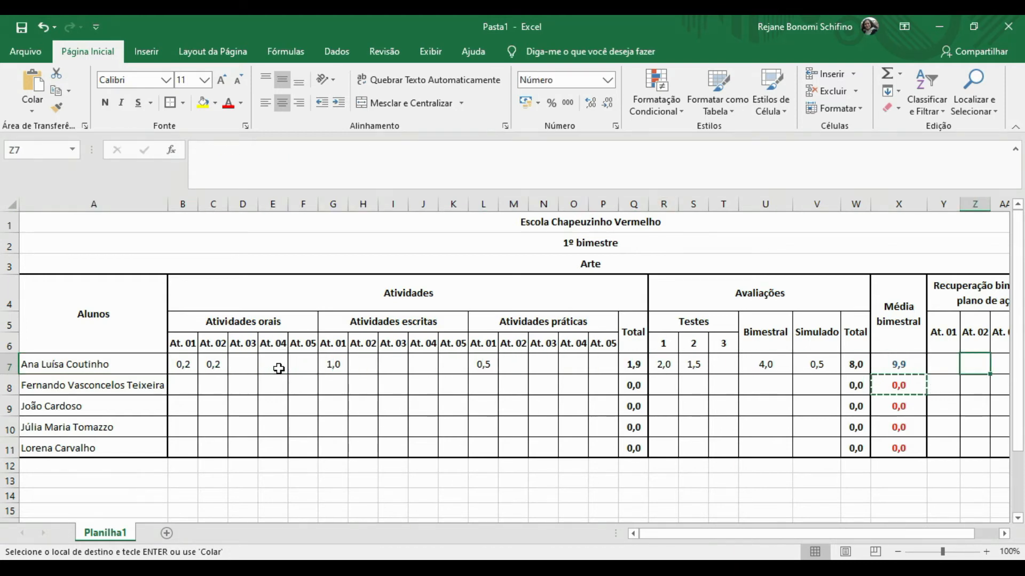
key(Right)
key(Down)
key(Left)
key(Left)
key(Left)
key(Left)
key(Left)
key(Left)
key(Left)
key(Left)
key(Left)
key(Left)
key(Left)
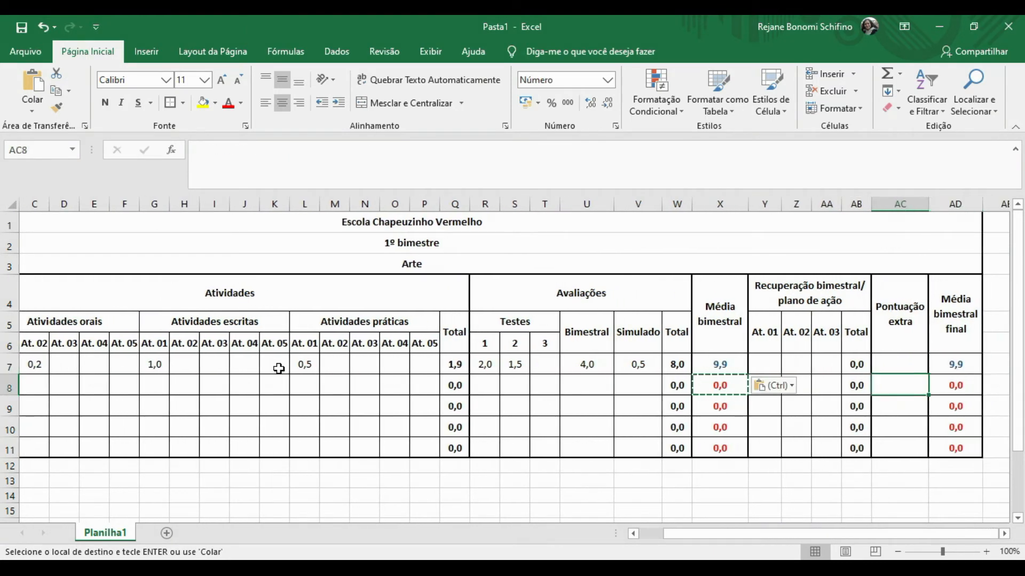
key(Up)
key(Left)
key(Left)
key(Left)
key(Left)
key(Left)
key(Left)
key(Left)
key(Left)
key(Left)
key(Left)
key(Left)
key(Left)
key(Left)
key(Left)
key(Left)
key(Left)
key(Left)
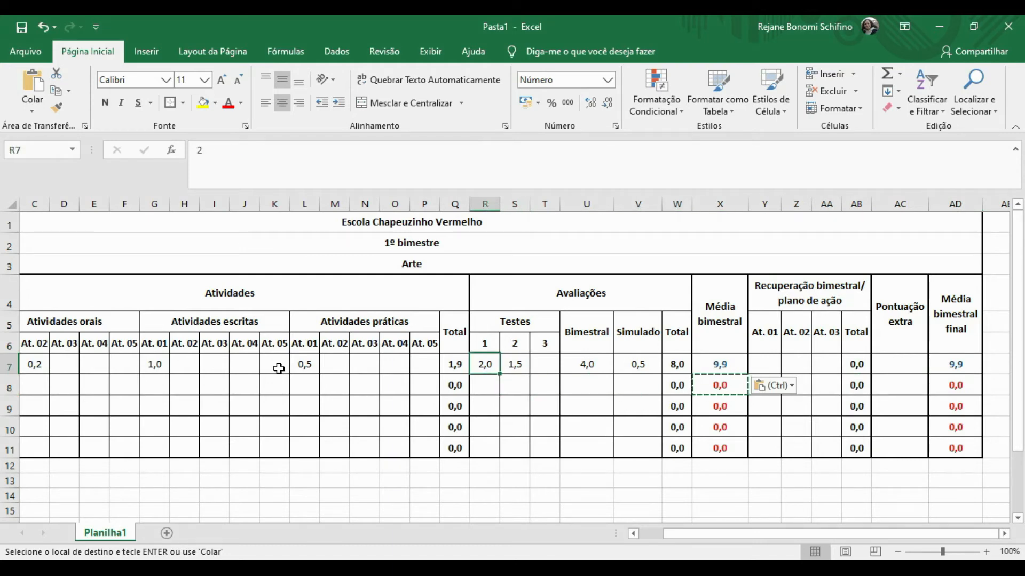
key(Left)
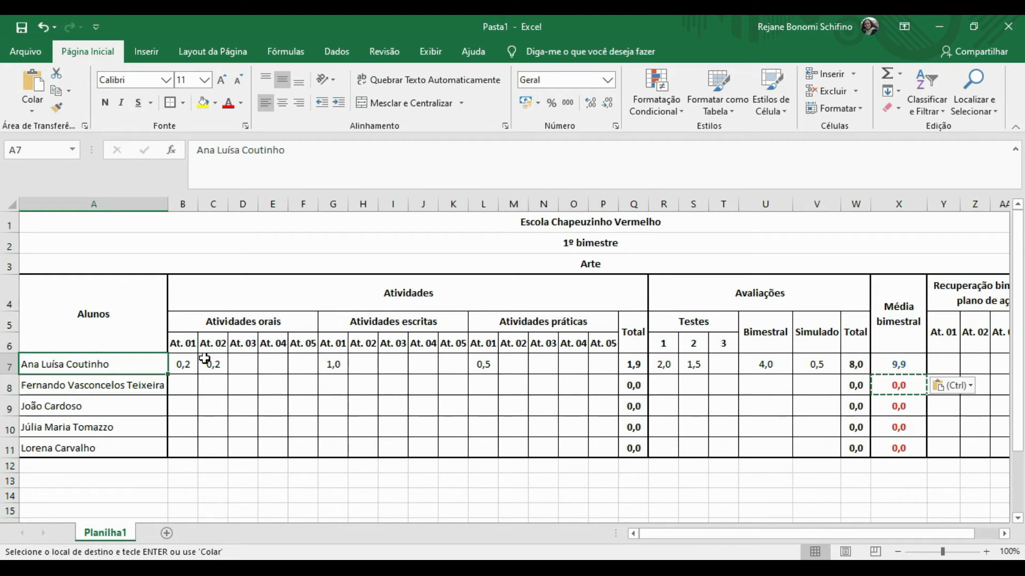
click(216, 222)
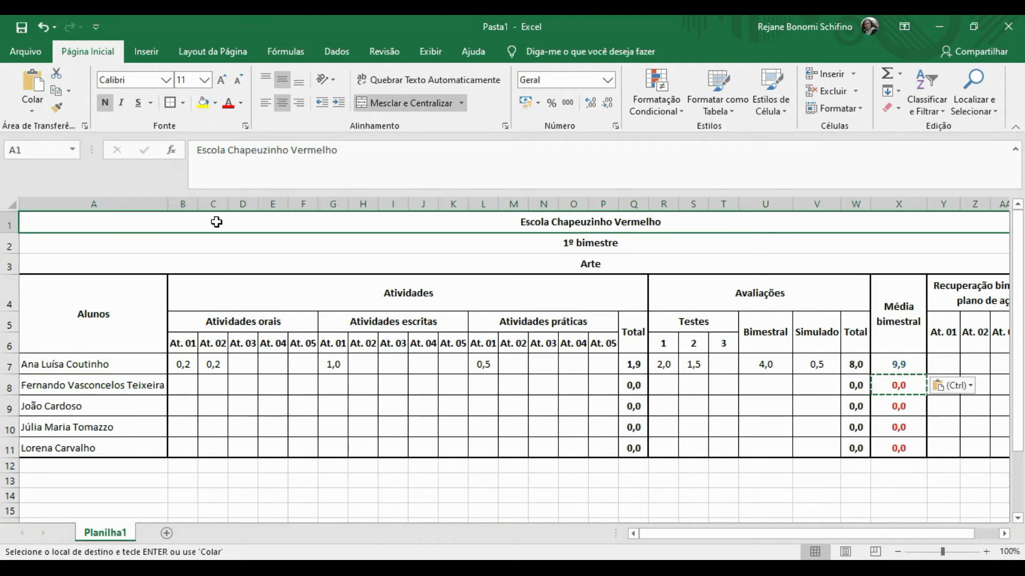
Fill the three title rows light blue and the Alunos column light gold.
key(shift+Down)
key(shift+Down)
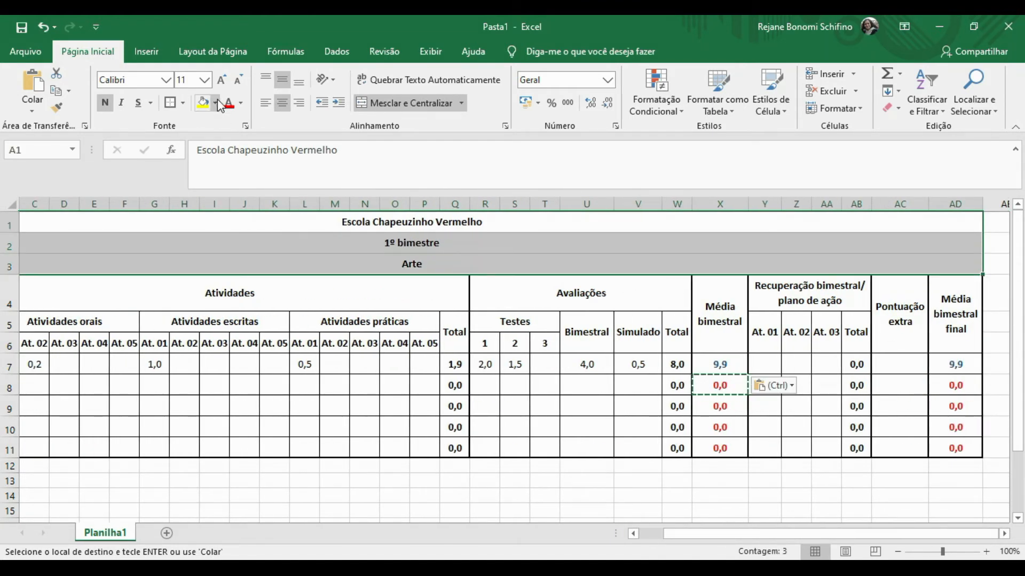
click(216, 103)
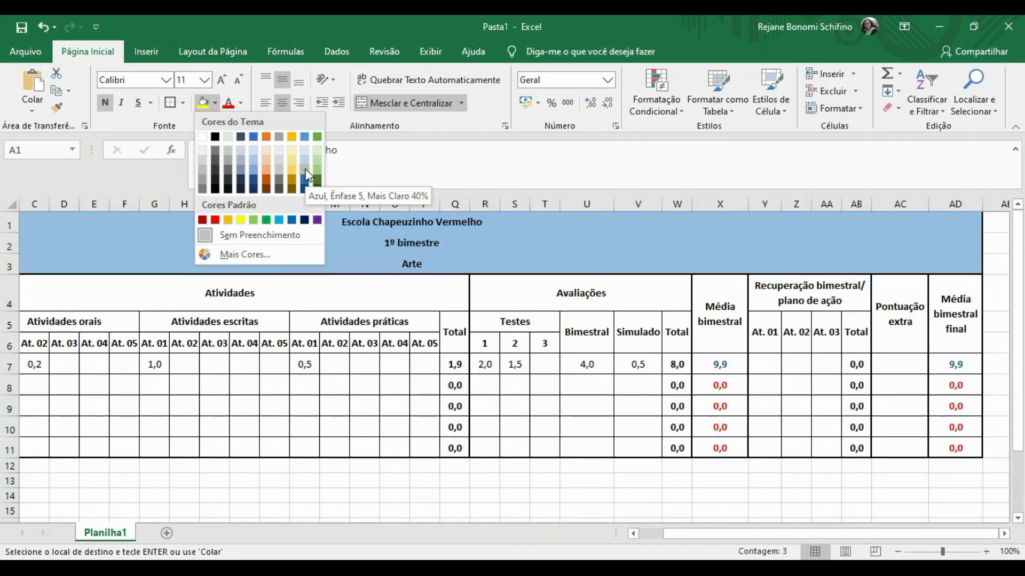
click(251, 159)
drag(107, 303, 111, 299)
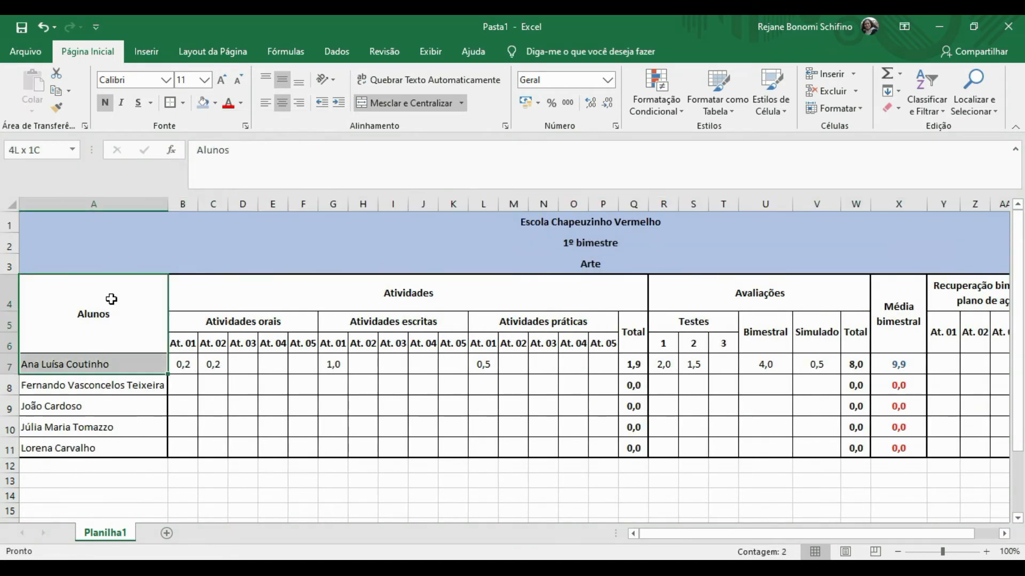
key(shift+Down)
key(shift+Down)
key(shift+Down)
key(shift+Down)
click(215, 104)
click(291, 159)
Fill the Atividades block light green and the Avaliações block pink.
click(244, 302)
key(shift+Down)
key(shift+Down)
key(shift+Down)
key(shift+Down)
key(shift+Down)
key(shift+Down)
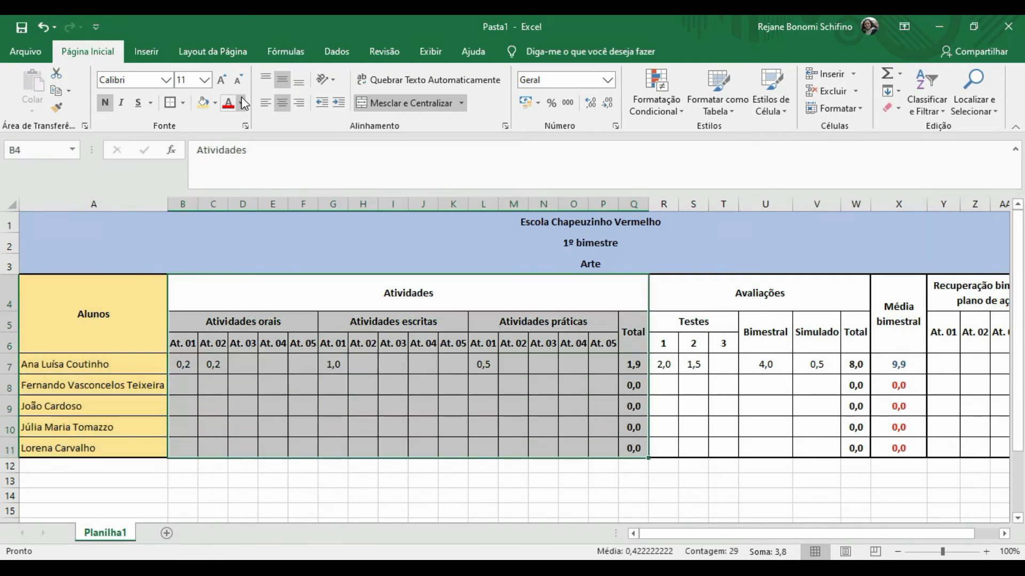
click(215, 104)
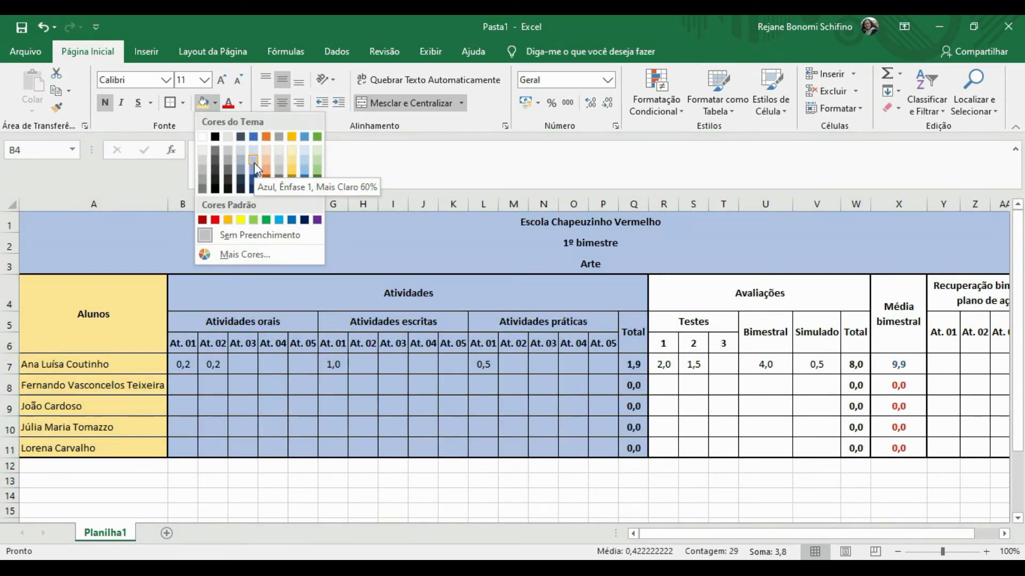
click(317, 165)
click(704, 301)
key(shift+Down)
key(shift+Down)
key(shift+Down)
key(shift+Down)
key(shift+Down)
Fill the Média bimestral column yellow-green from the full colour picker.
key(shift+Down)
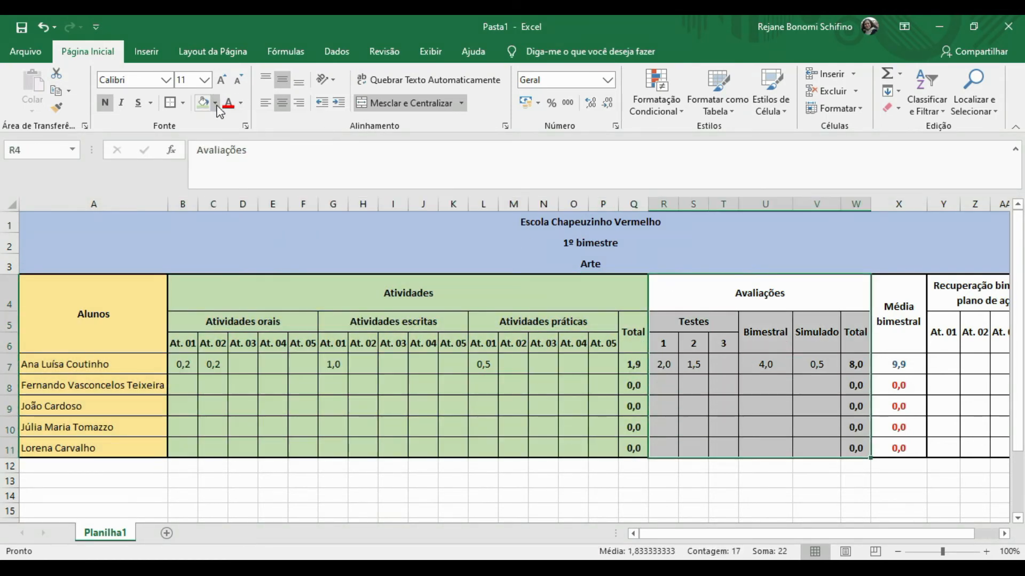
click(215, 104)
click(230, 254)
click(716, 143)
click(817, 51)
click(896, 307)
key(shift+Down)
key(shift+Down)
key(shift+Down)
key(shift+Down)
key(shift+Down)
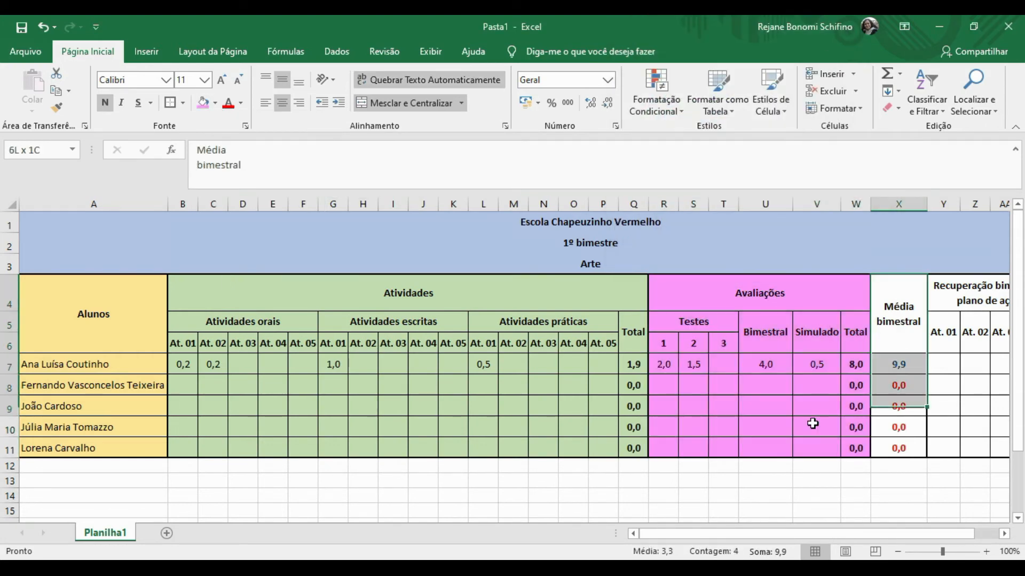
click(216, 103)
click(232, 282)
click(677, 169)
click(818, 50)
Refine the Média bimestral fill to a custom brighter yellow-green shade.
click(975, 332)
scroll(934, 324, right, 1)
drag(750, 315, 749, 449)
click(215, 103)
click(232, 282)
click(688, 52)
drag(779, 127, 778, 110)
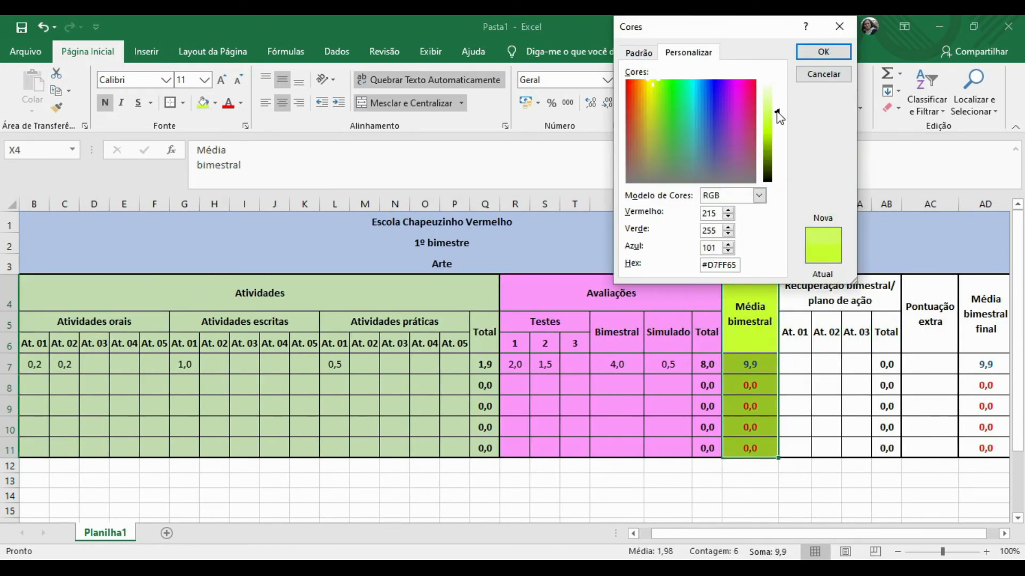
click(823, 51)
Fill the Recuperação bimestral block light orange and the Alunos heading light gold.
key(Right)
key(shift+Down)
key(shift+Down)
key(shift+Down)
key(shift+Down)
key(shift+Down)
key(shift+Down)
click(215, 103)
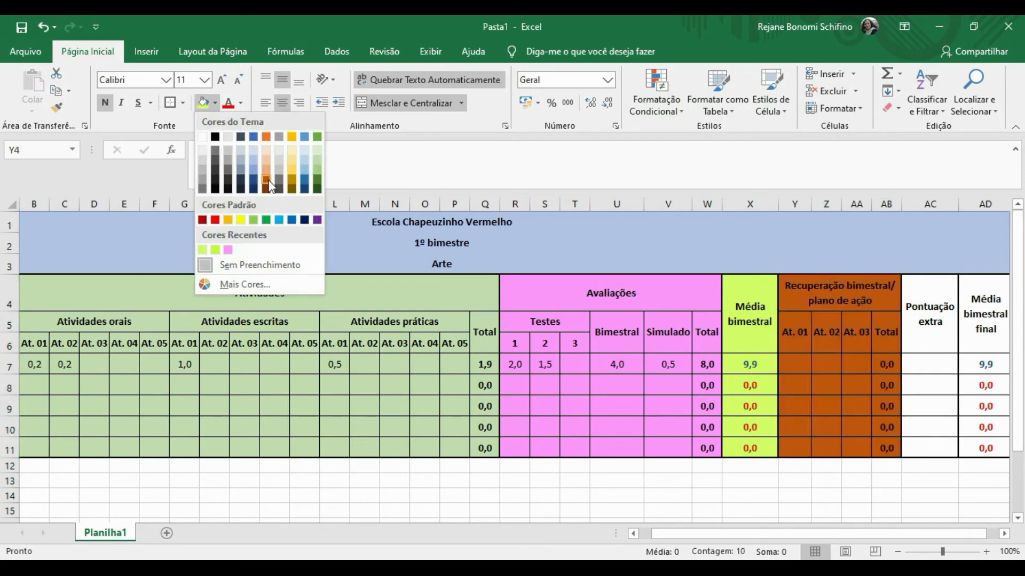
click(268, 164)
key(Home)
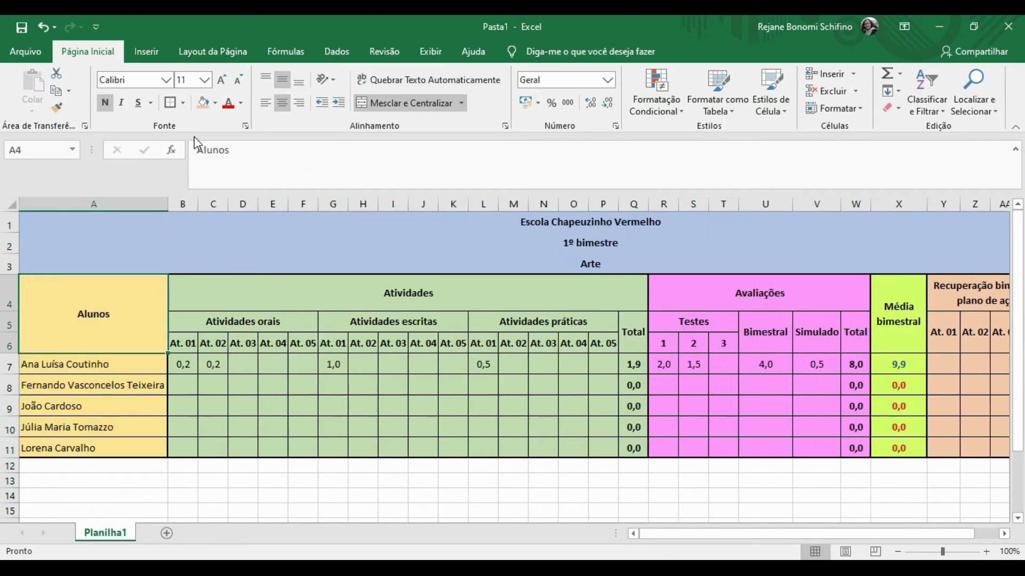
click(215, 104)
click(296, 162)
Fill the Pontuação extra column a lightened custom light blue.
key(Right)
key(Right)
key(Right)
key(Right)
key(Right)
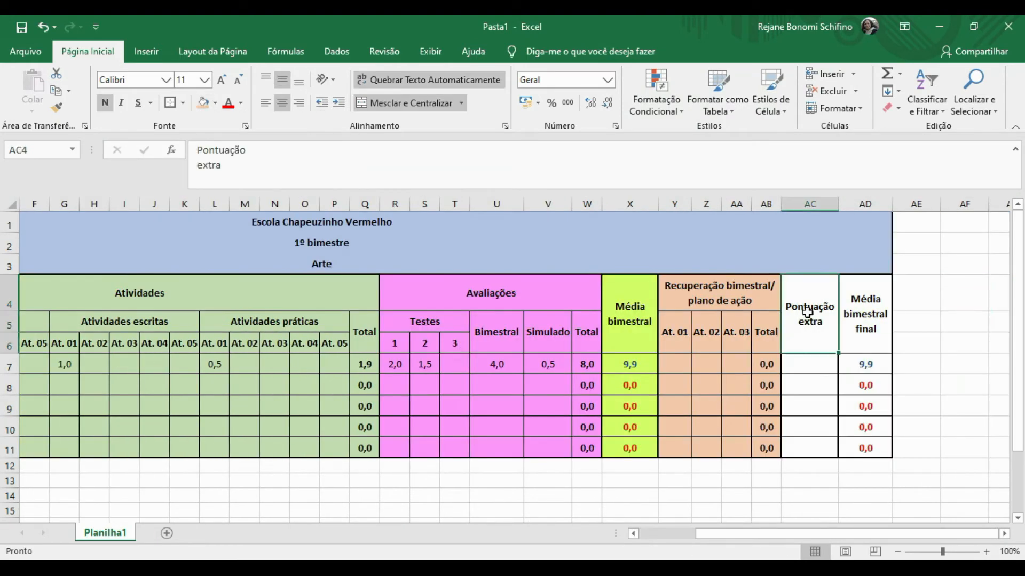
key(shift+Down)
key(shift+Down)
key(shift+Down)
key(shift+Down)
key(shift+Down)
click(216, 104)
click(263, 289)
double_click(690, 114)
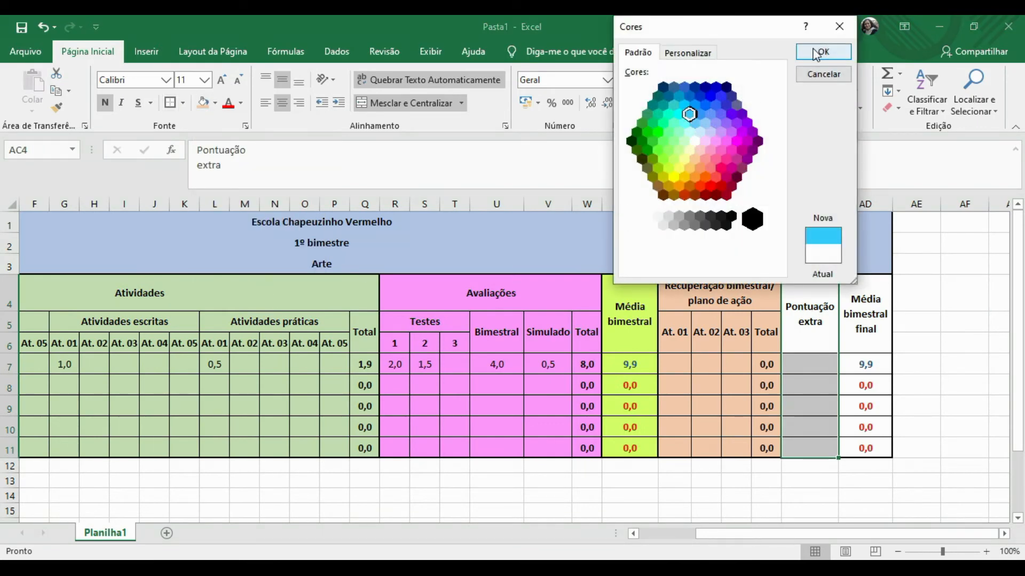
click(215, 104)
click(252, 284)
click(688, 53)
drag(778, 122, 777, 103)
click(823, 52)
Fill the Média bimestral final column a lightened custom green.
click(865, 291)
key(shift+Down)
key(shift+Down)
key(shift+Down)
key(shift+Down)
key(shift+Down)
click(215, 103)
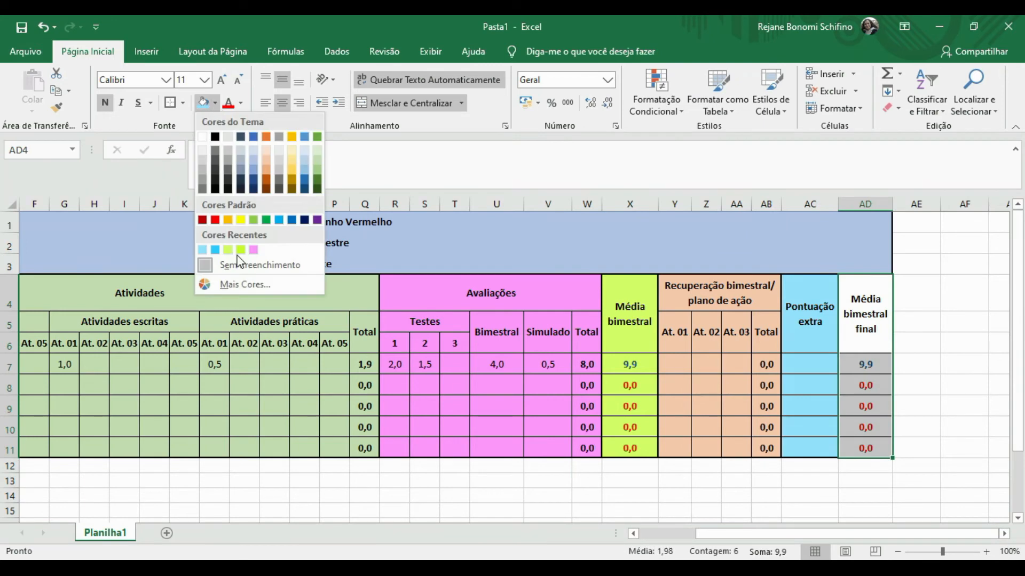
click(251, 284)
click(655, 143)
click(823, 51)
click(215, 104)
click(235, 288)
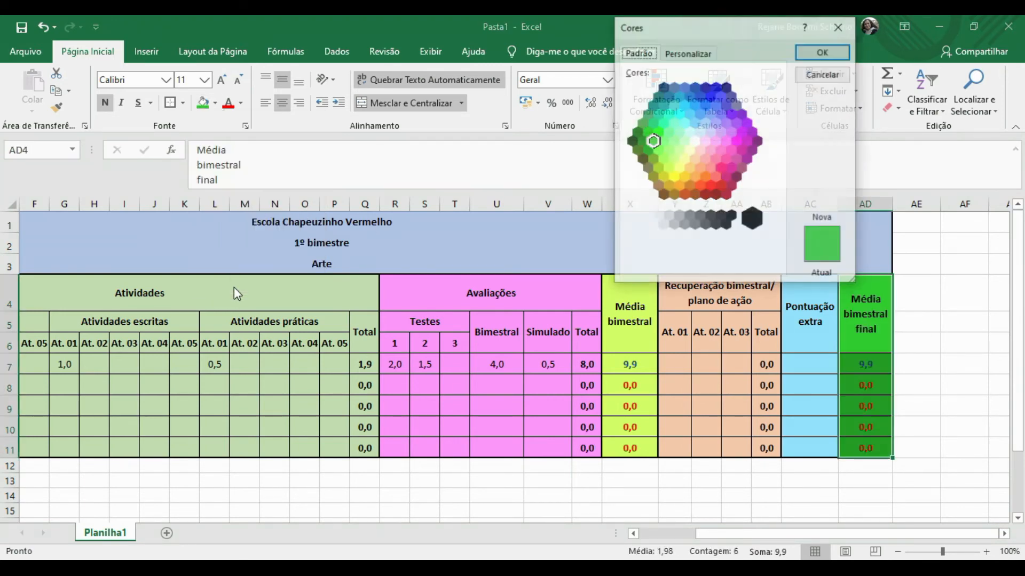
drag(778, 120, 777, 112)
click(822, 53)
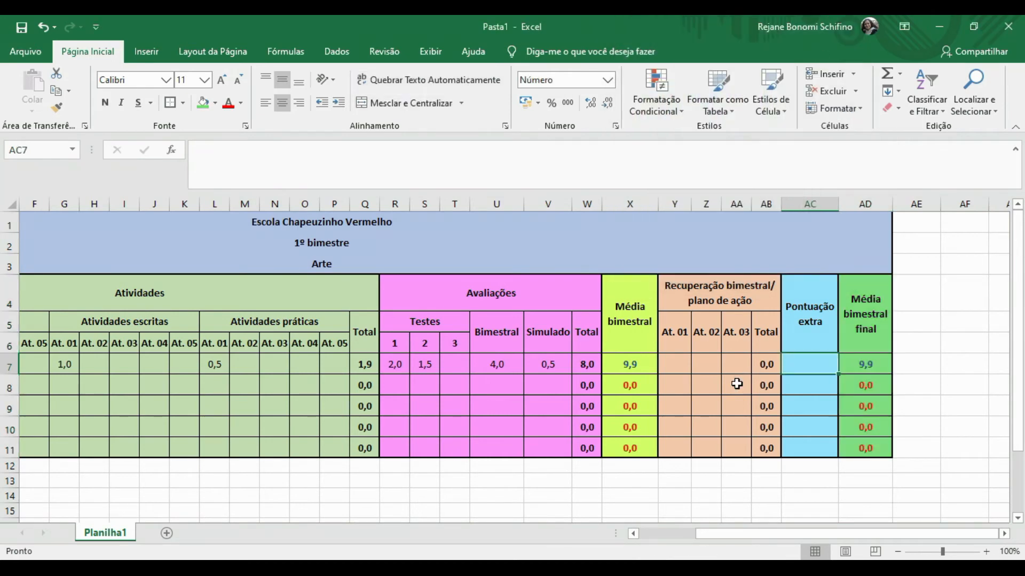
click(862, 448)
key(Left)
key(Left)
key(Left)
key(Left)
key(Left)
key(Left)
key(Left)
key(Left)
key(Home)
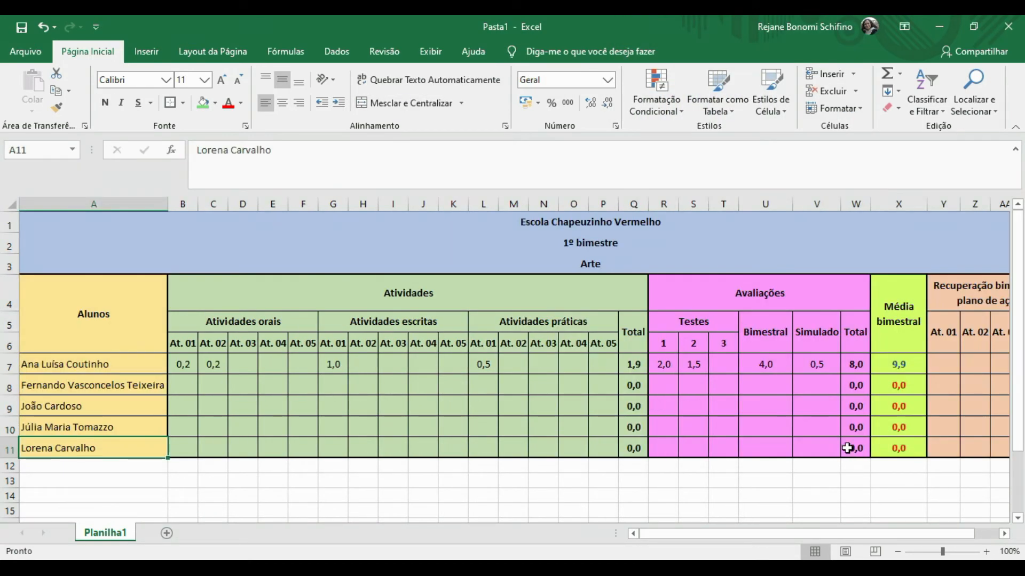
key(Up)
key(Up)
key(Up)
key(Up)
key(Up)
key(Up)
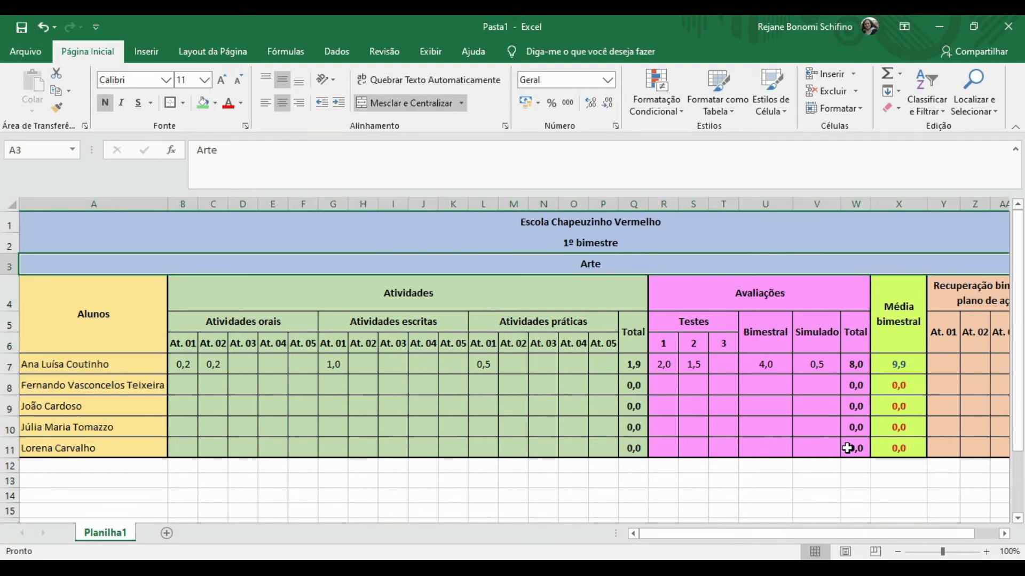
key(Down)
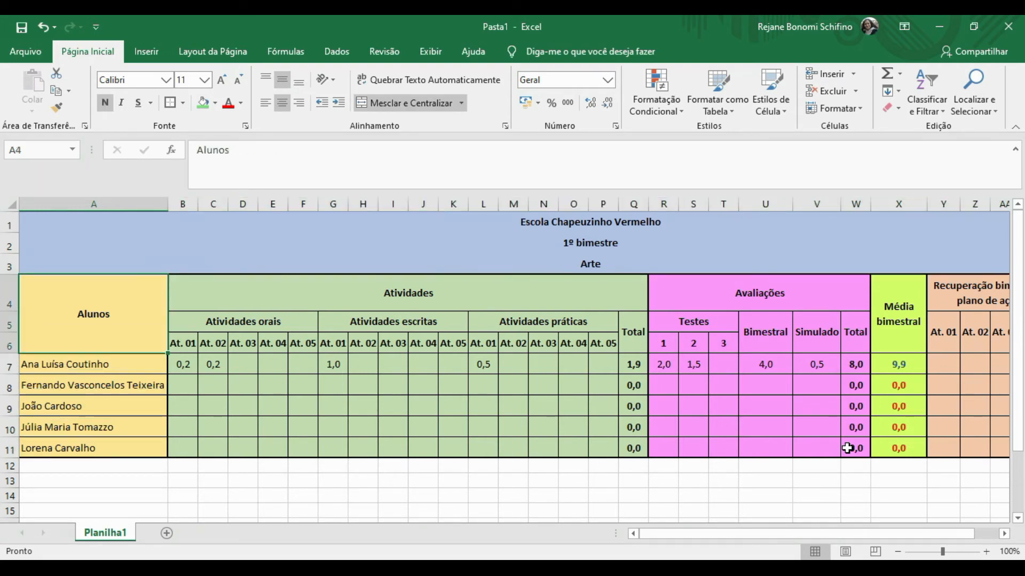
key(Right)
key(Right)
key(Right)
key(Right)
key(Right)
key(Right)
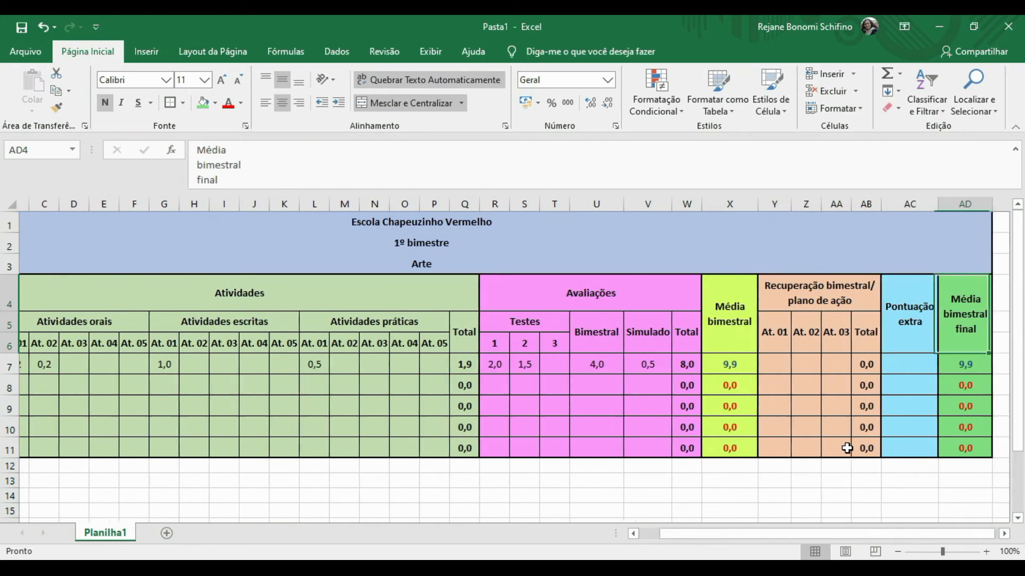
key(Down)
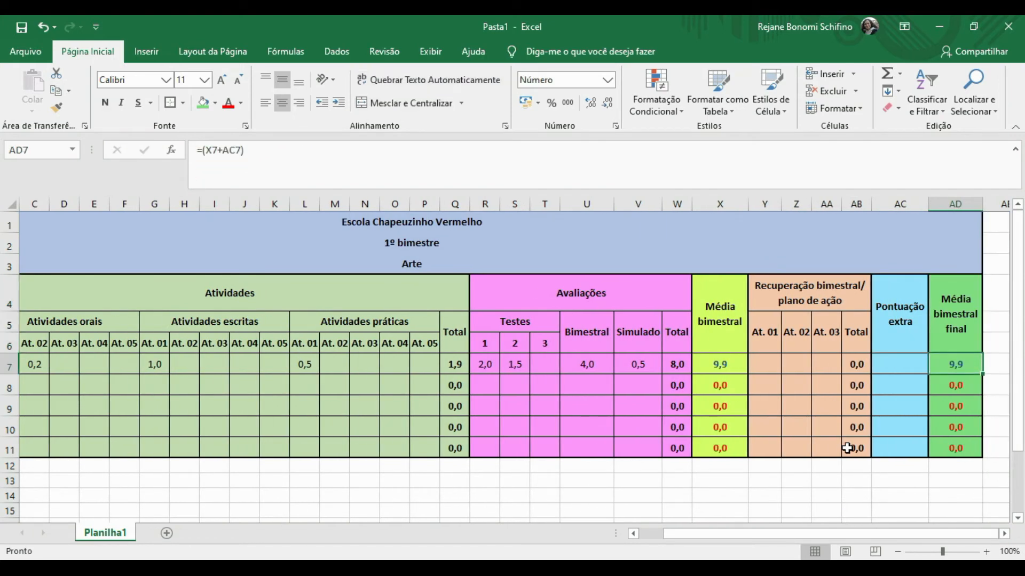
key(Left)
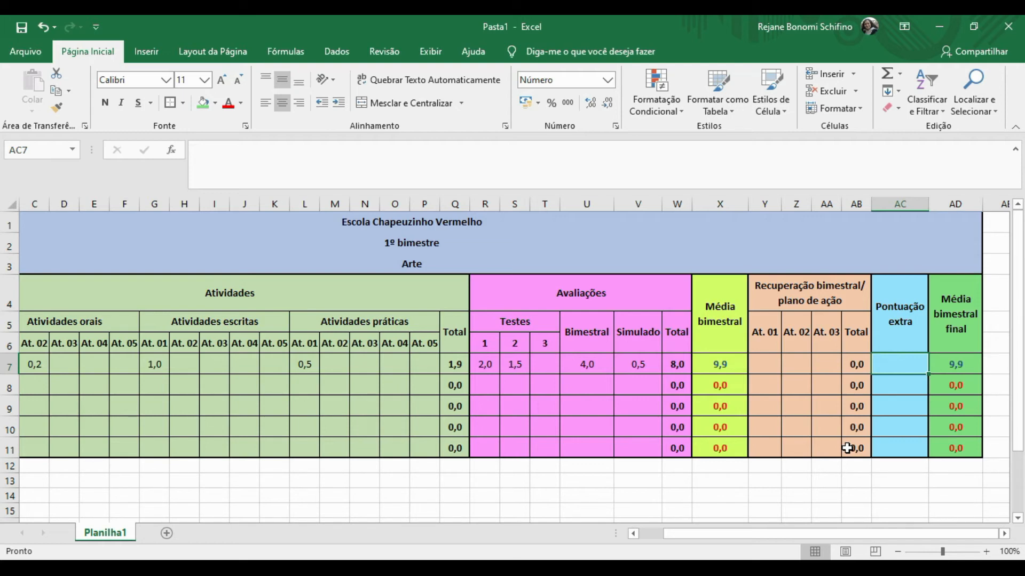
key(Left)
key(Left)
key(Left)
key(Left)
key(Left)
key(Left)
key(Left)
key(Left)
key(Left)
key(Left)
key(Left)
key(Left)
key(Left)
key(Left)
key(Left)
key(Left)
key(Left)
key(Left)
key(Left)
key(Left)
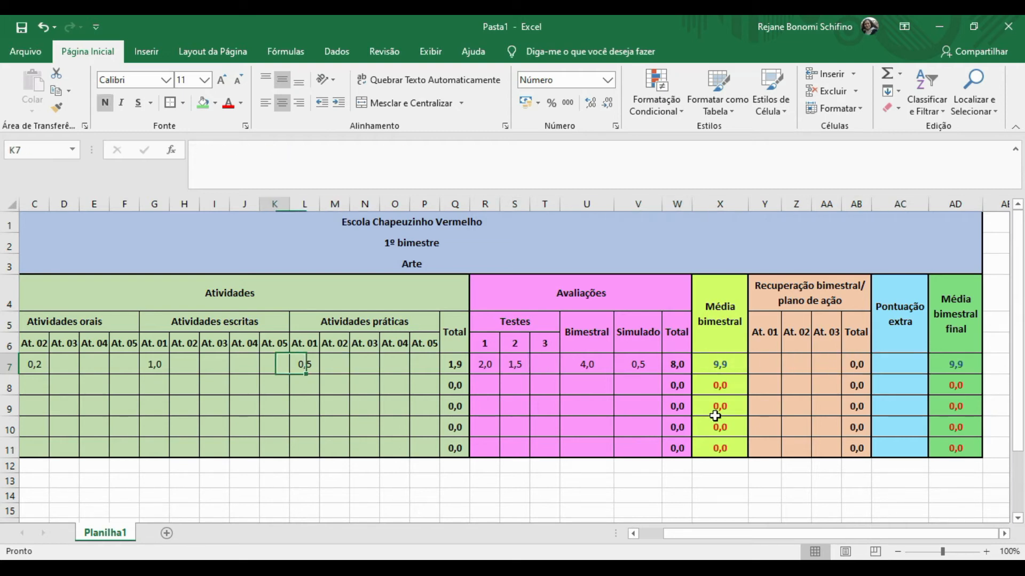
Rename the Planilha1 grade sheet to '1º 01'.
right_click(114, 538)
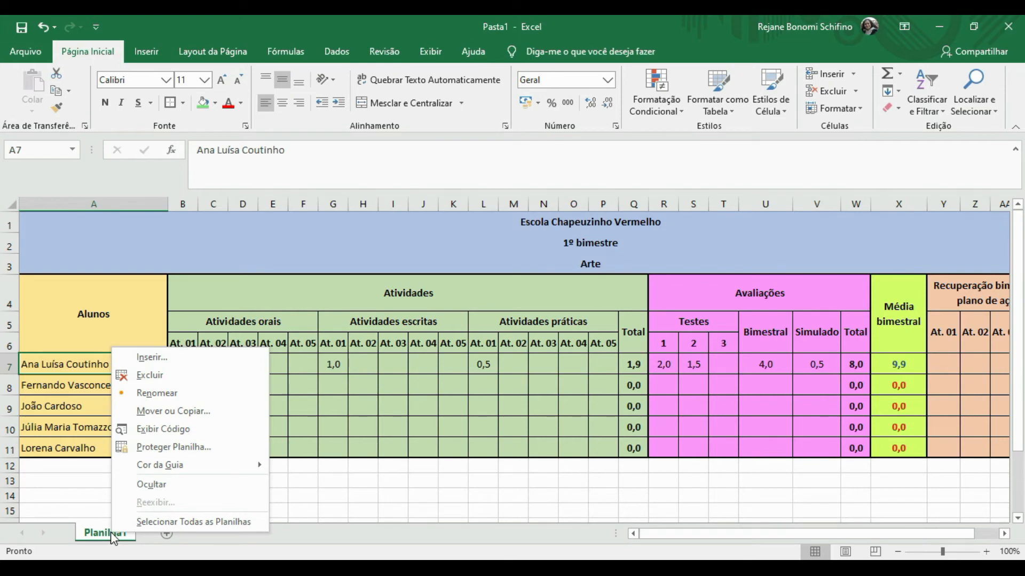
click(150, 394)
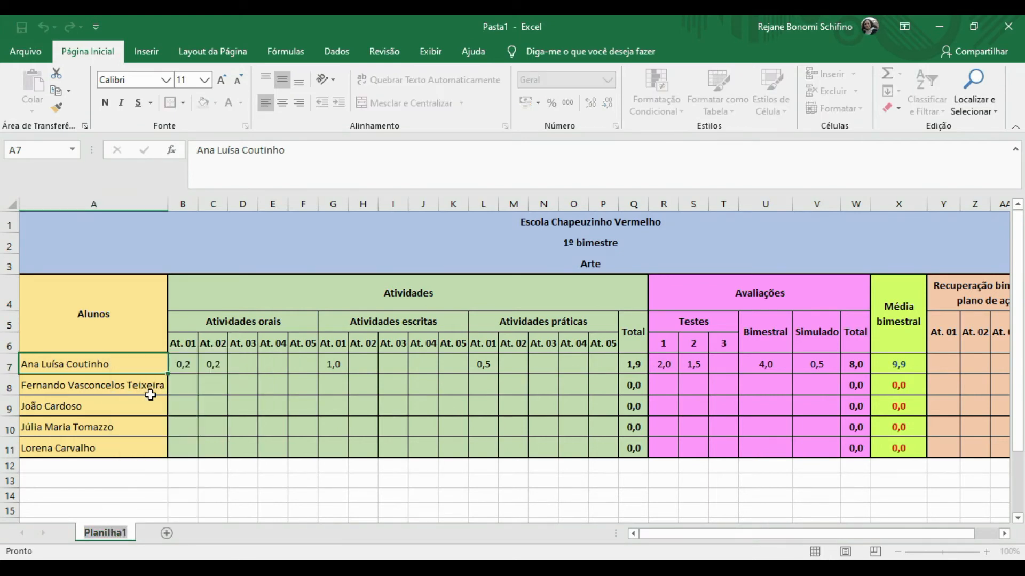
key(BackSpace)
text(1º 01)
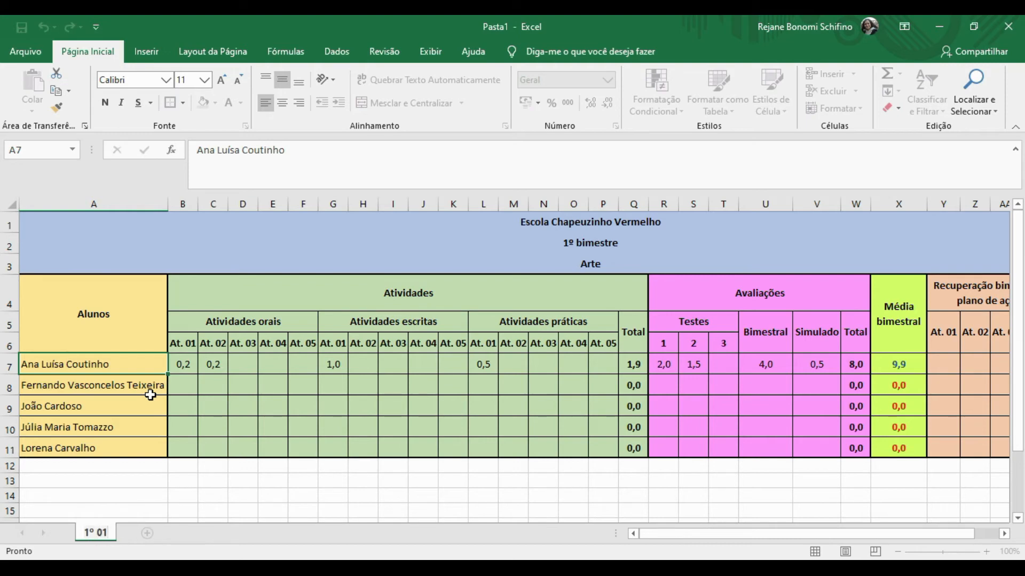
click(151, 395)
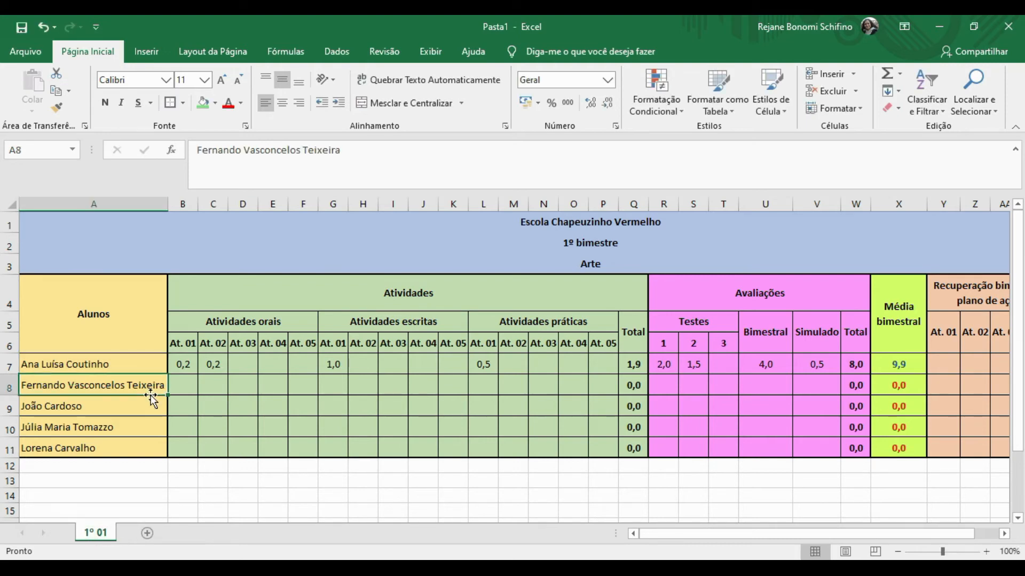
Add a new blank sheet and name it '1º 02'.
click(149, 535)
right_click(151, 541)
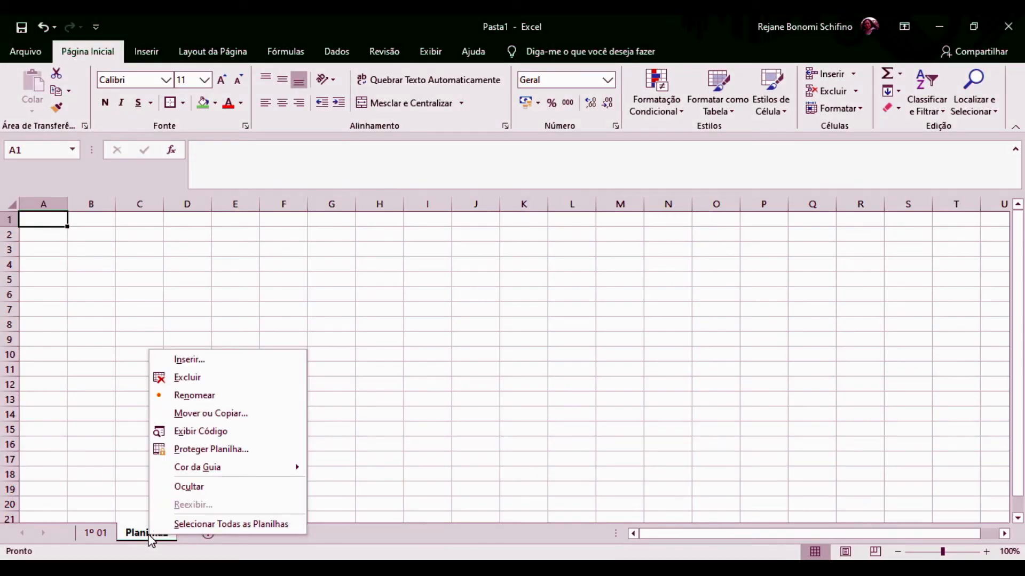
click(202, 395)
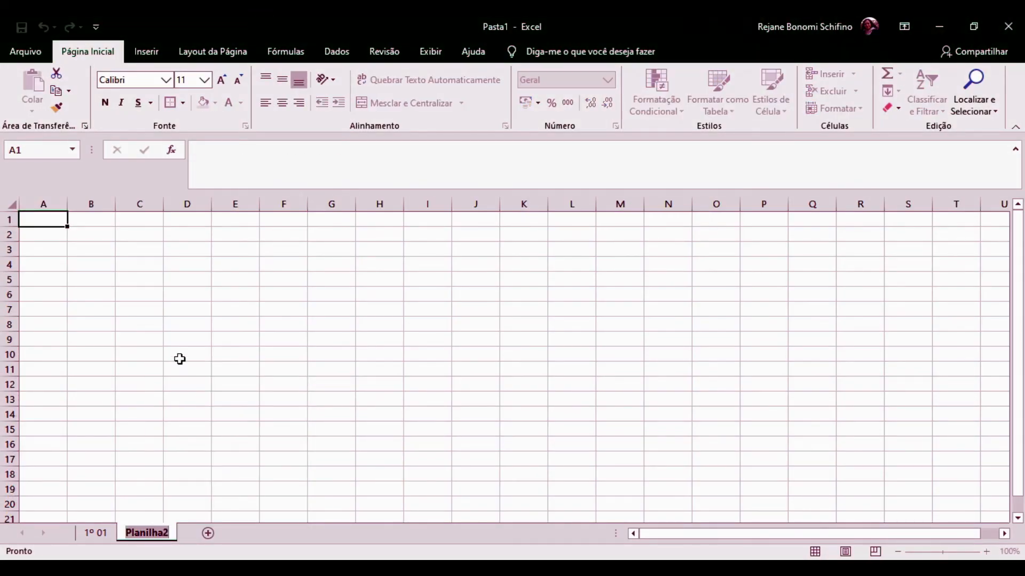
key(BackSpace)
text(1º 02)
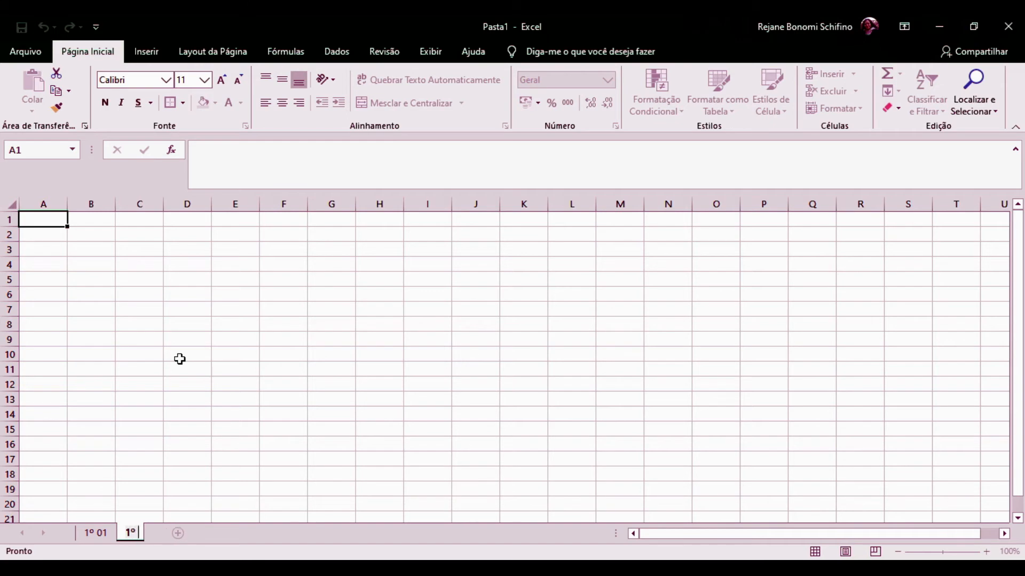
key(Return)
Copy columns A through AE of sheet 1º 01 and paste them at column A of 1º 02.
click(98, 534)
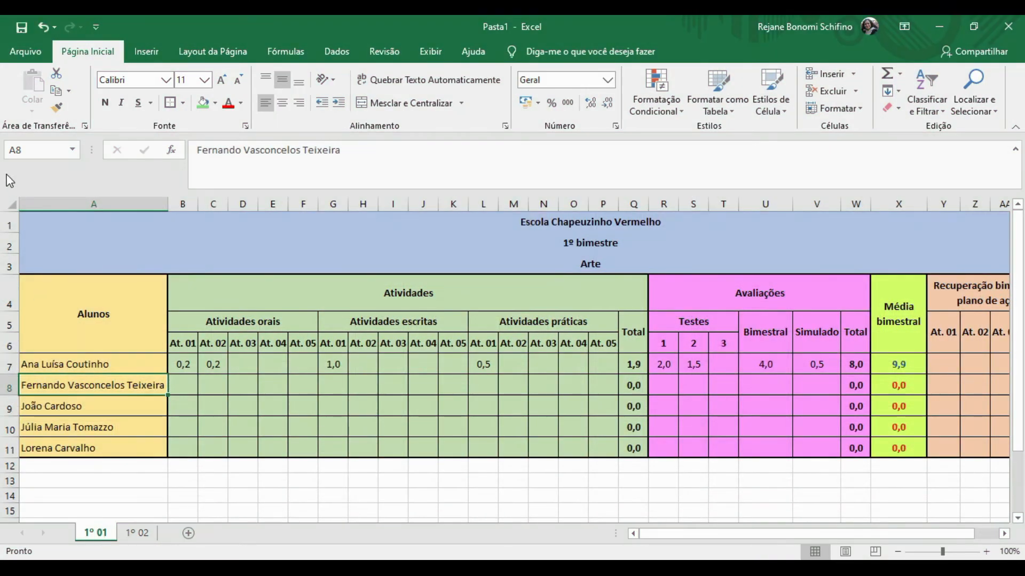
click(63, 203)
drag(63, 197, 926, 203)
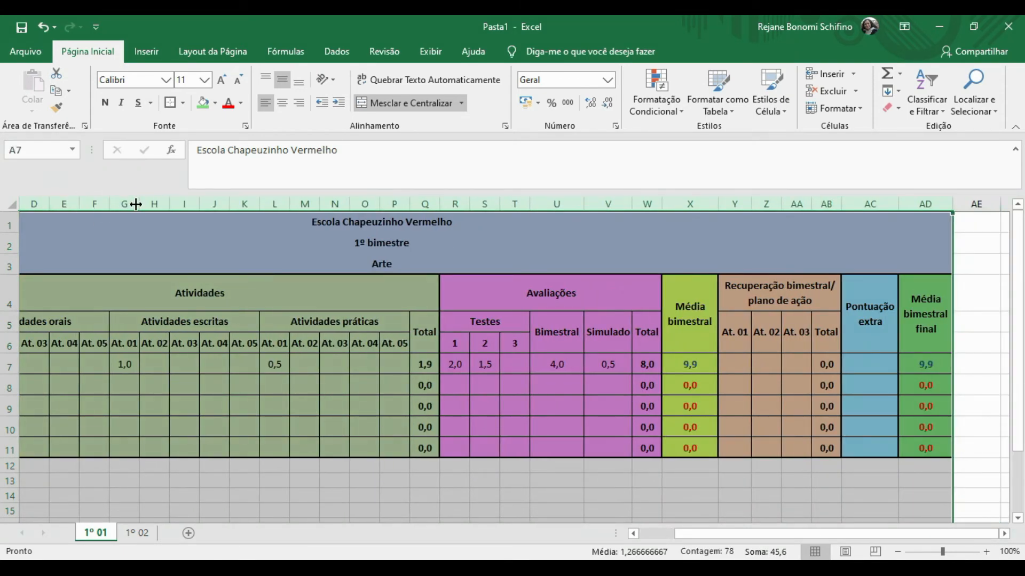
key(ctrl+c)
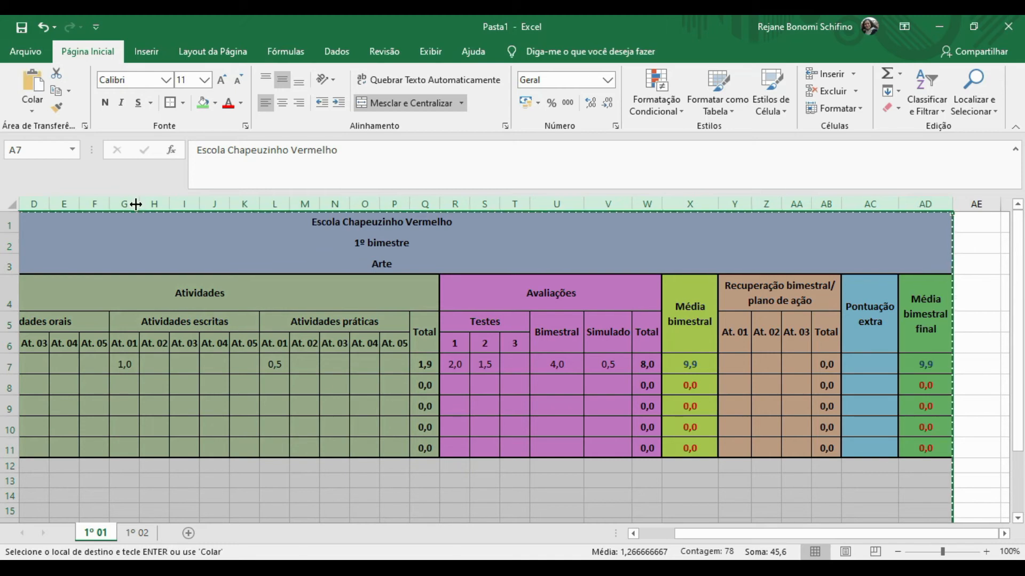
click(137, 533)
click(42, 204)
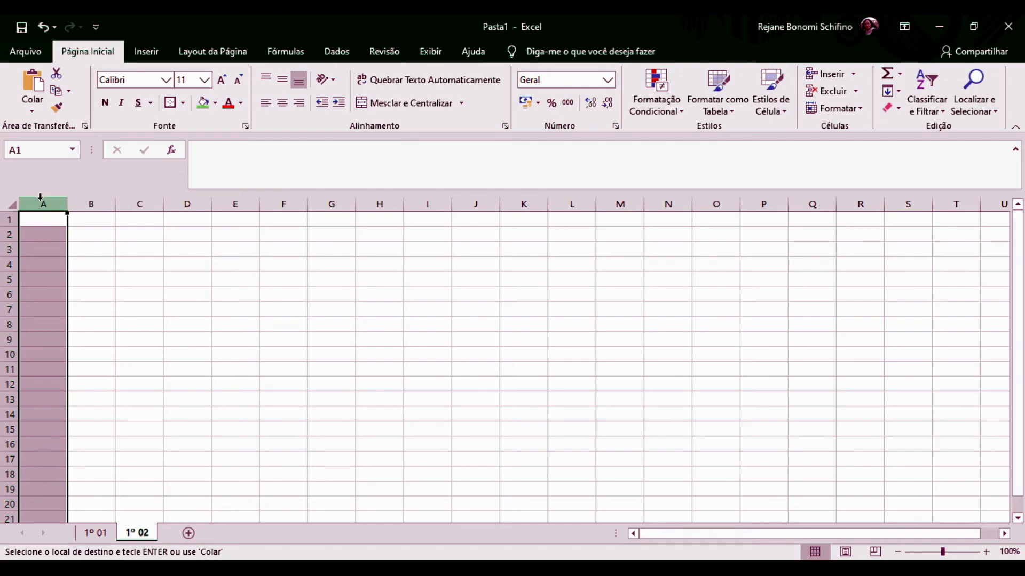
key(ctrl+v)
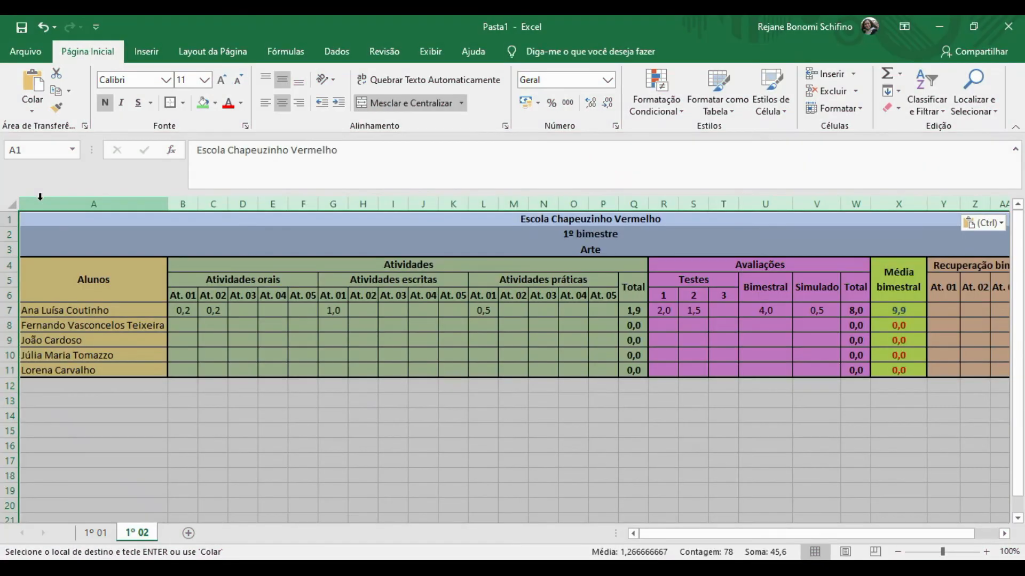
Select the pasted table A1:AD11 on 1º 02 and set its row height to 21.
click(195, 338)
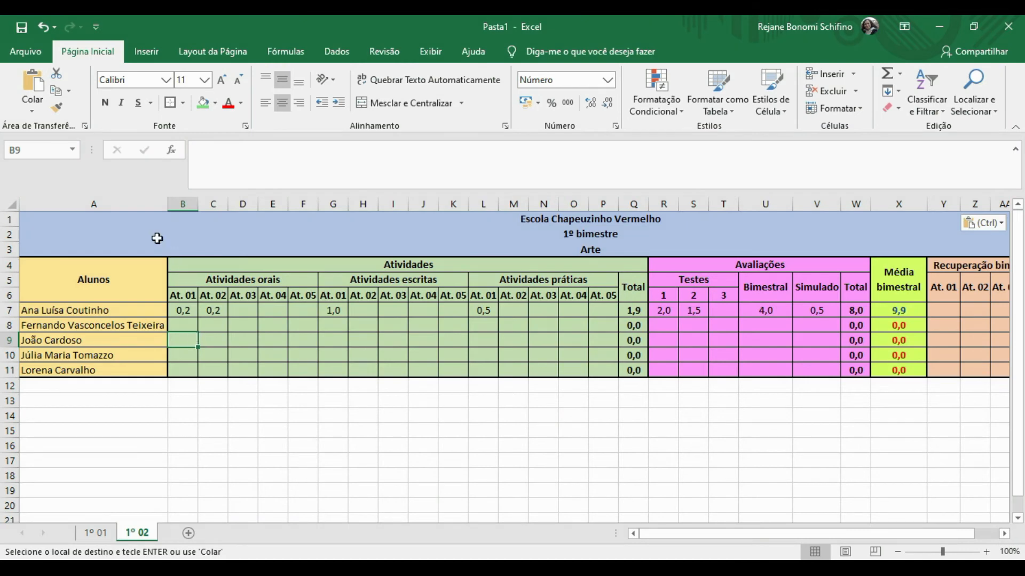
key(Right)
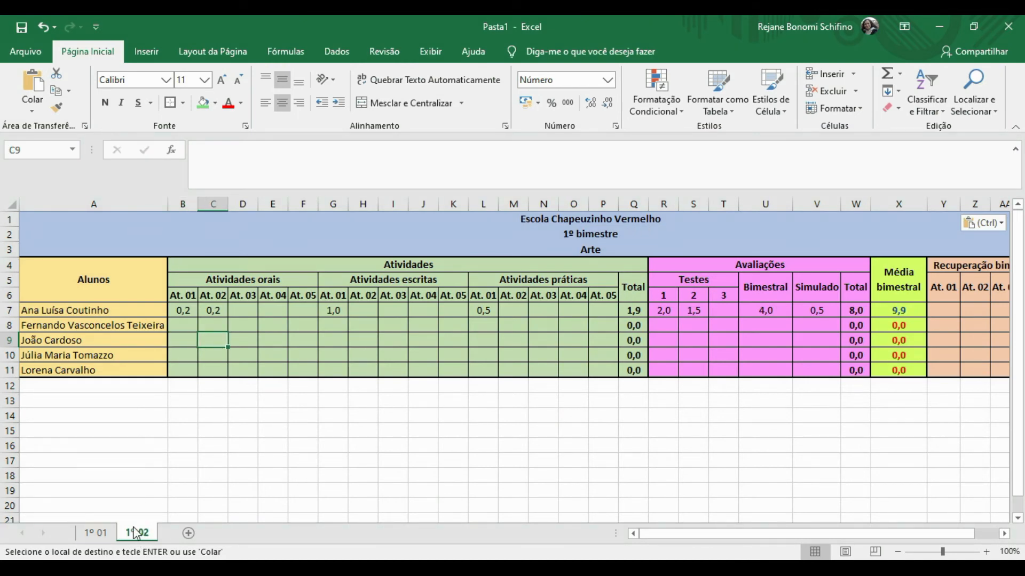
click(70, 218)
key(shift+Down)
key(shift+Down)
key(shift+Down)
key(shift+Down)
key(shift+Down)
key(shift+Down)
key(shift+Down)
key(shift+Down)
key(shift+Down)
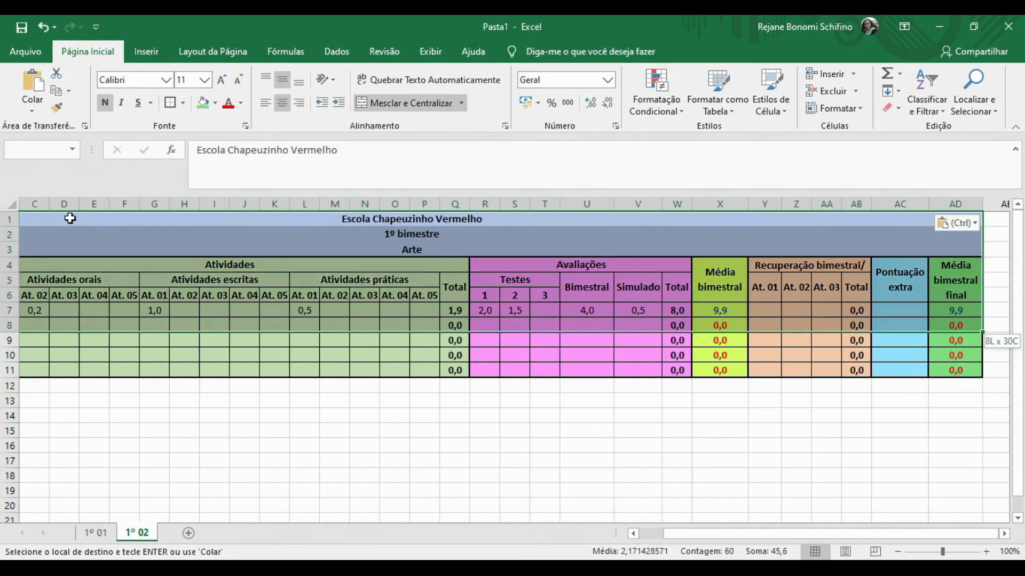
key(shift+Down)
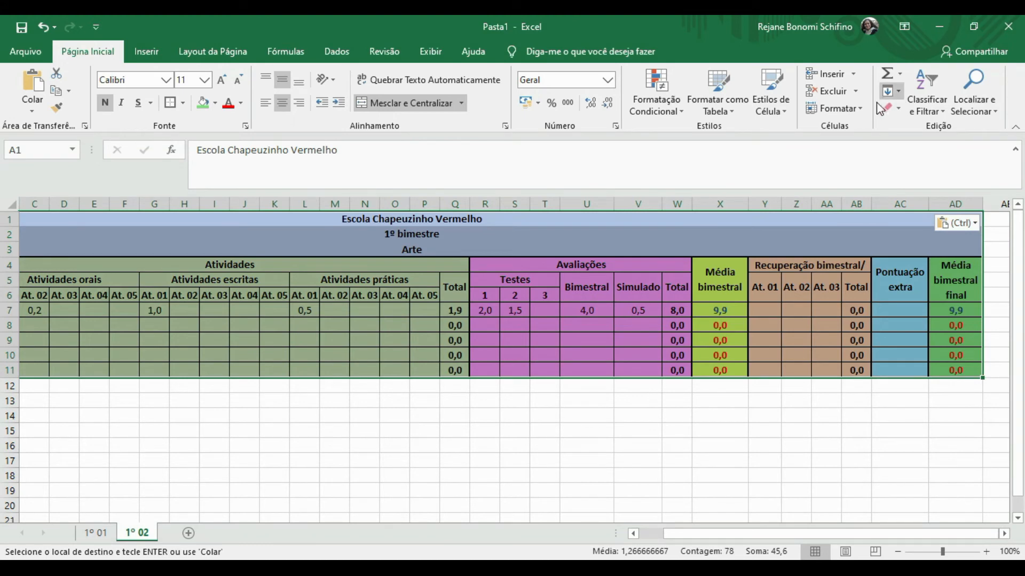
click(865, 110)
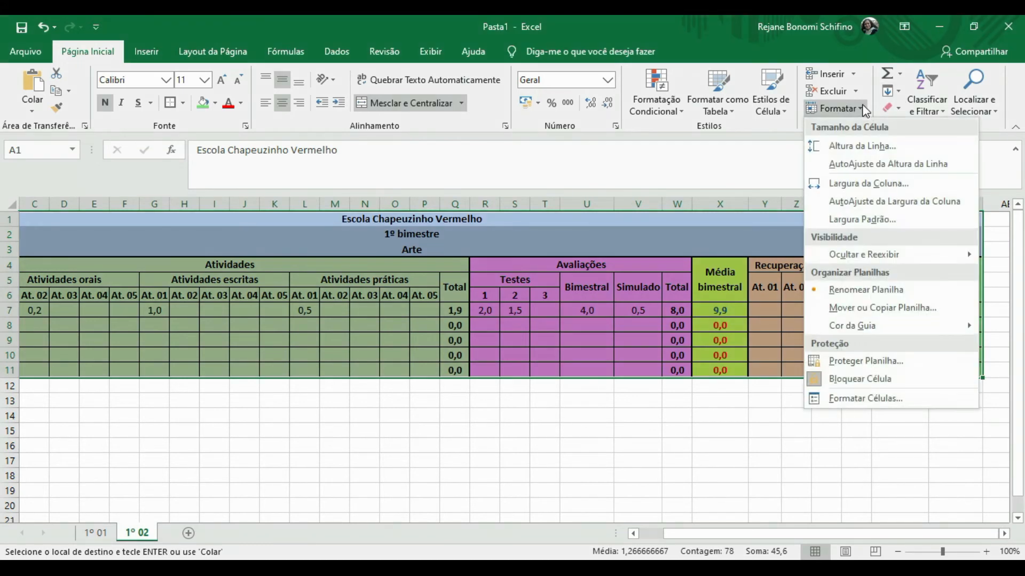
click(857, 145)
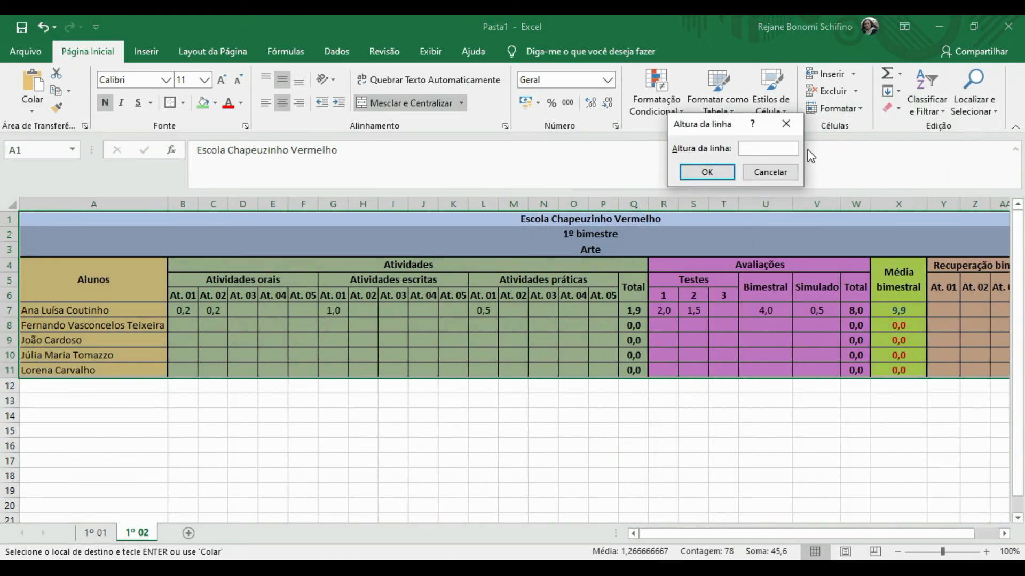
text(21)
key(Return)
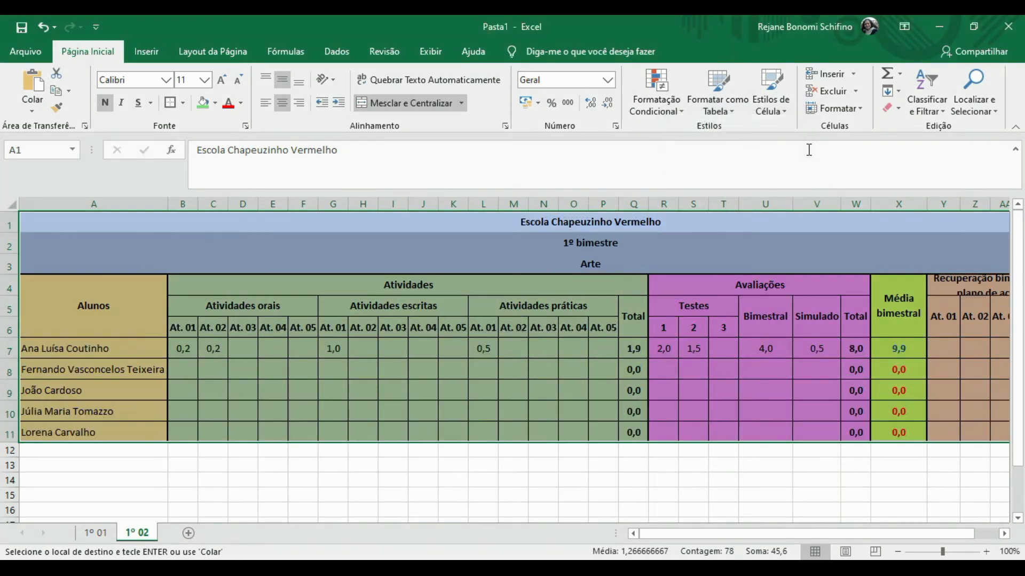
Make row 4 taller and clear the five student names in A7:A11.
click(395, 376)
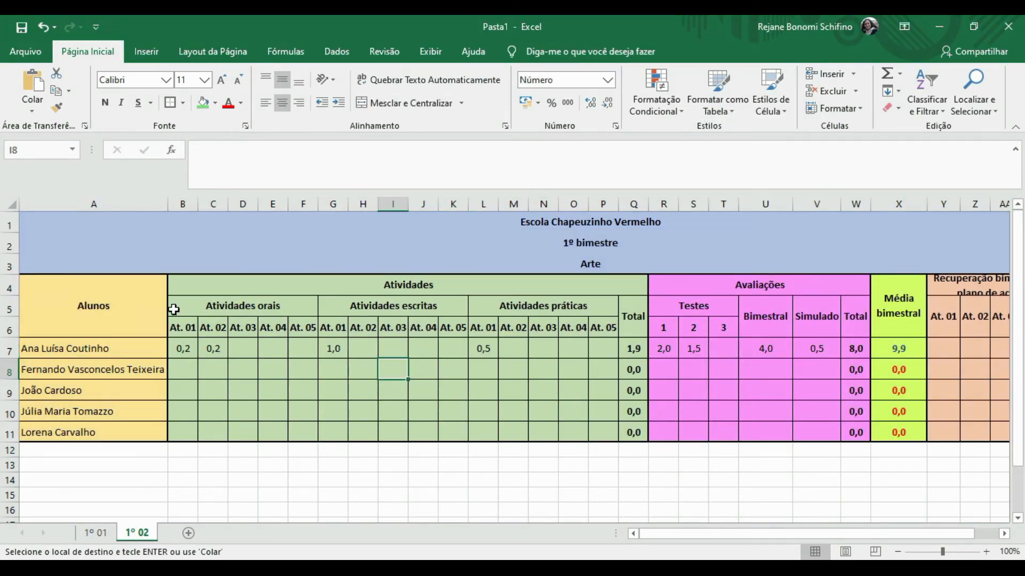
drag(6, 296, 7, 309)
mouse_move(755, 540)
mouse_down()
mouse_move(769, 536)
mouse_move(740, 544)
mouse_up()
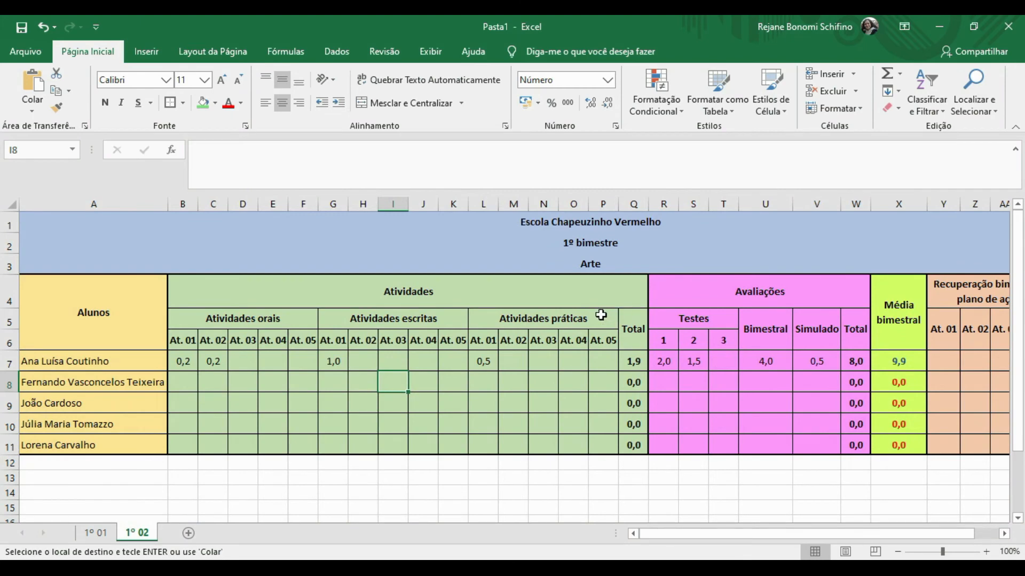
click(111, 361)
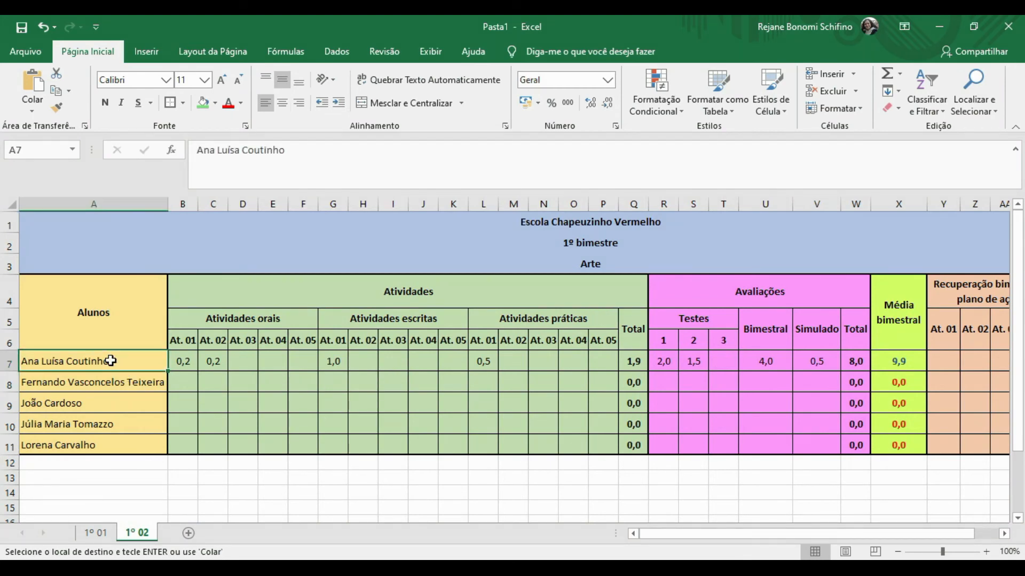
key(shift+Down)
key(shift+Down)
key(shift+Down)
key(shift+Down)
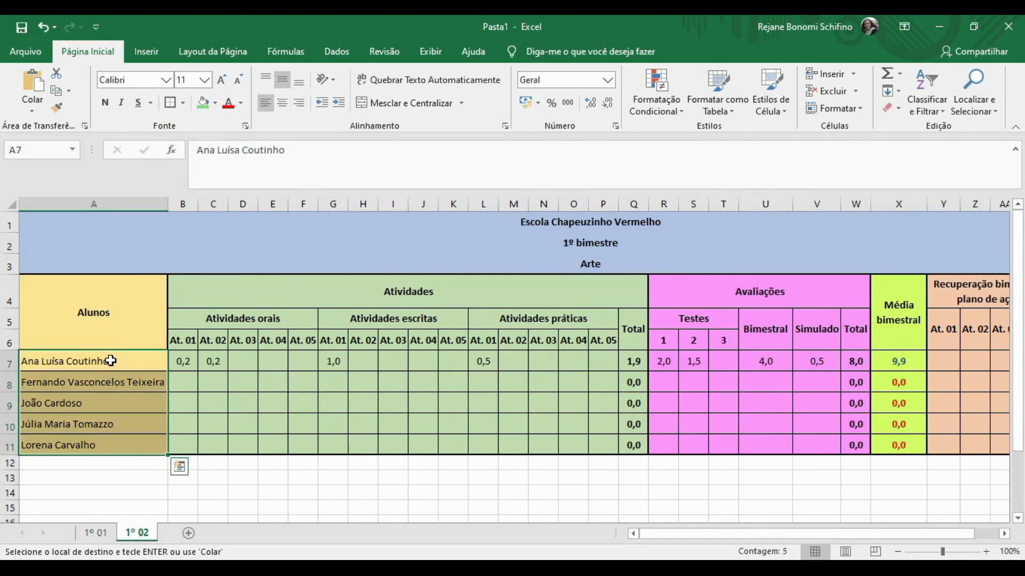
key(Delete)
Delete row 7's sample activity grades and its test and exam grades in R7:V7.
click(182, 360)
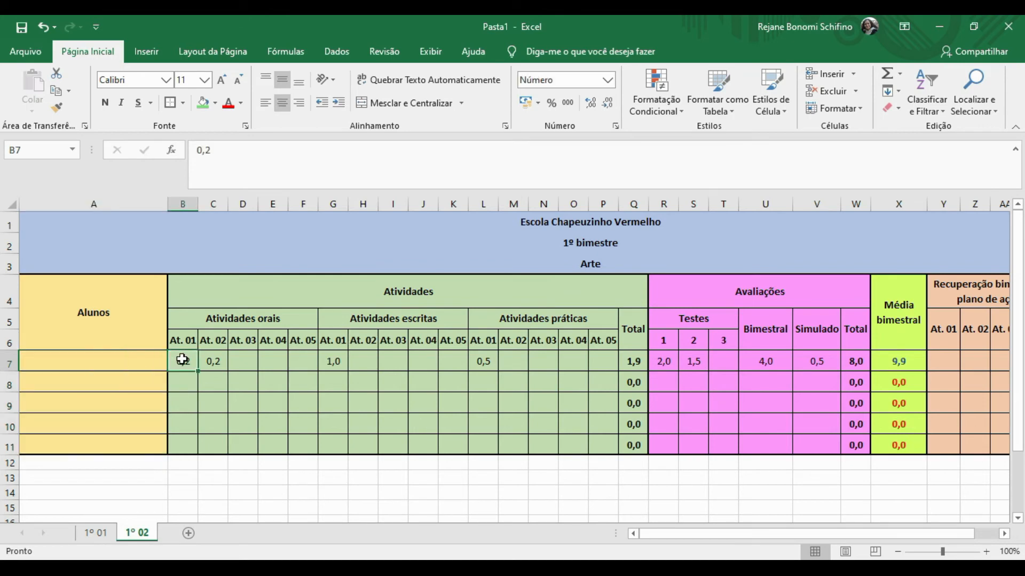
key(shift+Right)
key(shift+Right)
key(shift+Right)
key(shift+Right)
key(shift+Right)
key(shift+Right)
key(shift+Right)
key(shift+Right)
key(shift+Right)
key(shift+Right)
key(shift+Right)
key(shift+Right)
key(shift+Right)
key(shift+Right)
key(shift+Right)
key(shift+Right)
key(shift+Left)
drag(182, 360, 594, 368)
key(Delete)
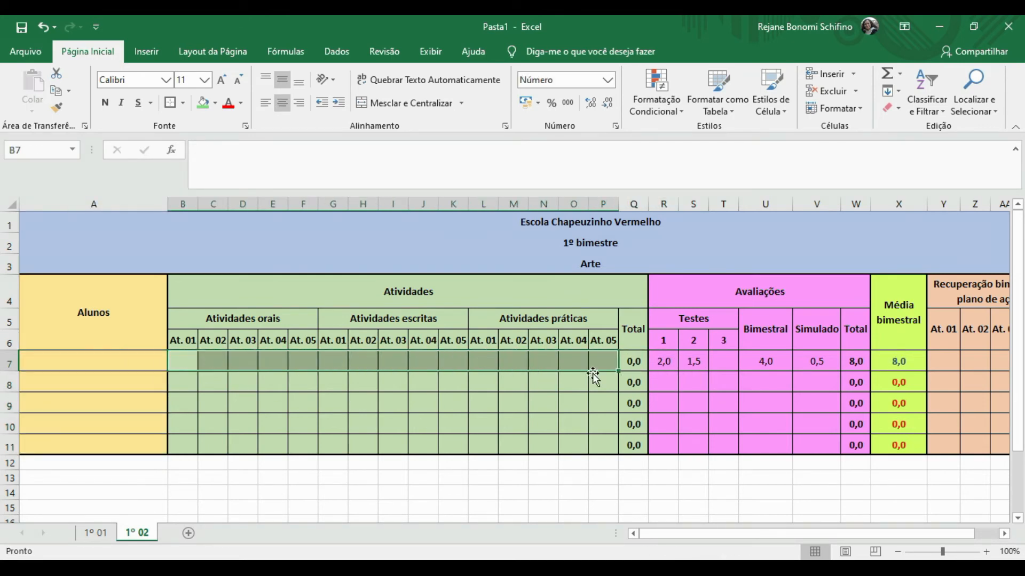
click(661, 366)
drag(661, 366, 817, 364)
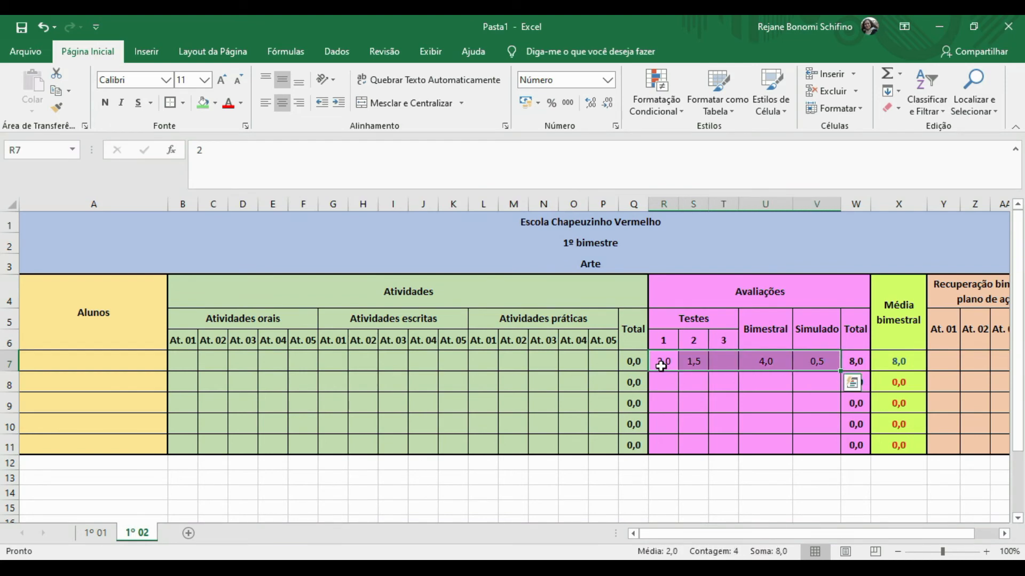
key(Delete)
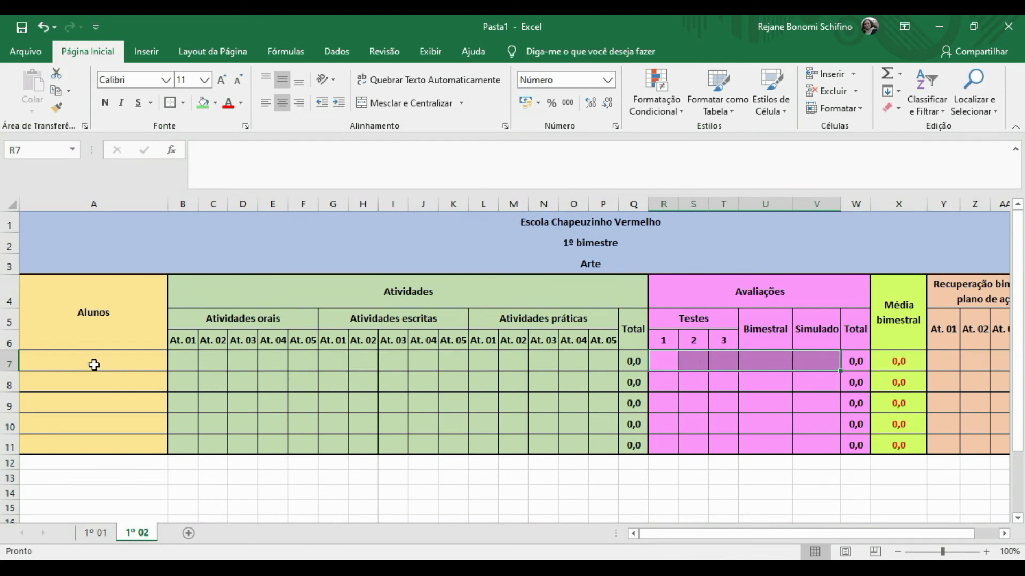
key(Right)
key(Right)
key(Right)
key(Right)
key(Right)
key(Right)
key(Right)
key(Right)
key(Right)
key(Right)
key(Right)
key(Right)
key(Left)
key(Left)
key(Left)
key(Left)
key(Left)
key(Left)
key(Left)
key(Left)
key(Left)
key(Left)
key(Left)
key(Left)
key(Left)
key(Left)
key(Left)
key(Left)
key(Left)
key(Left)
key(Left)
key(Left)
key(Left)
key(Left)
key(Left)
key(Left)
key(Left)
key(Left)
key(Left)
key(Left)
key(Left)
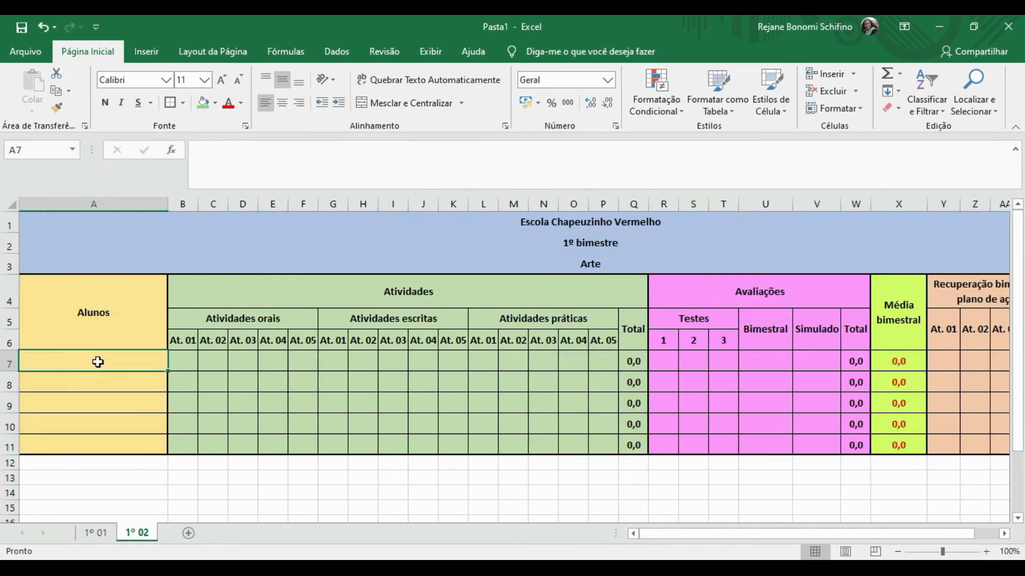
Select the name cells, then the Alunos header, then all of column A.
key(shift+Down)
key(shift+Down)
key(shift+Down)
key(shift+Down)
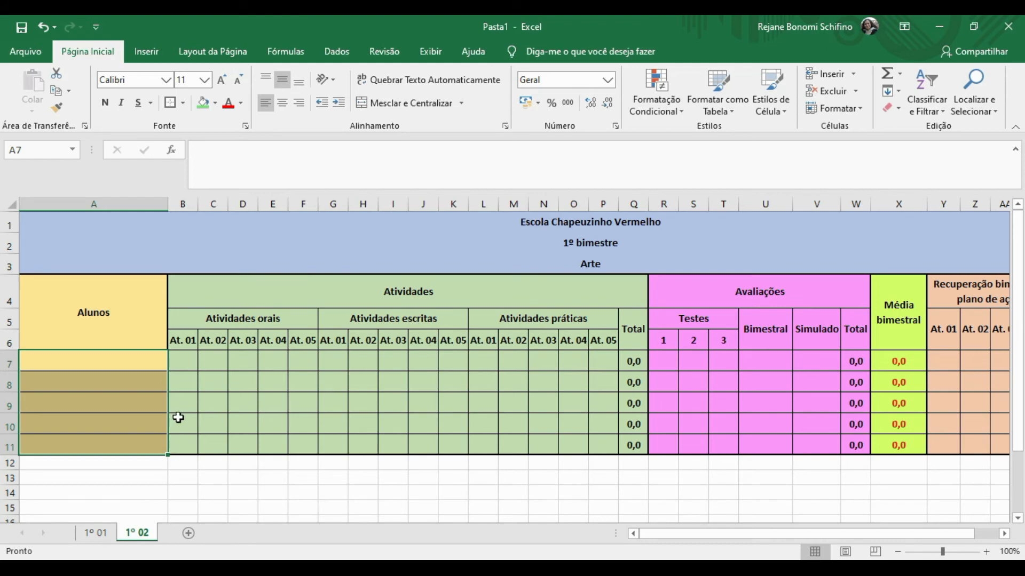
click(118, 313)
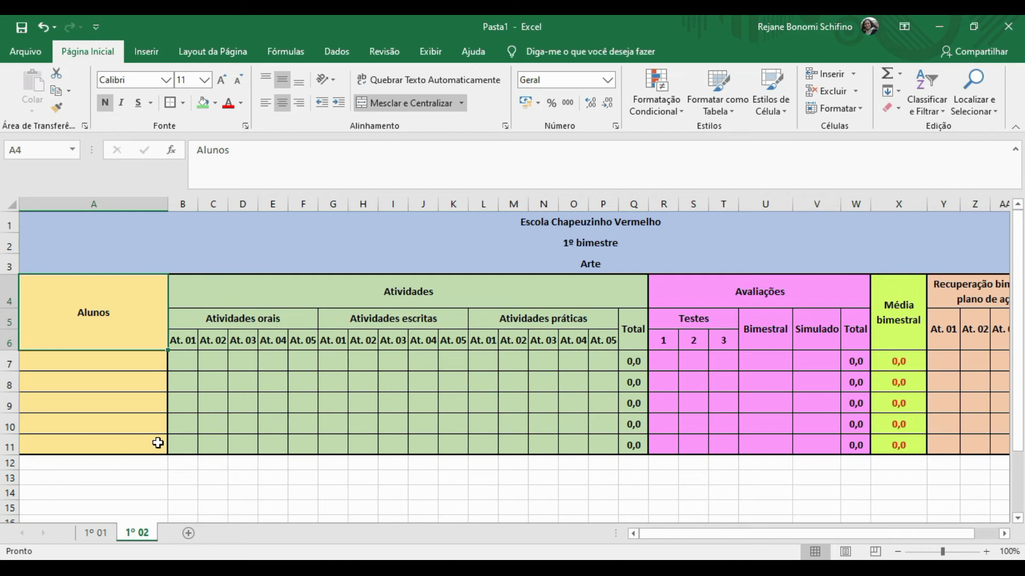
click(110, 203)
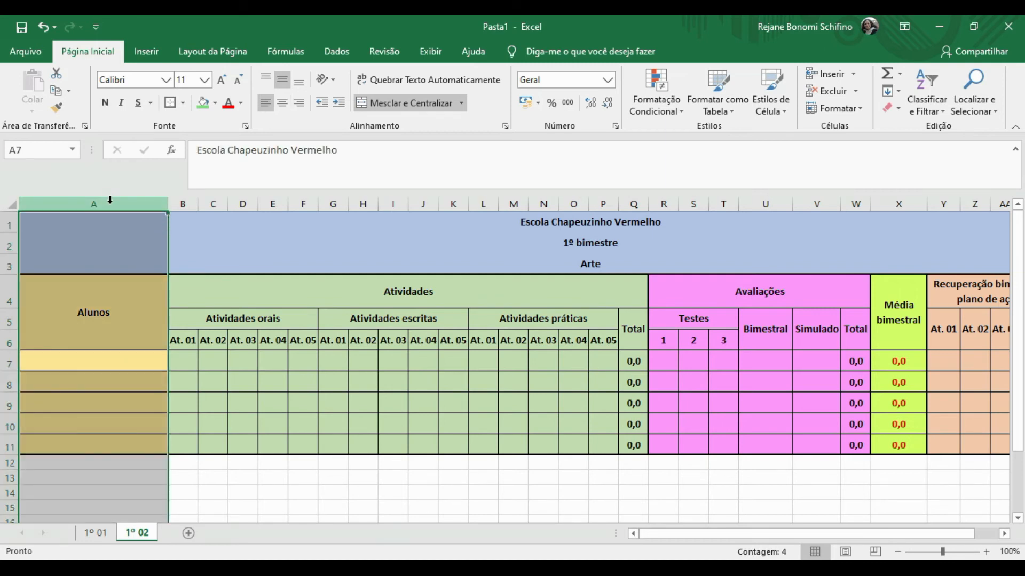
Copy columns A:AD and paste them into a new sheet named 'Controle de notas do João'.
key(ctrl+shift+Right)
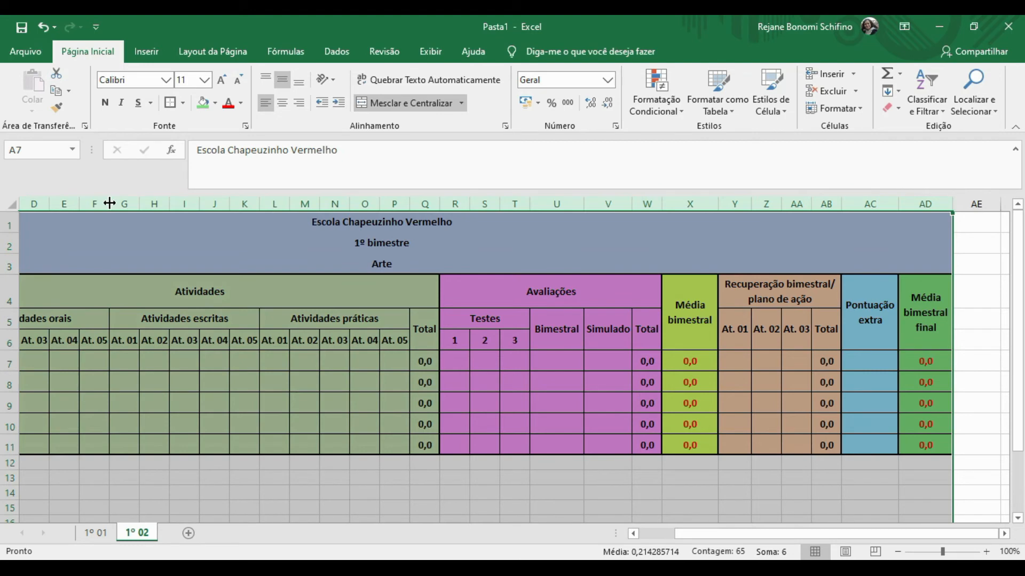
key(ctrl+c)
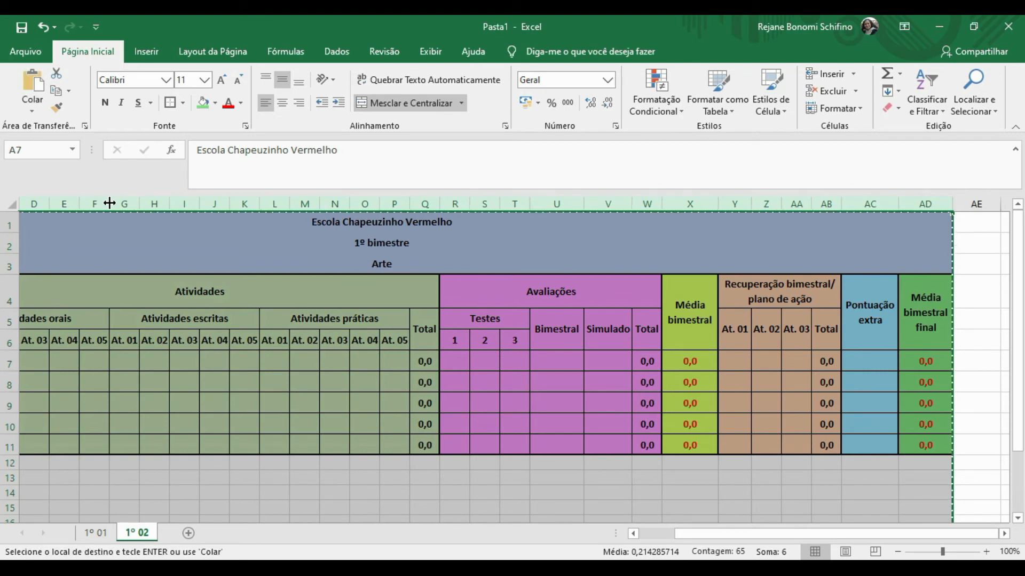
click(187, 533)
double_click(190, 533)
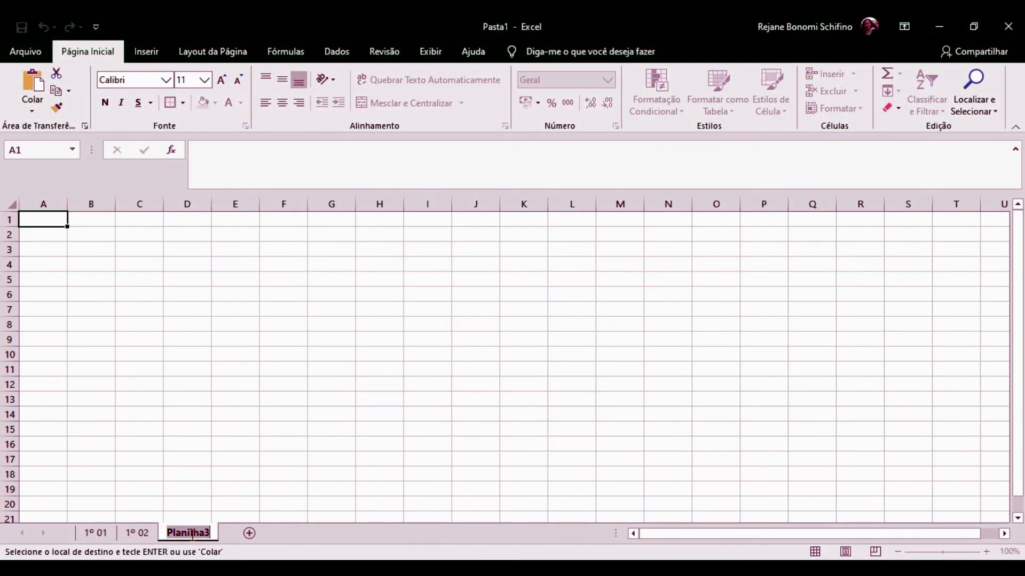
text(Controle de no)
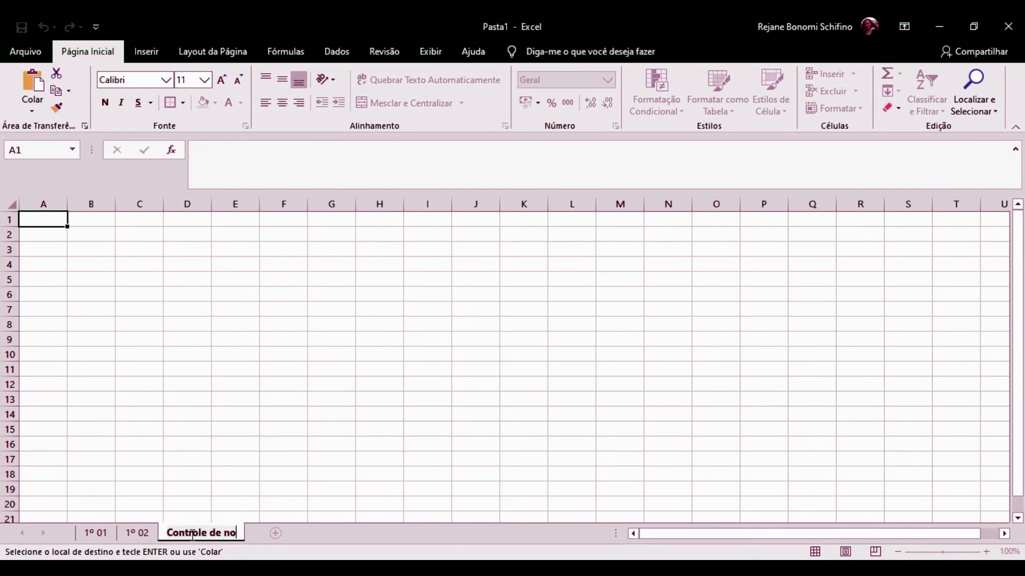
text(tas do João)
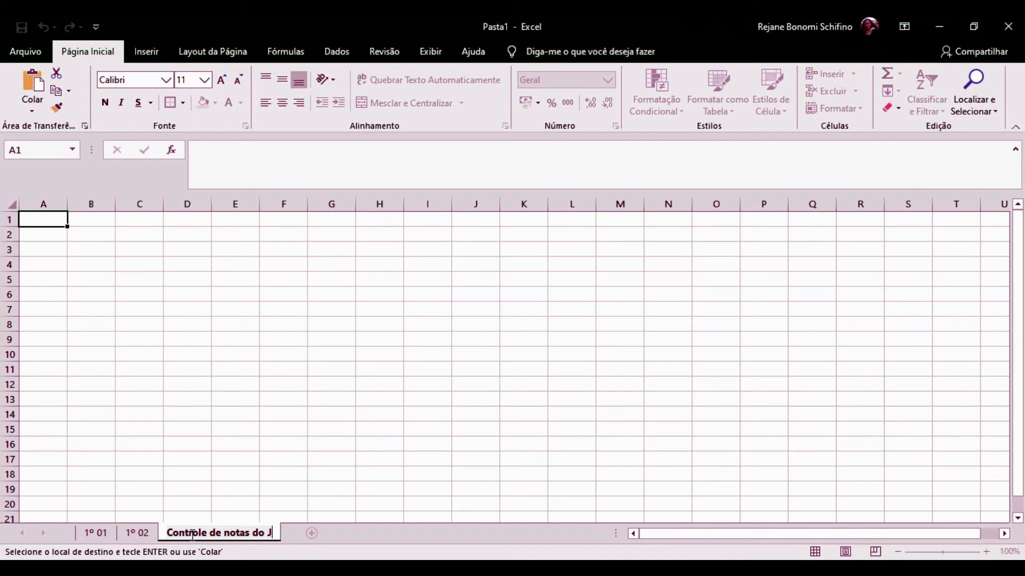
click(180, 467)
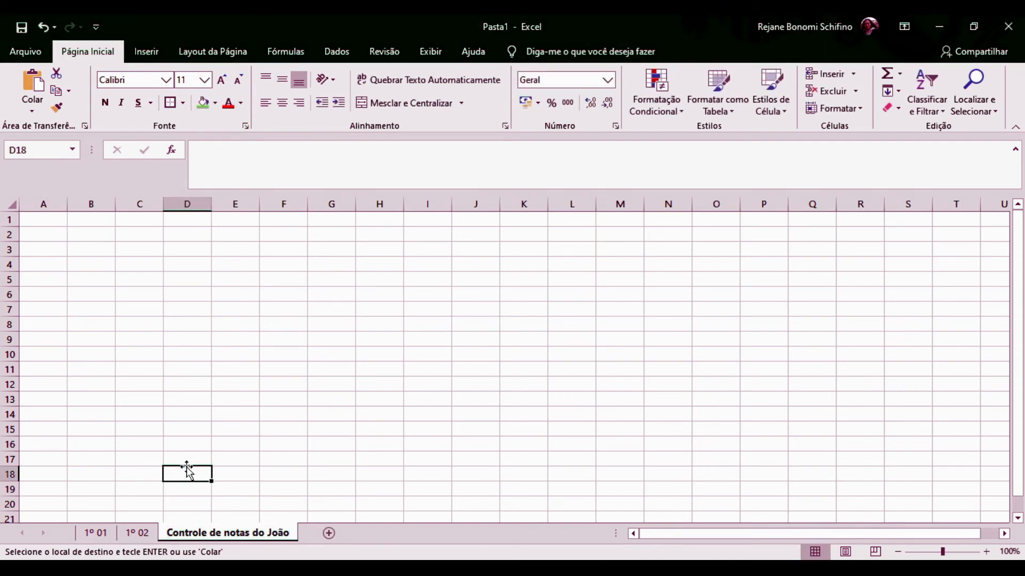
click(55, 203)
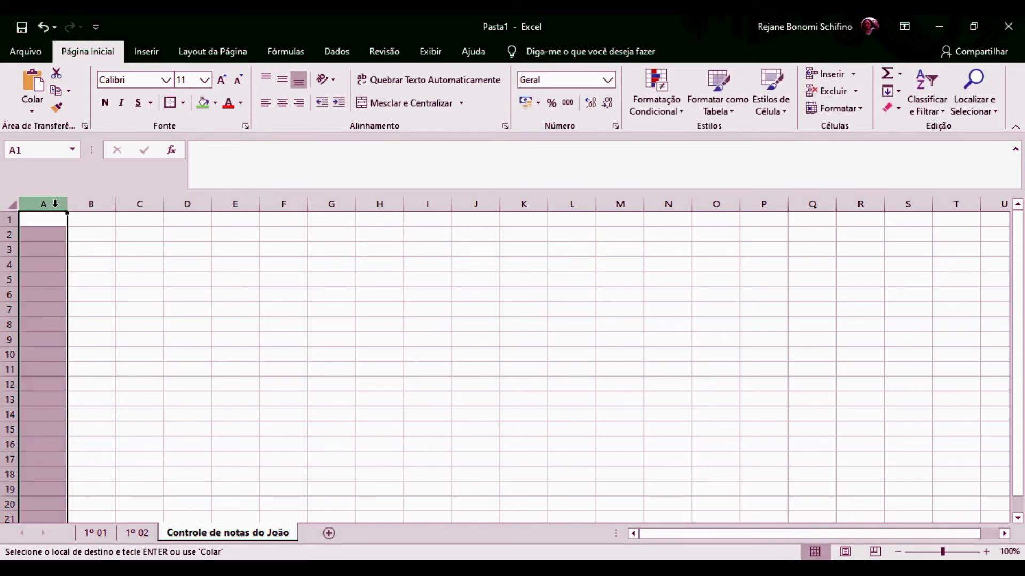
key(ctrl+v)
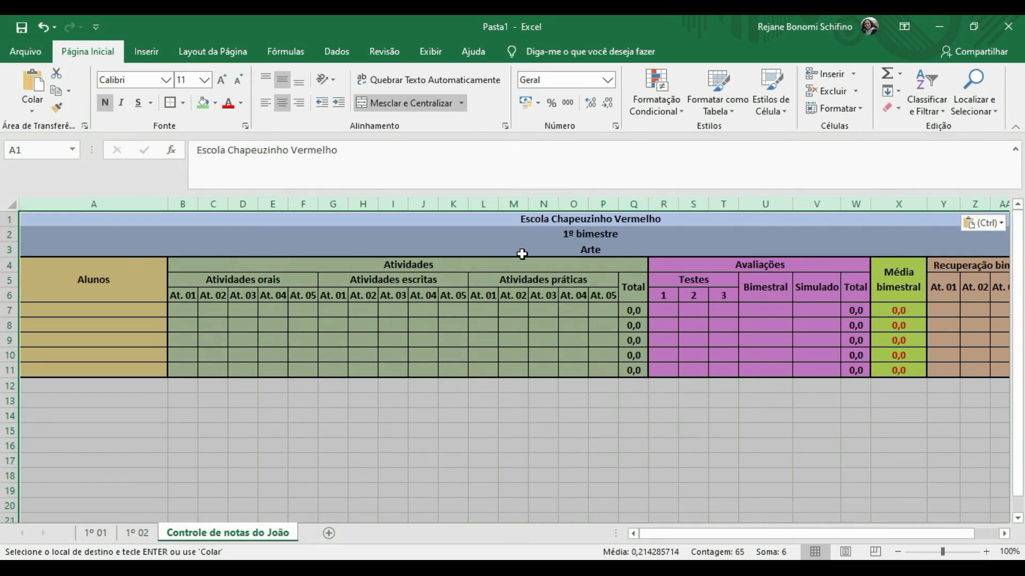
Set the row height of the pasted table's rows to 21.
click(723, 292)
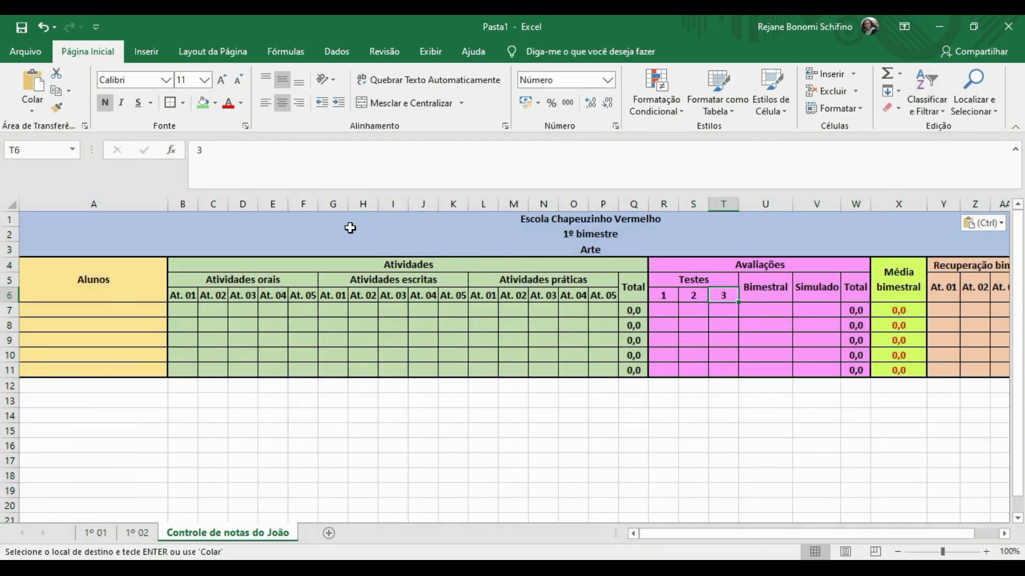
drag(85, 203, 929, 203)
click(856, 113)
click(859, 147)
text(21)
key(Return)
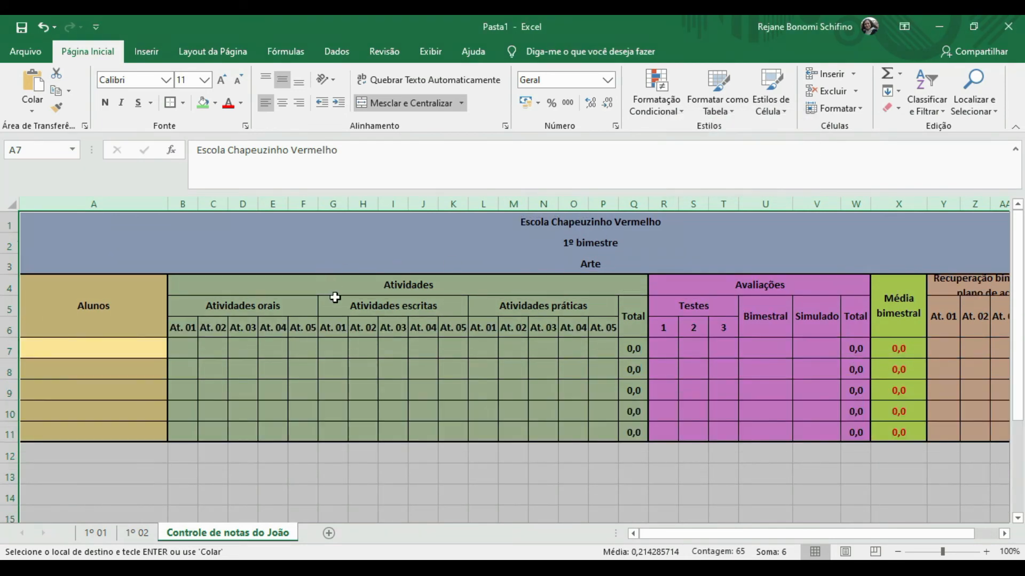
Make row 4 taller and replace the Arte title in row 3 with the student's full name.
click(22, 311)
drag(7, 295, 10, 309)
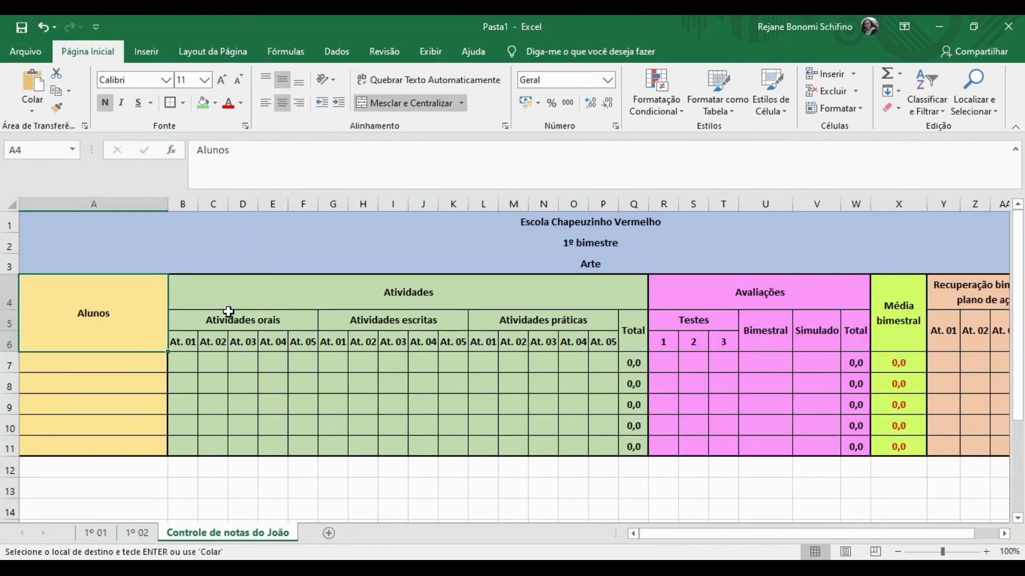
click(582, 265)
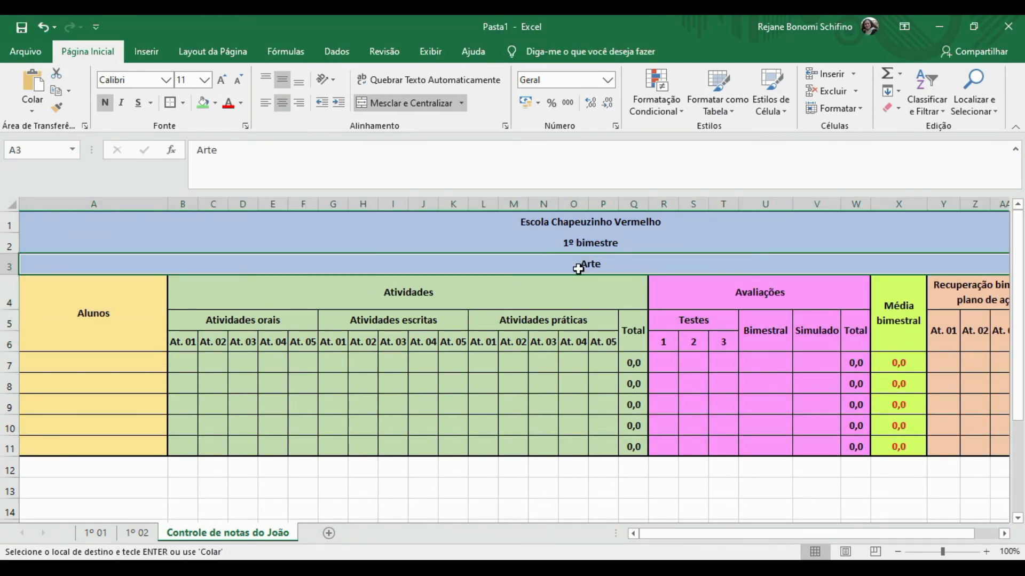
drag(489, 160, 36, 187)
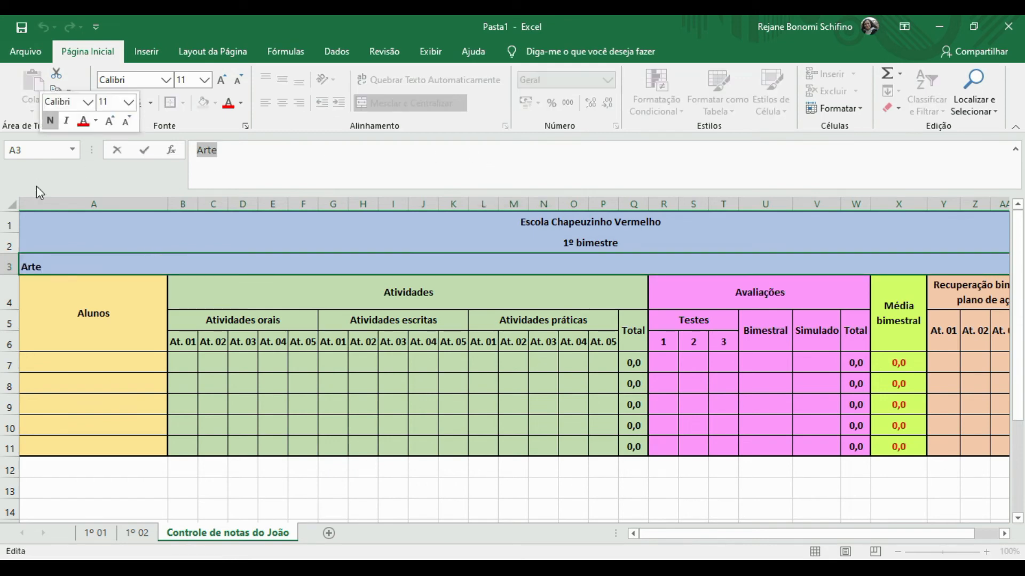
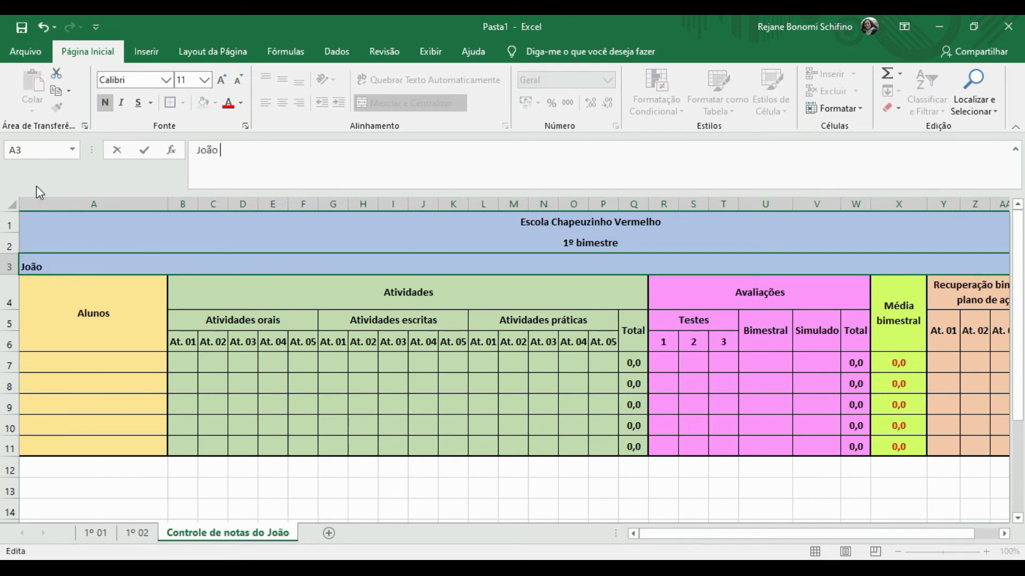
Rename the Alunos column header to Matérias.
click(88, 298)
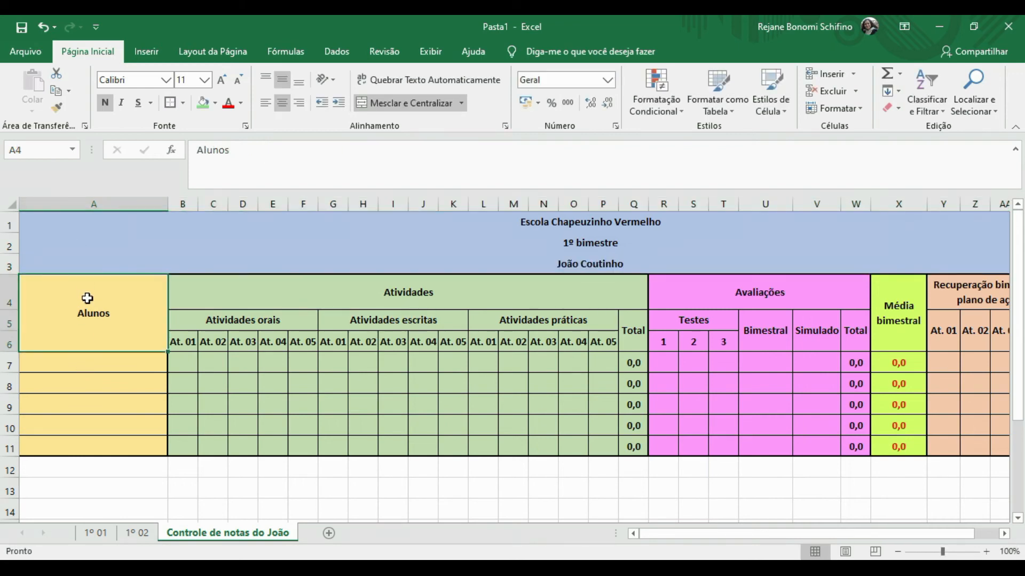
drag(252, 154, 135, 155)
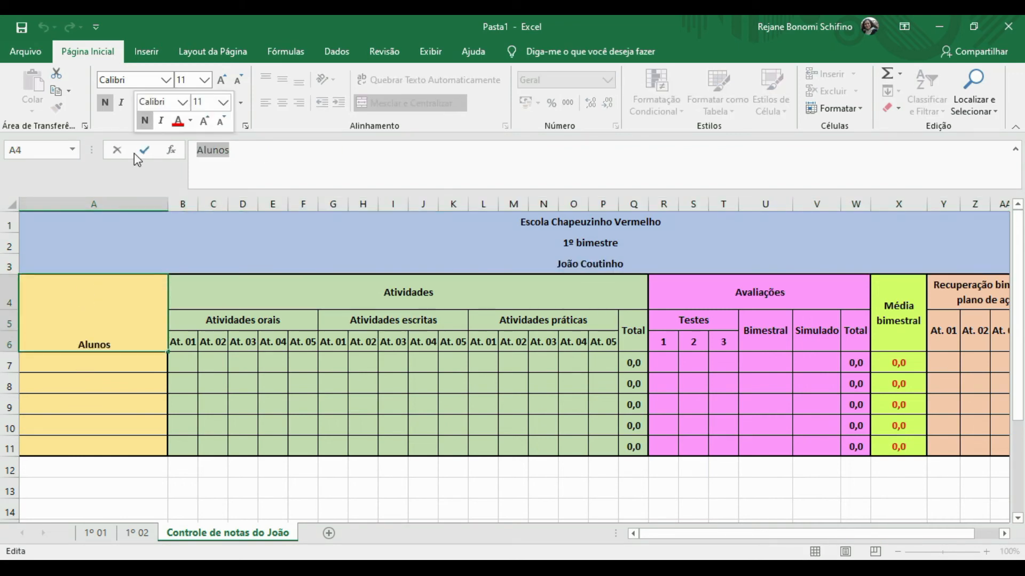
text(Matérias)
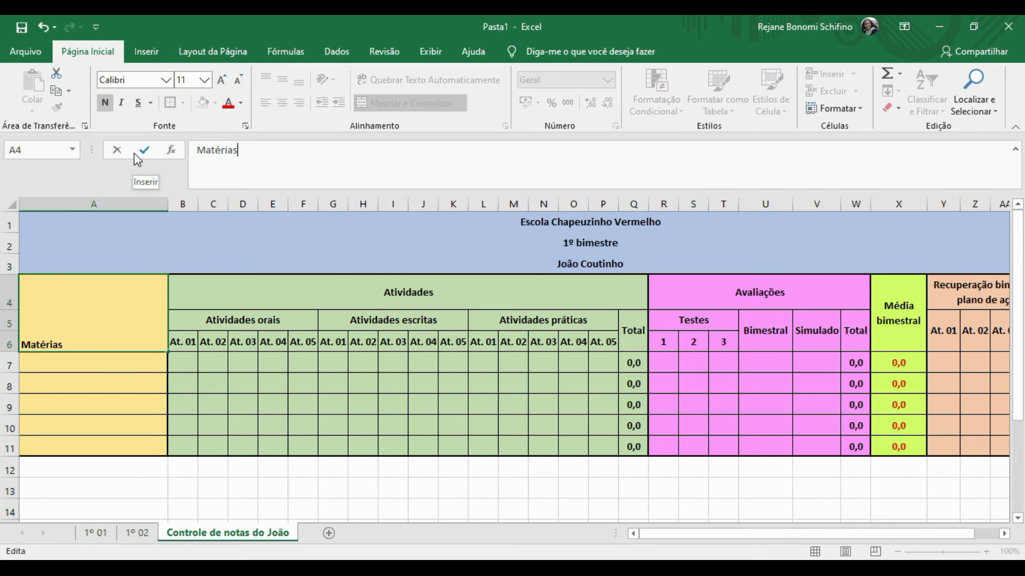
key(Return)
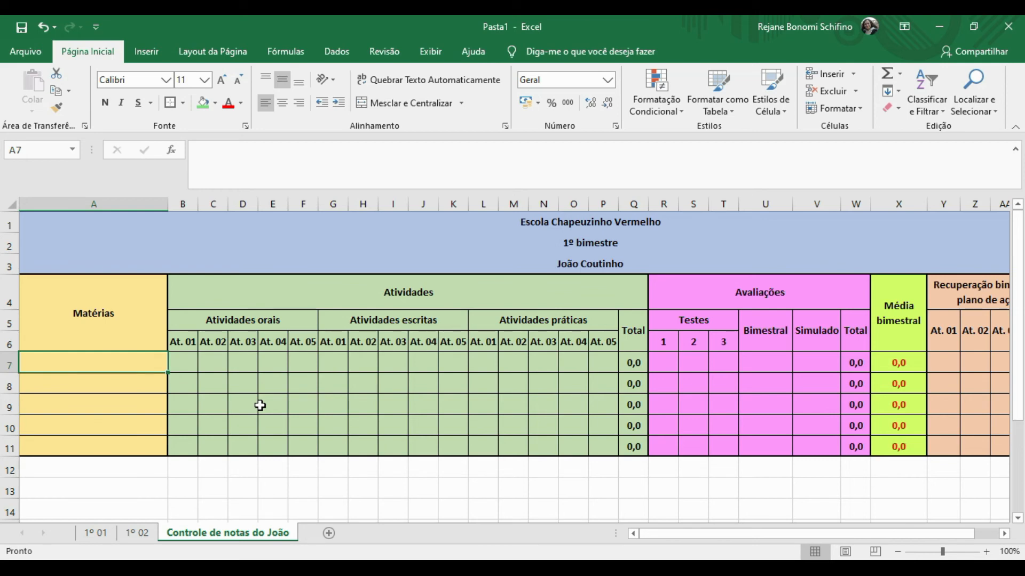
Enter the subject names, starting with Português and Matemática, down column A from row 7.
text(Português)
key(Return)
text(Matemática)
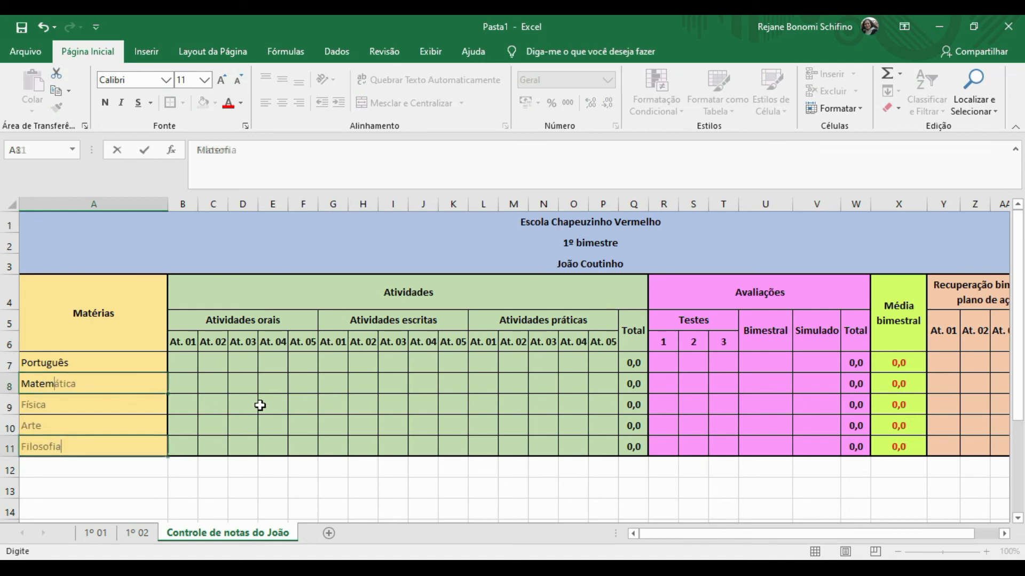
key(Tab)
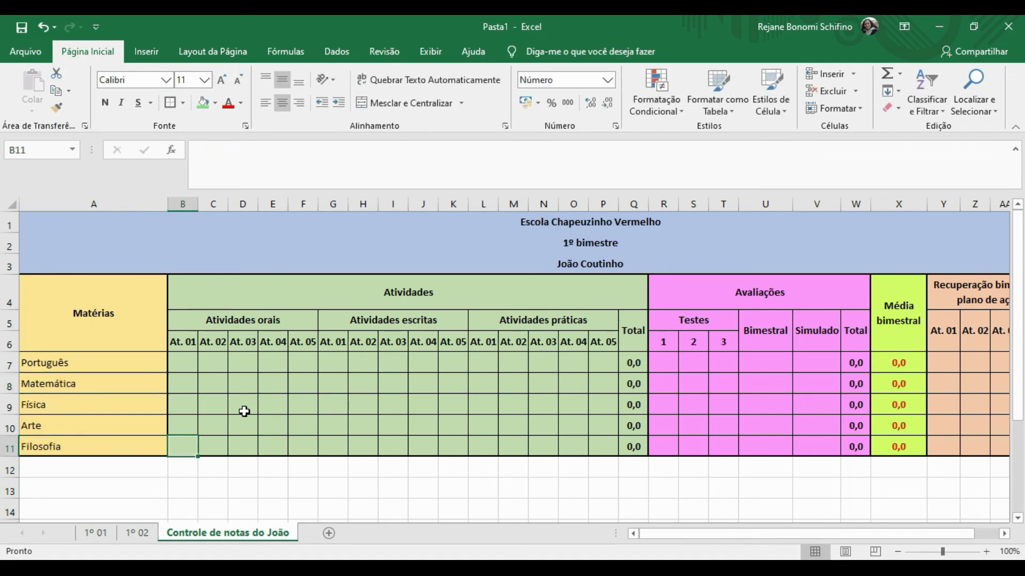
Copy the Filosofia row 11 down through row 14.
click(121, 444)
key(shift+Right)
key(shift+Right)
key(shift+Right)
key(shift+Right)
key(shift+Right)
key(shift+Right)
key(shift+Right)
key(shift+Right)
key(shift+Right)
key(shift+Right)
key(shift+Right)
key(shift+Right)
key(shift+Right)
key(shift+Right)
key(shift+Right)
key(shift+Right)
key(shift+Right)
key(shift+Right)
key(shift+Right)
key(shift+Right)
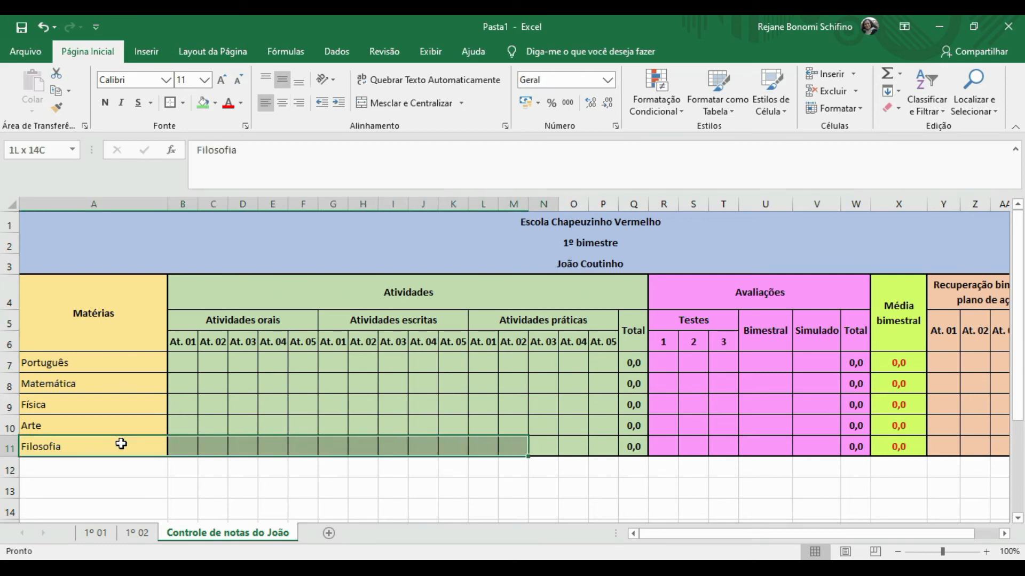
key(shift+Right)
key(shift+Right)
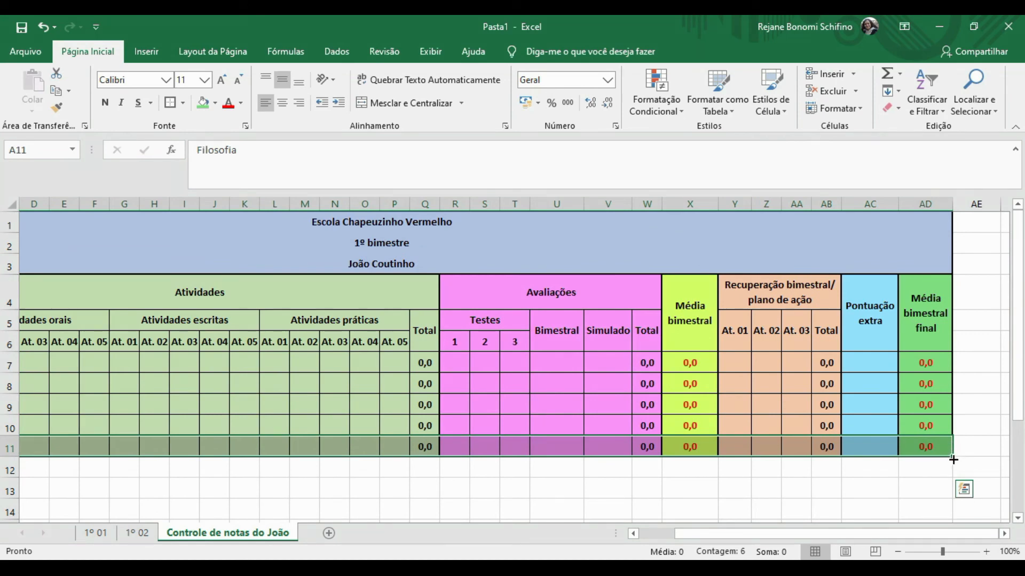
drag(952, 460, 952, 512)
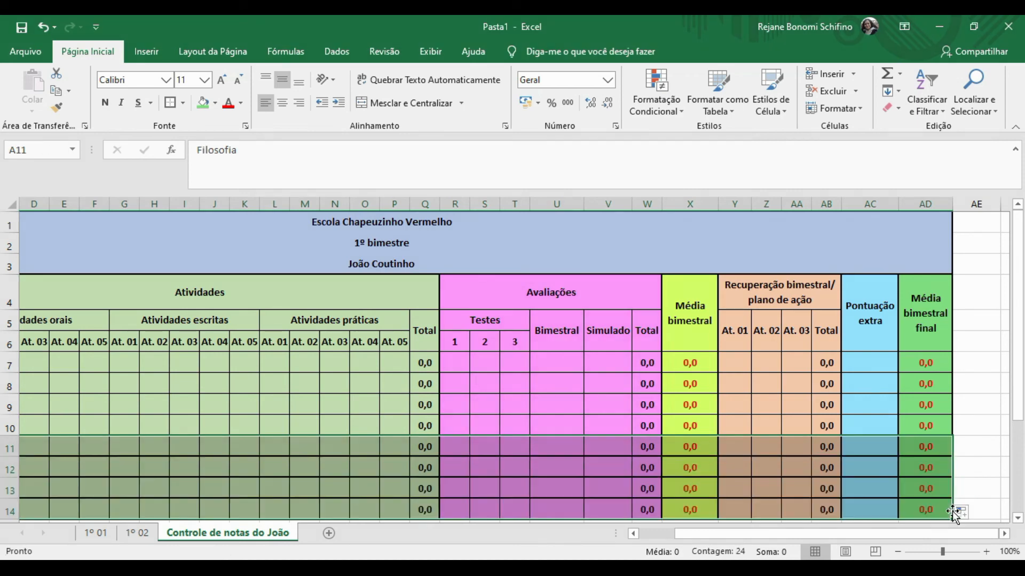
Select the Matérias column from the header down to row 14.
click(729, 407)
key(Left)
key(Left)
key(Left)
key(Left)
key(Left)
key(Left)
key(Left)
key(Left)
key(Left)
key(Left)
key(Left)
key(Left)
key(Left)
key(Left)
key(Left)
key(Left)
key(Left)
key(Left)
key(Left)
key(Left)
key(Left)
key(Left)
key(Left)
key(Left)
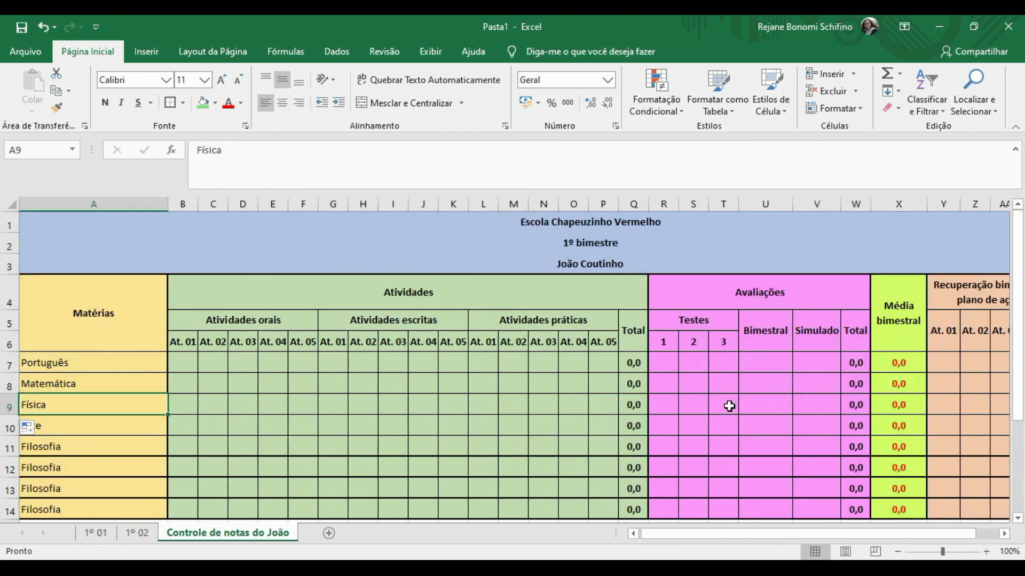
click(40, 451)
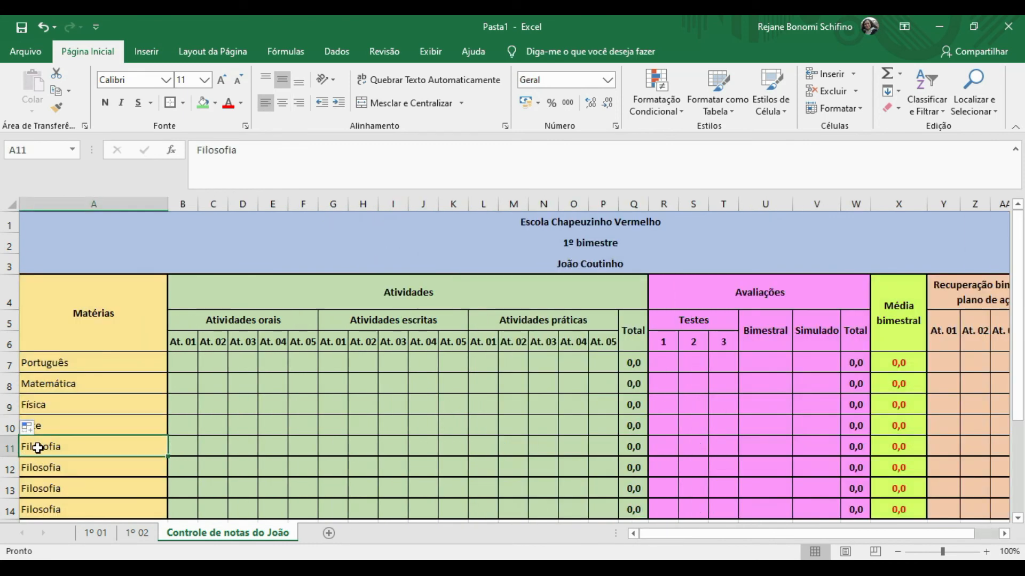
key(shift+Down)
key(shift+Down)
key(shift+Down)
key(shift+Right)
key(shift+Right)
key(shift+Right)
key(shift+Right)
key(shift+Right)
key(shift+Right)
key(shift+Right)
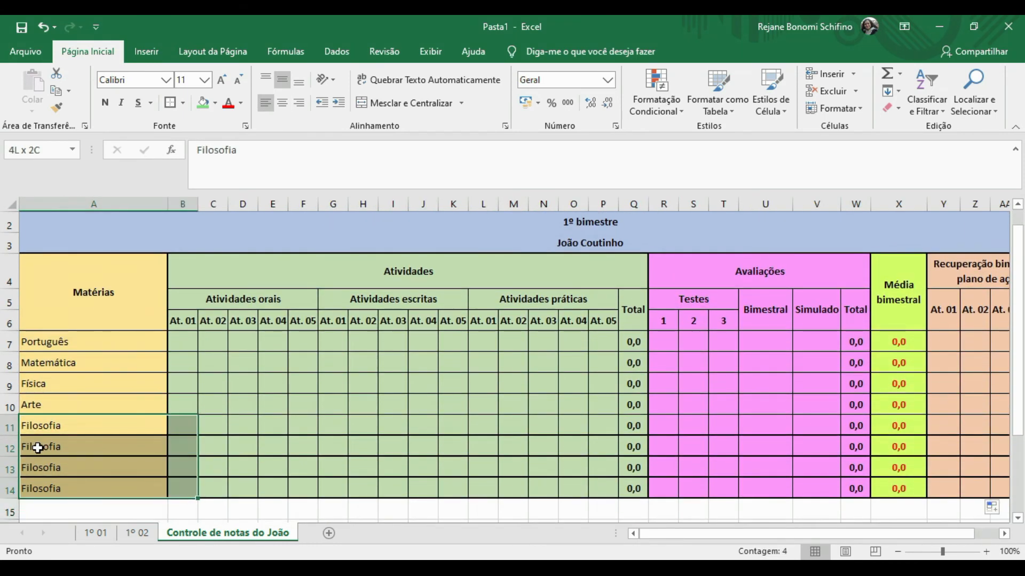
key(shift+Left)
key(shift+Left)
key(shift+Left)
key(shift+Left)
key(shift+Left)
key(shift+Left)
key(shift+Left)
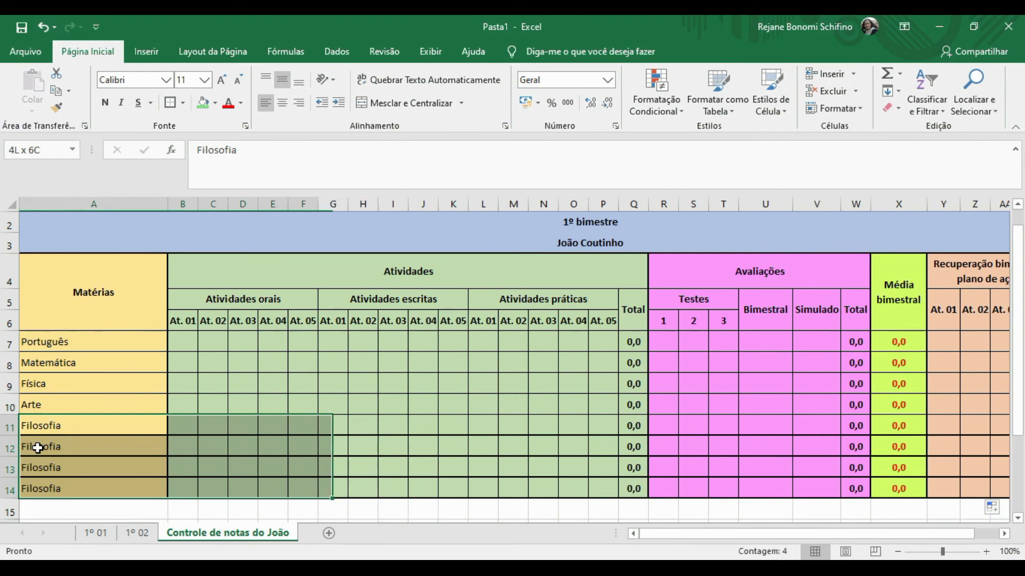
drag(92, 282, 94, 487)
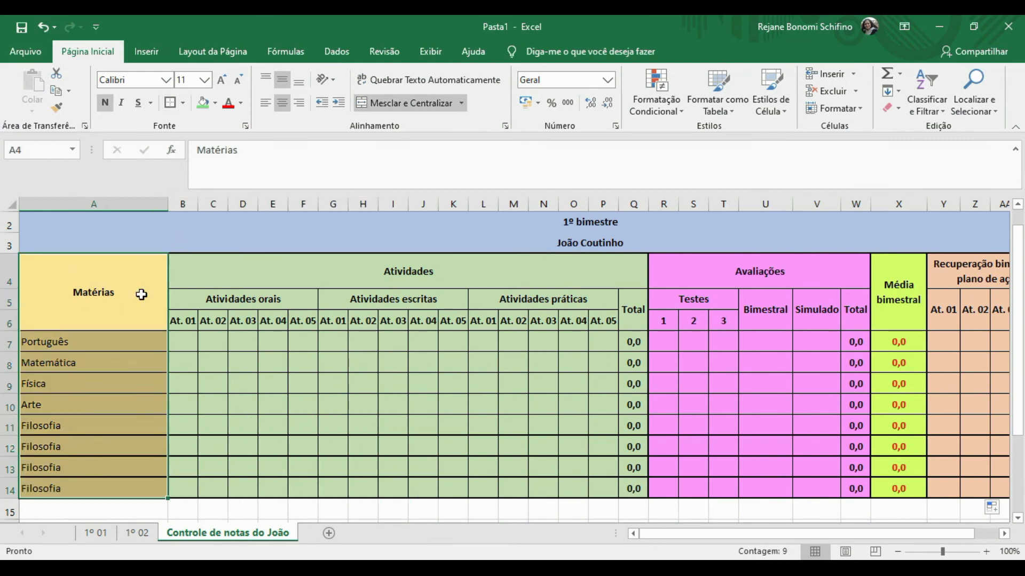
Add thin solid inner horizontal borders to the Matérias cells via Mais Bordas.
click(182, 104)
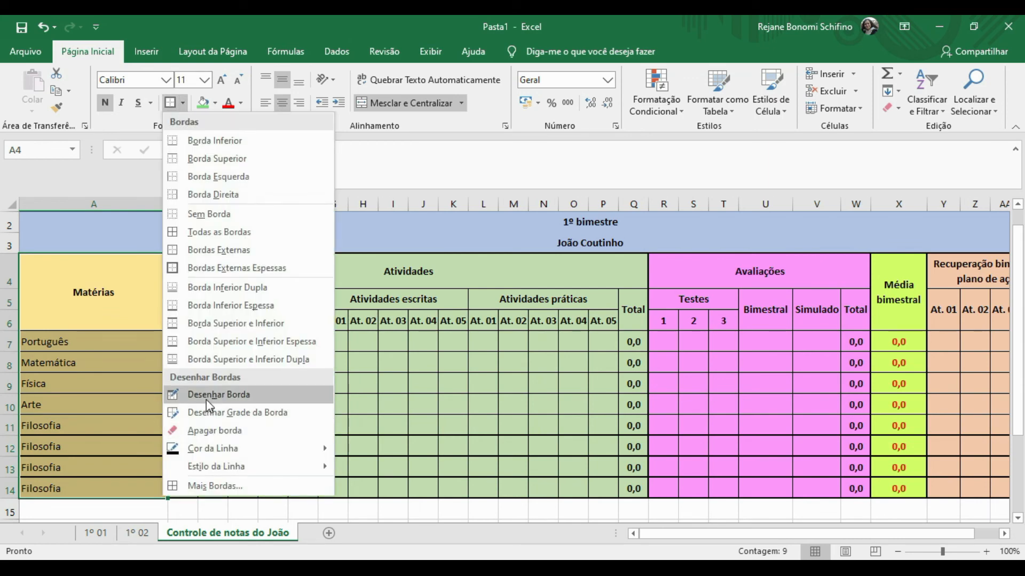
click(215, 485)
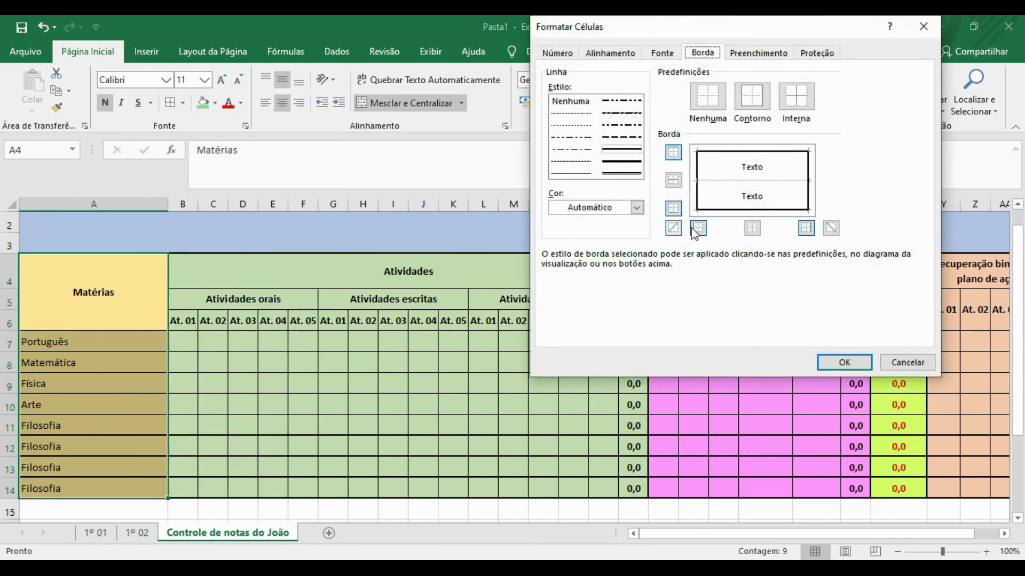
click(796, 96)
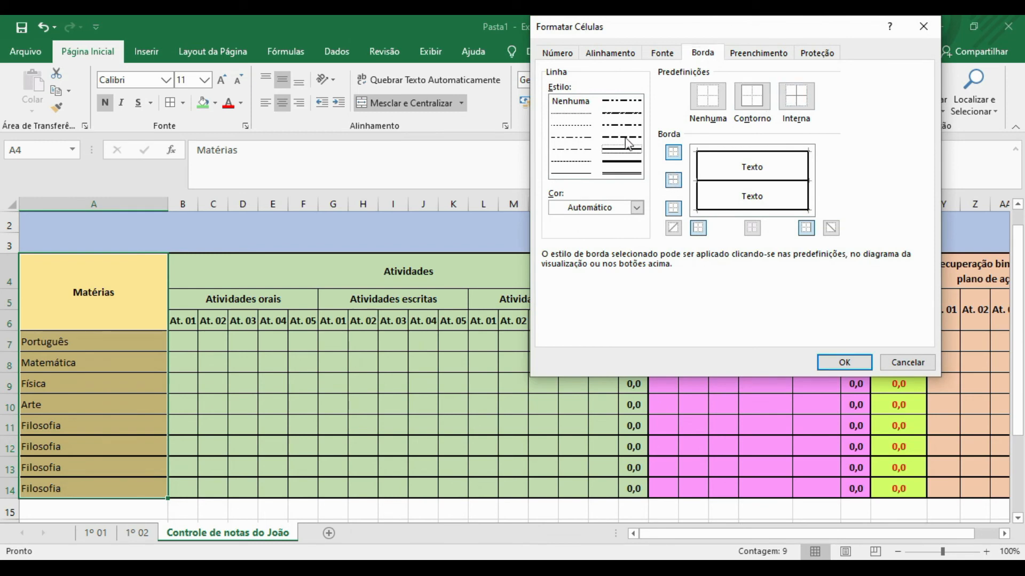
click(571, 173)
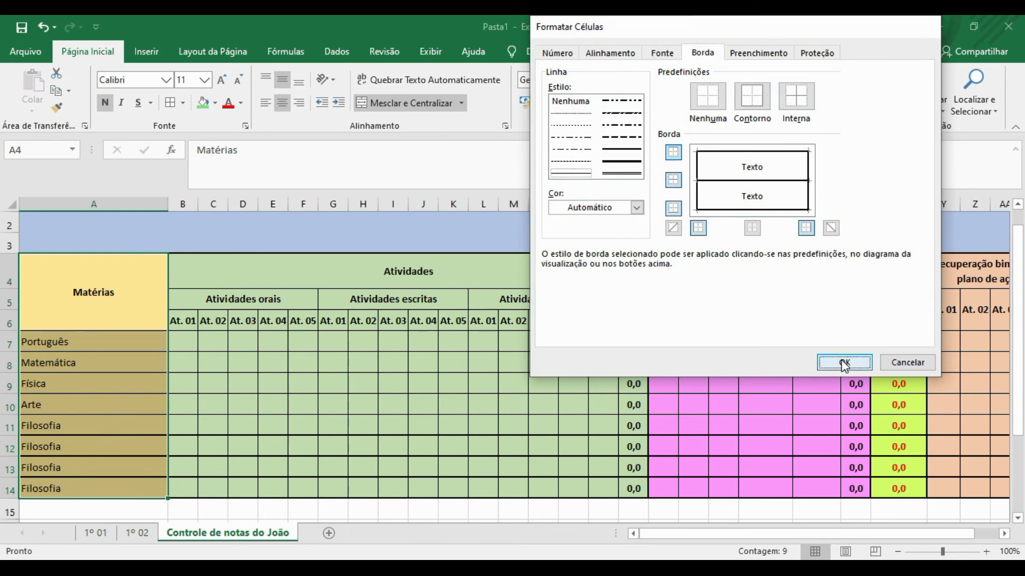
click(843, 361)
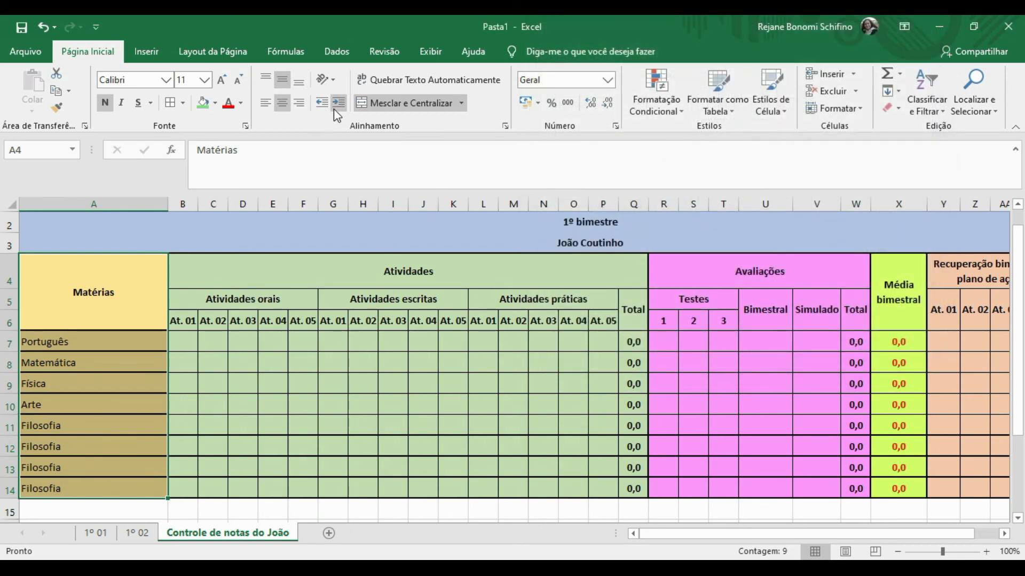
Reapply the thin solid border through Format Cells, then select the Atividades block and A12.
key(ctrl+1)
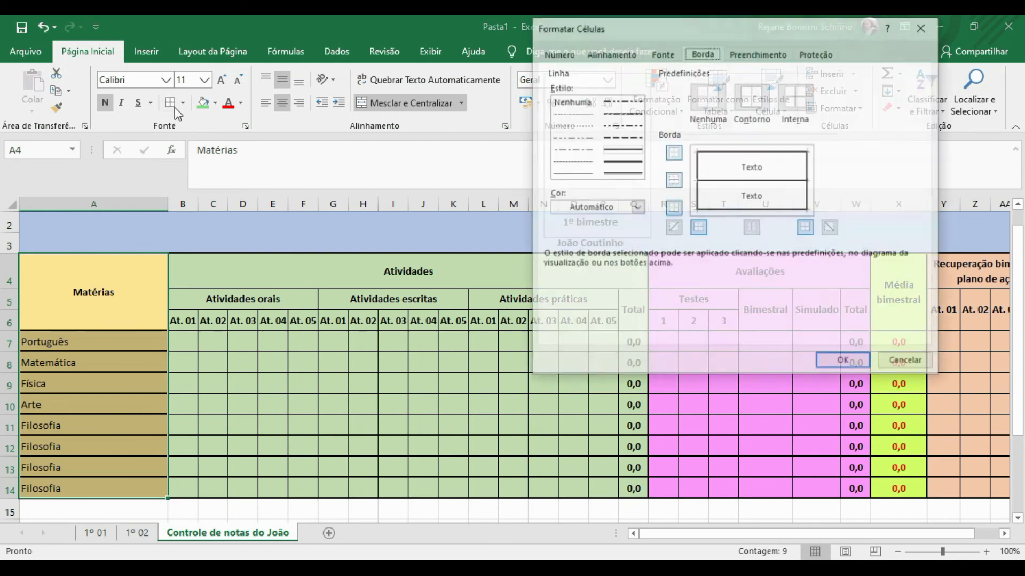
click(587, 174)
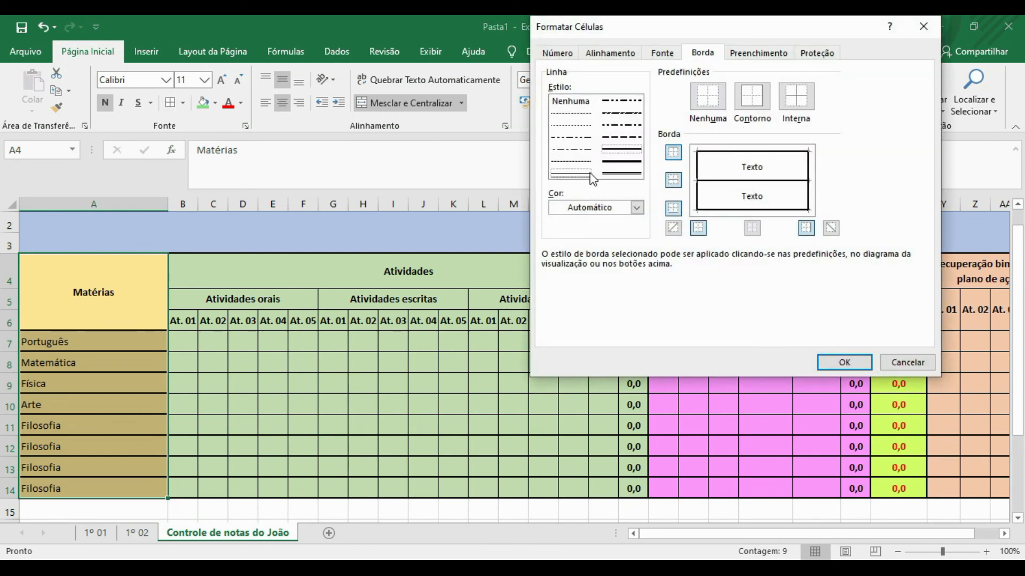
click(846, 363)
click(214, 278)
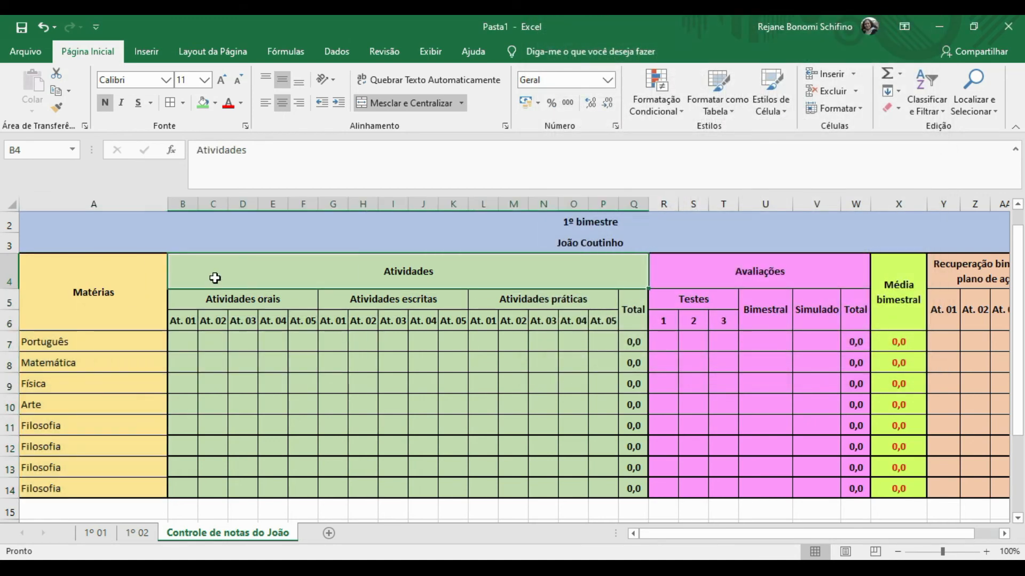
key(shift+Down)
key(shift+Down)
key(shift+Down)
key(shift+Down)
key(shift+Down)
key(shift+Down)
key(shift+Down)
key(shift+Down)
key(shift+Down)
key(shift+Down)
key(shift+Down)
key(shift+Up)
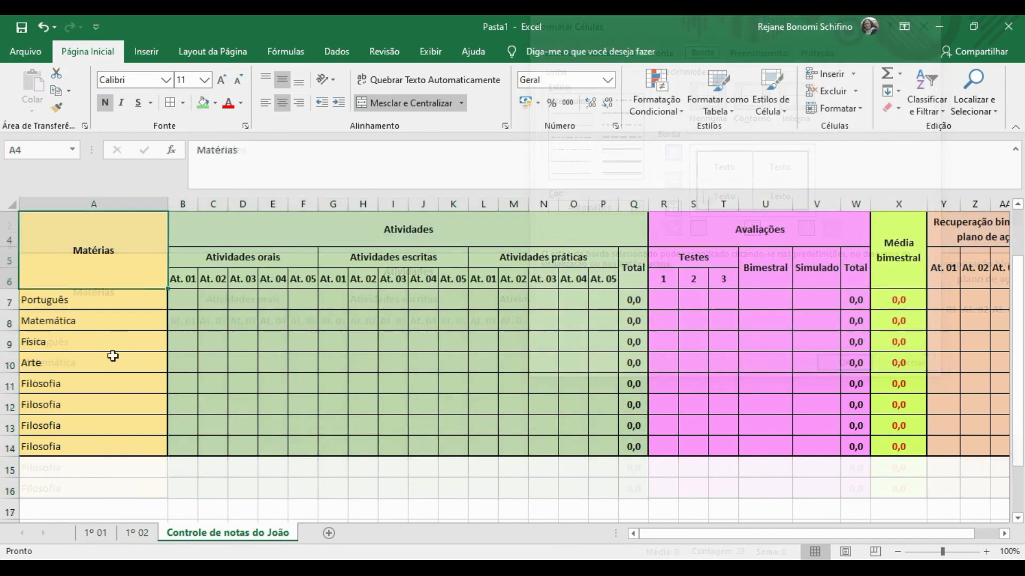
click(45, 407)
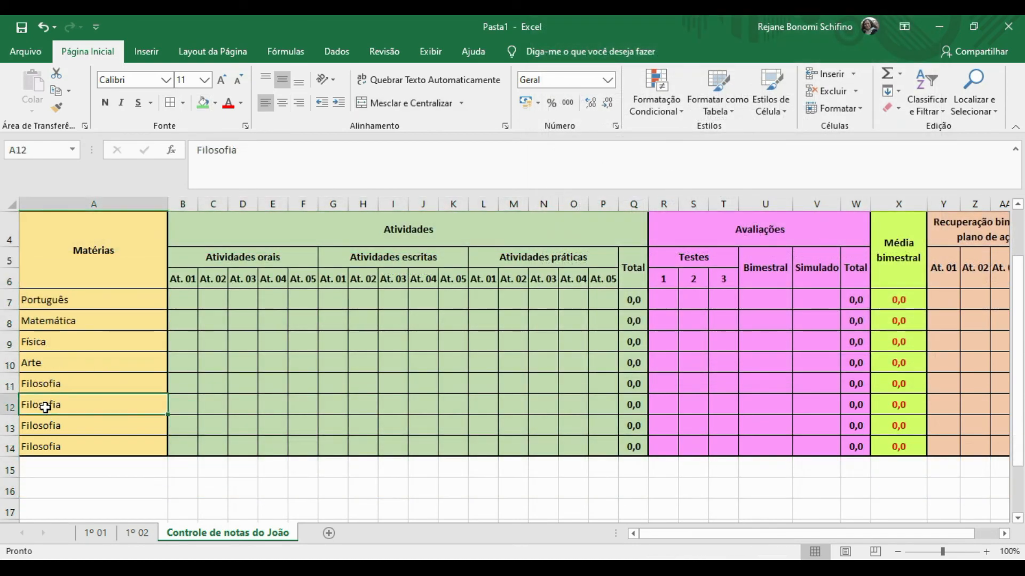
Replace the three duplicate Filosofia cells with Espanhol, Redação and Química, then select all eight subjects.
key(shift+Down)
key(shift+Down)
key(Delete)
click(45, 408)
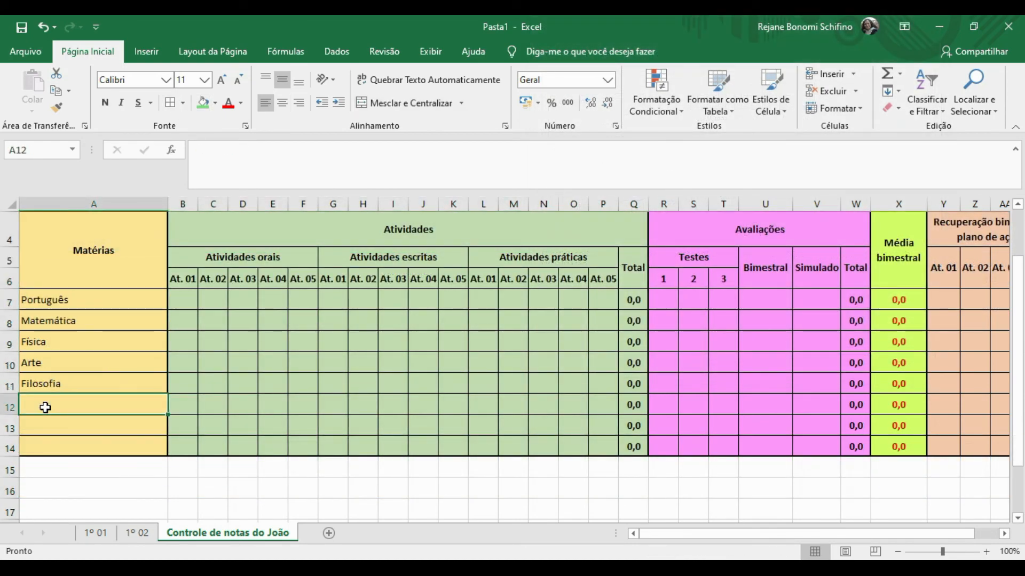
text(Espanhol)
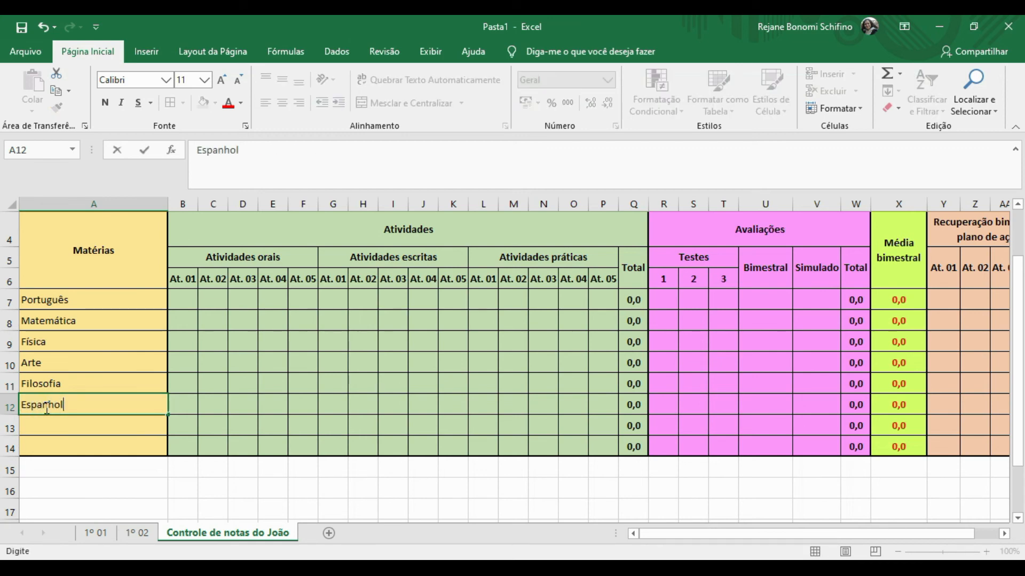
key(Return)
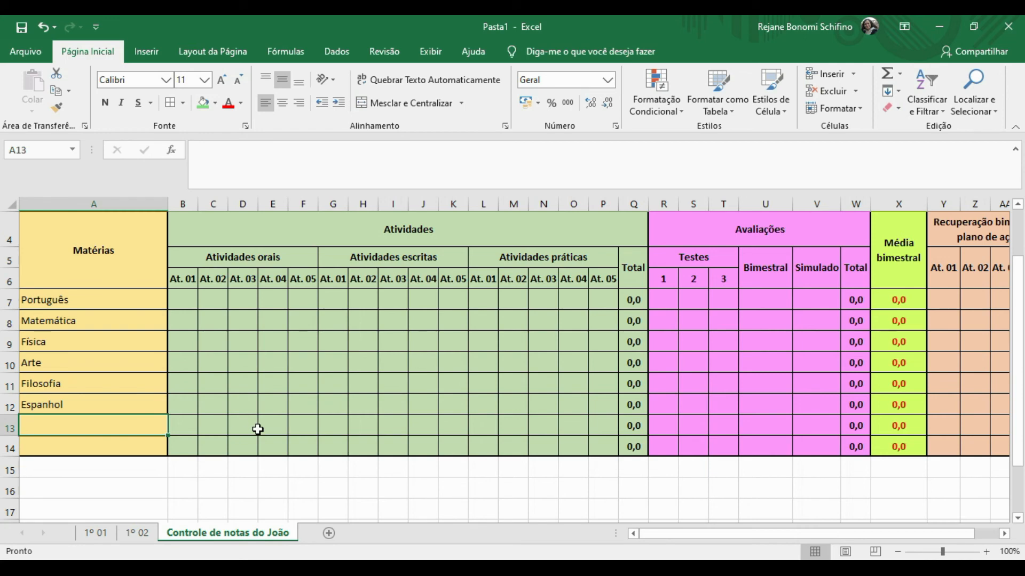
text(Redação)
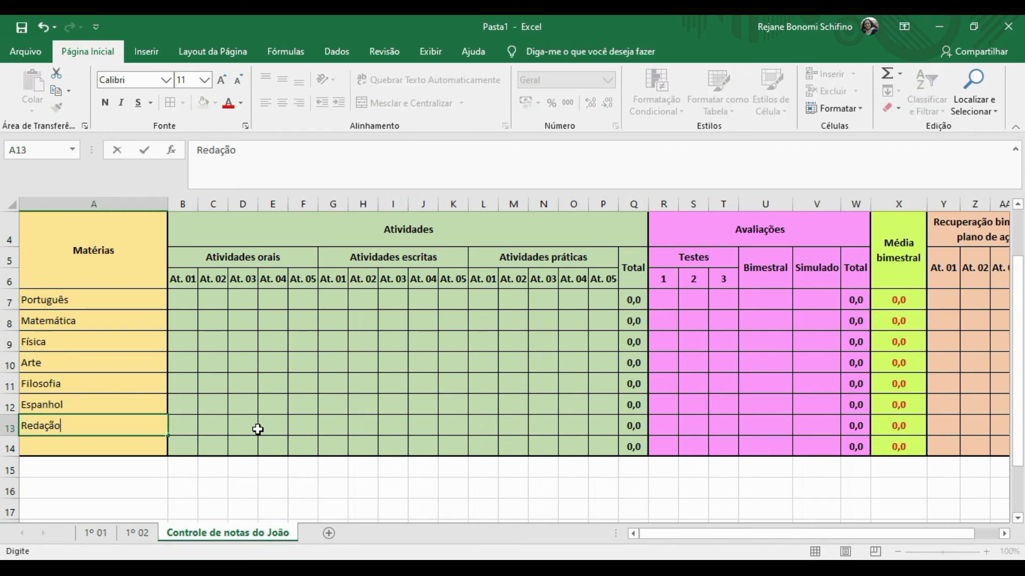
key(Return)
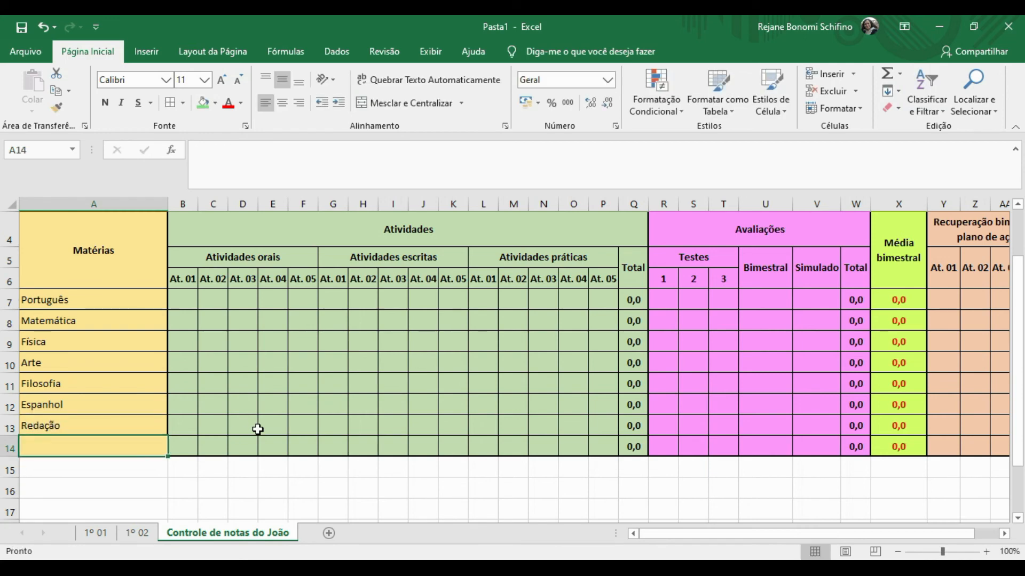
text(Química)
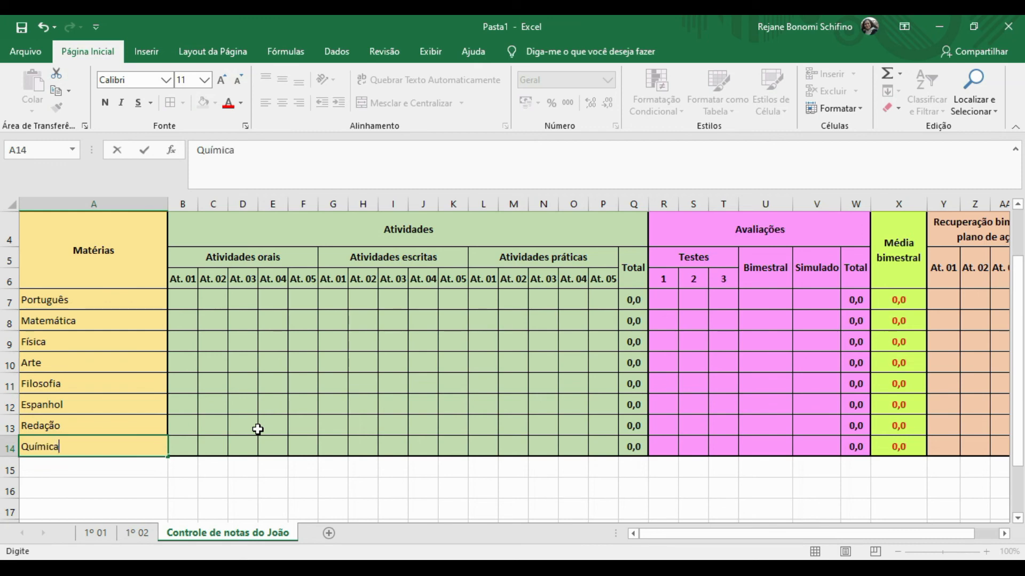
key(Return)
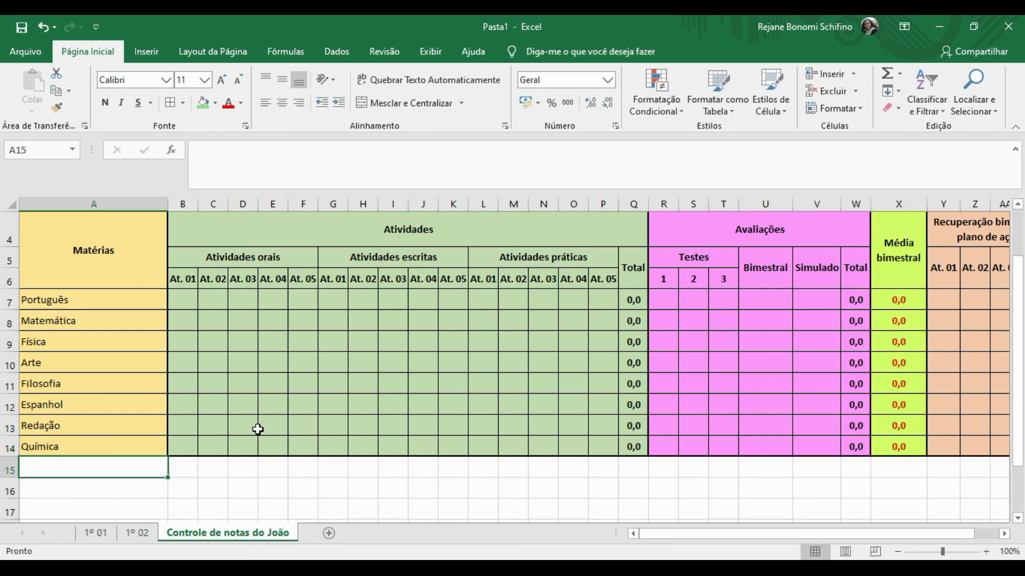
click(54, 303)
key(shift+Down)
key(shift+Down)
key(shift+Down)
key(shift+Down)
key(shift+Down)
key(shift+Down)
key(shift+Down)
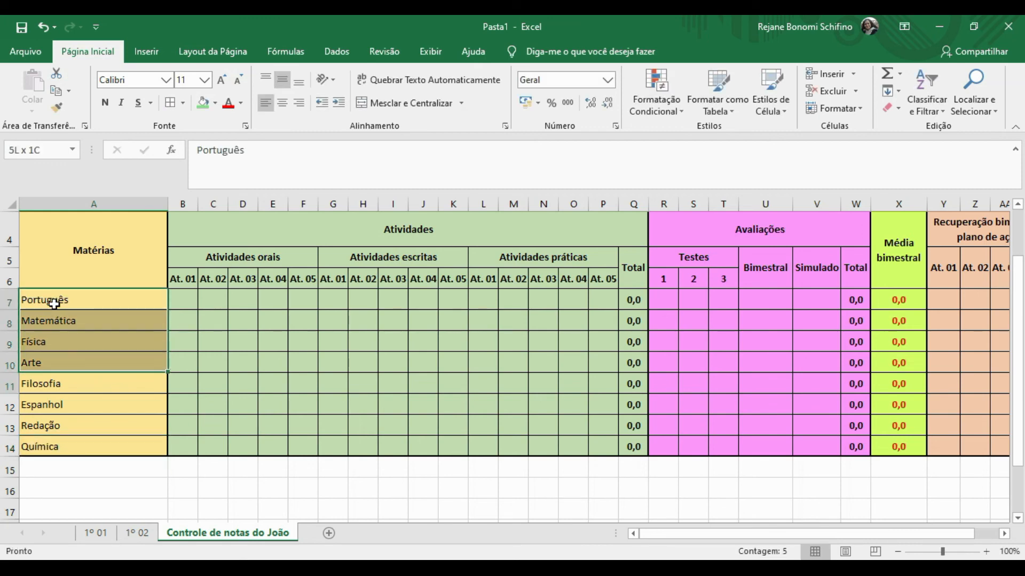
Sort only the selected subject cells alphabetically from A to Z.
click(924, 87)
click(927, 128)
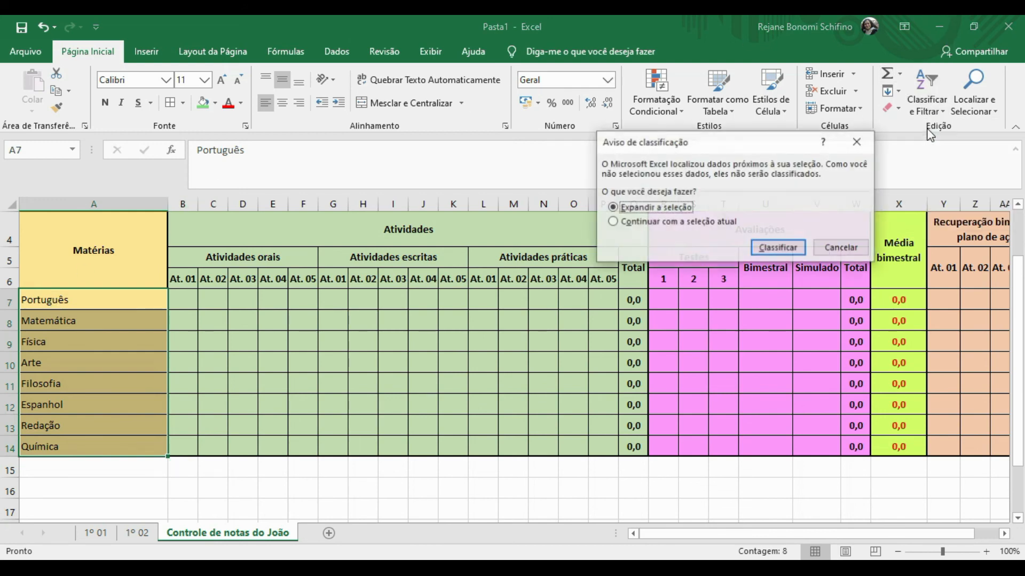
click(614, 222)
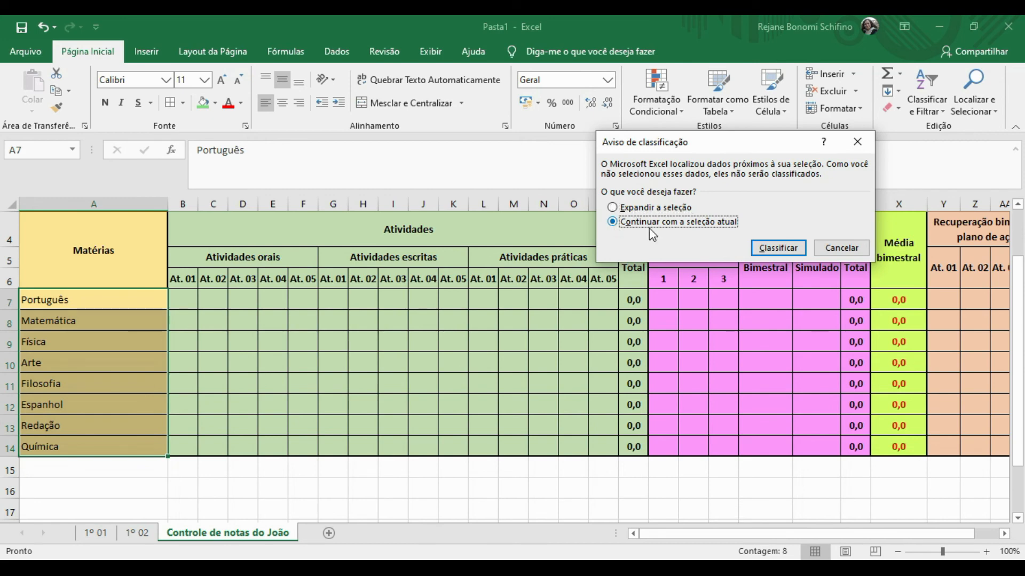
click(777, 249)
click(285, 407)
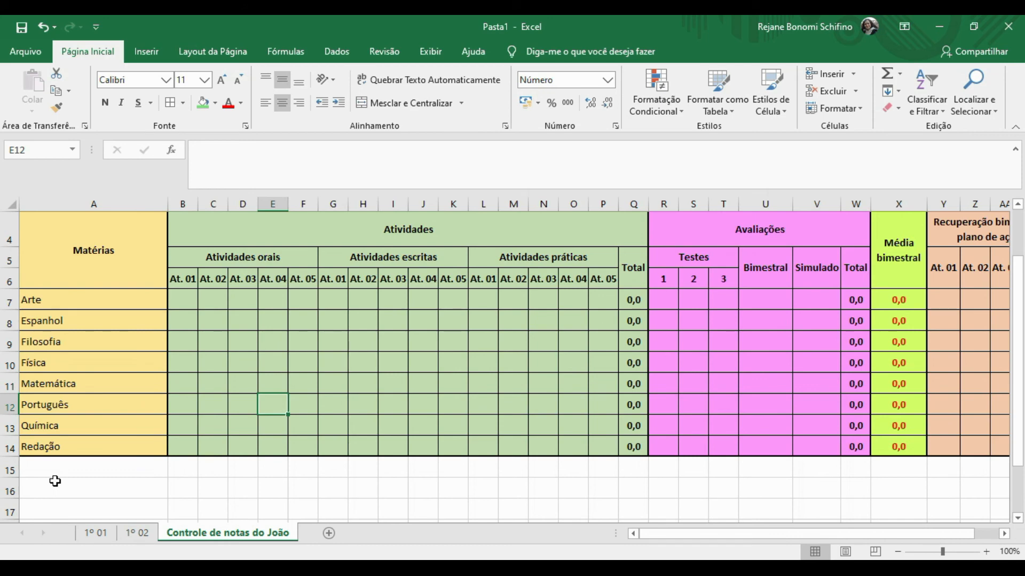
Reset the view on the 1º 02 sheet, then return to the 1º 01 sheet.
click(136, 536)
click(124, 434)
key(Left)
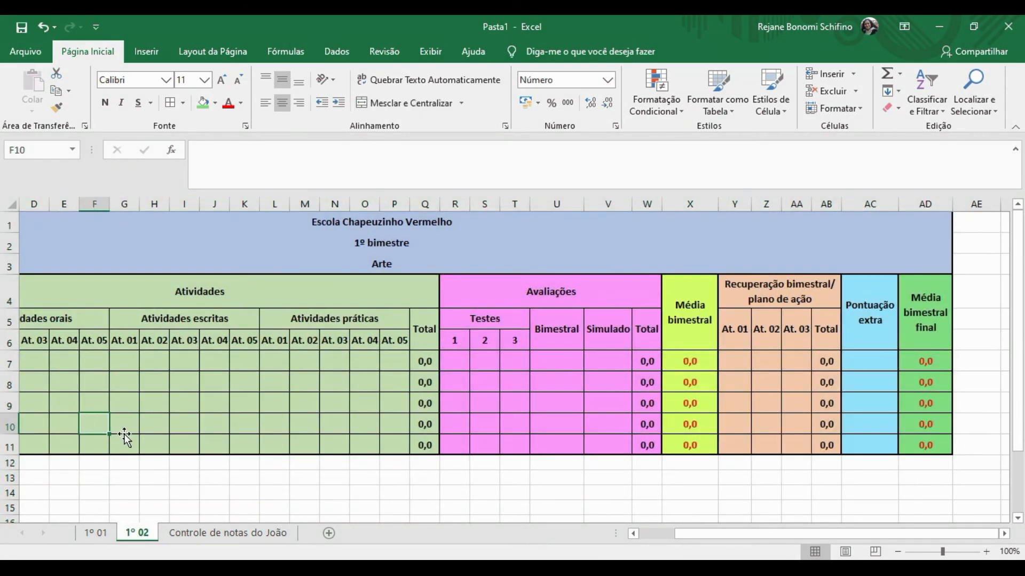
key(Home)
click(98, 535)
key(Home)
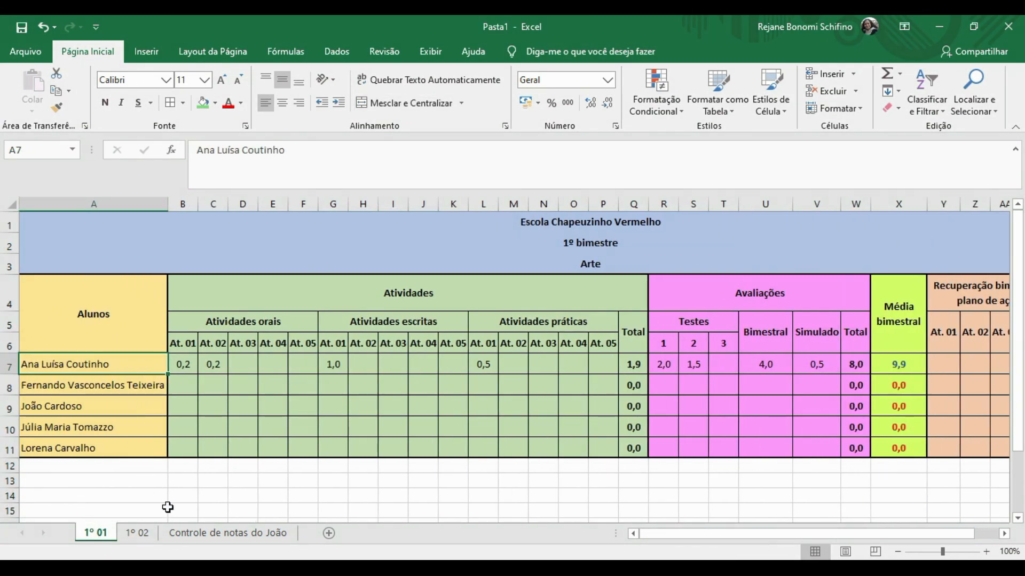